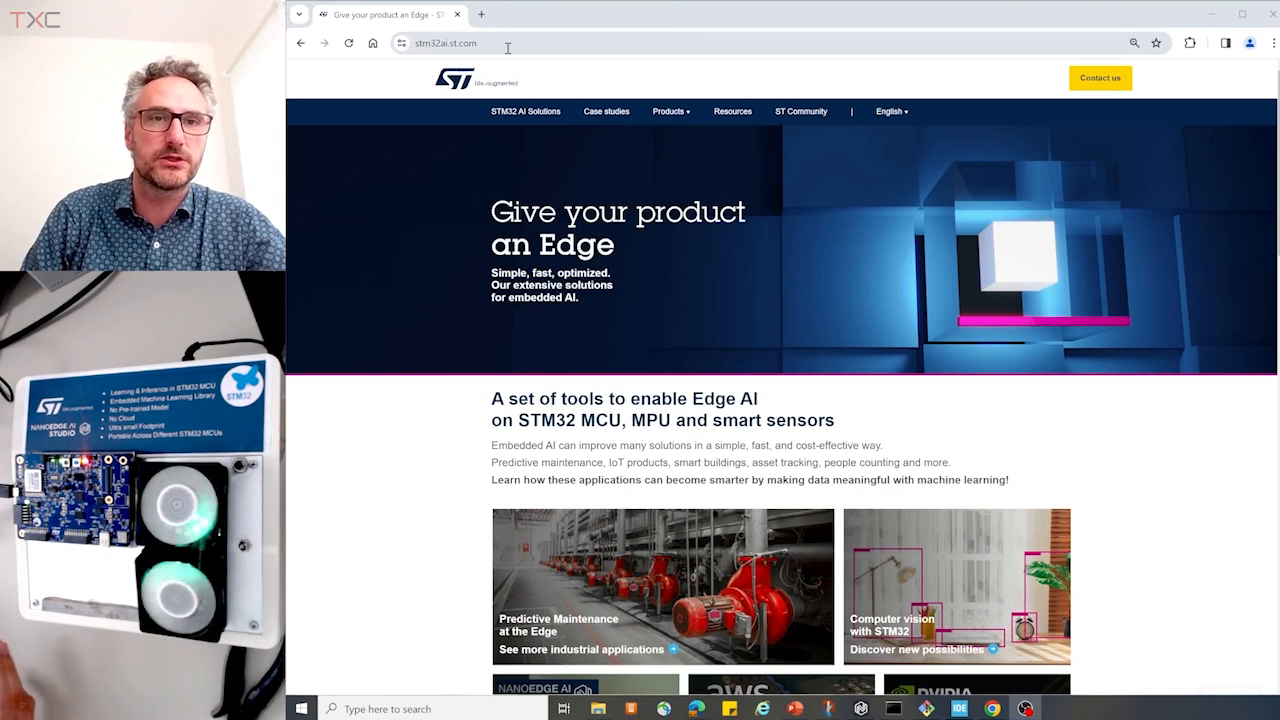
Open the NanoEdge AI Studio product page on the STM32 AI website and go to its download form
mouse_move(679, 119)
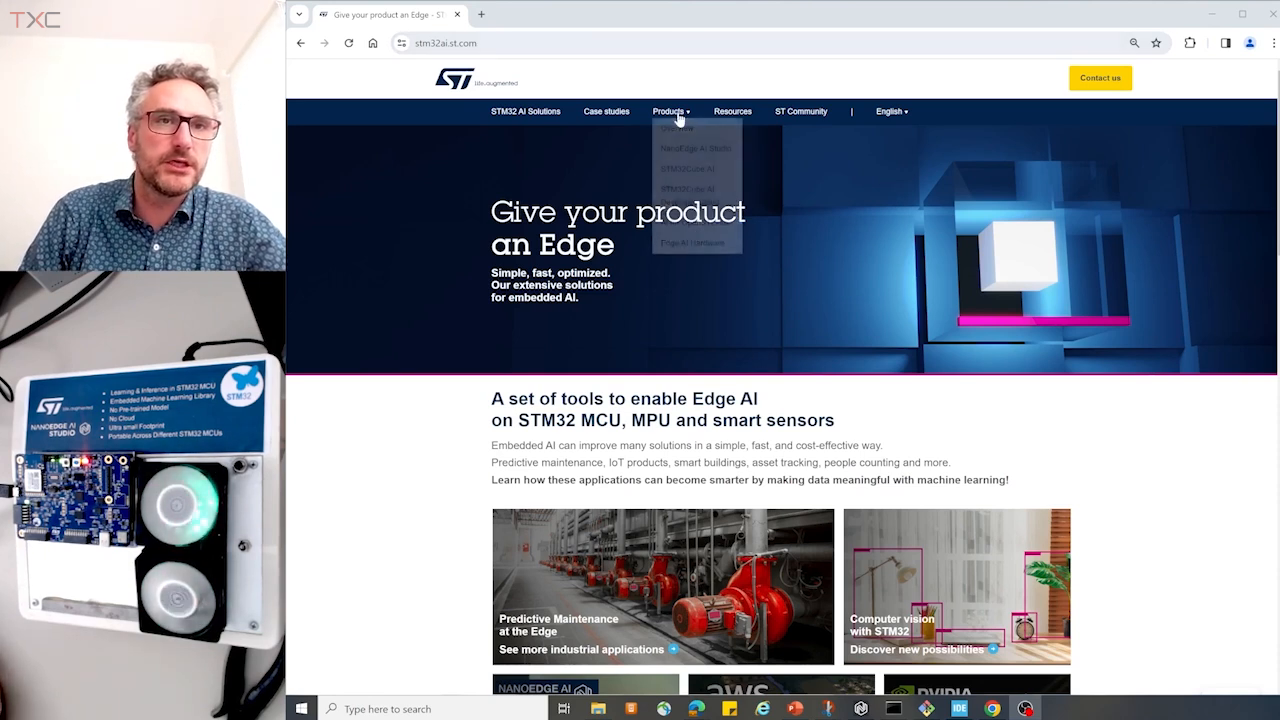
click(687, 152)
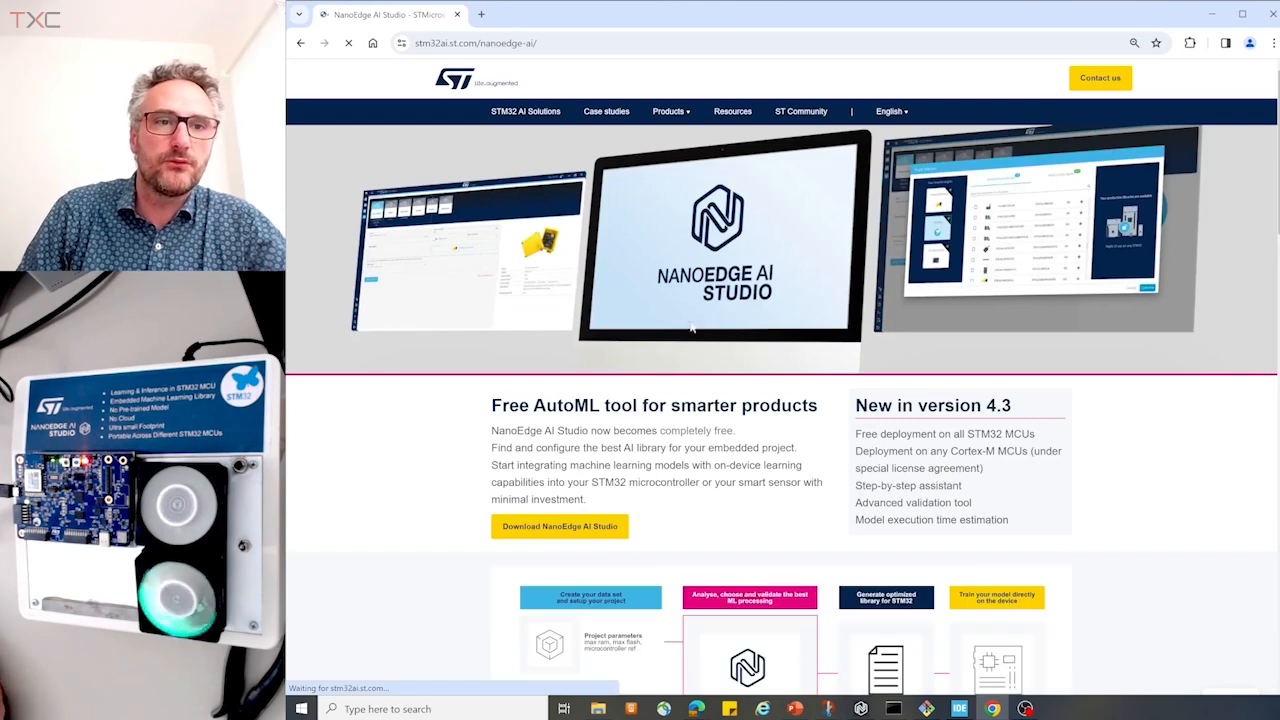
scroll(674, 377, down, 2)
click(586, 394)
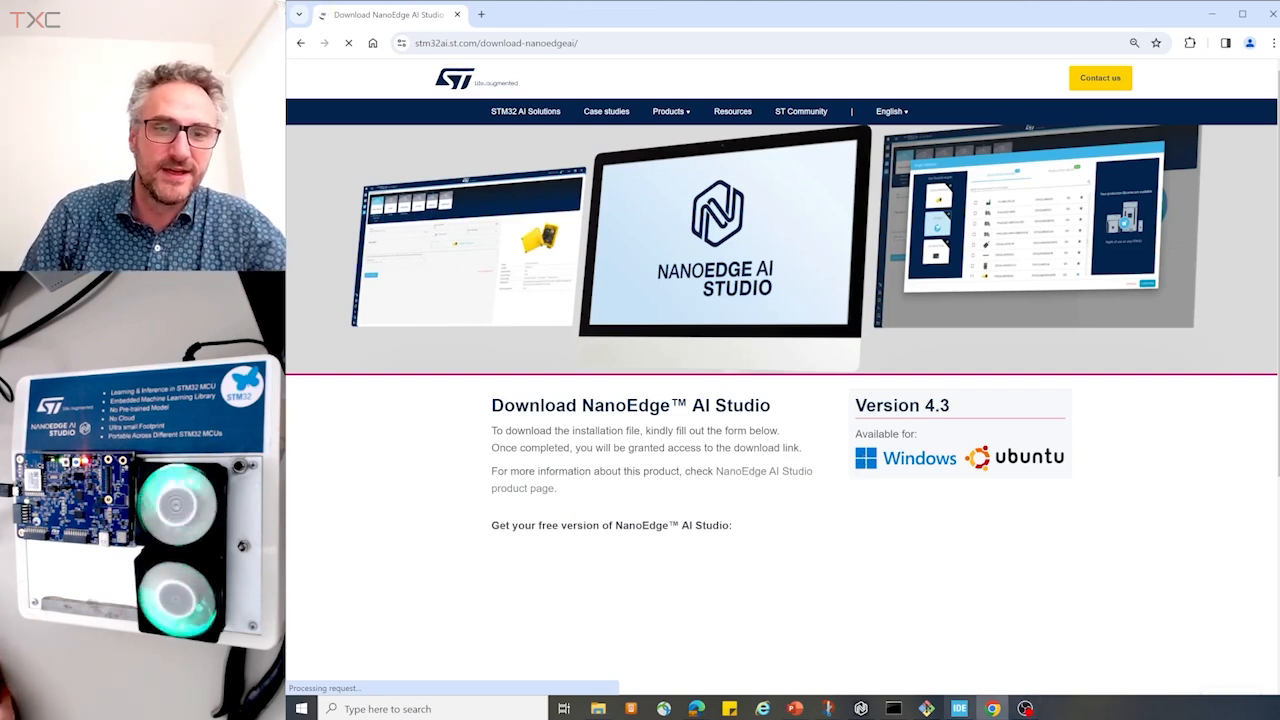
Switch to NanoEdge AI Studio, browse the boards in the data logger generator and choose B-U585I-IOT02A
click(862, 708)
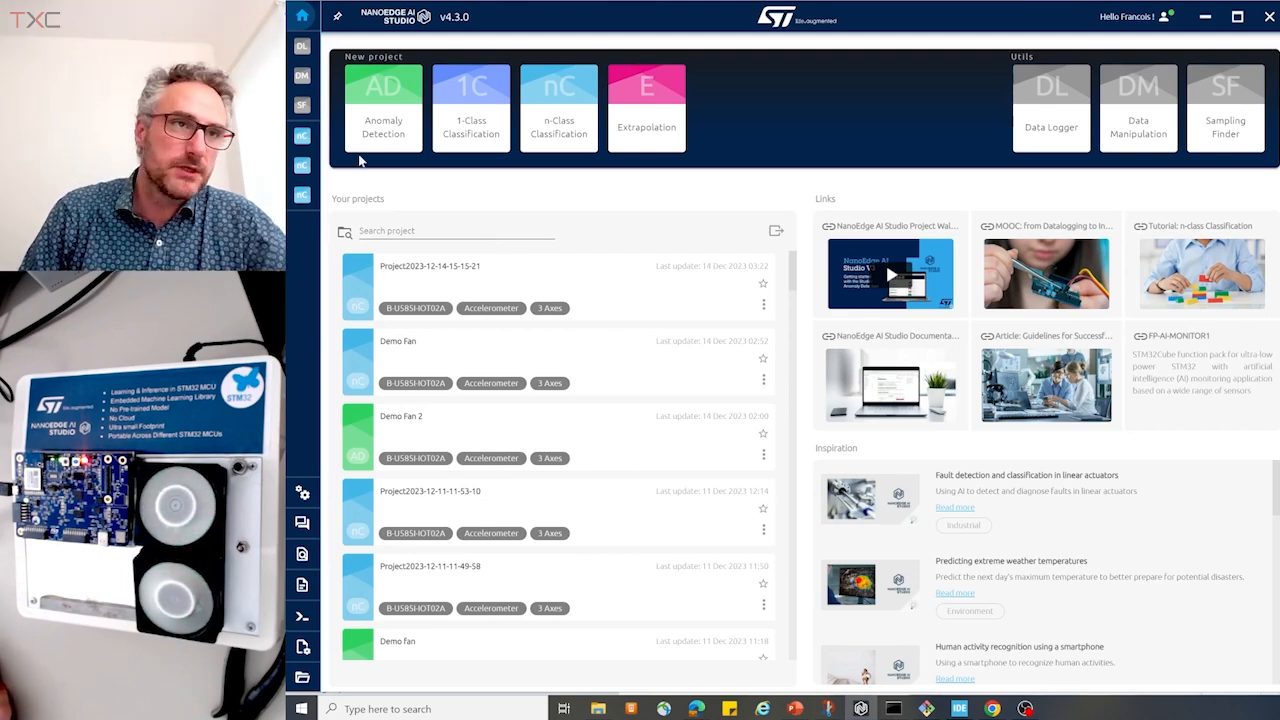
click(304, 52)
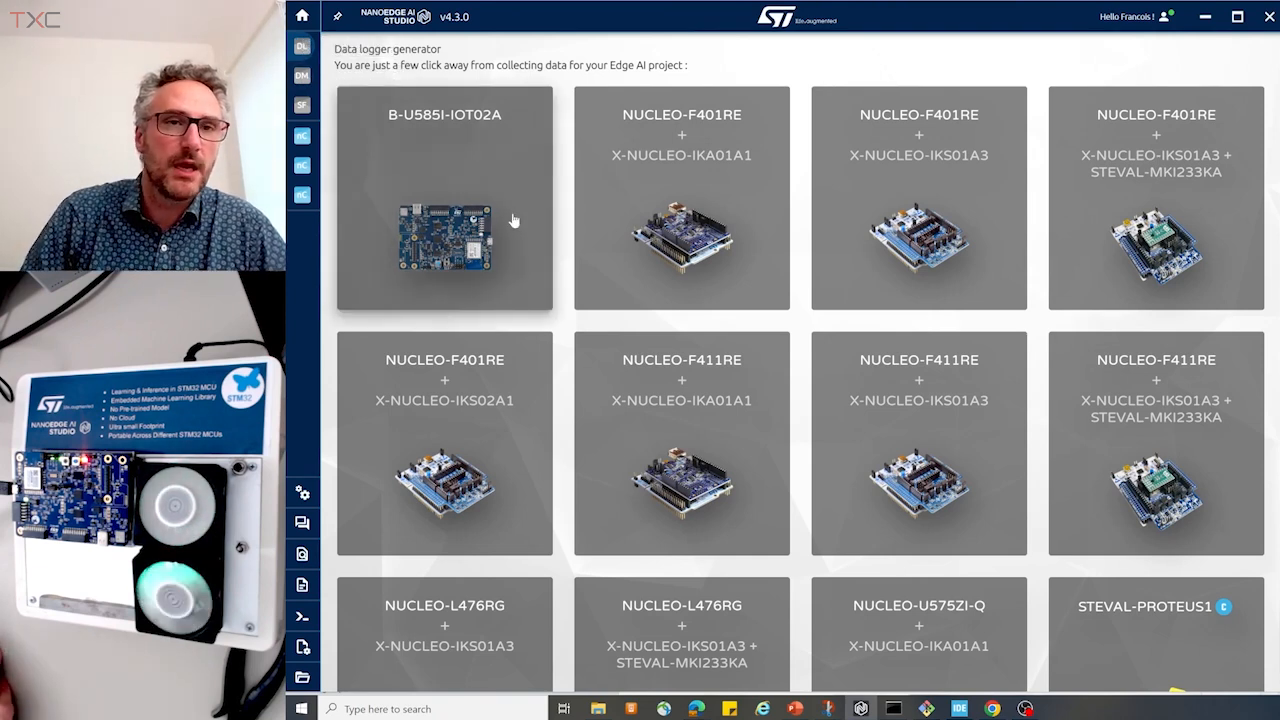
scroll(776, 212, down, 2)
scroll(773, 217, down, 4)
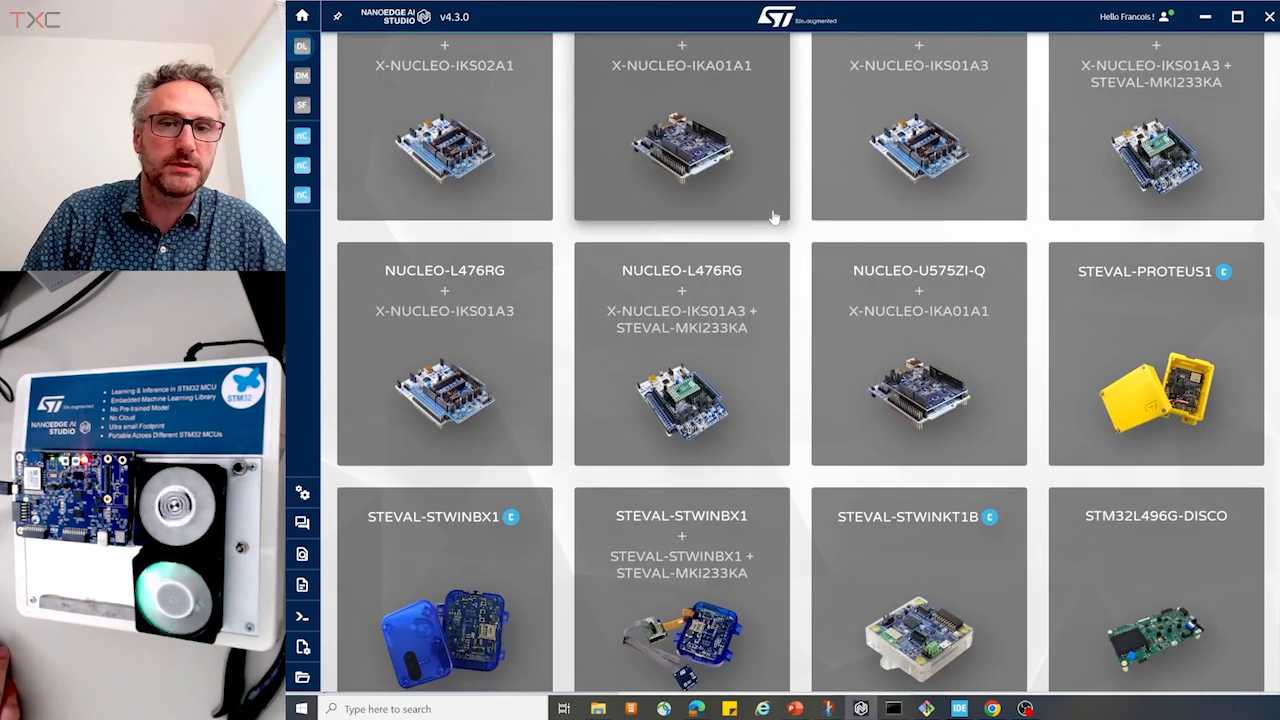
scroll(773, 217, up, 6)
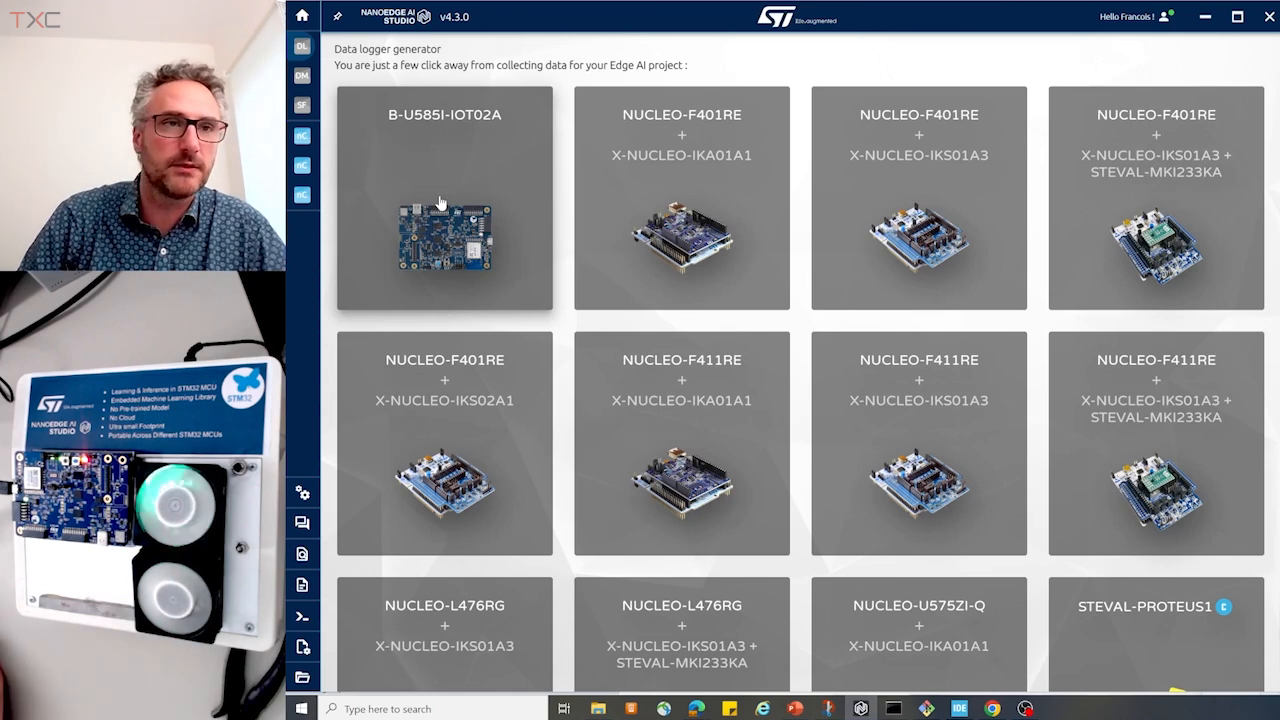
click(440, 203)
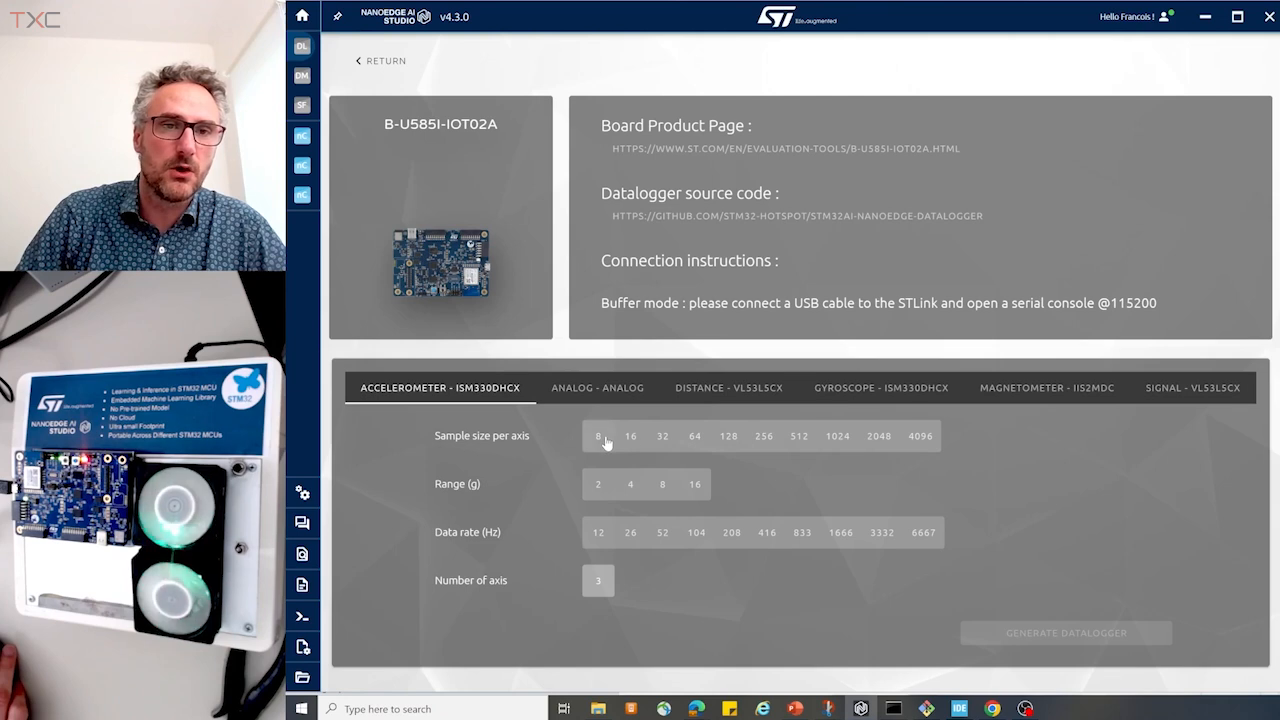
Generate the accelerometer datalogger with sample size 256, range 16 g and data rate 833 Hz, and save the zip in Downloads
click(764, 437)
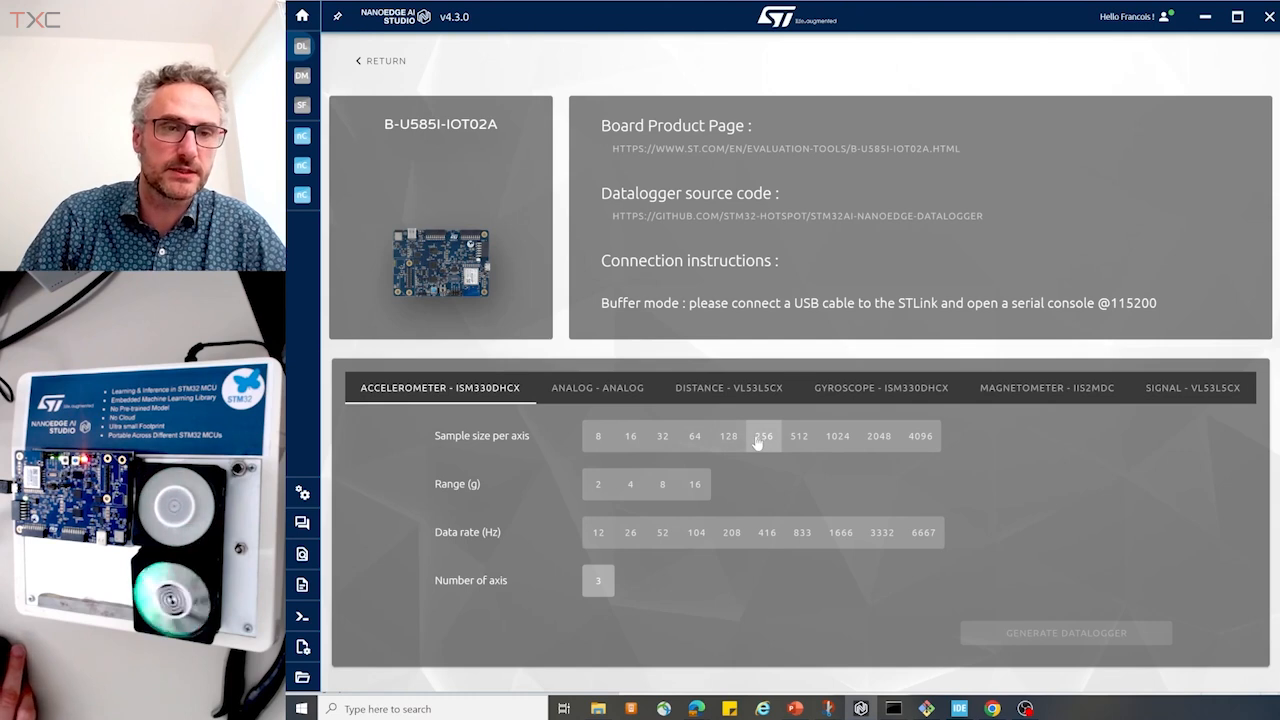
click(696, 486)
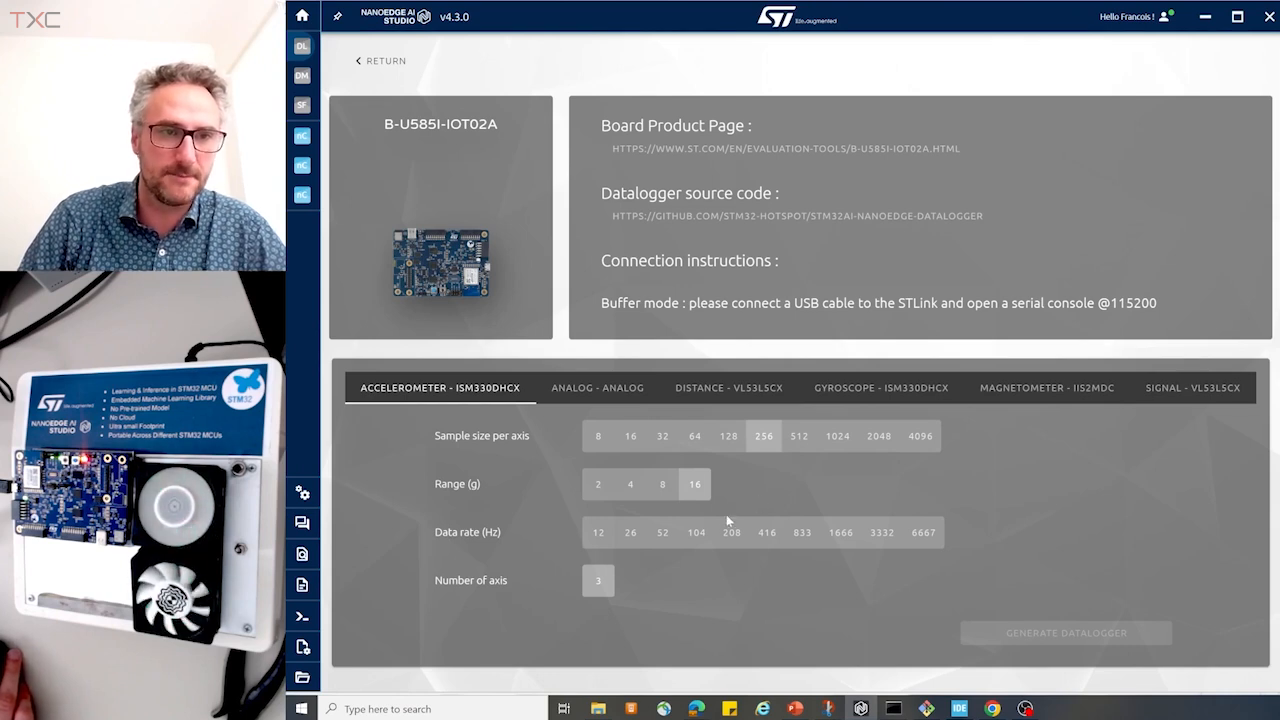
click(803, 535)
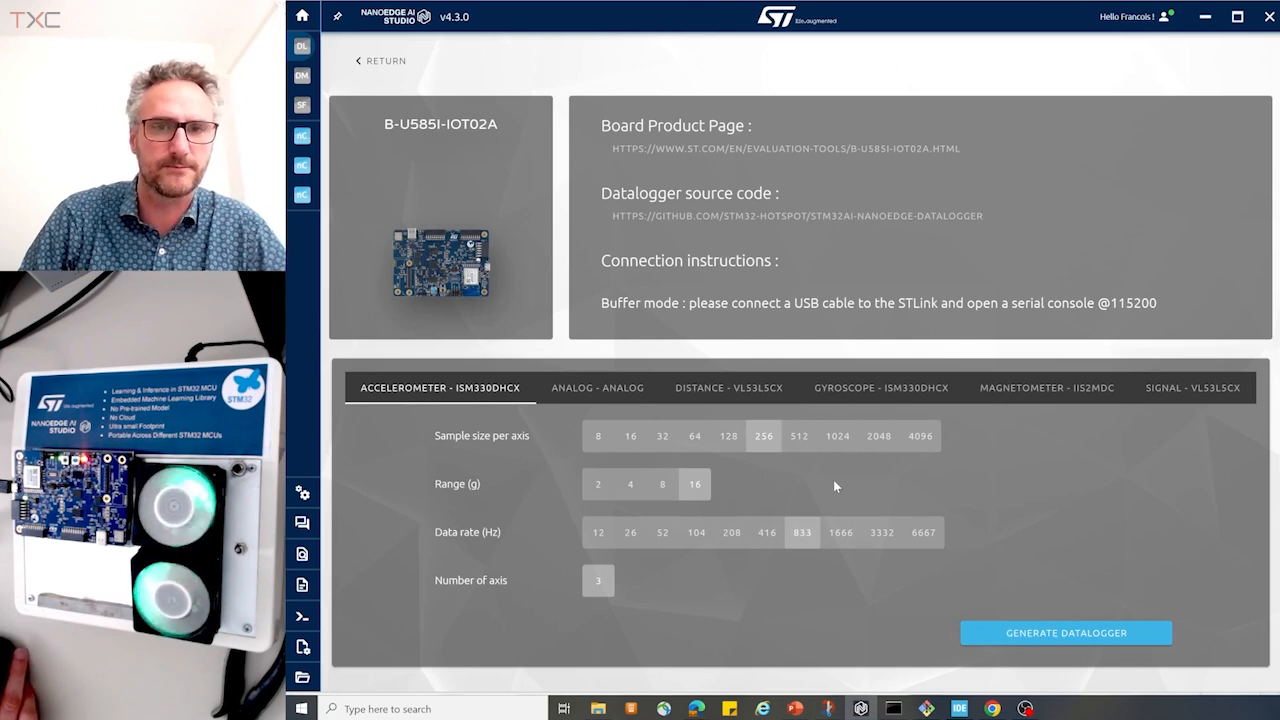
click(1054, 640)
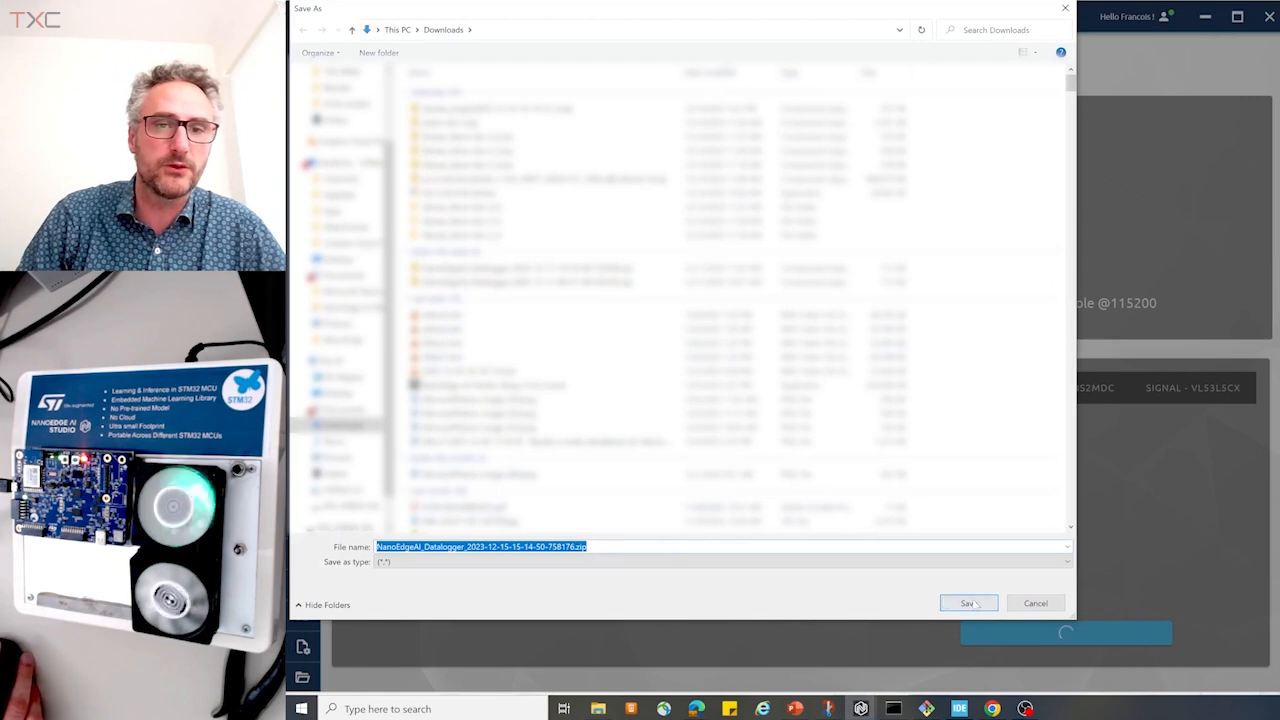
click(975, 605)
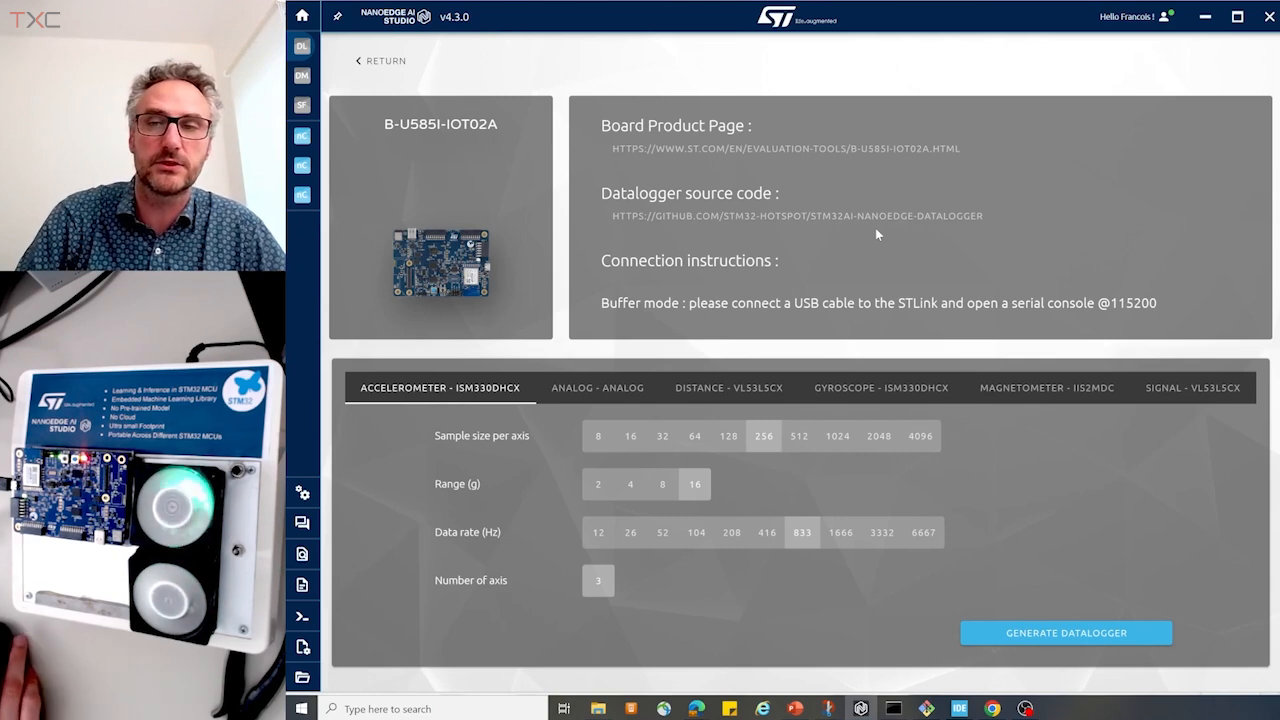
Switch to PuTTY and try to stream the board's data through a serial session on COM12
mouse_move(960, 711)
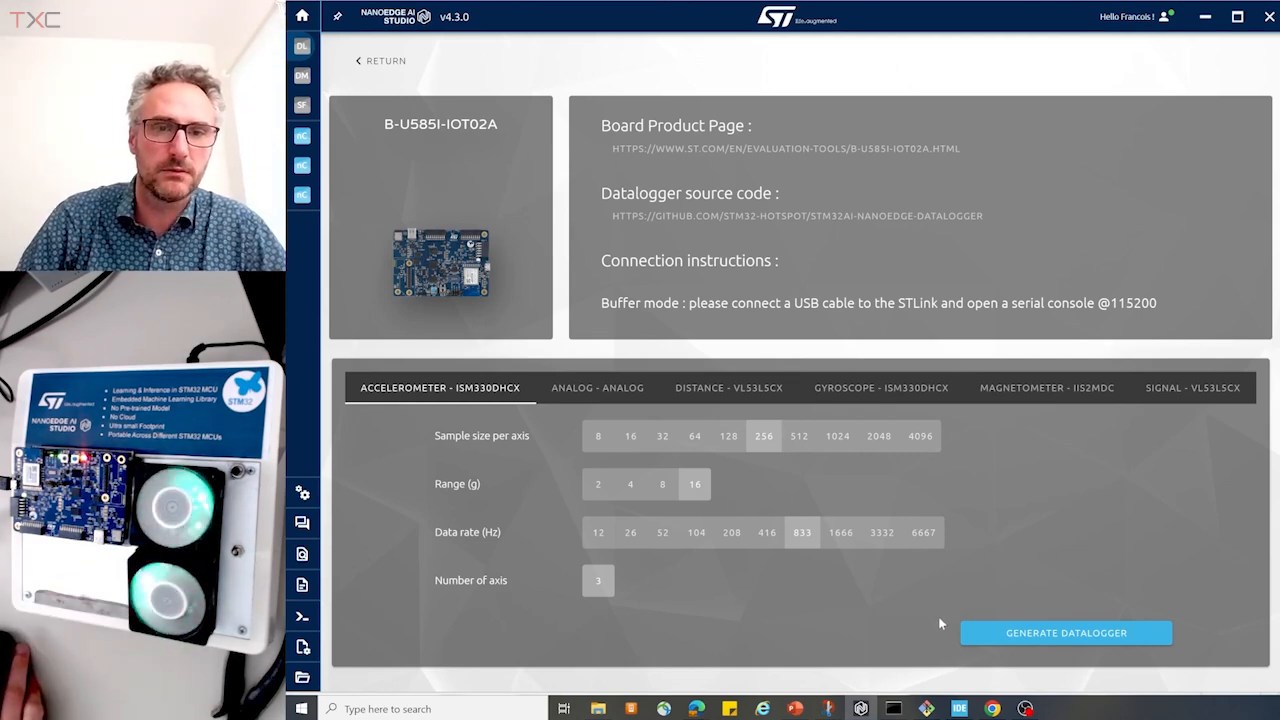
mouse_move(894, 710)
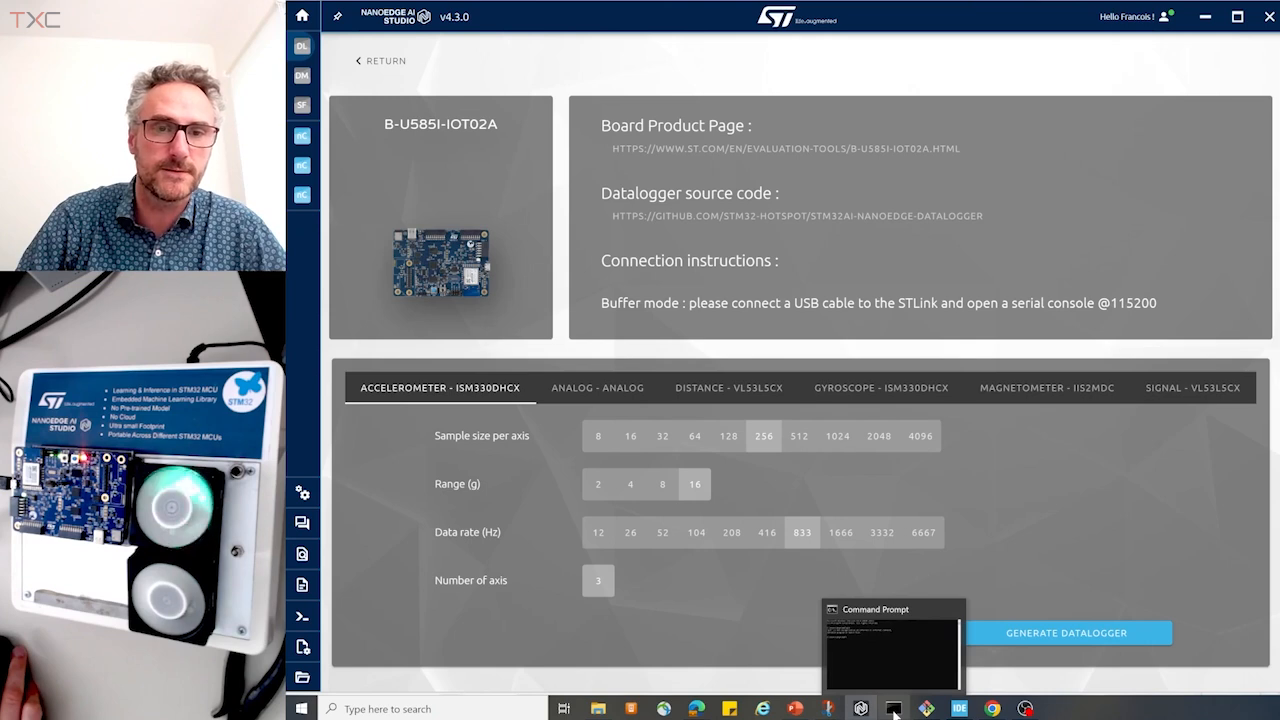
click(402, 710)
text(put)
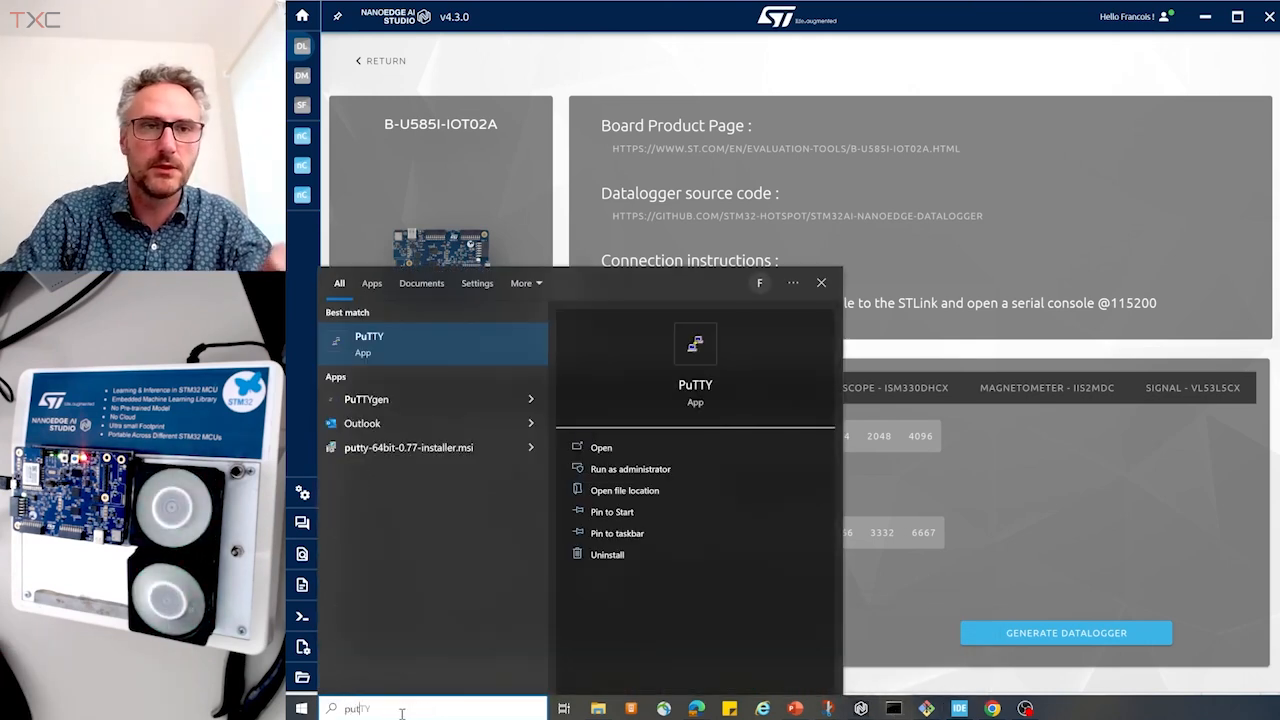
key(Return)
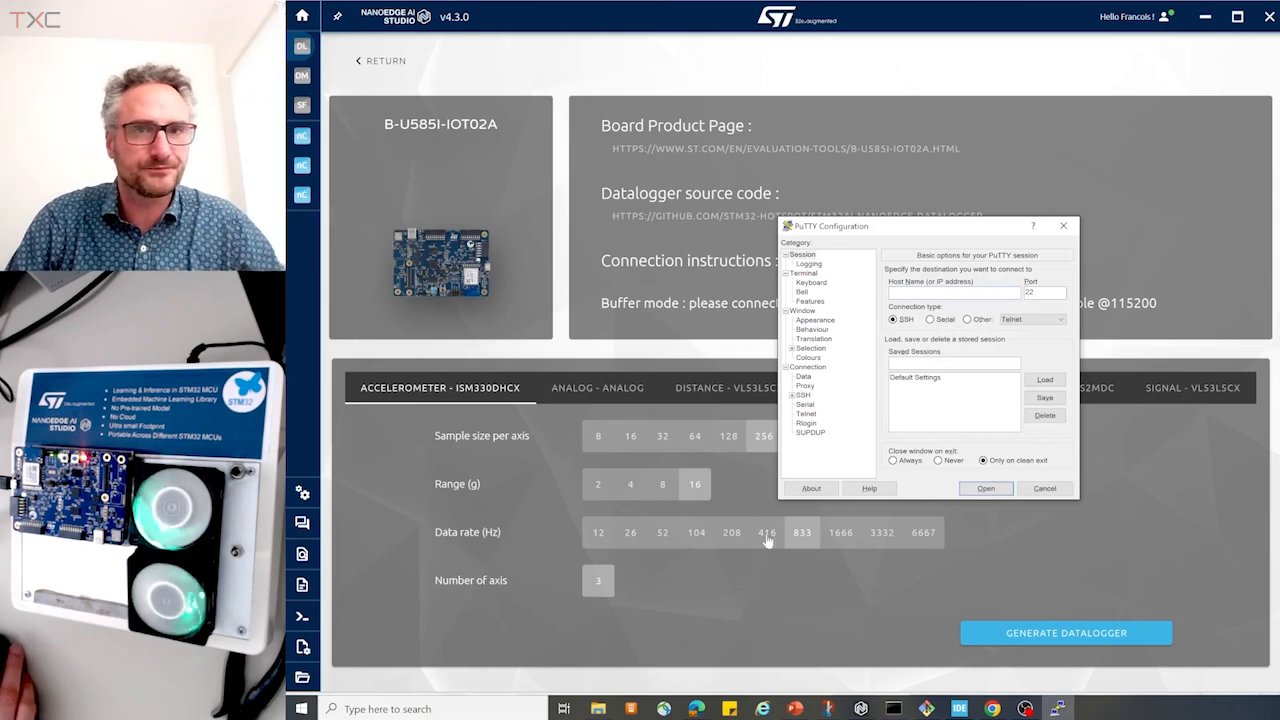
click(930, 319)
click(941, 290)
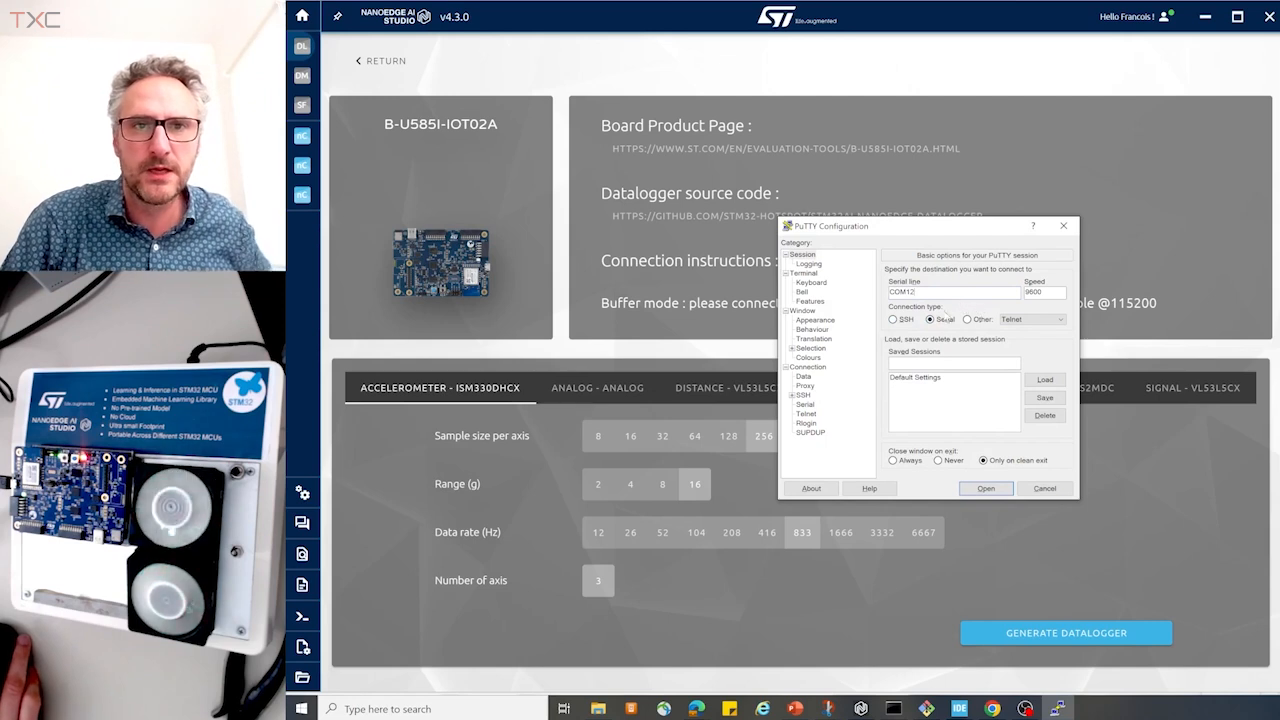
click(985, 488)
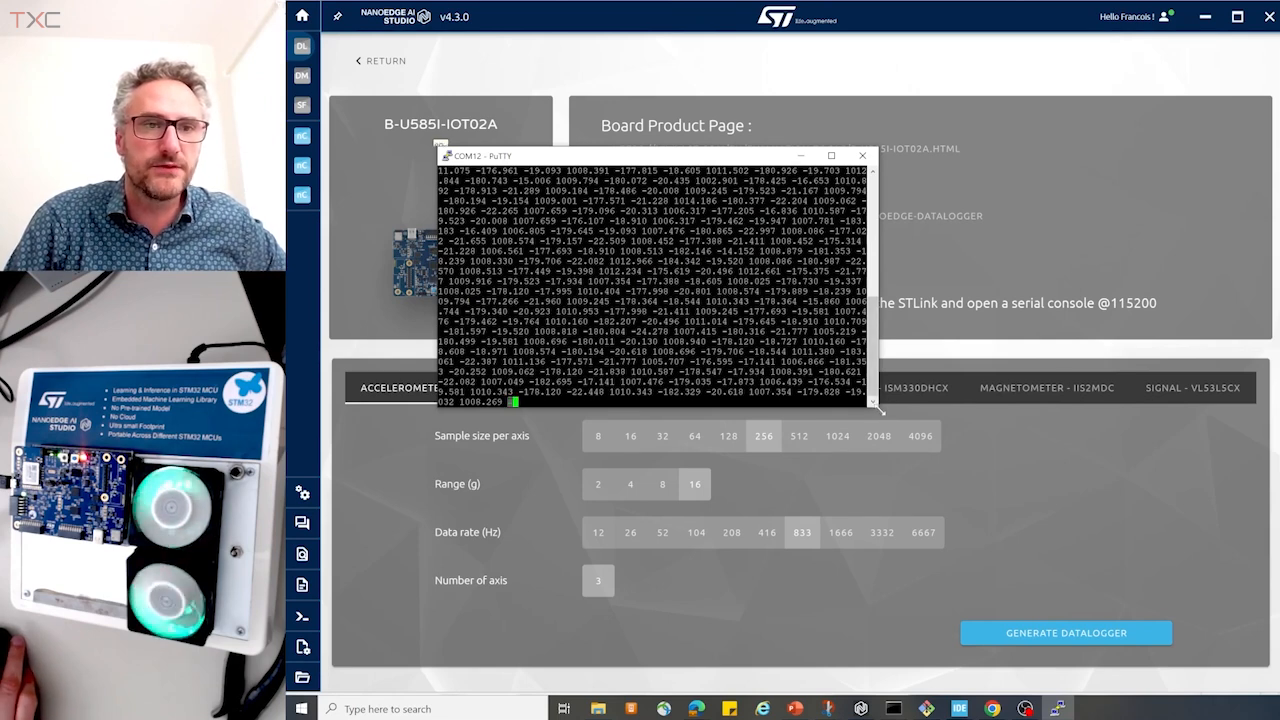
Enlarge the terminal window to inspect the serial output, and close the session
drag(880, 409, 1045, 518)
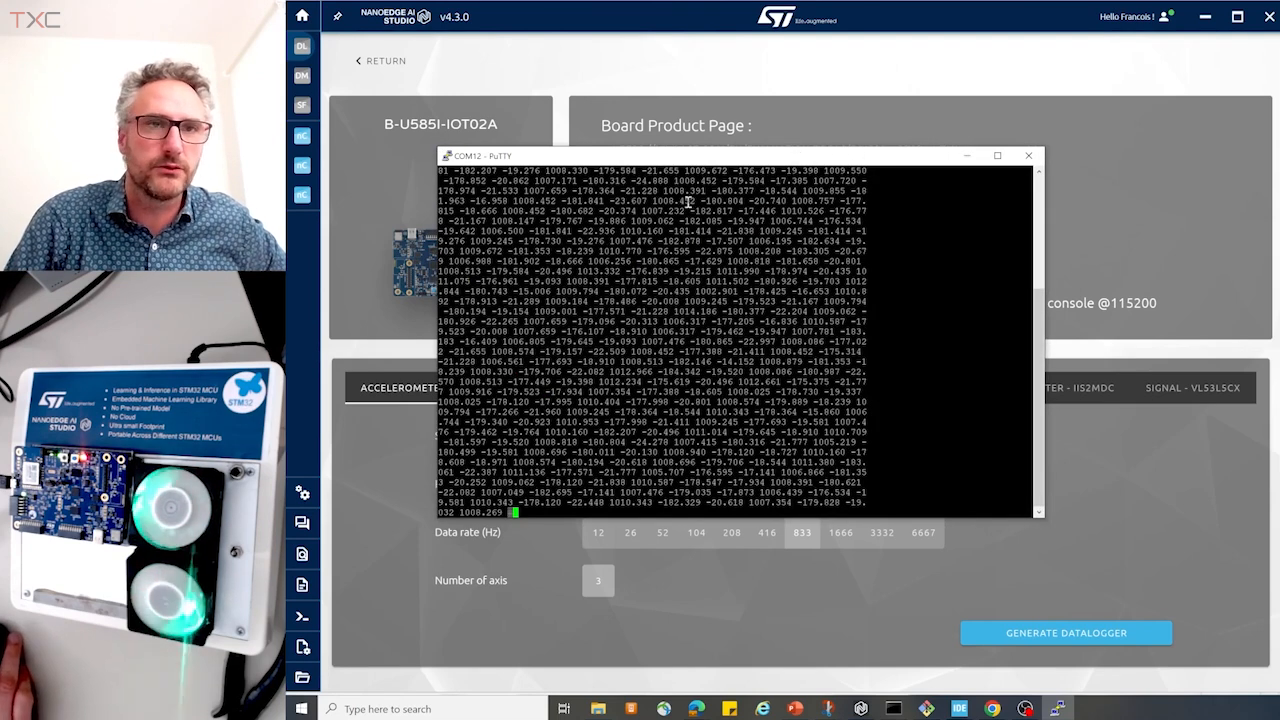
click(1028, 155)
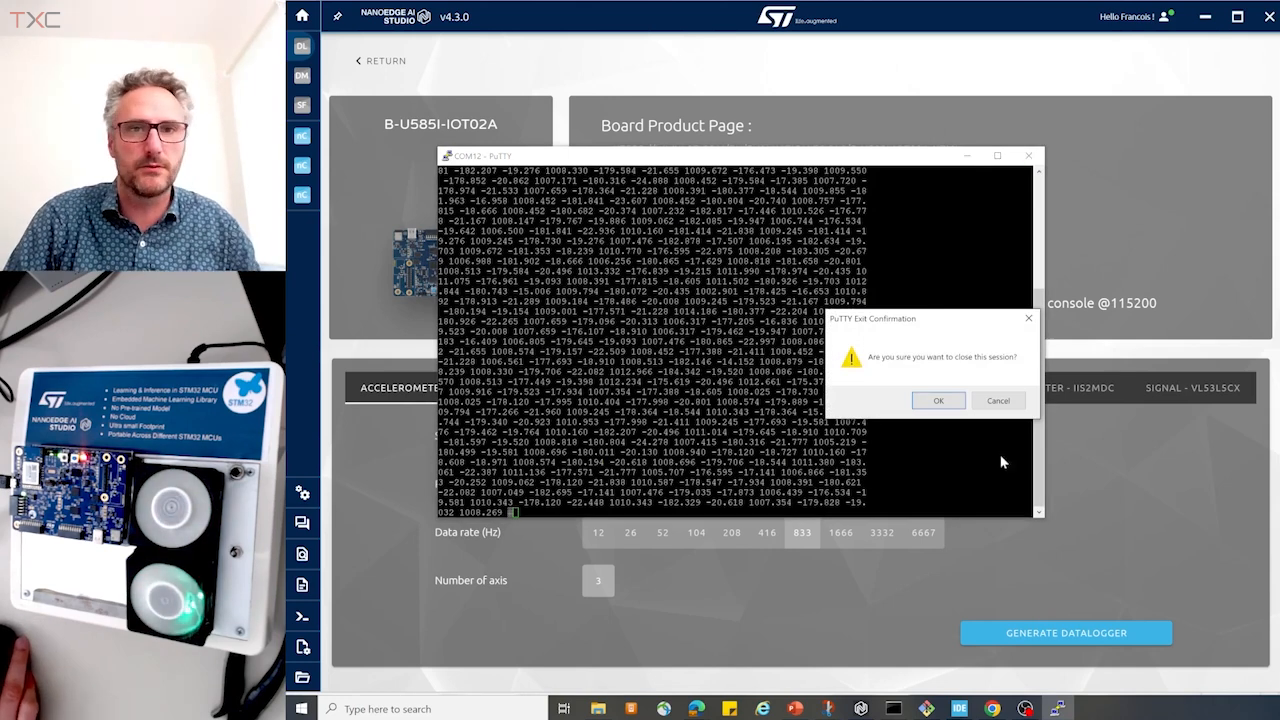
click(946, 404)
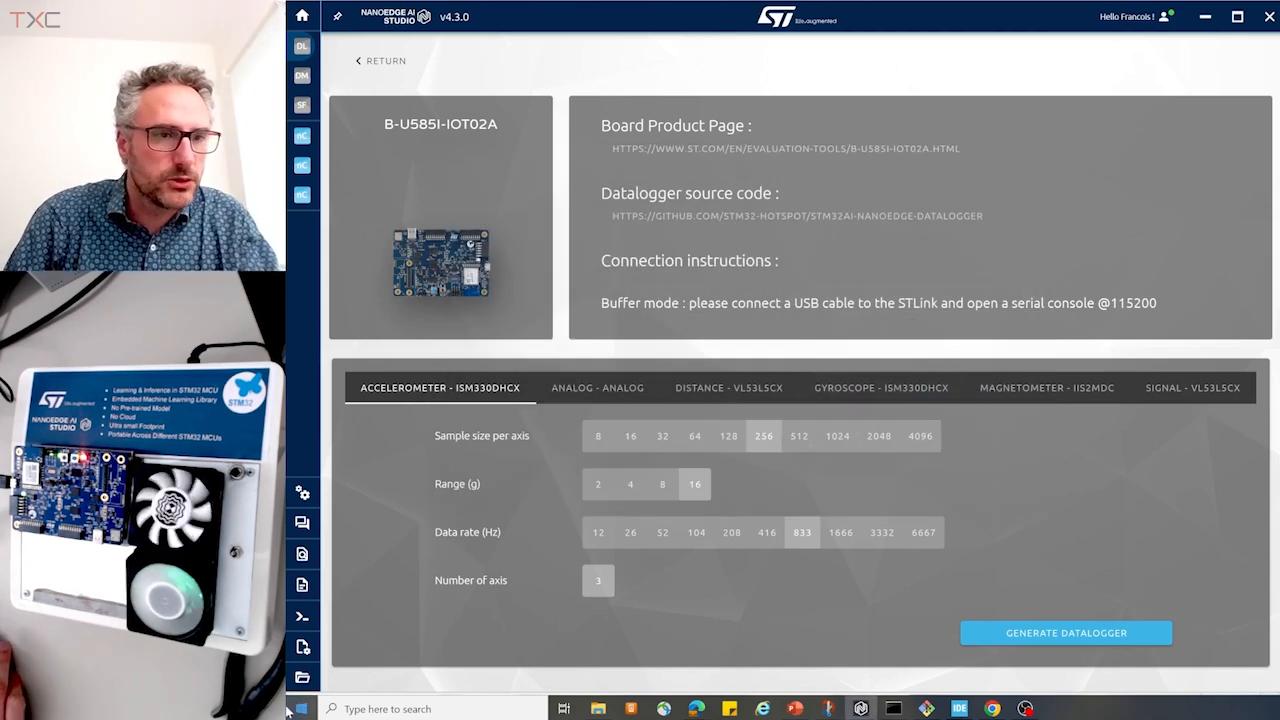
Relaunch PuTTY and open a serial session on COM12 at a speed of 115200
click(416, 710)
text(put)
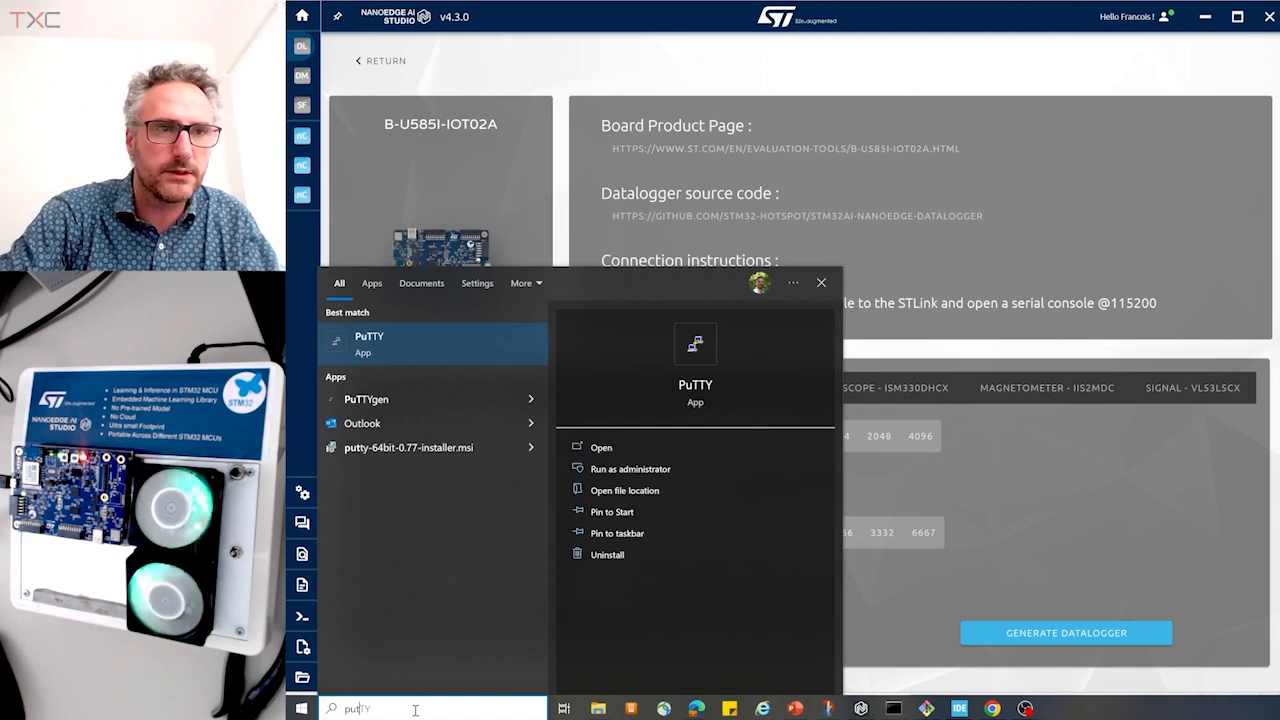
key(Return)
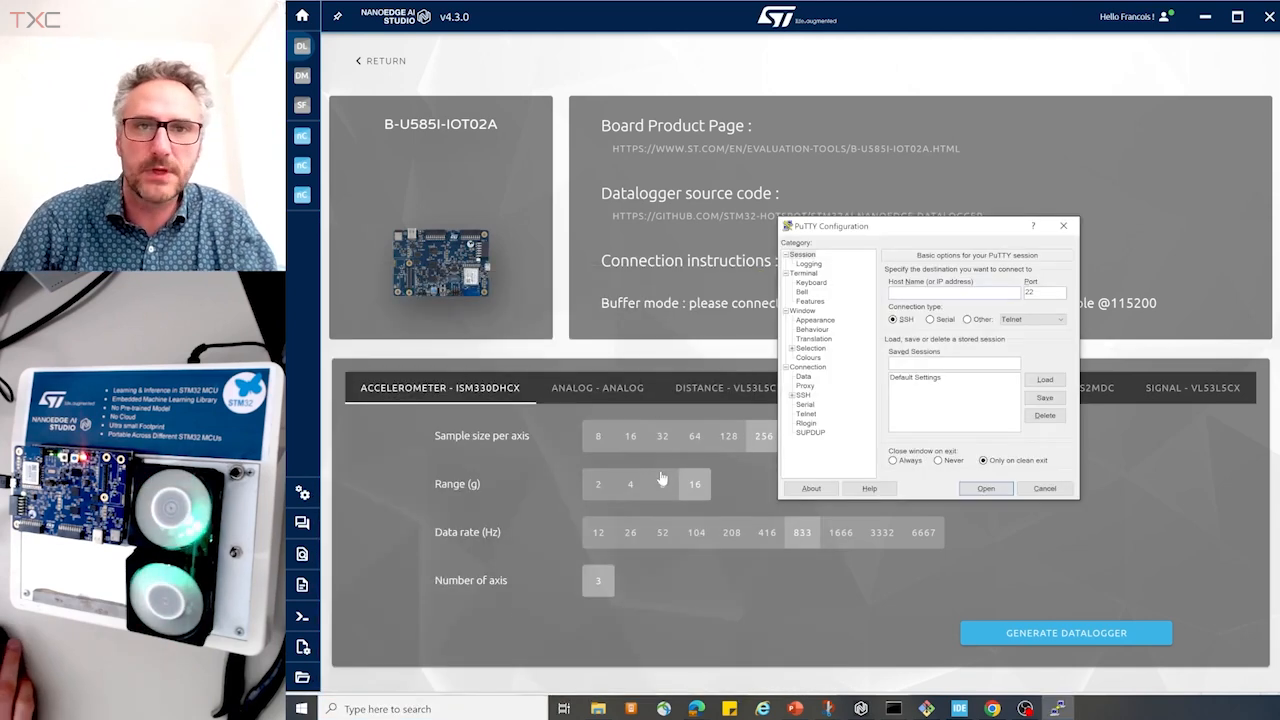
click(943, 320)
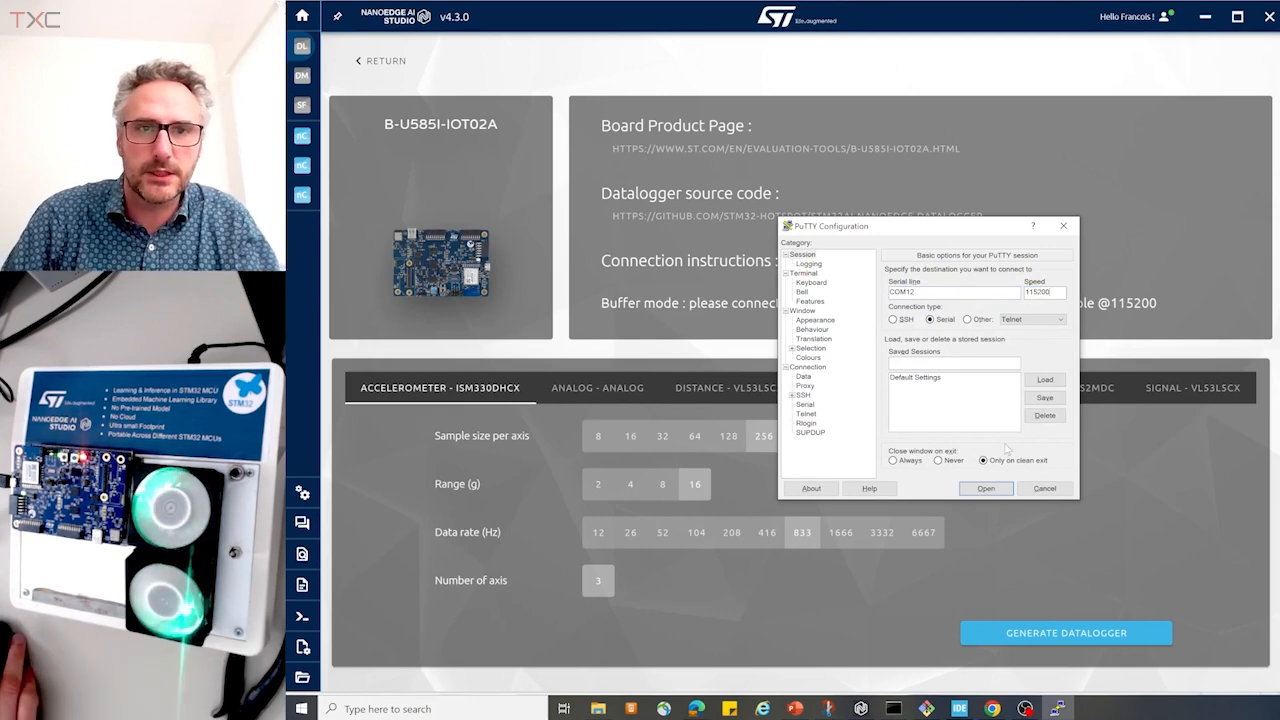
click(985, 488)
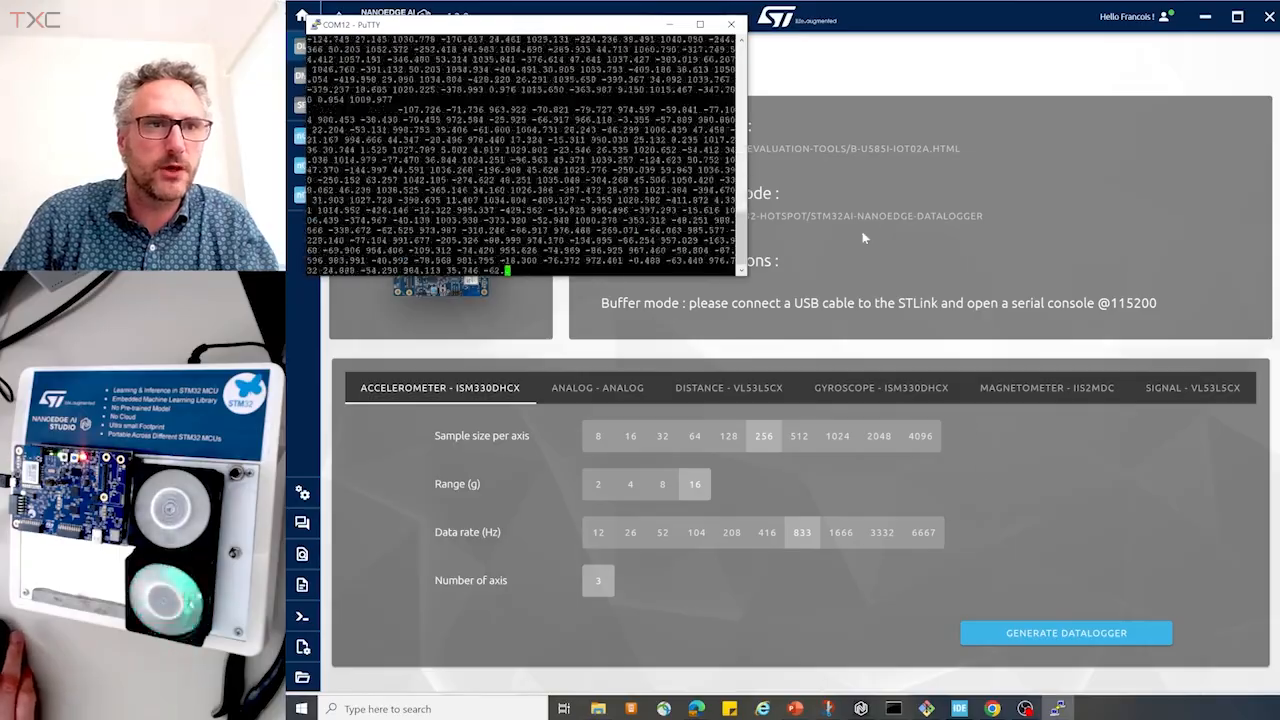
Enlarge the terminal to view the board's streamed accelerometer buffers, and close the PuTTY session
drag(745, 285, 1029, 486)
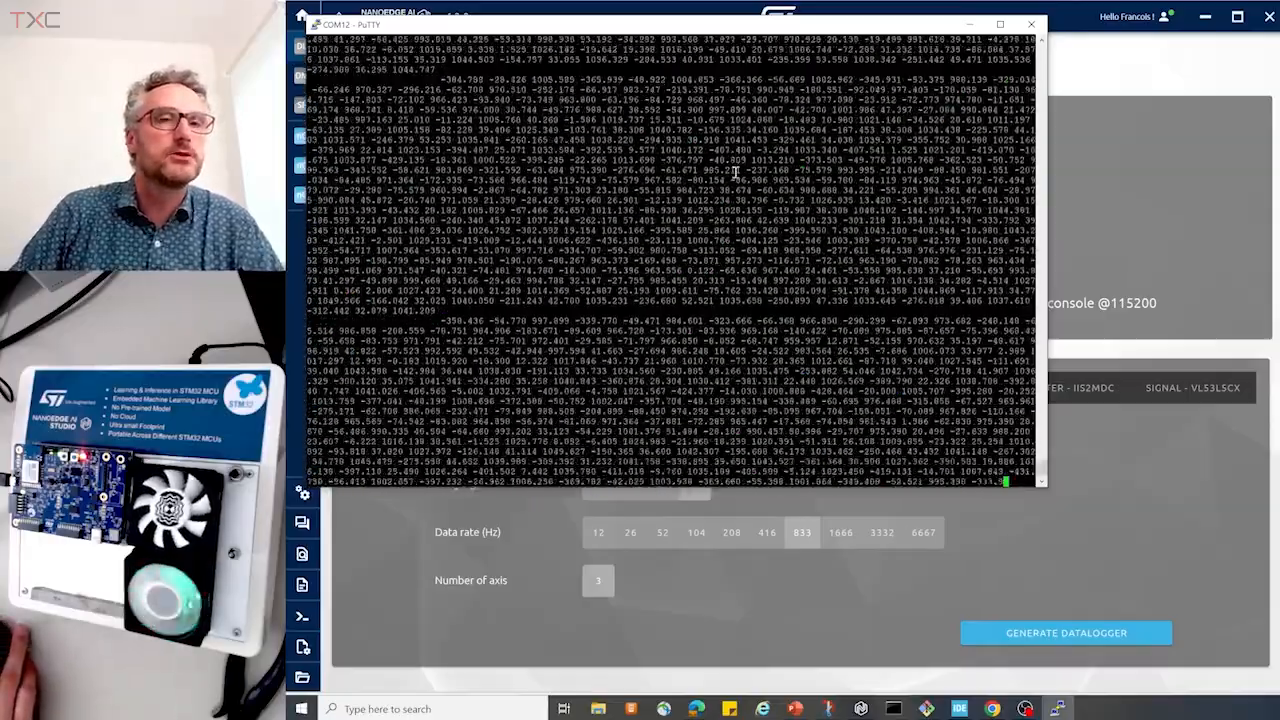
click(1030, 26)
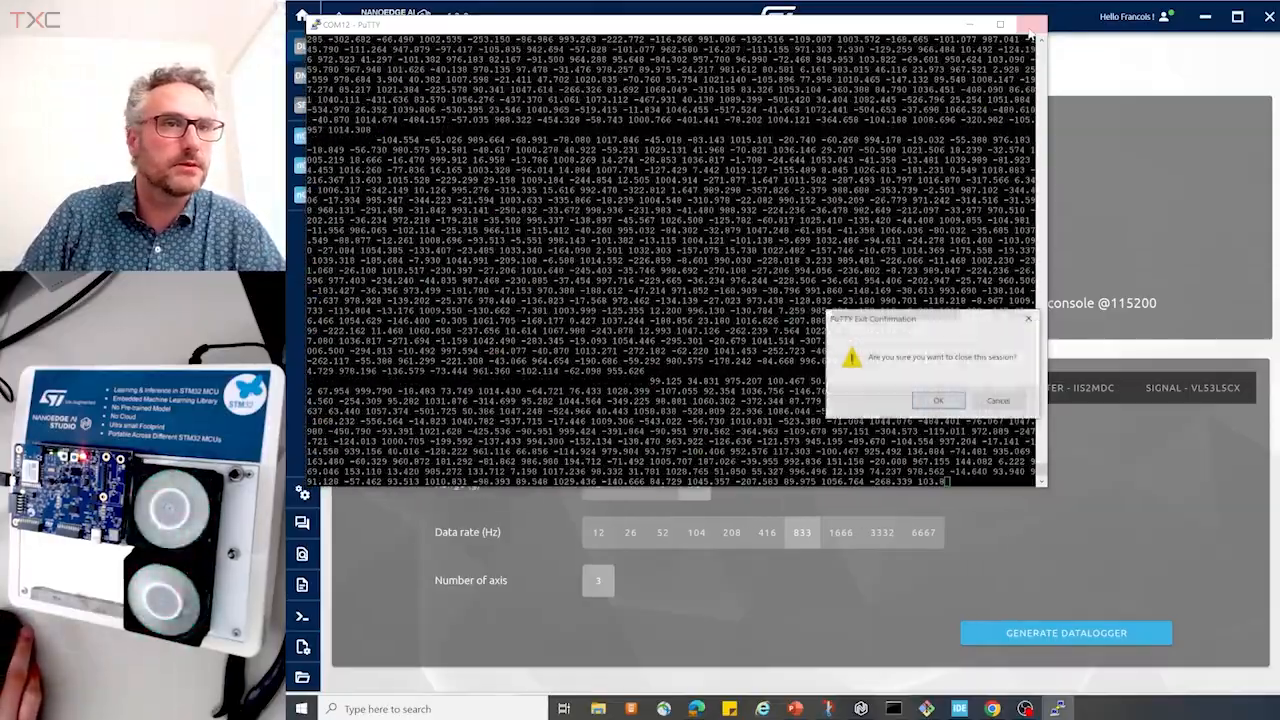
click(938, 400)
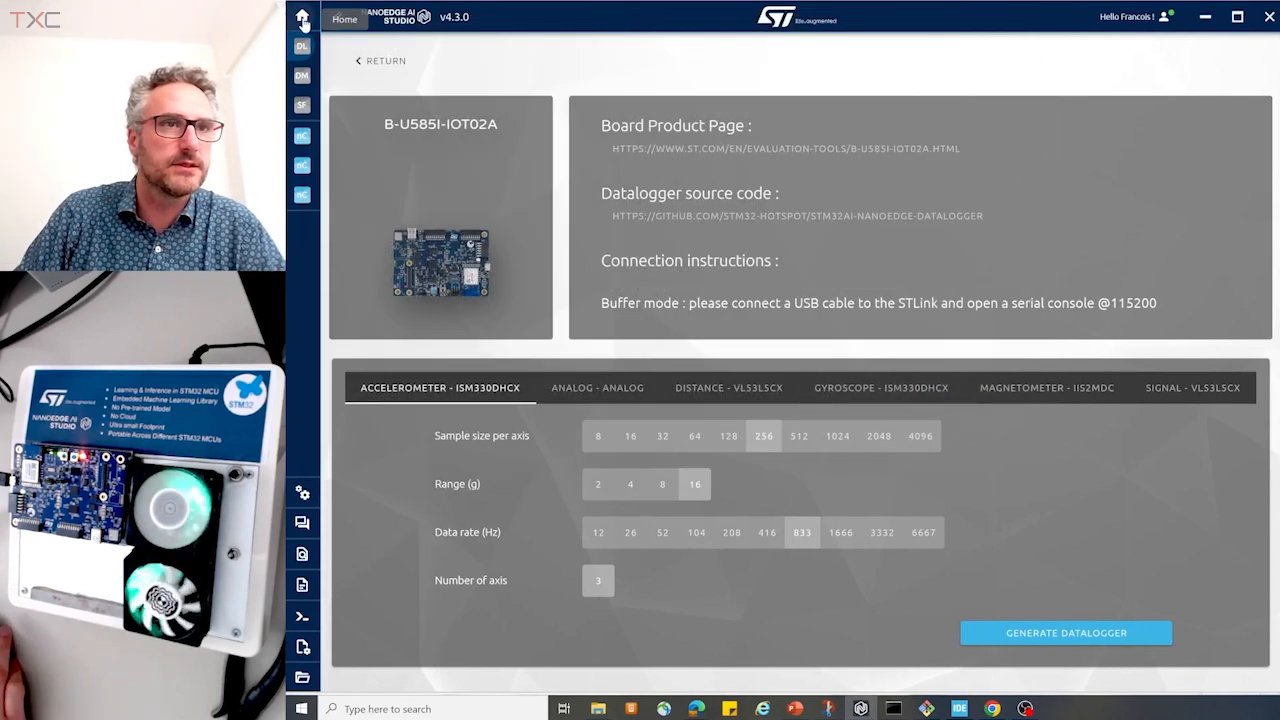
Return to the NanoEdge AI Studio home page and create a new Anomaly Detection project
click(302, 16)
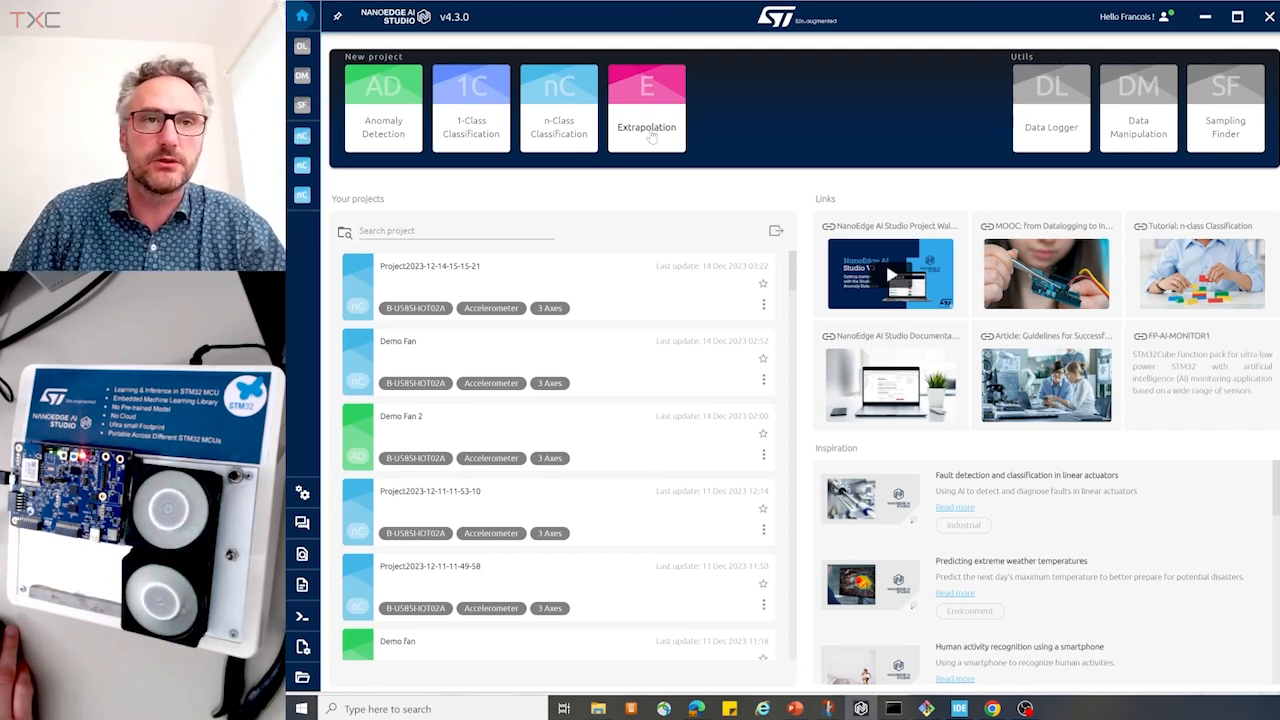
click(402, 122)
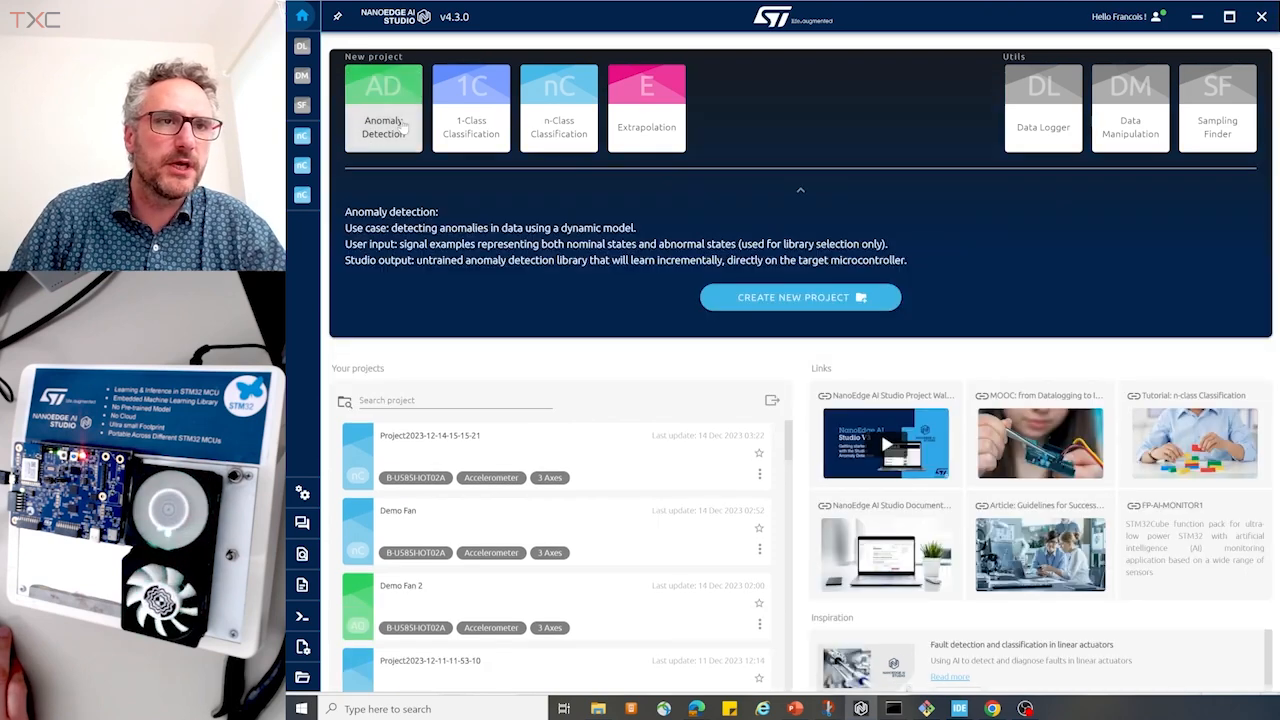
click(806, 298)
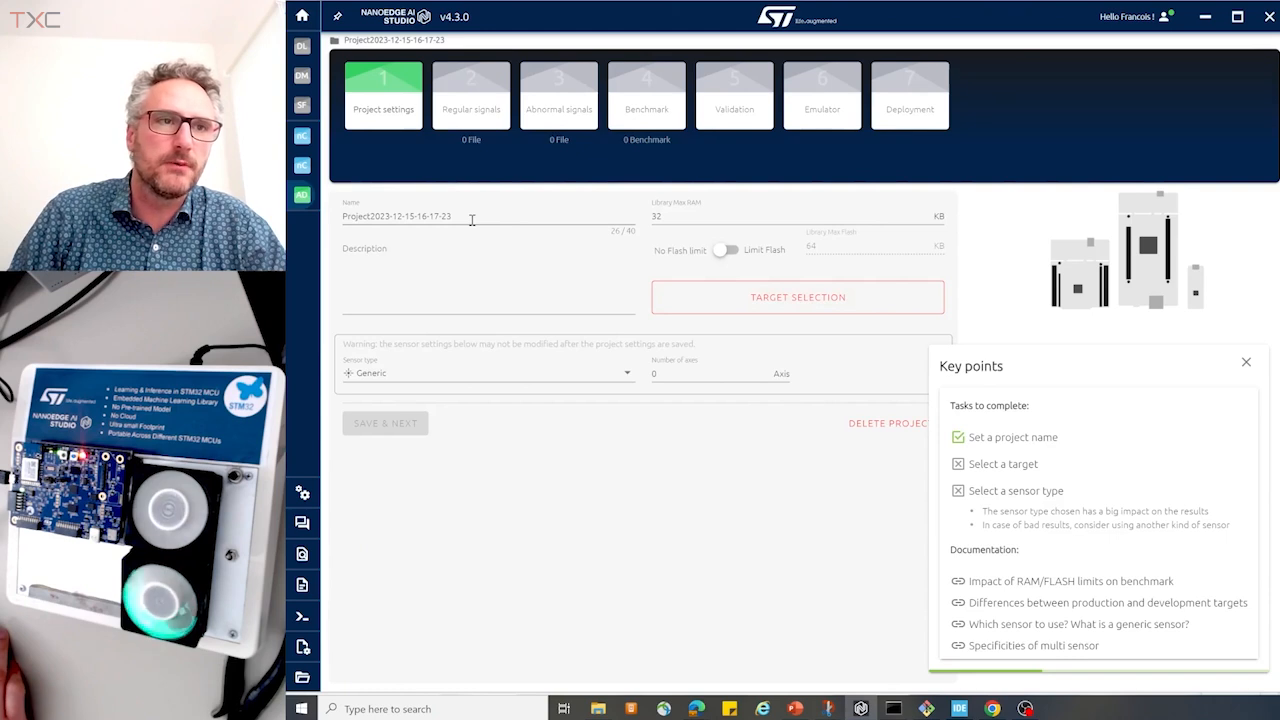
Open the project's target selection and browse the supported development boards across the STM32 series
click(737, 300)
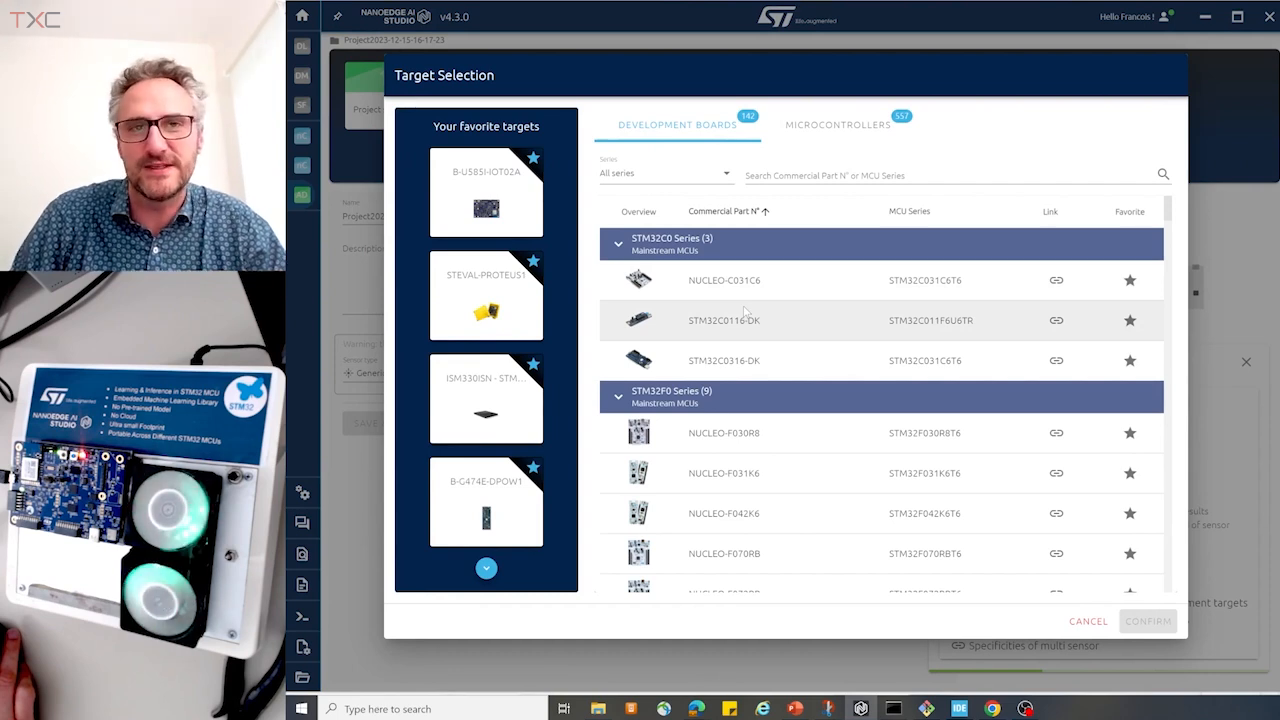
scroll(744, 313, down, 12)
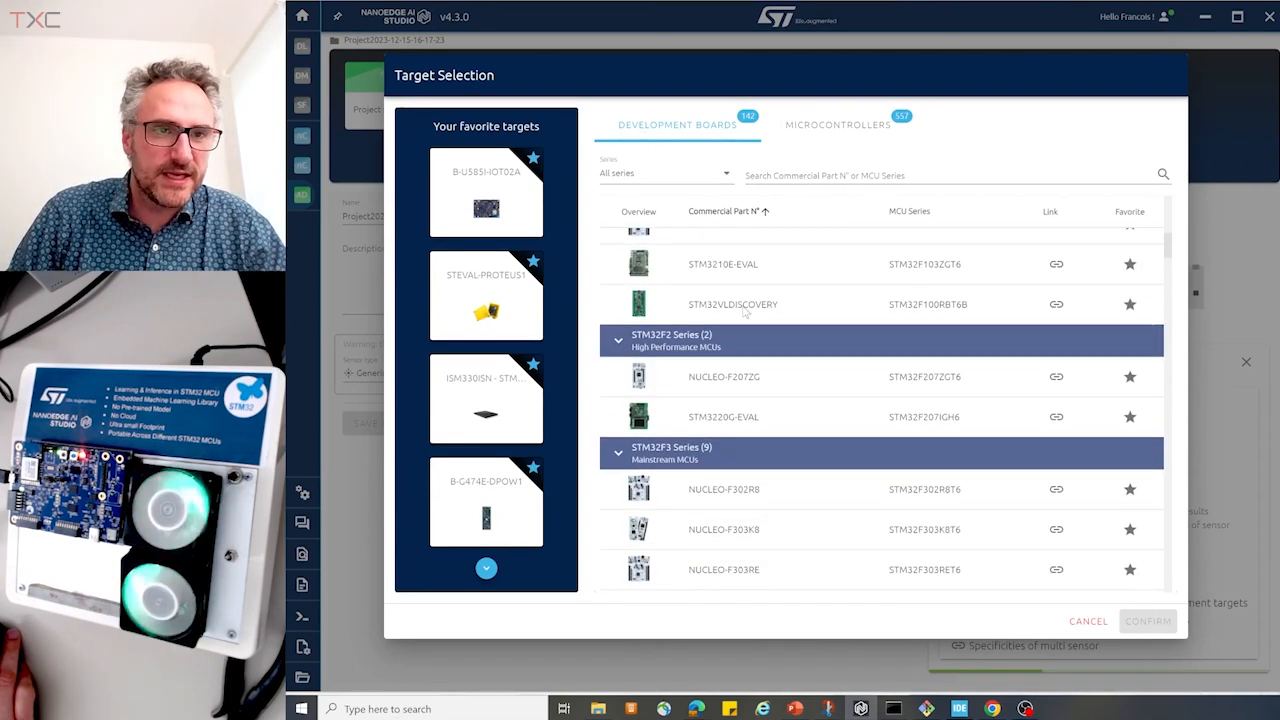
scroll(744, 307, down, 3)
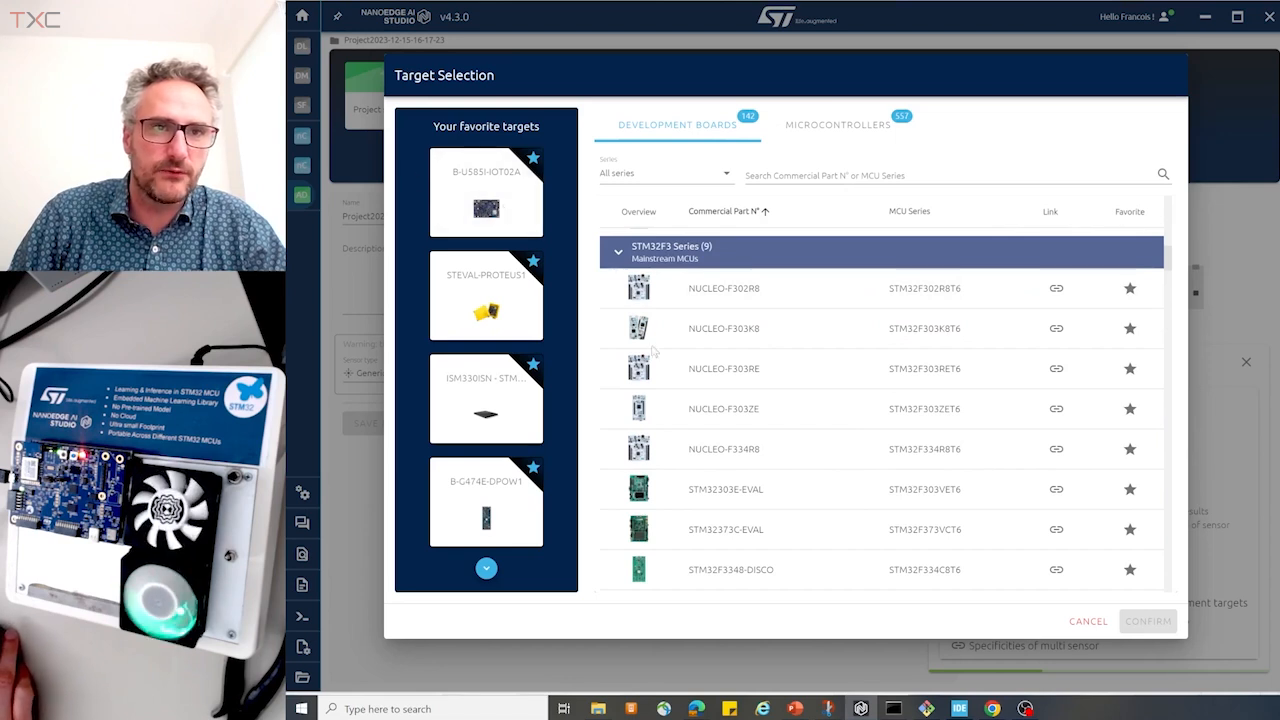
scroll(726, 373, down, 8)
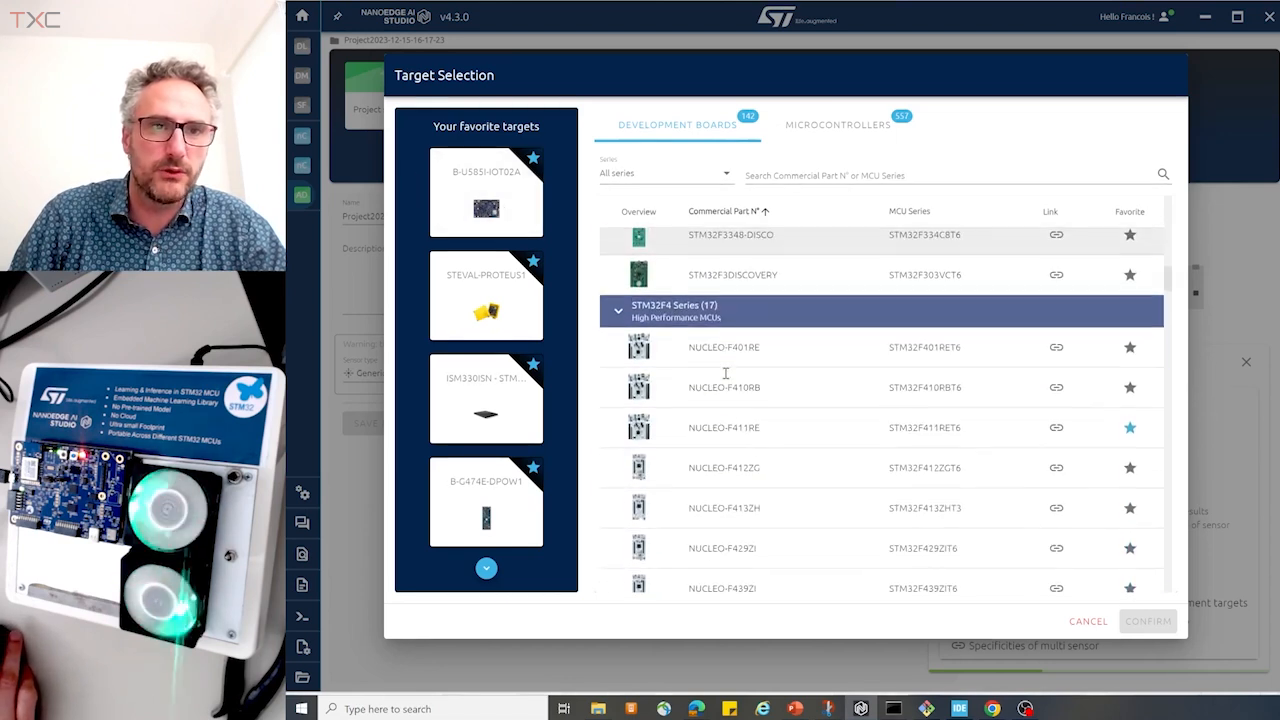
scroll(726, 377, down, 8)
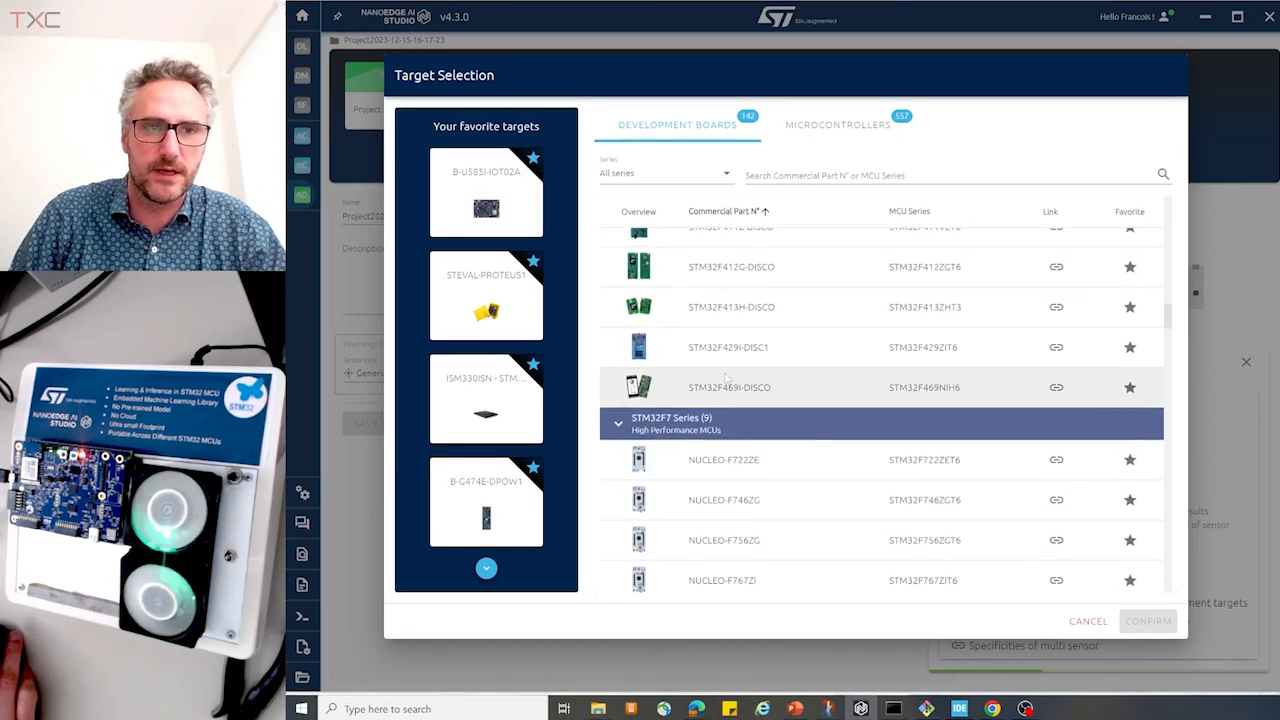
scroll(727, 377, down, 3)
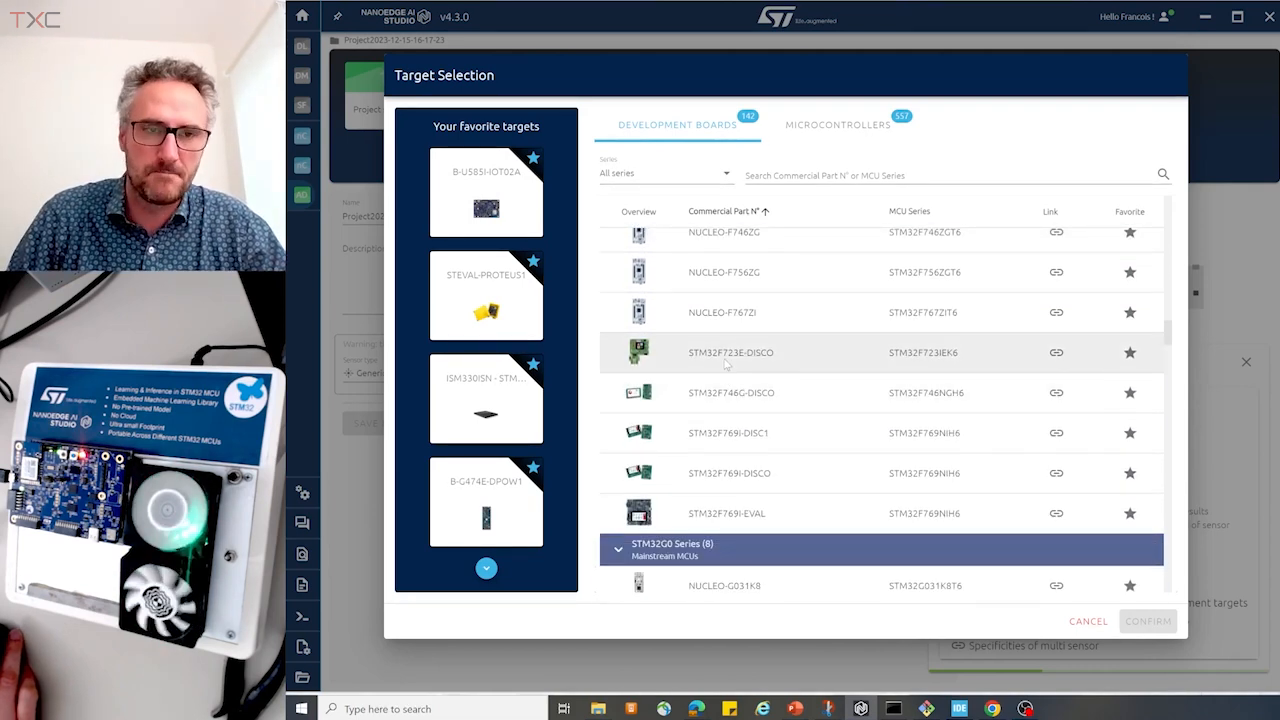
scroll(727, 366, down, 5)
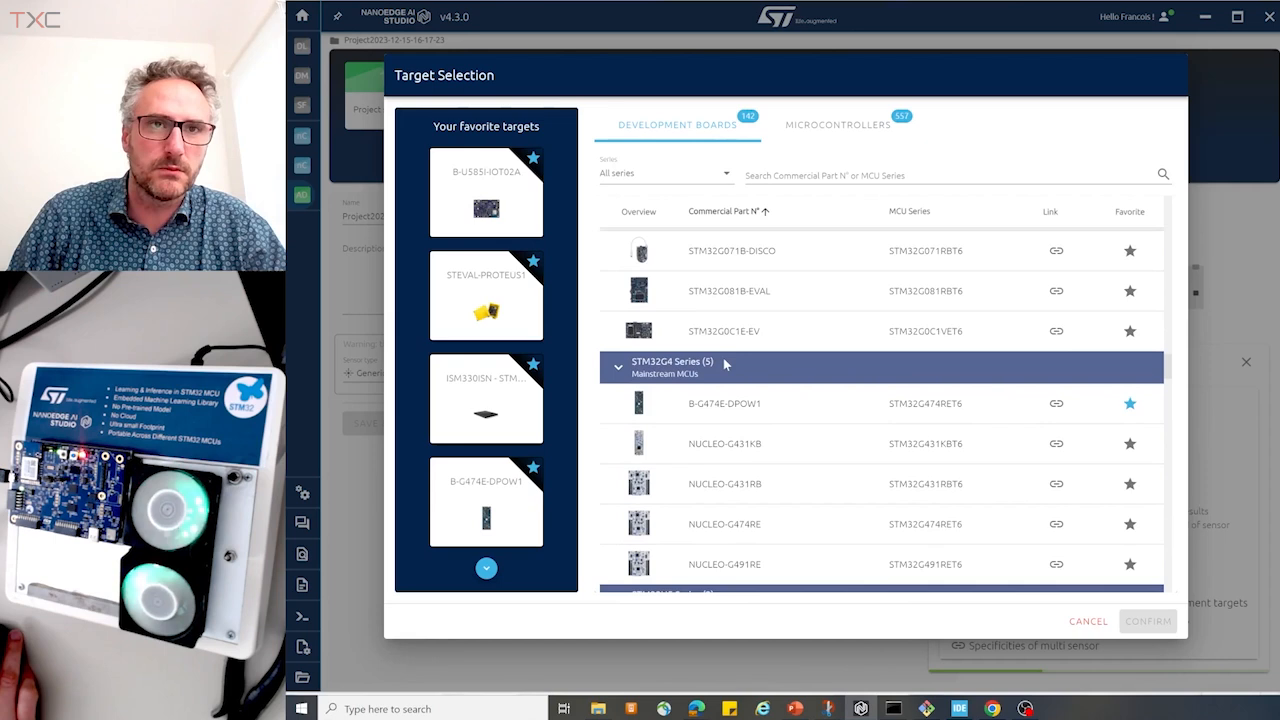
Browse the supported STMicroelectronics microcontroller targets and select the STM32F4 Series
click(830, 125)
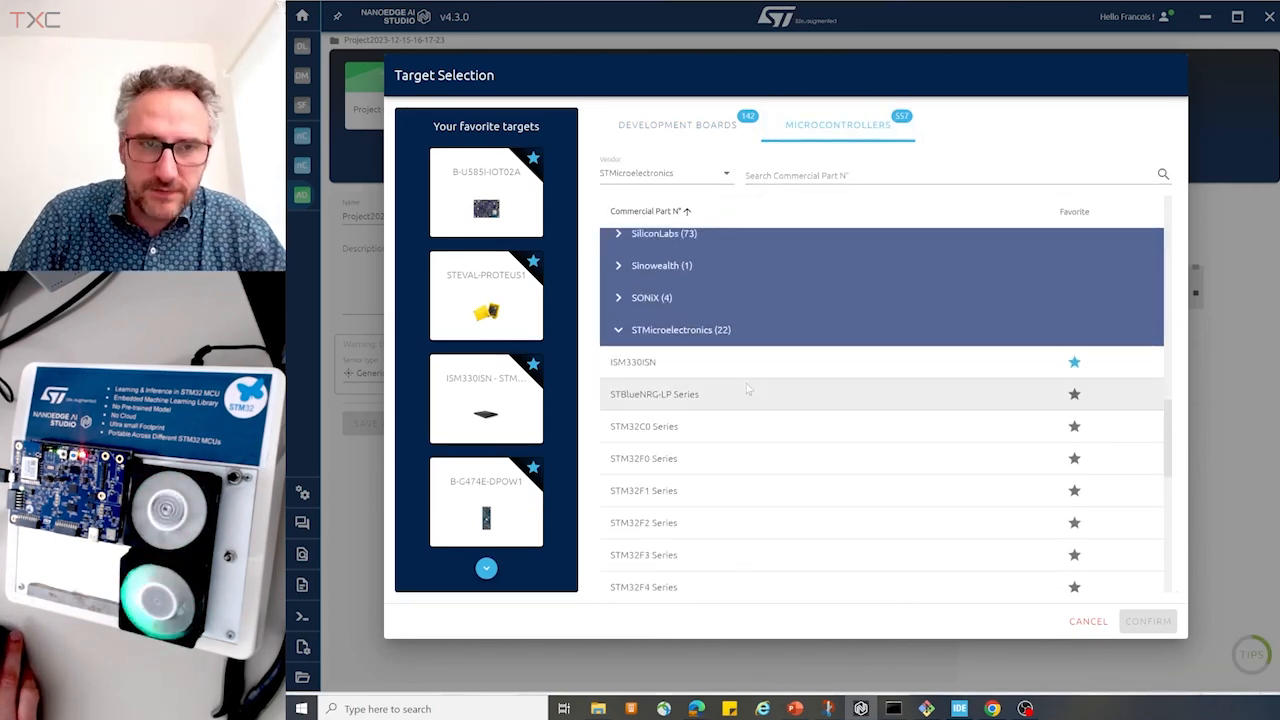
scroll(747, 389, down, 1)
scroll(746, 388, up, 1)
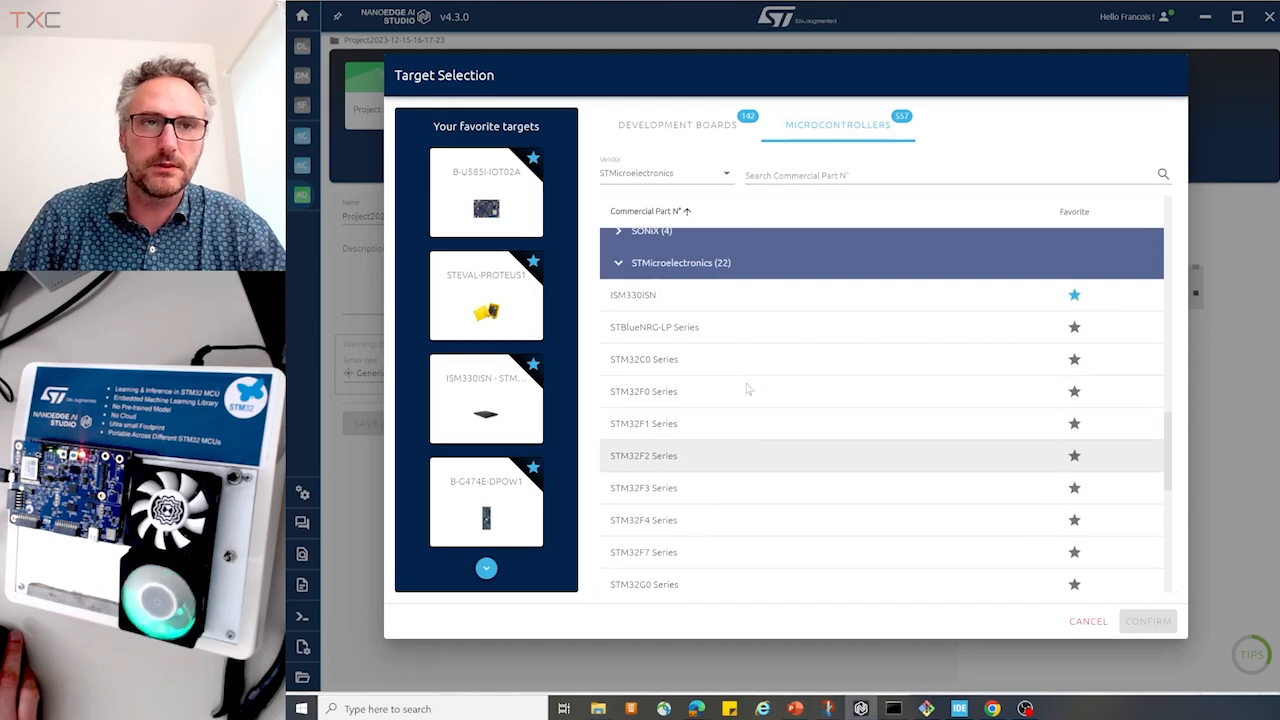
scroll(746, 388, down, 1)
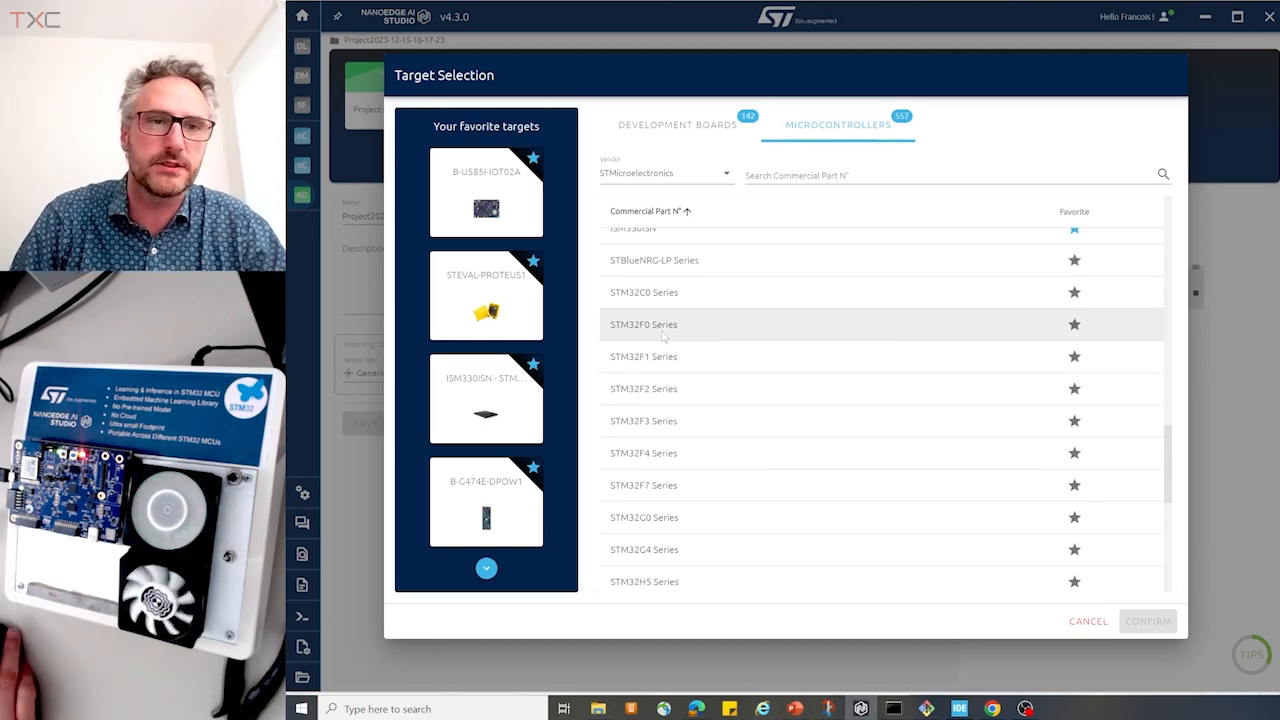
click(798, 457)
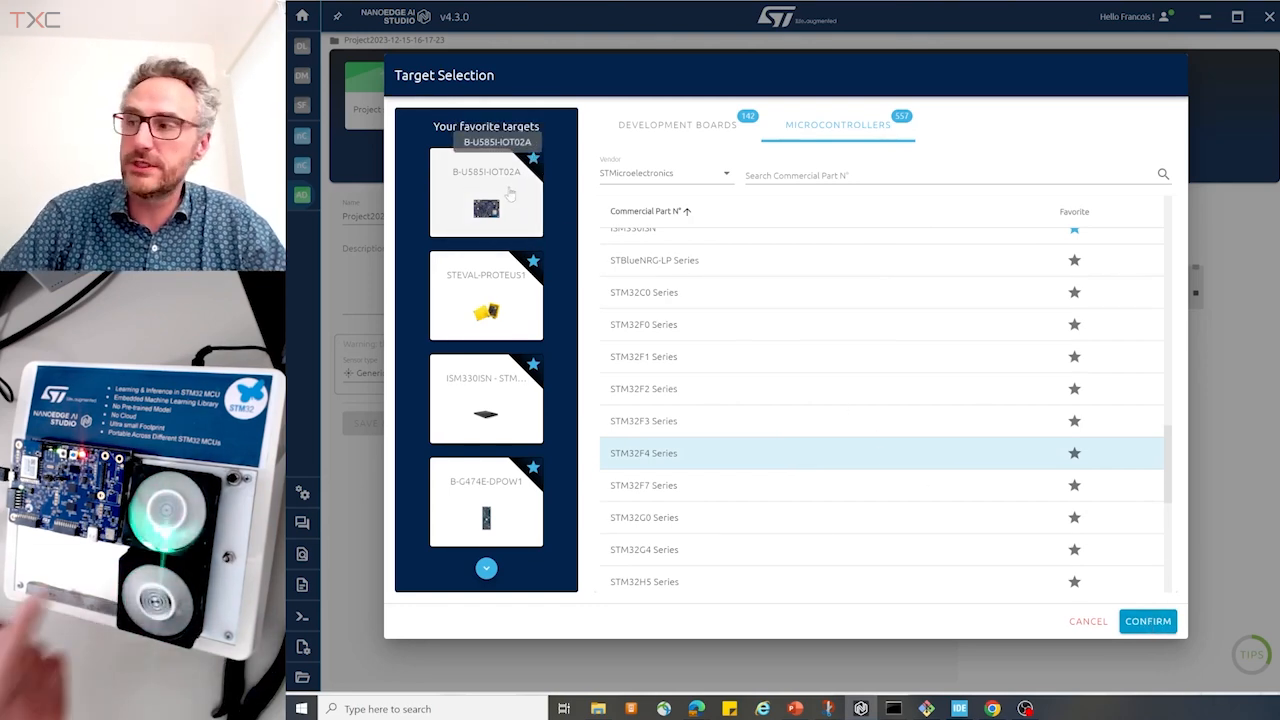
Choose the B-U585I-IOT02A development board as the project target and confirm the selection
click(510, 193)
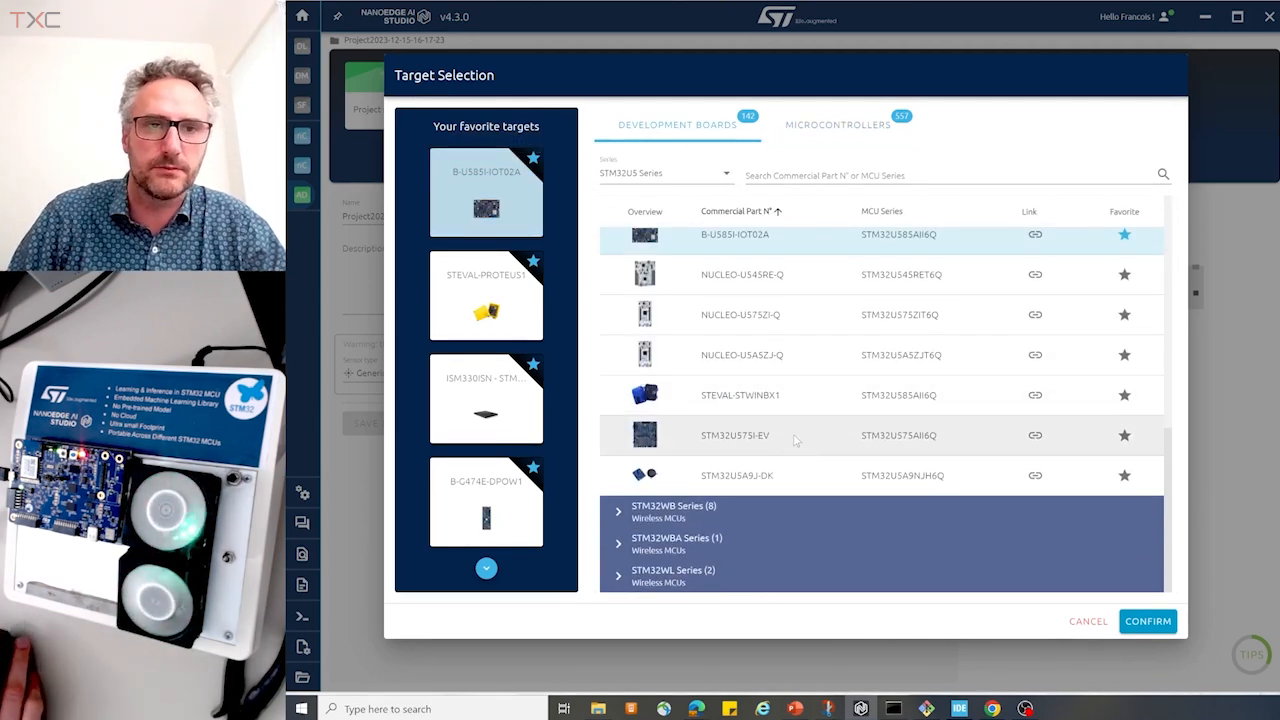
click(500, 193)
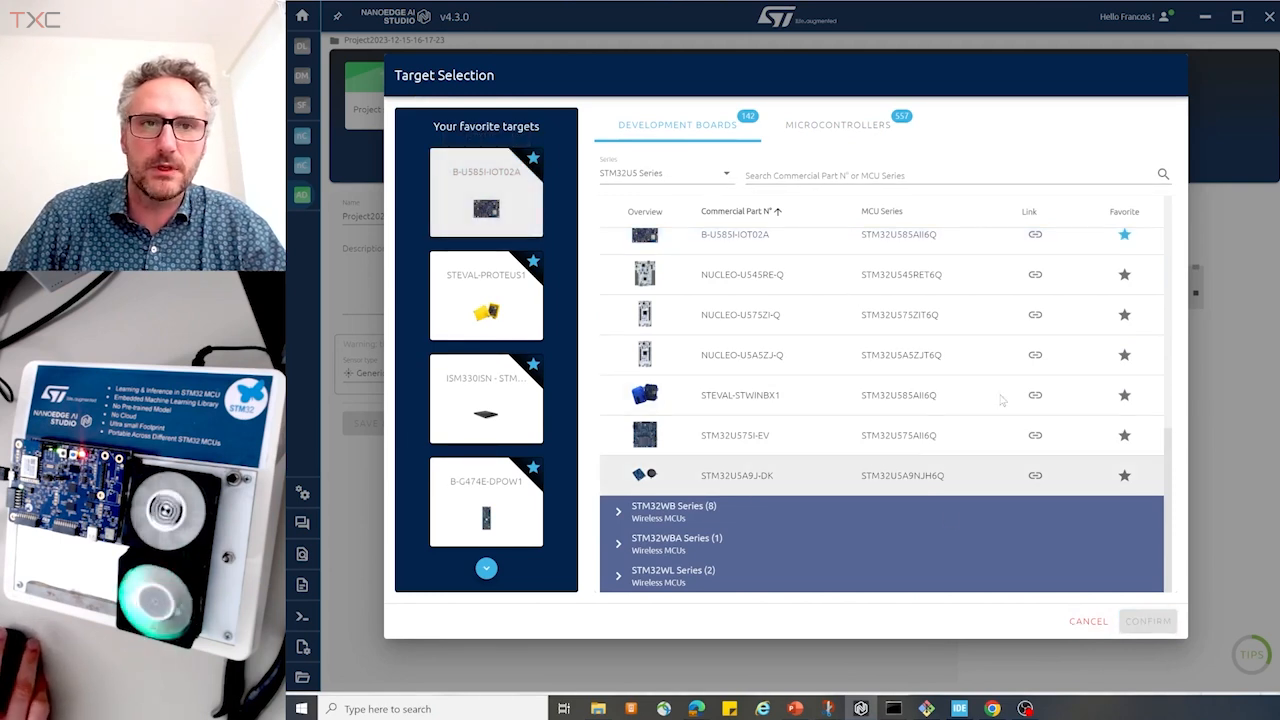
scroll(880, 430, up, 2)
click(757, 368)
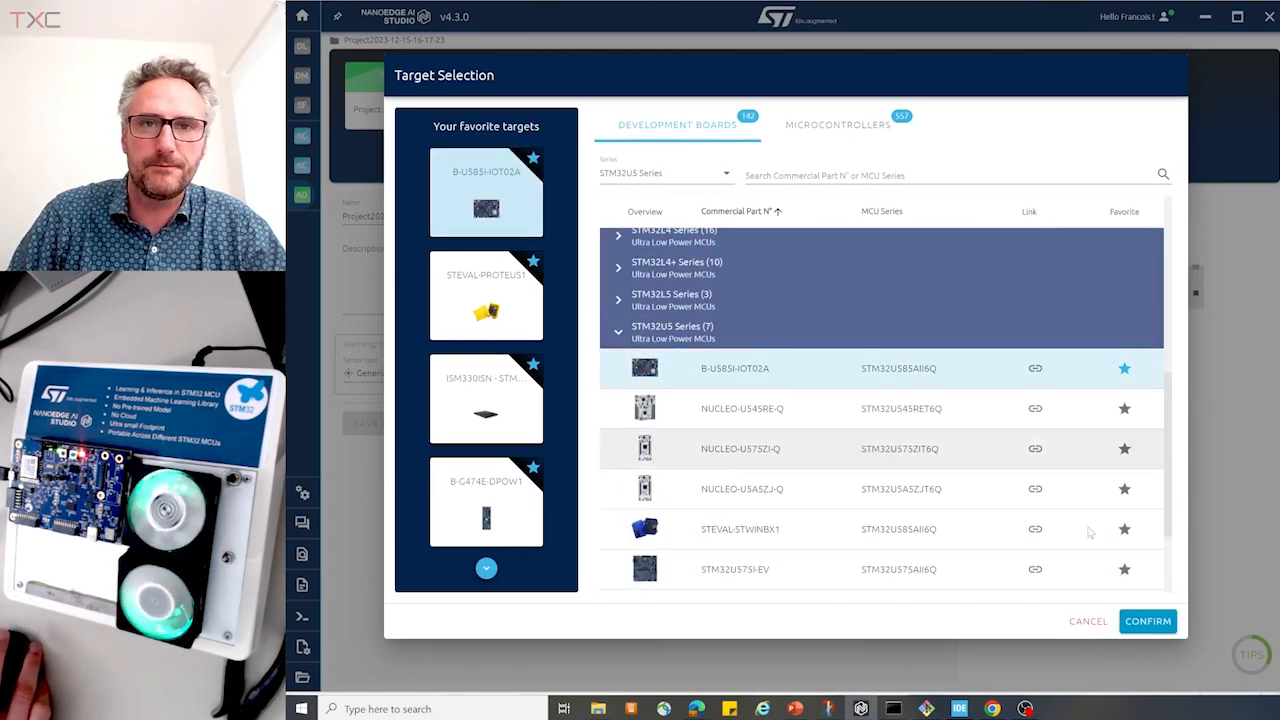
click(1147, 621)
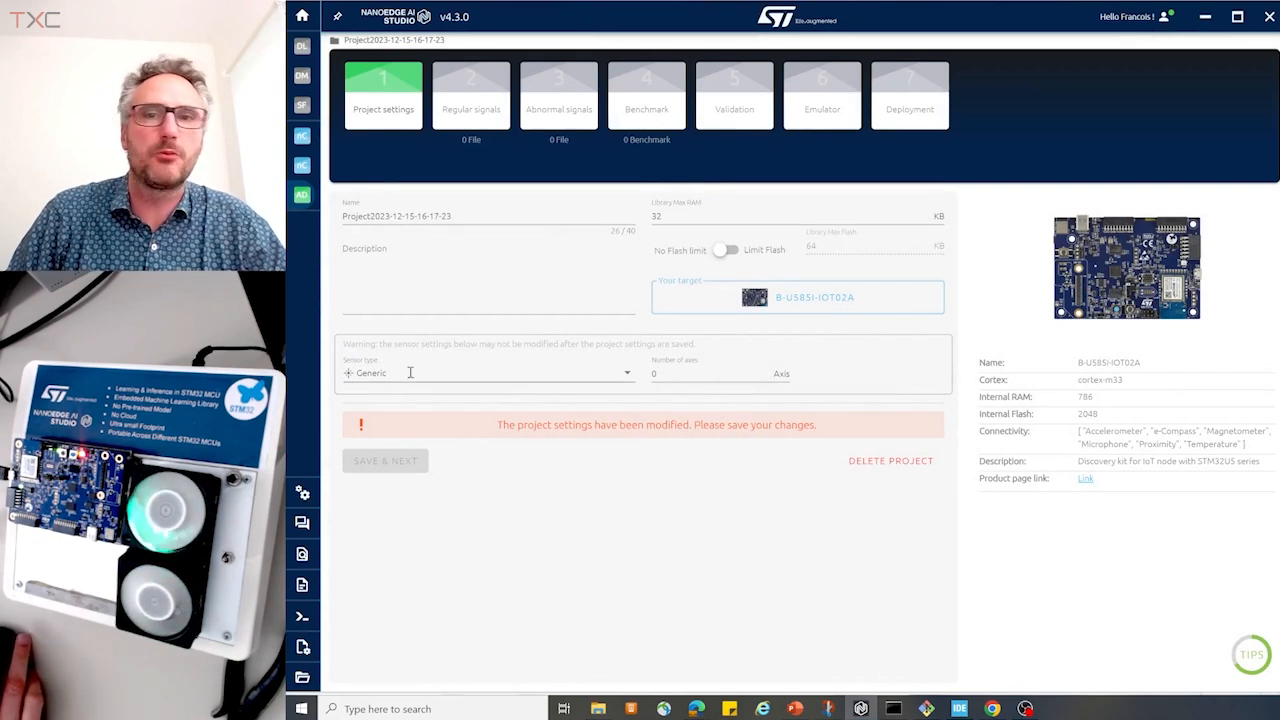
Set the project's sensor type to Accelerometer 3 axes
click(627, 378)
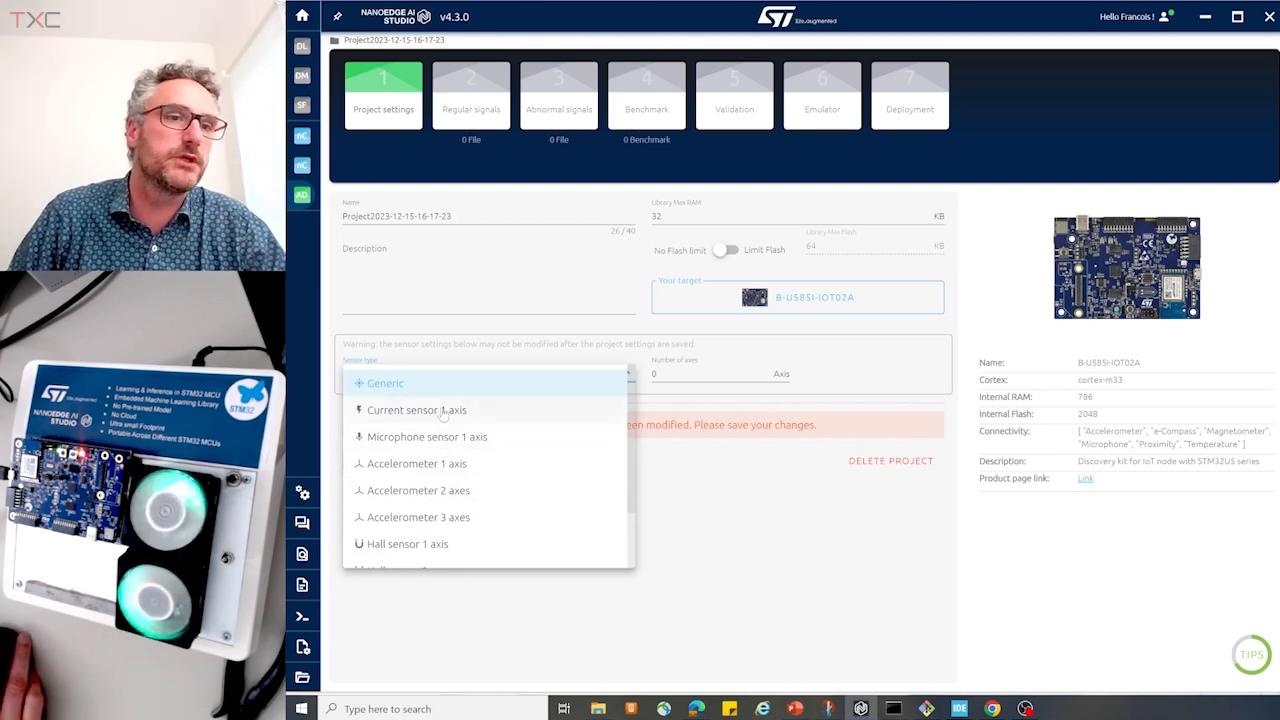
scroll(464, 460, down, 2)
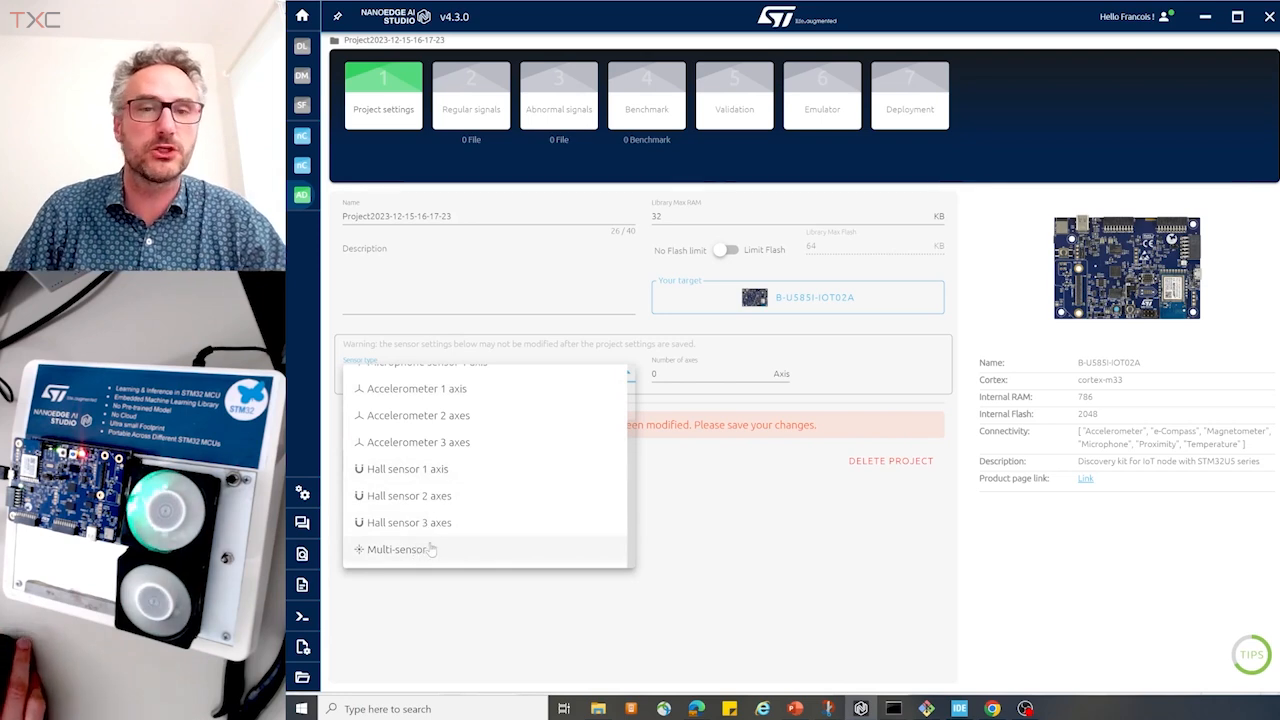
scroll(449, 487, up, 2)
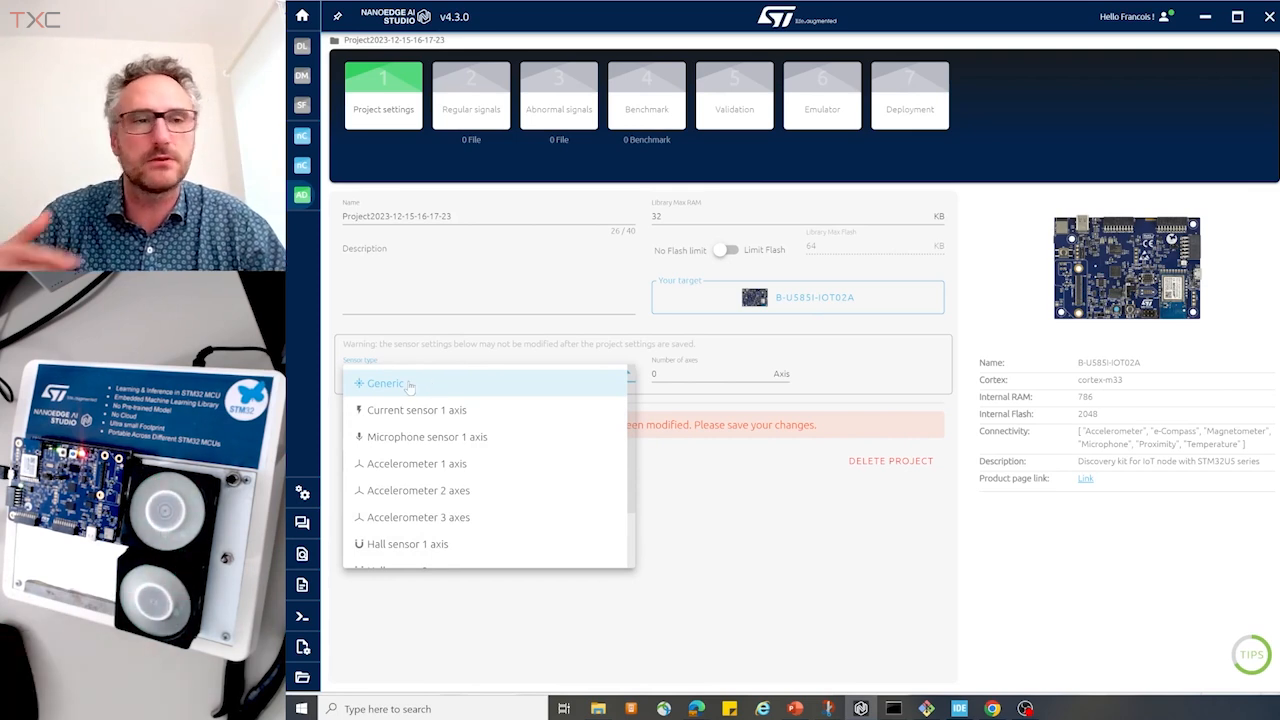
click(453, 519)
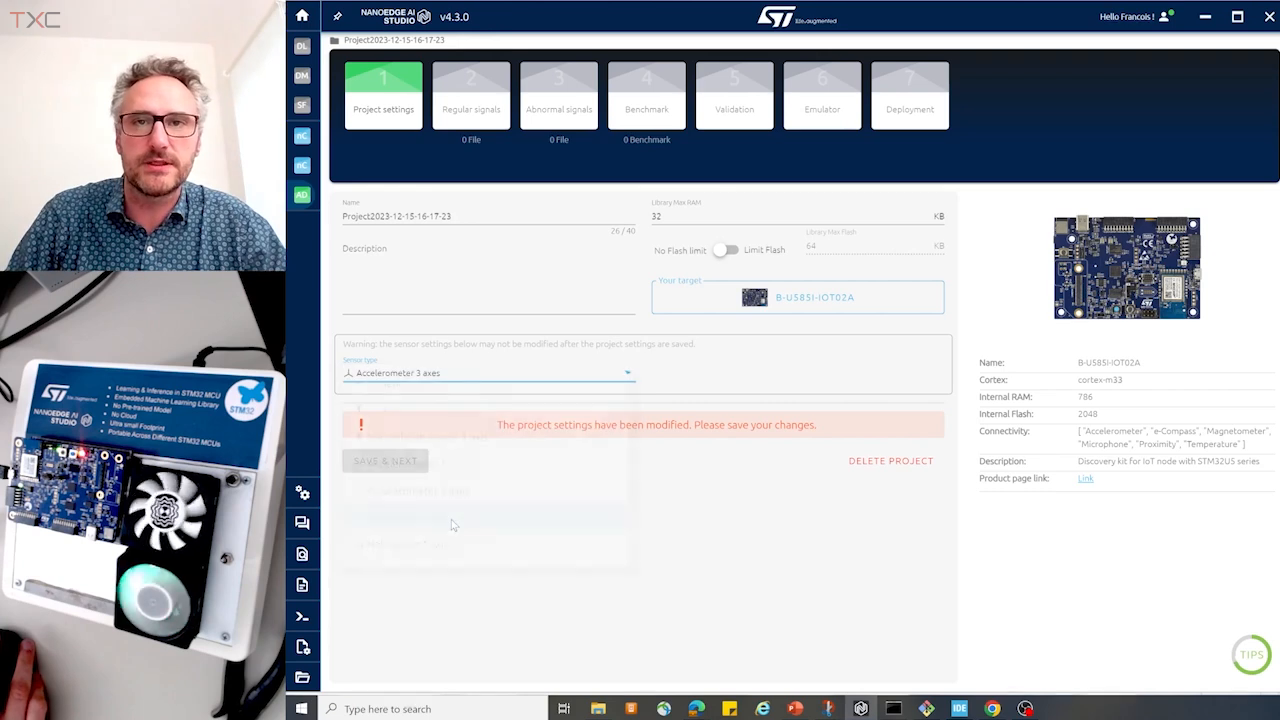
Reselect the B-U585I-IOT02A board as the target, and save the project settings to continue to the regular signals
click(796, 305)
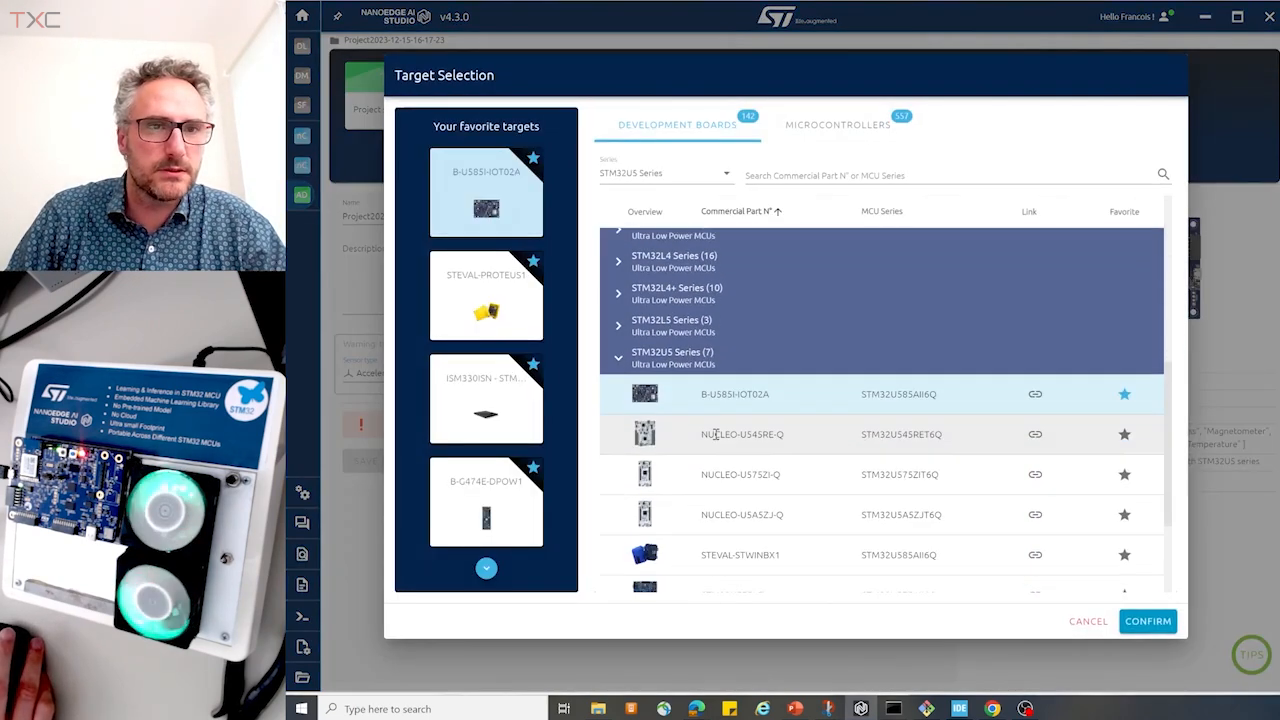
click(795, 410)
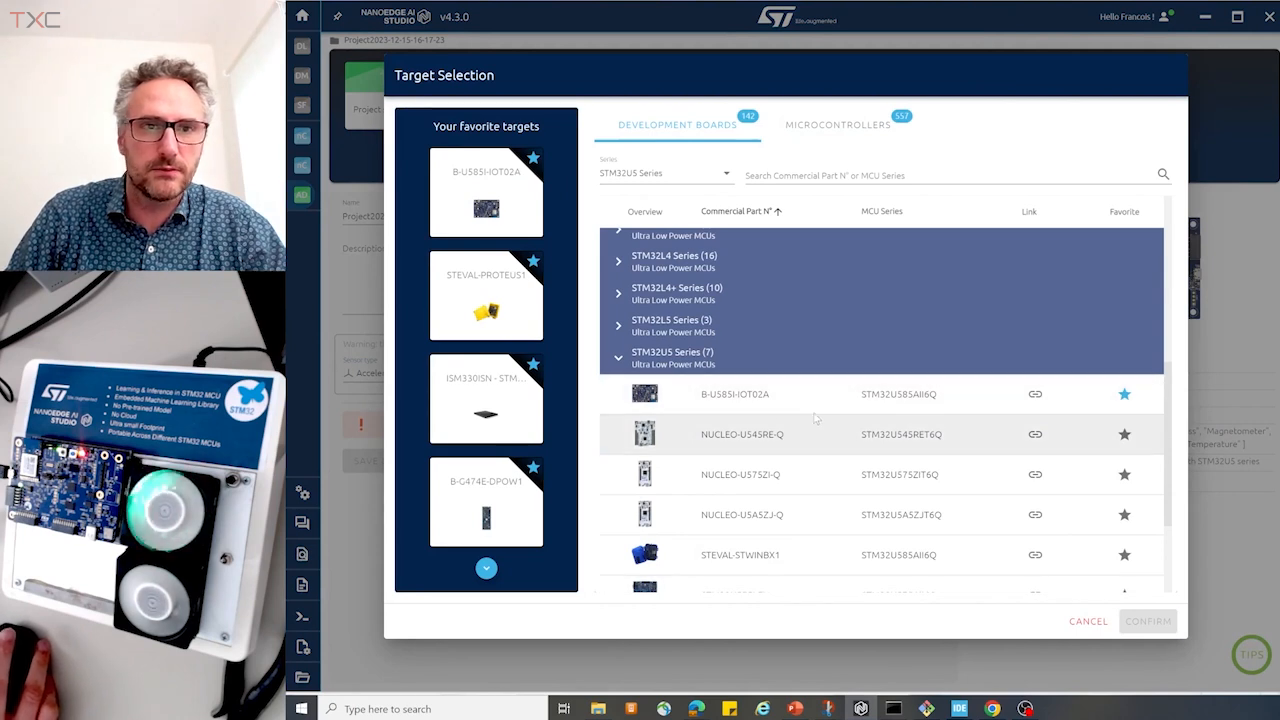
click(815, 398)
click(1142, 621)
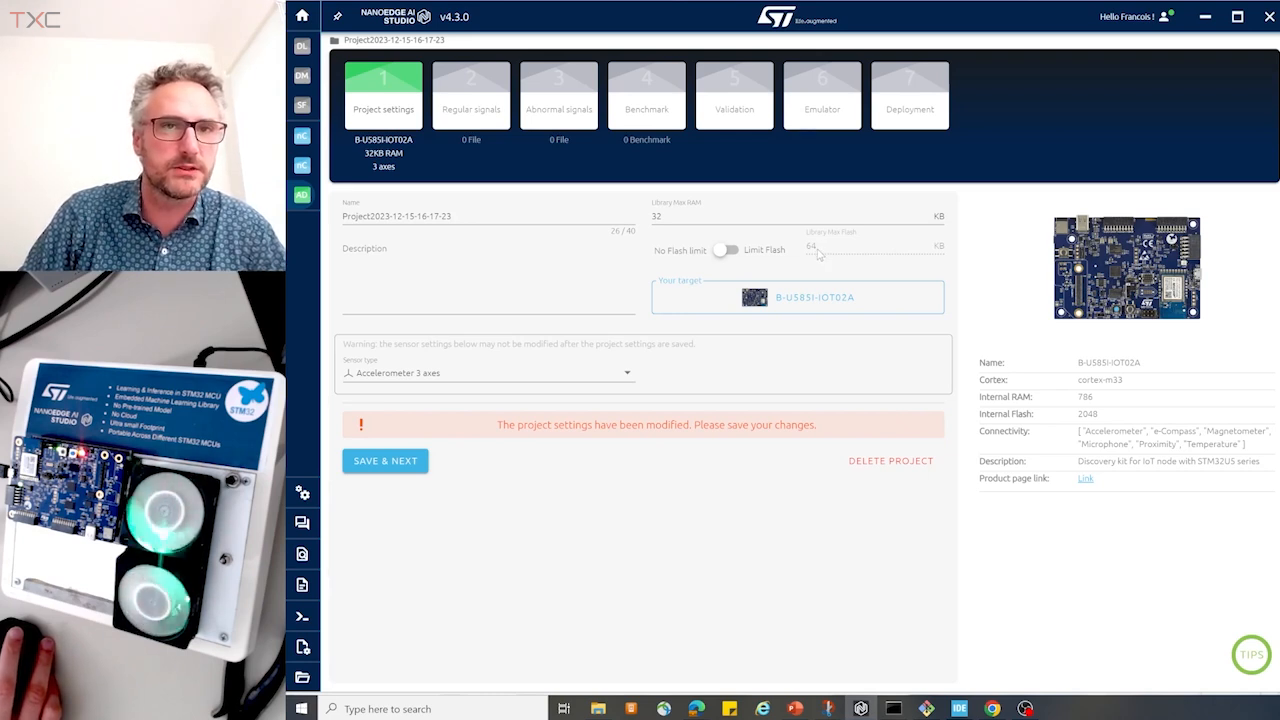
click(385, 461)
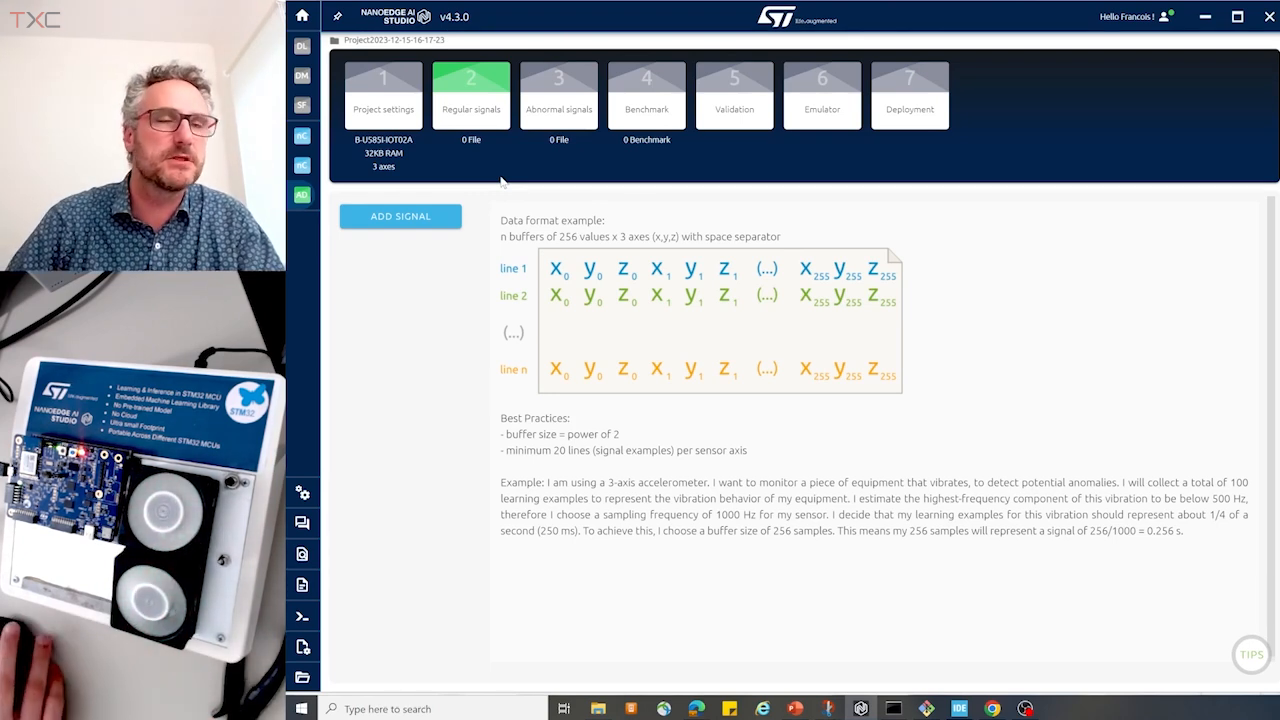
Record a regular signal over serial (USB) from COM12, limited to 100 lines, and import it with the space delimiter
click(389, 220)
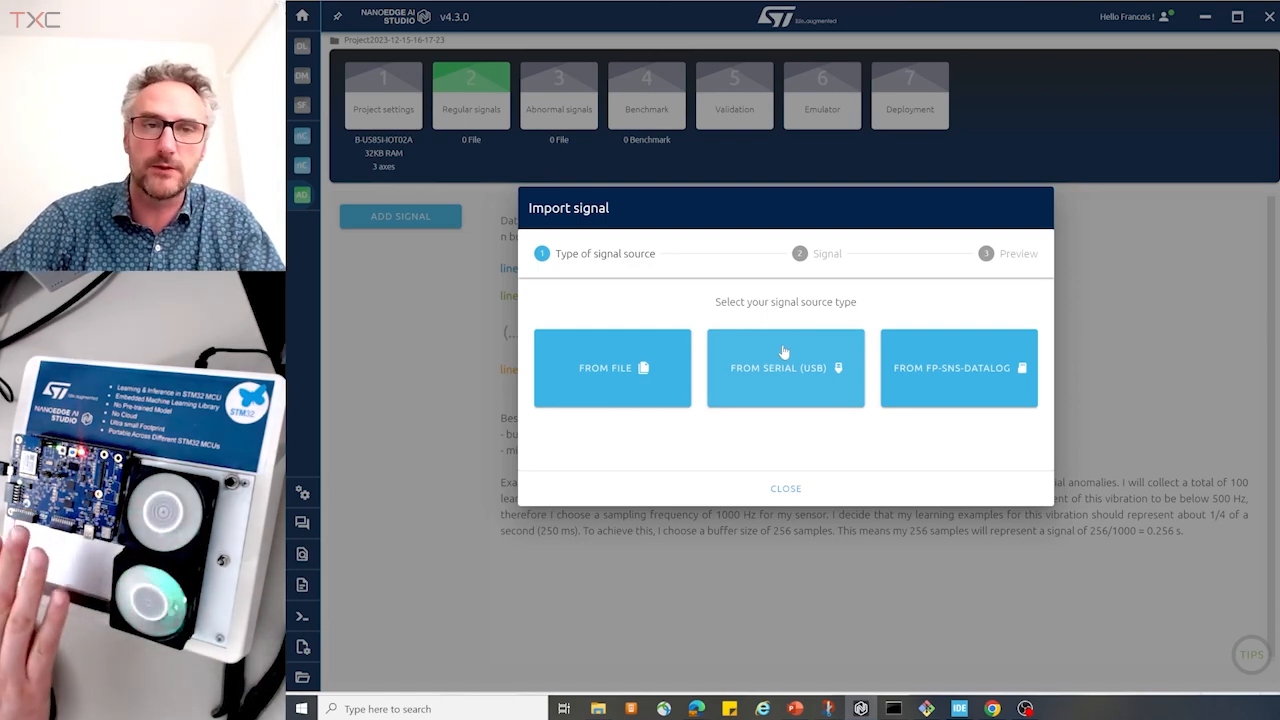
click(784, 349)
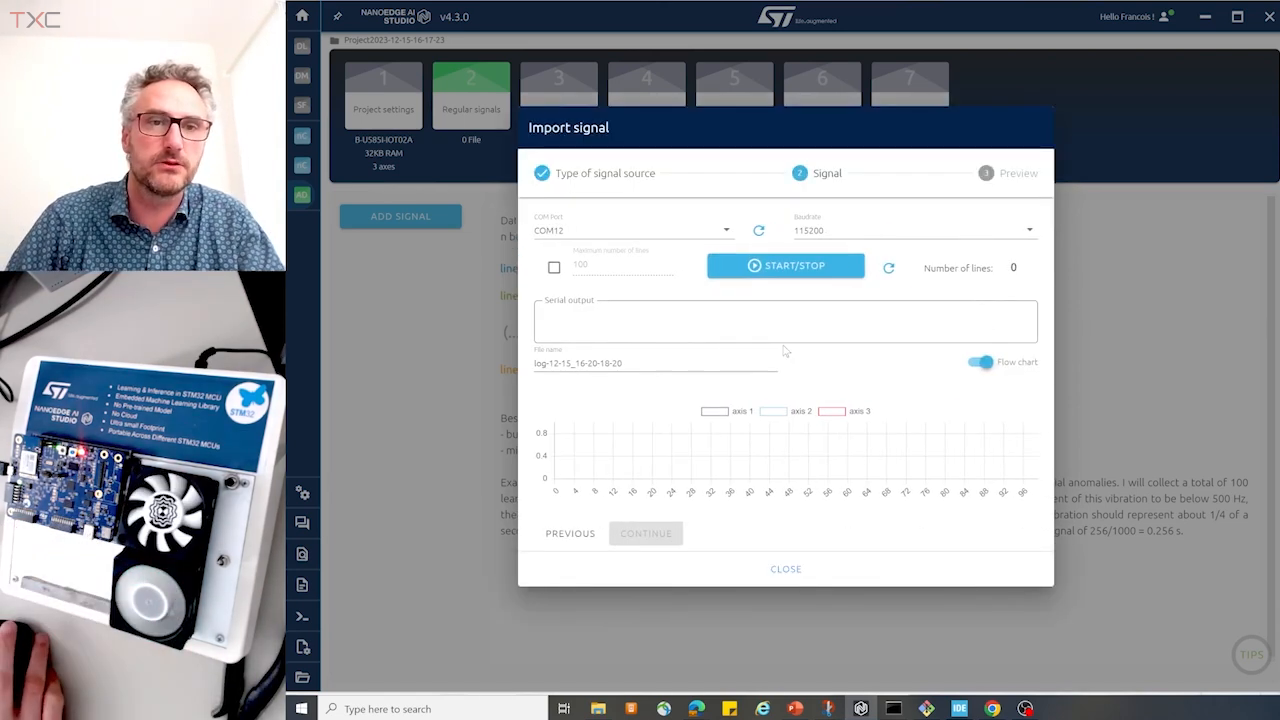
click(554, 268)
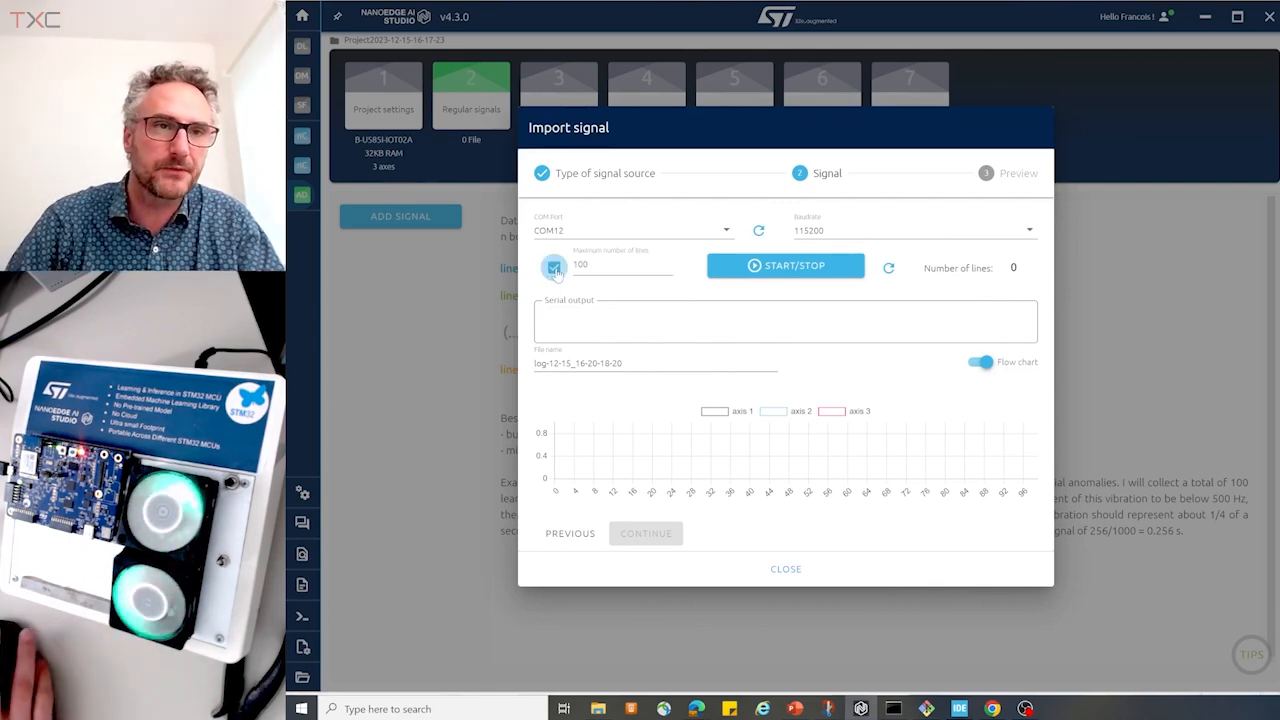
click(783, 268)
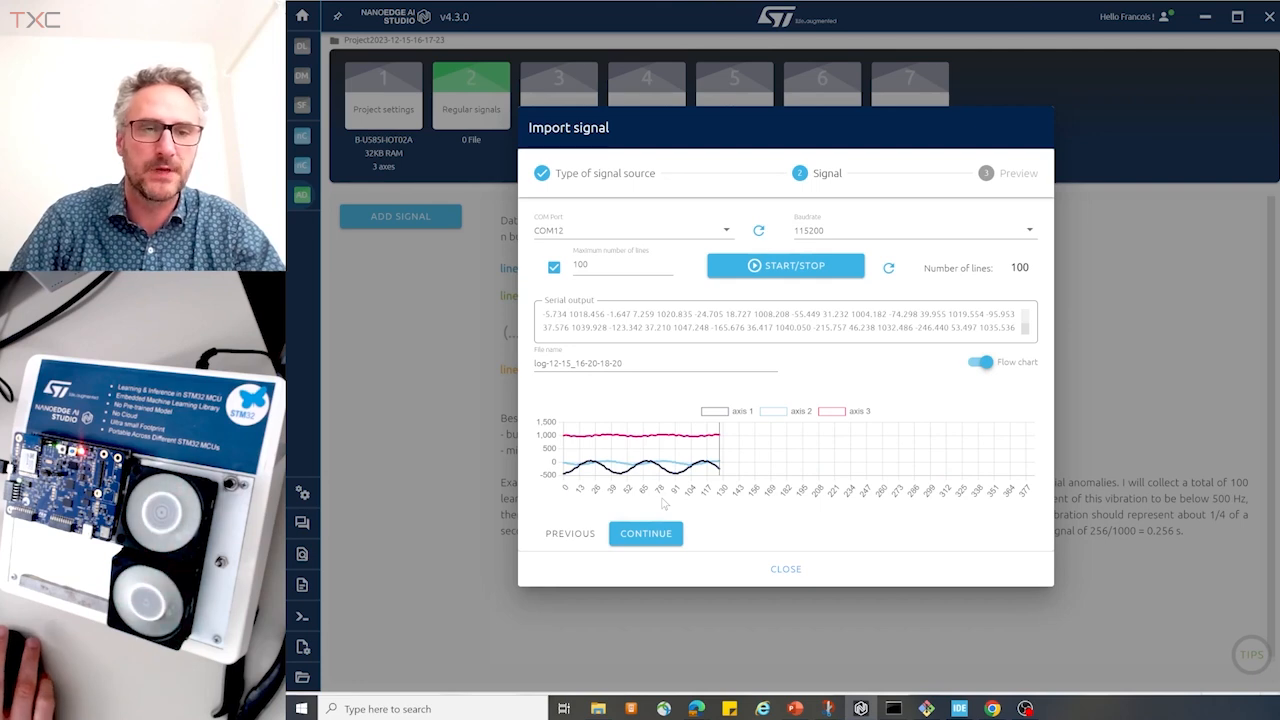
click(646, 534)
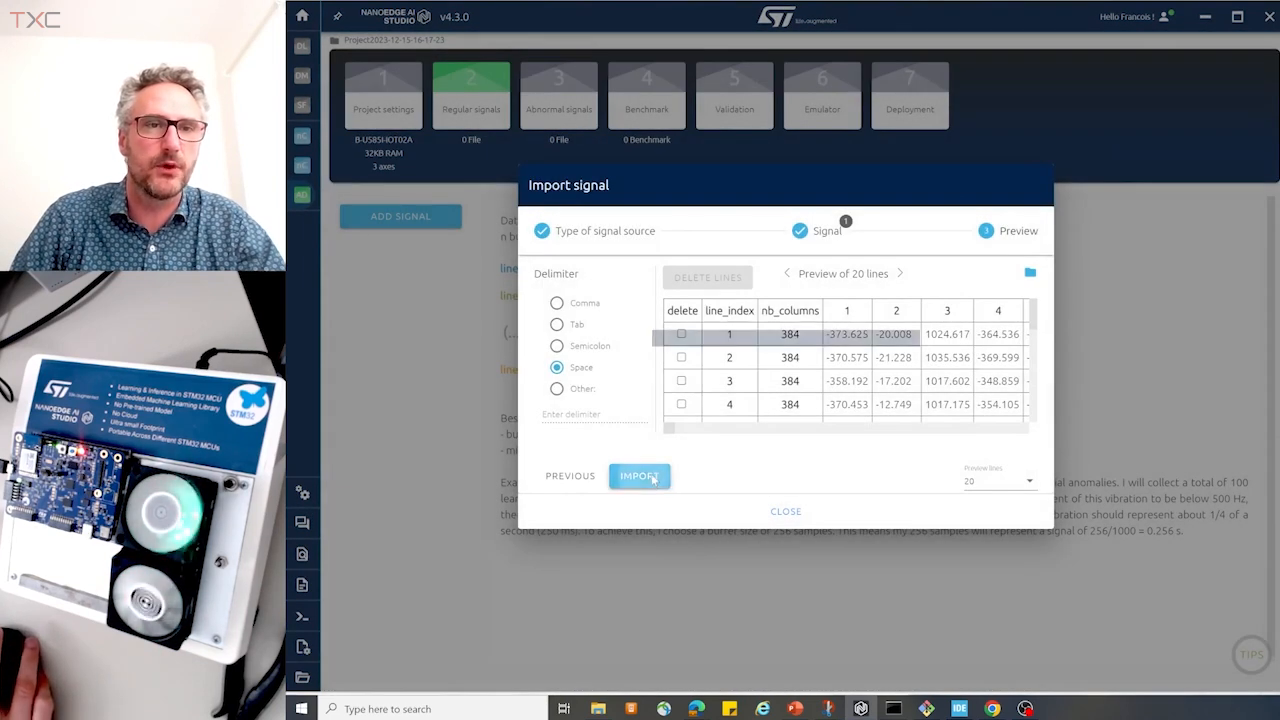
click(653, 479)
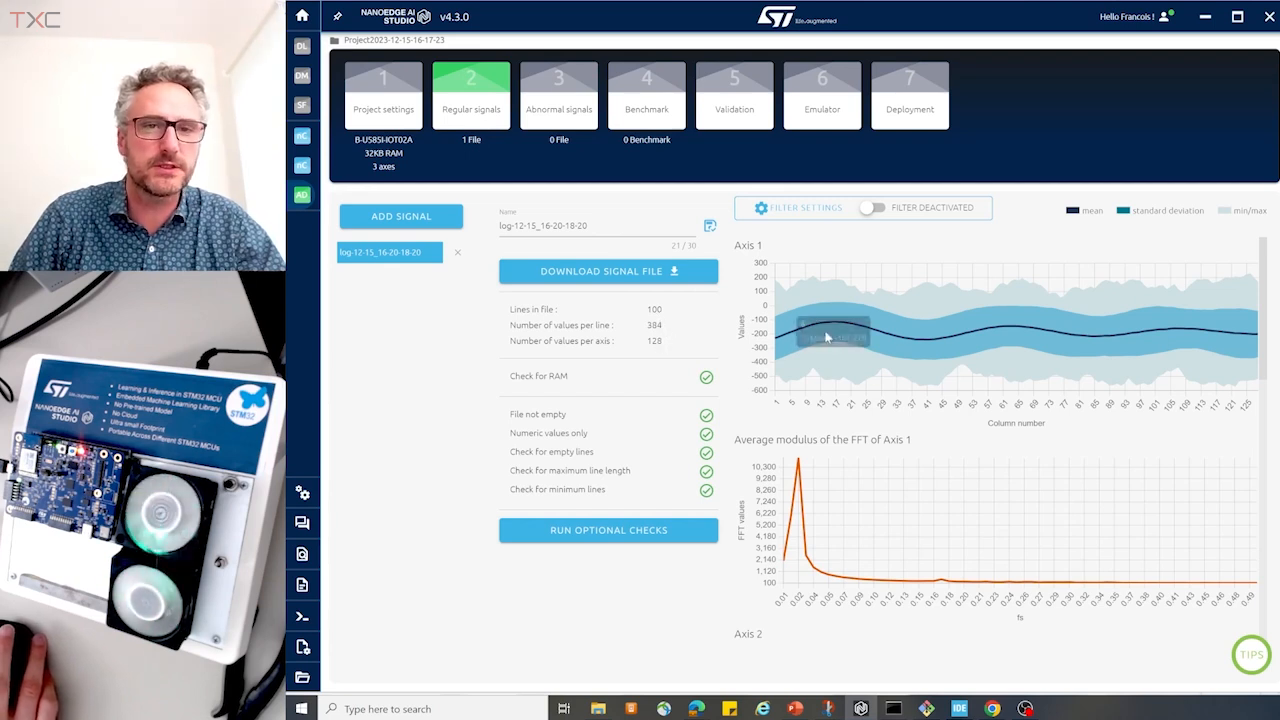
Examine the imported regular signal's value plots and average FFT plots for all three axes
scroll(871, 366, down, 2)
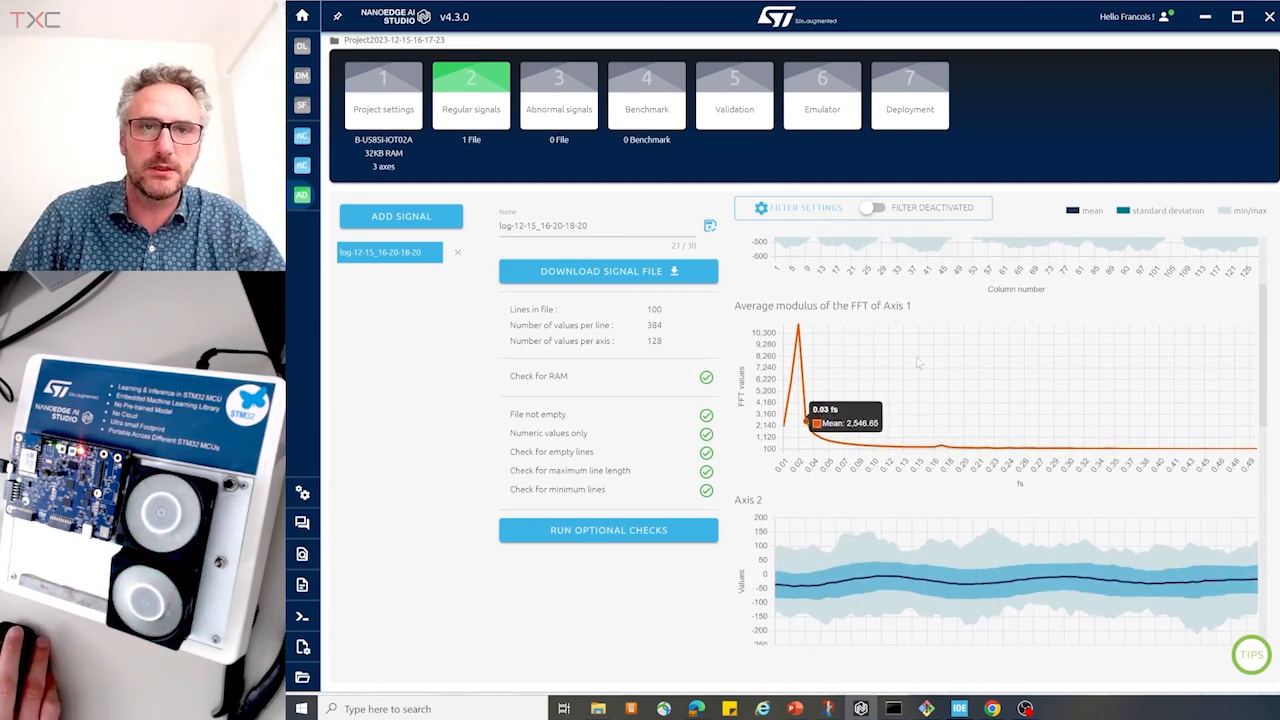
scroll(930, 430, up, 2)
scroll(927, 378, down, 1)
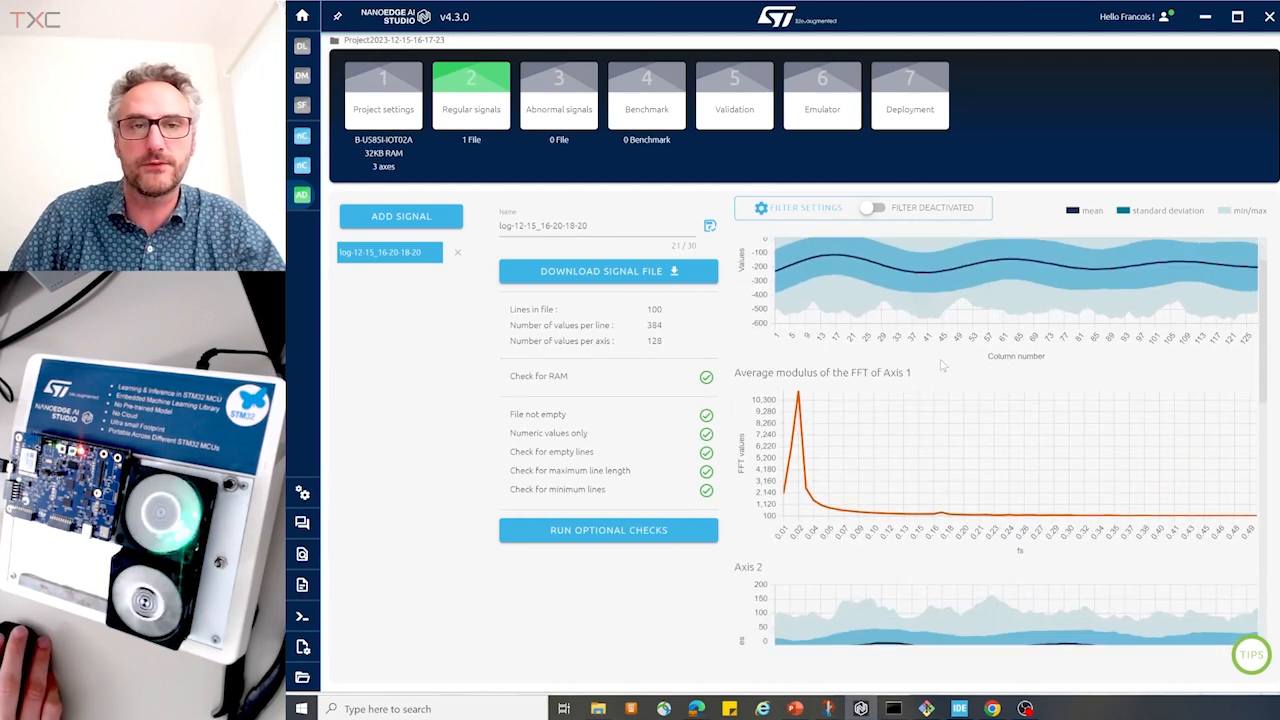
scroll(941, 366, down, 1)
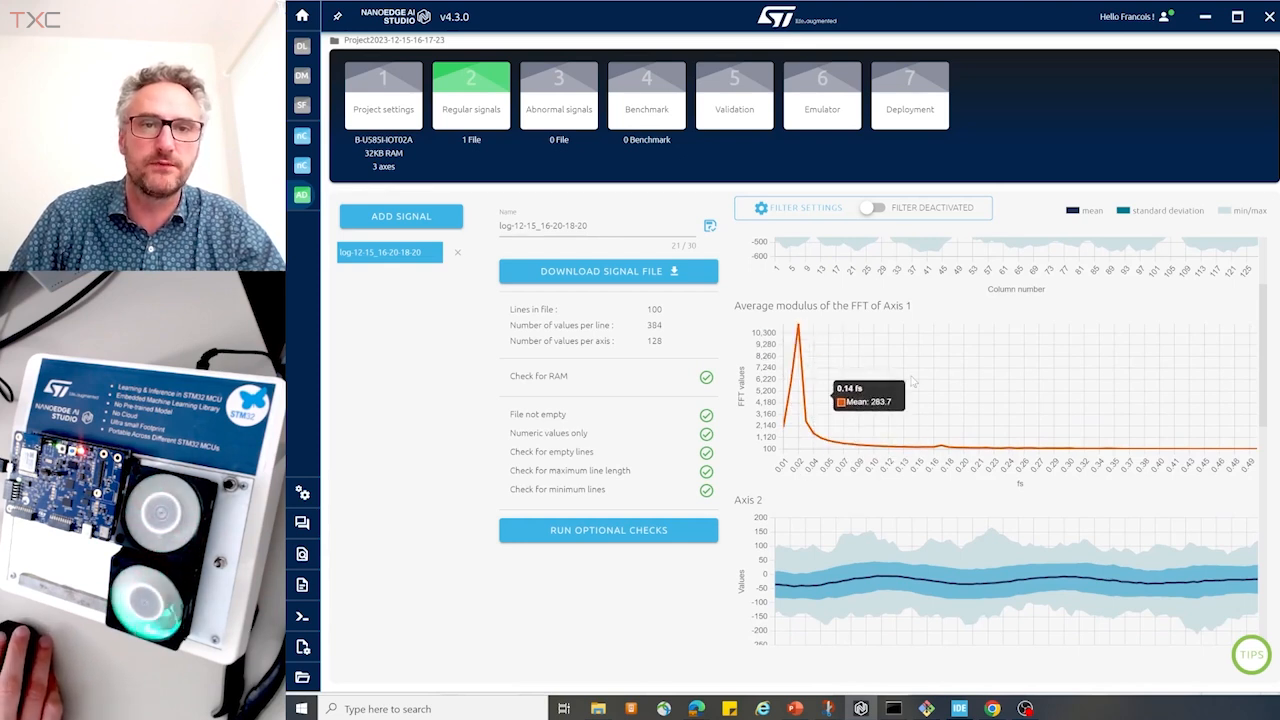
scroll(912, 379, down, 4)
scroll(912, 379, down, 5)
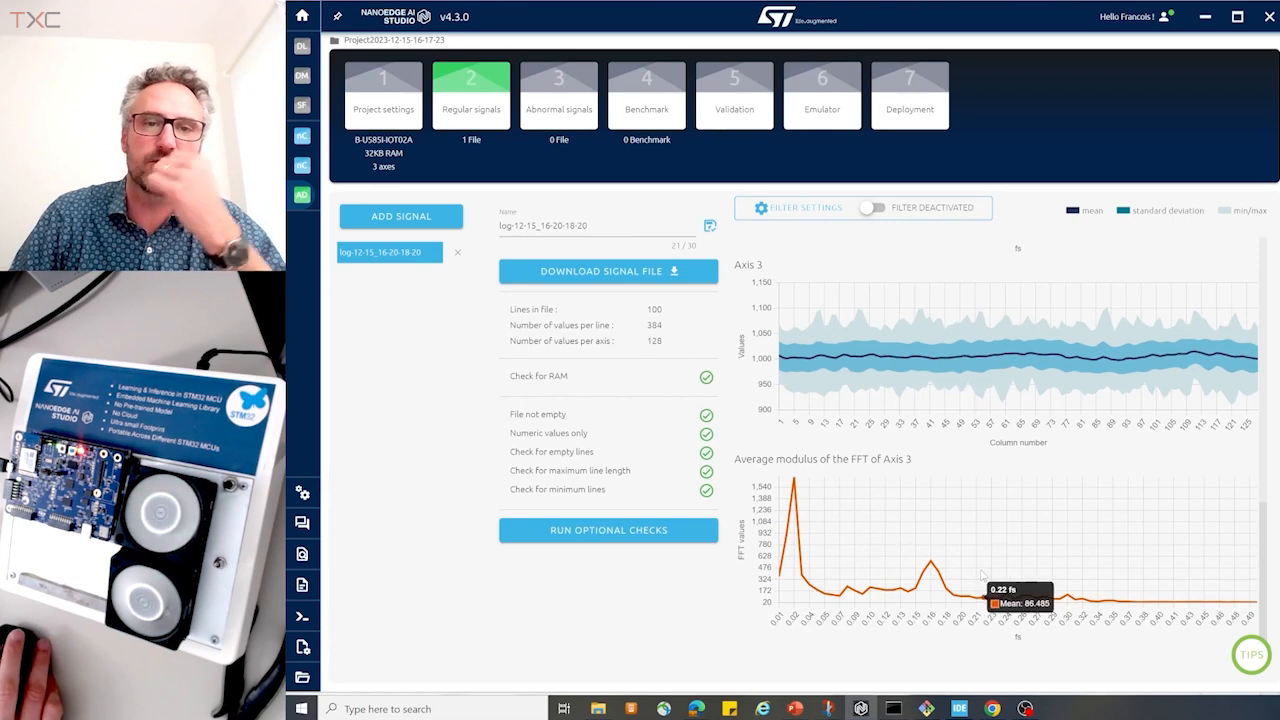
scroll(1007, 560, up, 3)
scroll(1007, 553, up, 3)
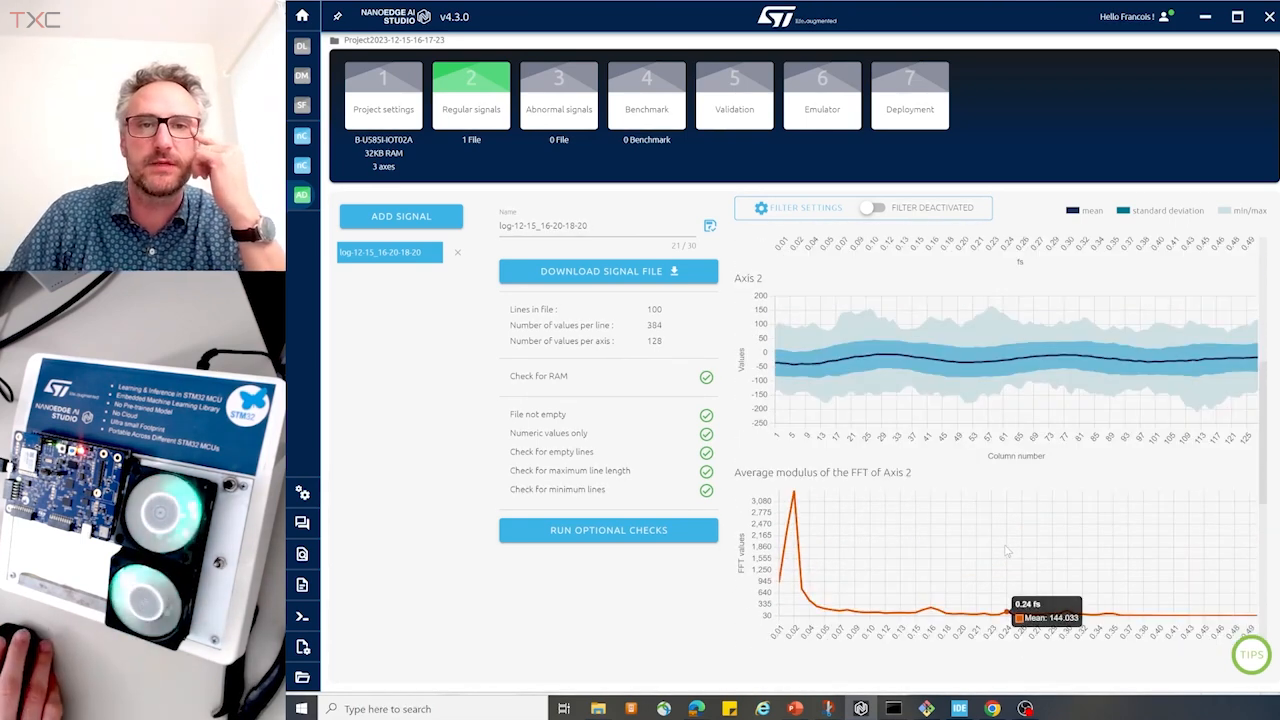
scroll(1007, 553, down, 3)
scroll(1007, 553, up, 3)
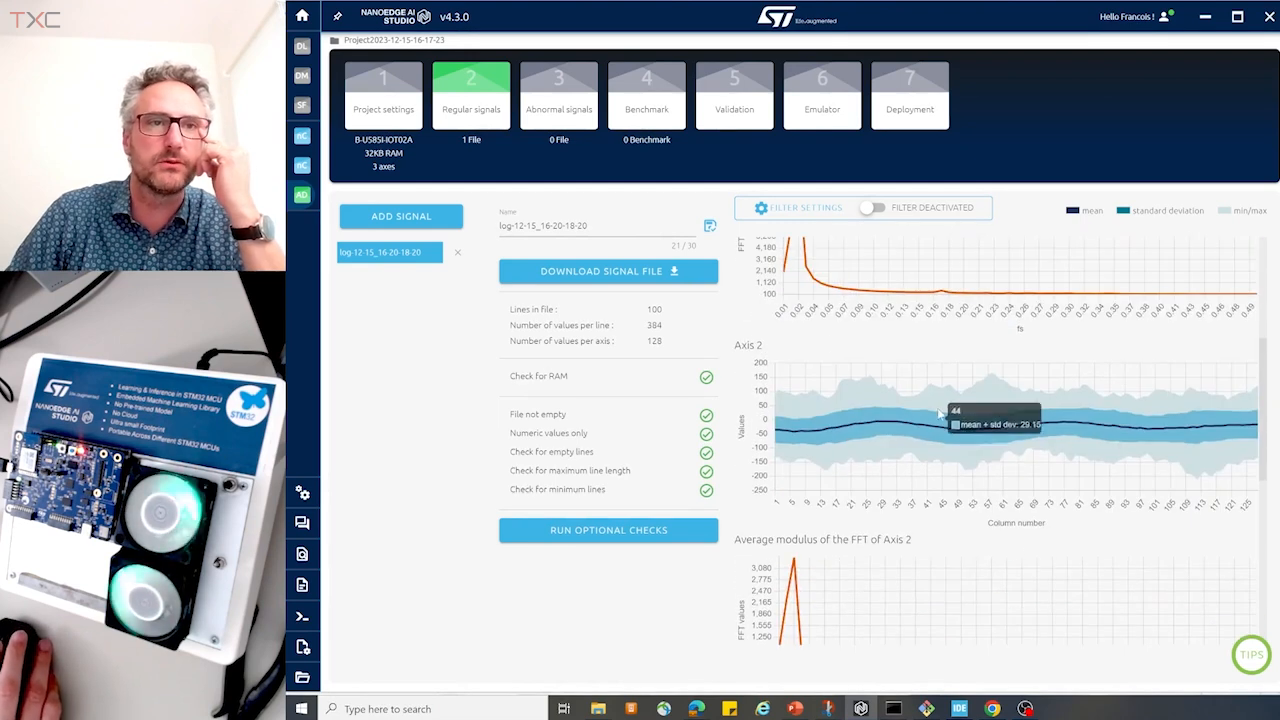
Record an abnormal signal over serial (USB) from COM12, limited to 100 lines, and import it with the space delimiter
click(578, 98)
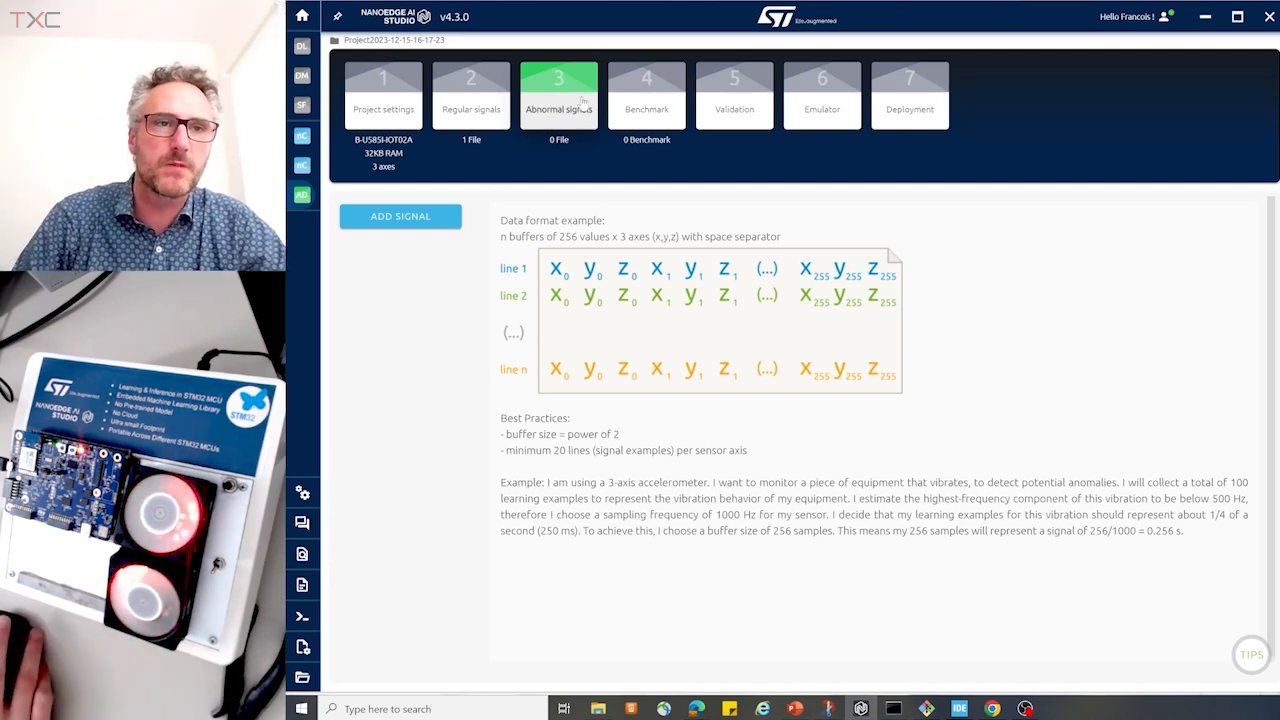
click(431, 218)
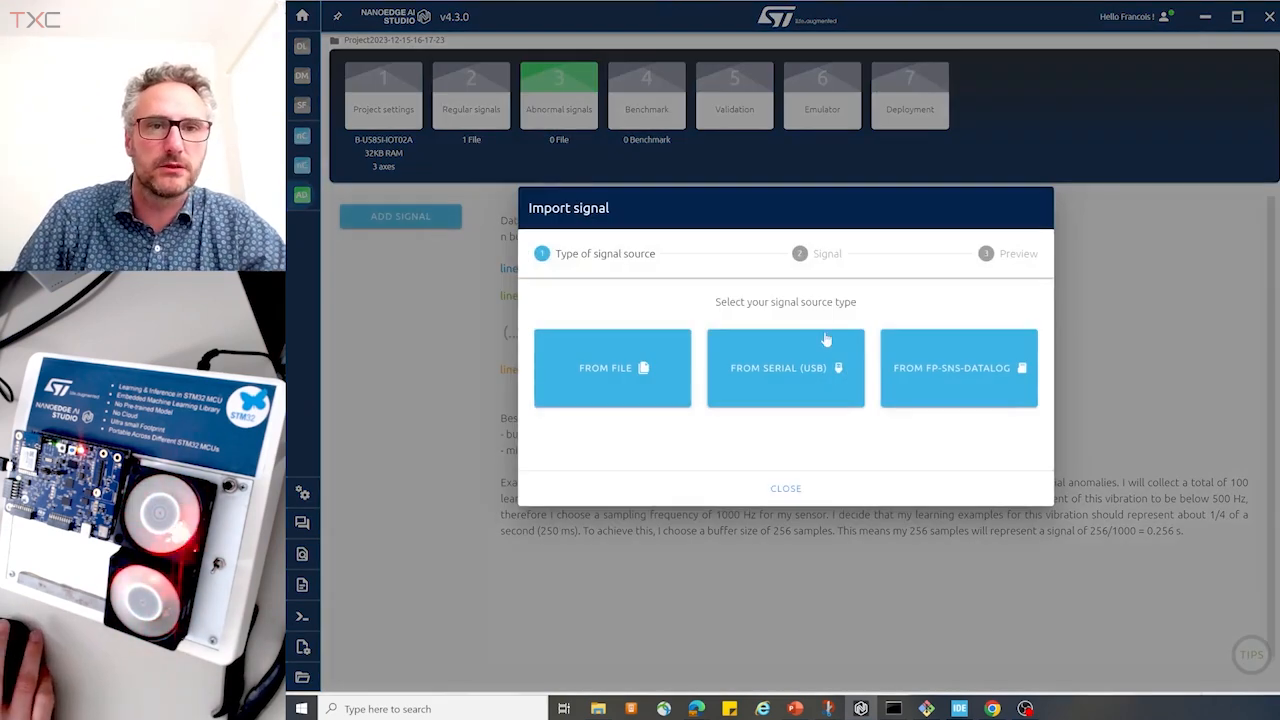
click(781, 364)
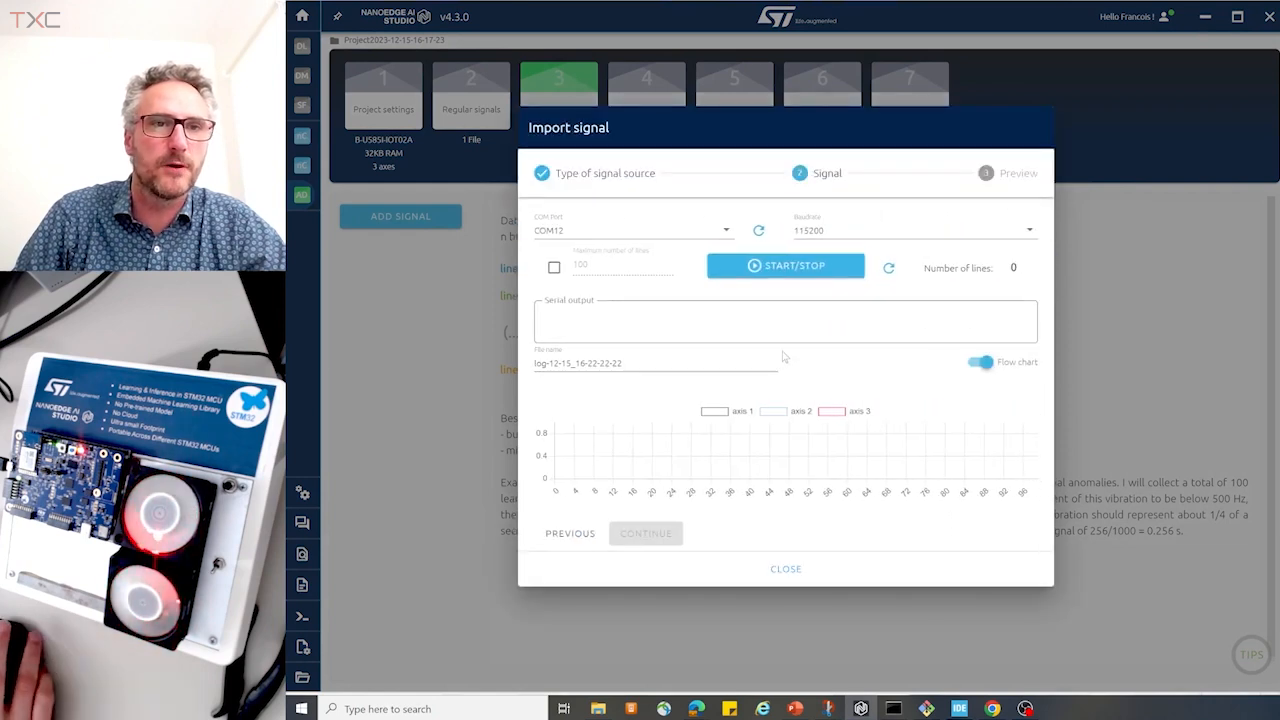
click(795, 266)
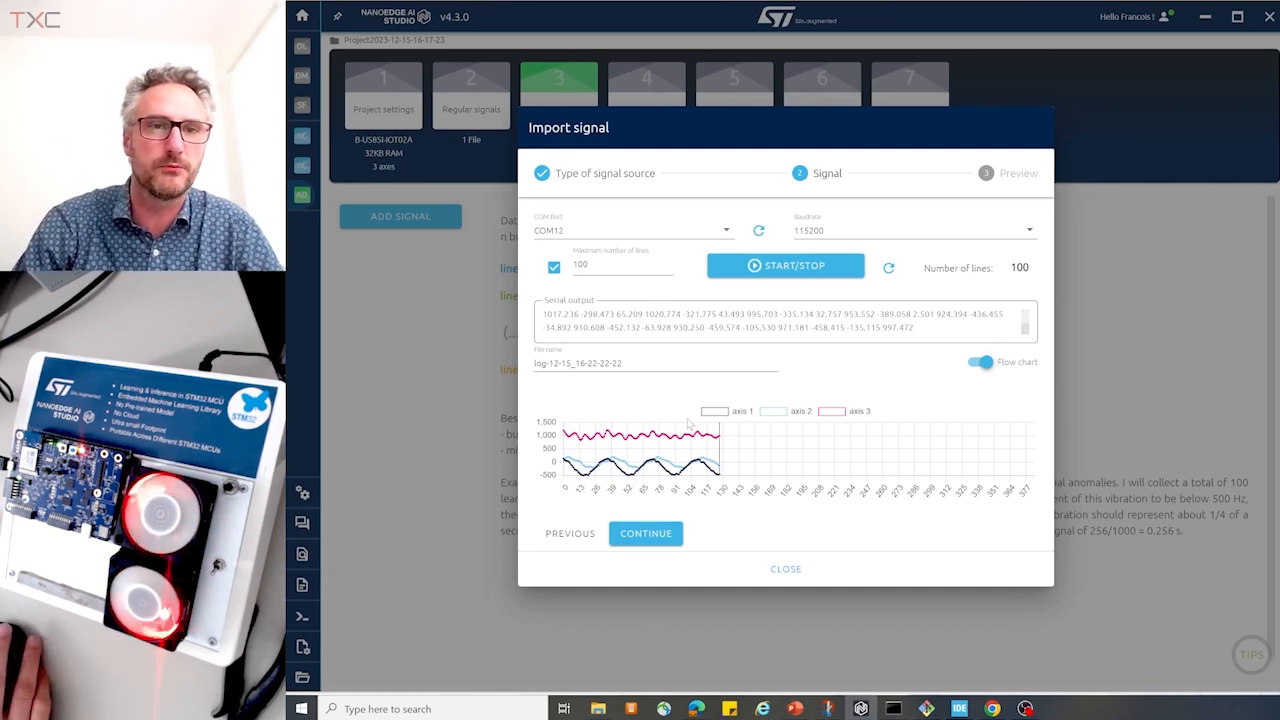
click(660, 537)
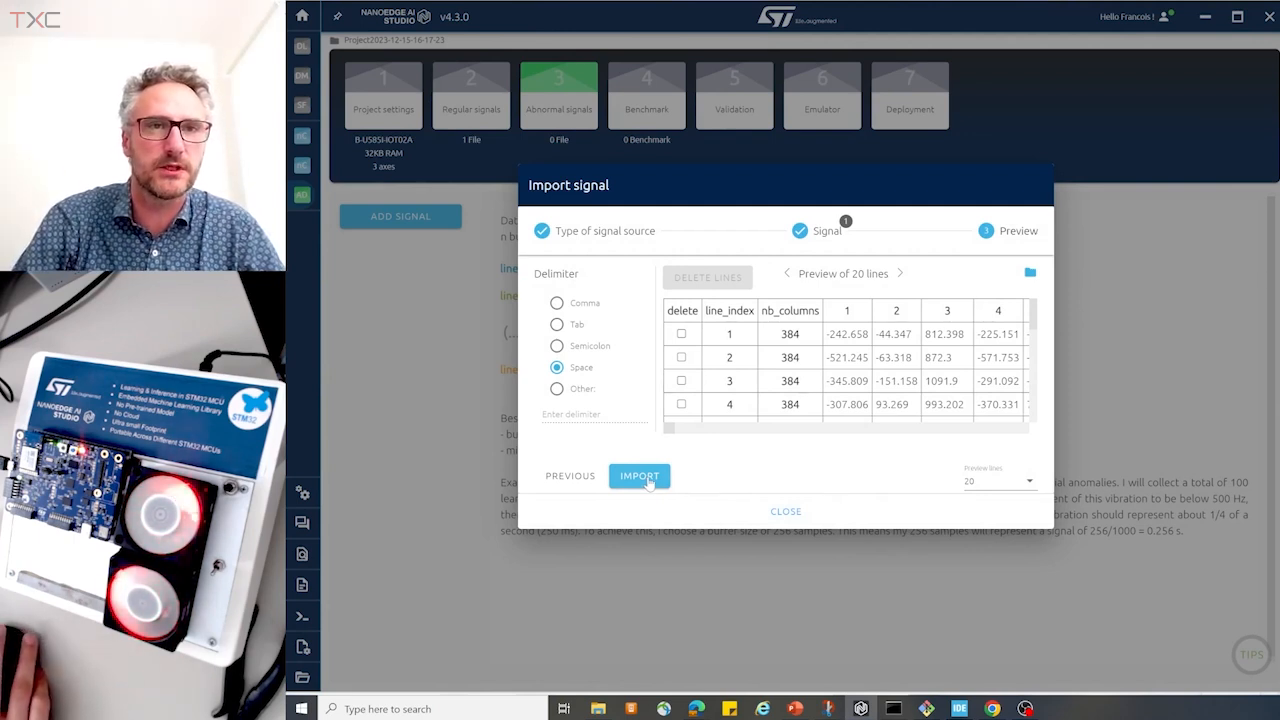
click(640, 476)
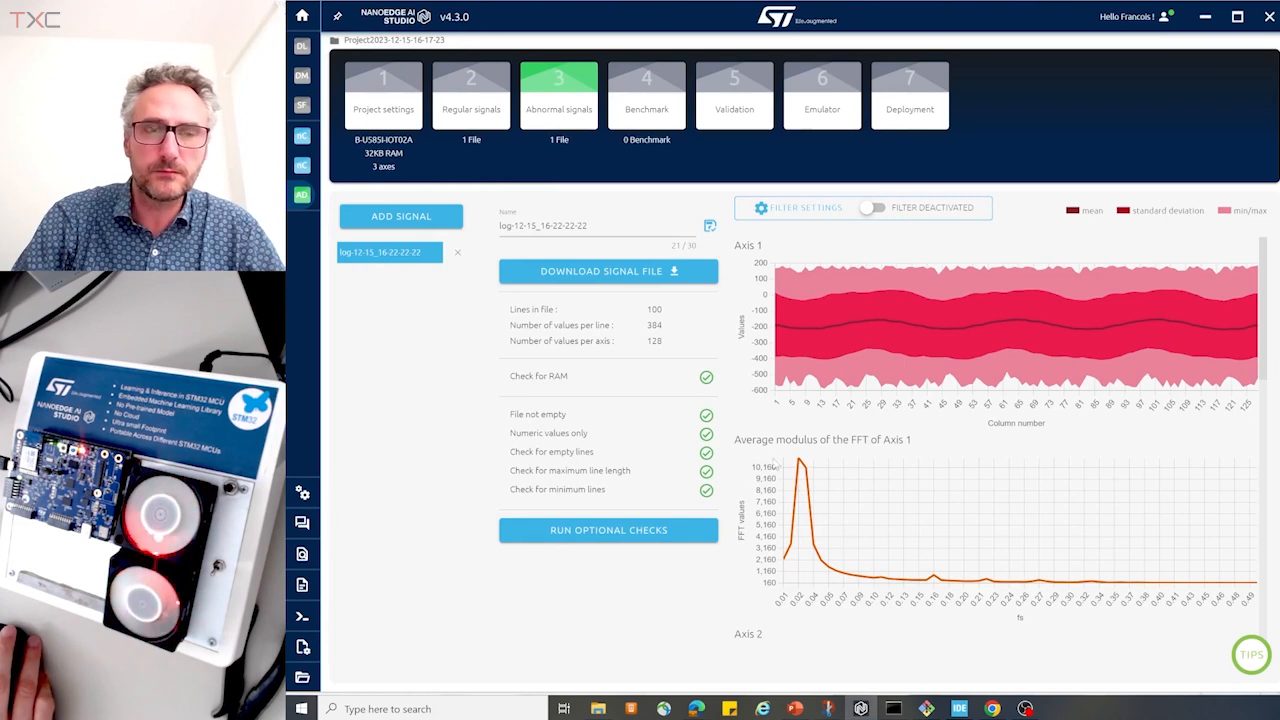
Examine the imported abnormal signal's value plots and average FFT plots across the axes
scroll(858, 395, down, 2)
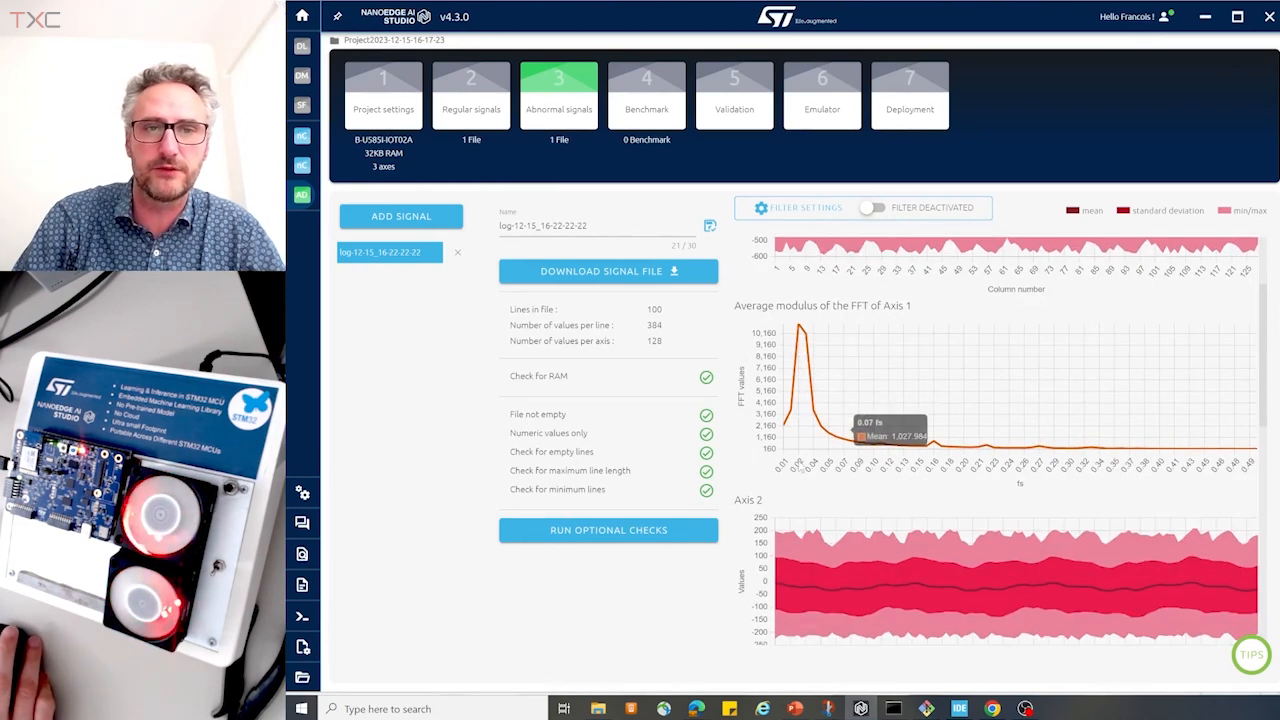
scroll(800, 466, down, 3)
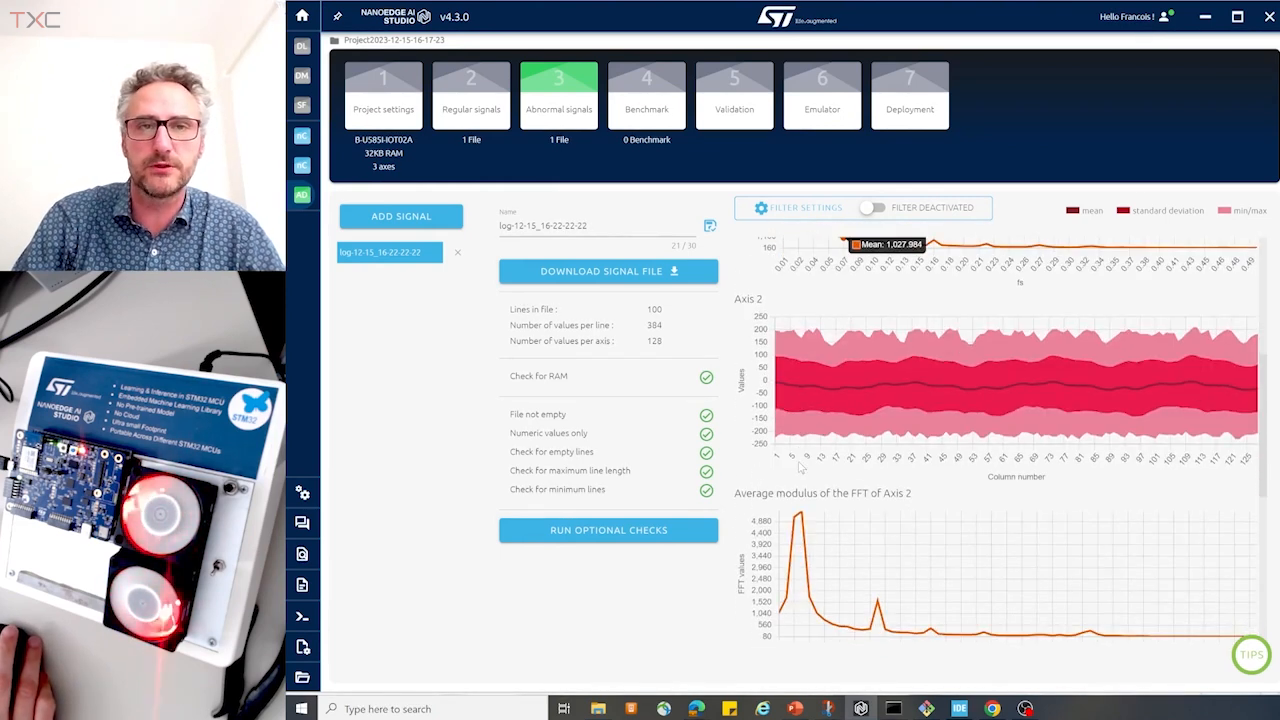
scroll(800, 466, down, 3)
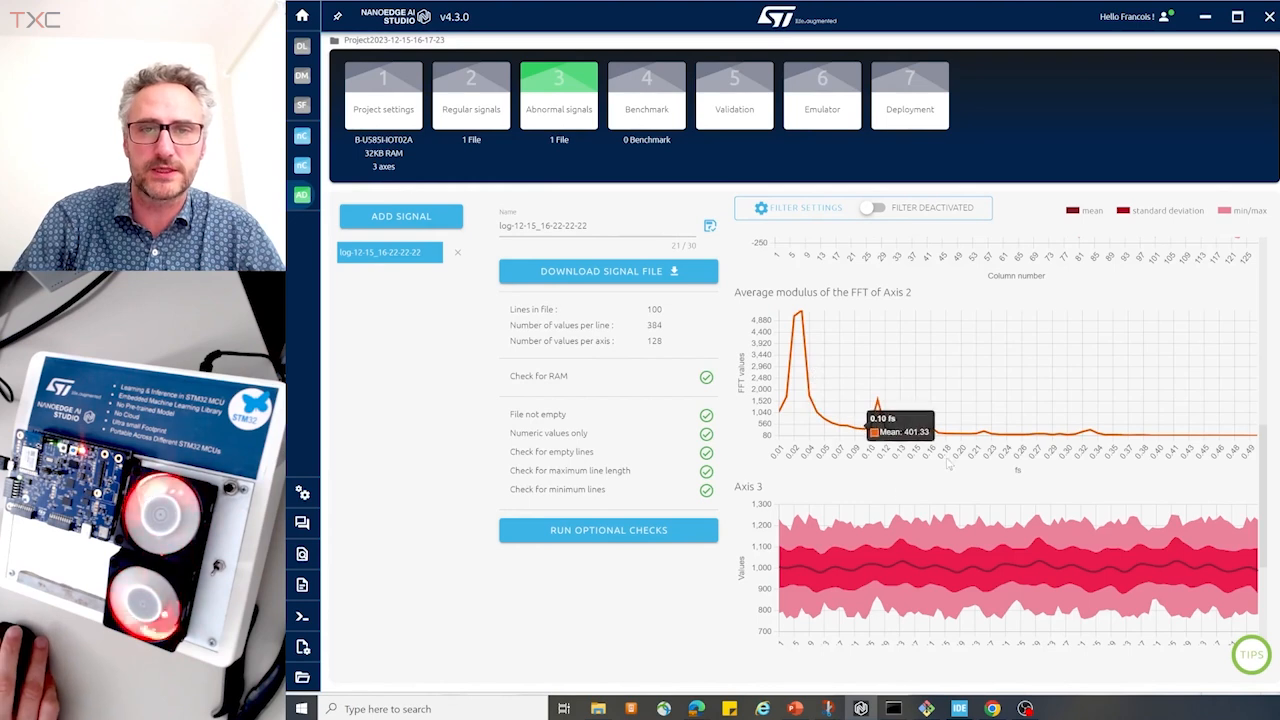
scroll(900, 480, up, 6)
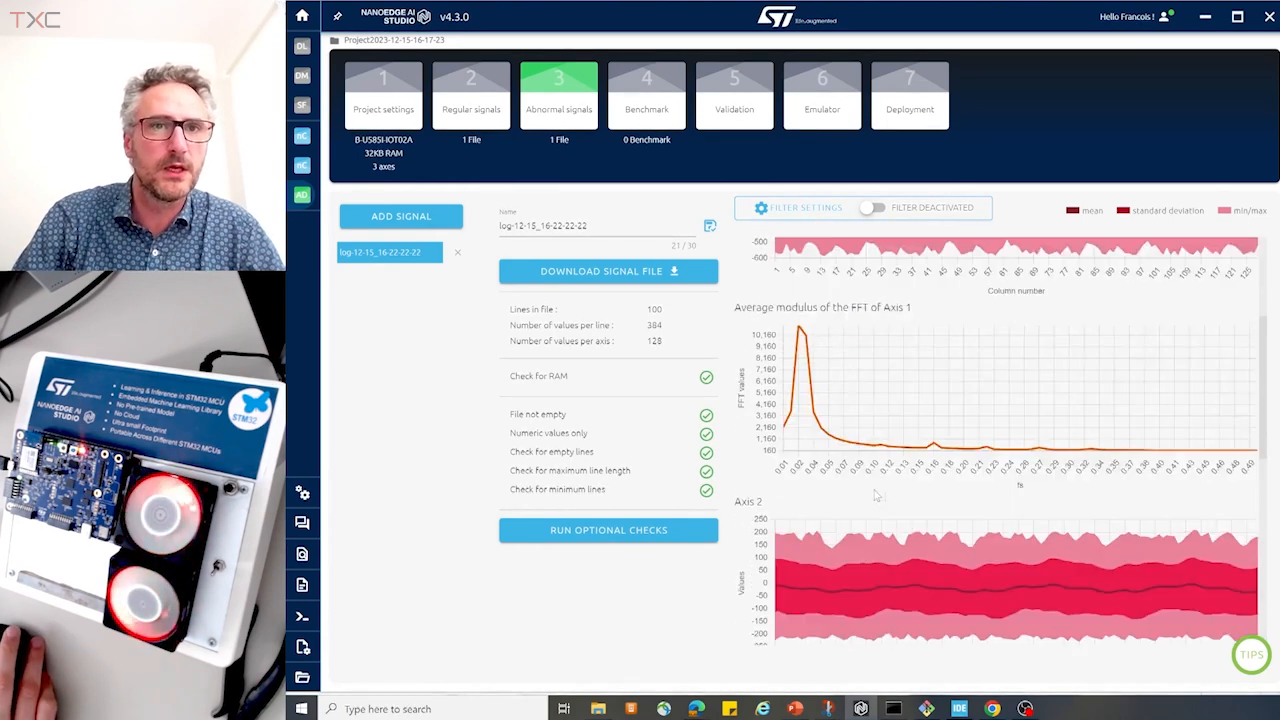
scroll(875, 494, up, 1)
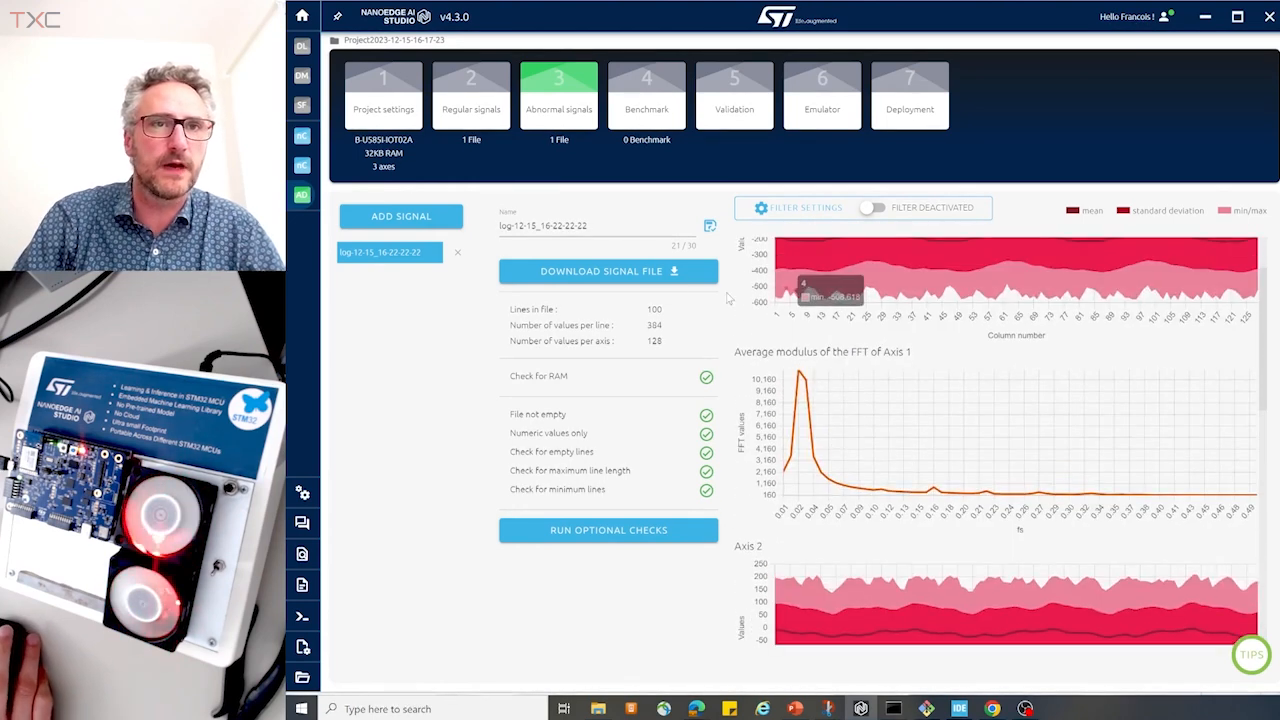
Run a new benchmark on the regular and abnormal signals using 10 CPU cores, and stop the search early
click(656, 93)
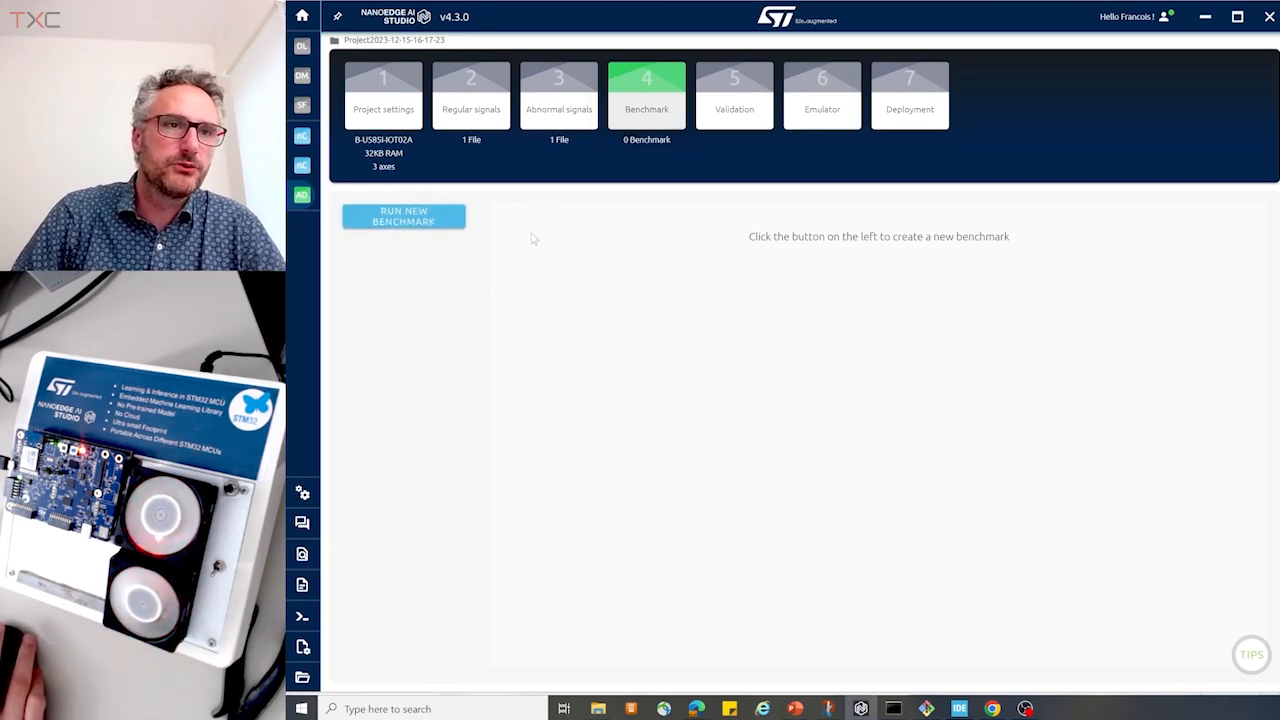
click(401, 222)
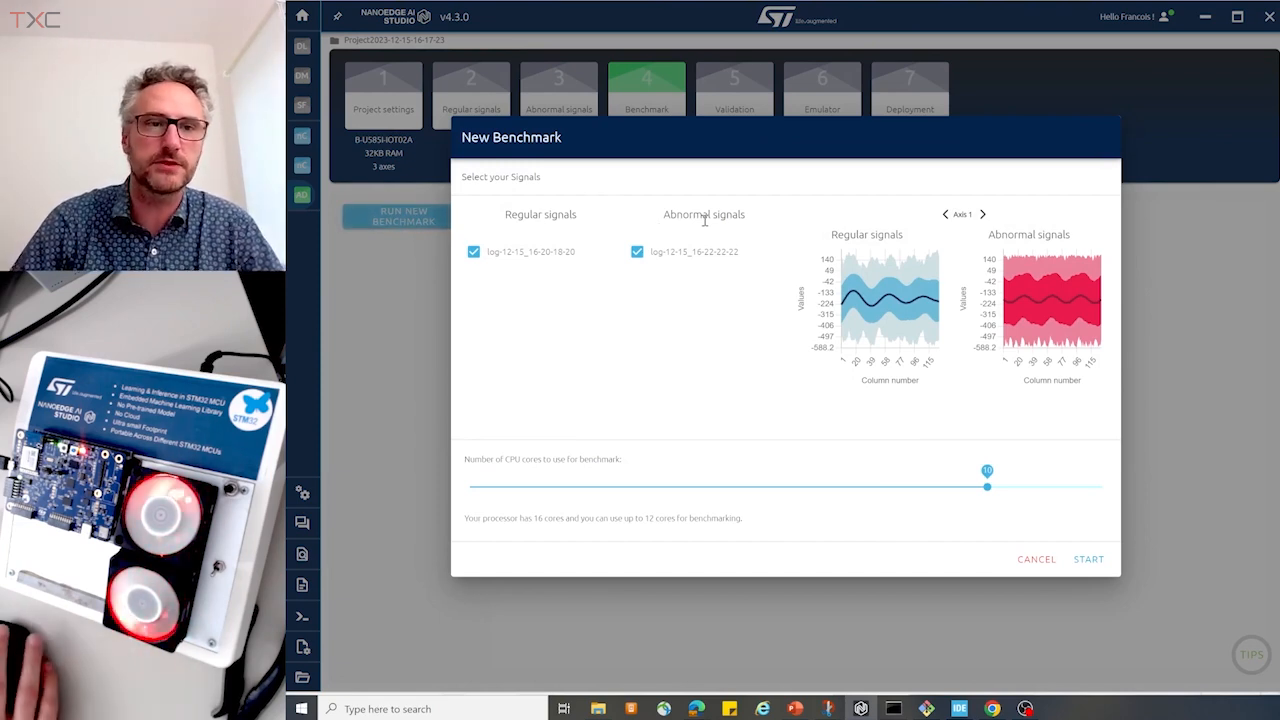
click(1090, 560)
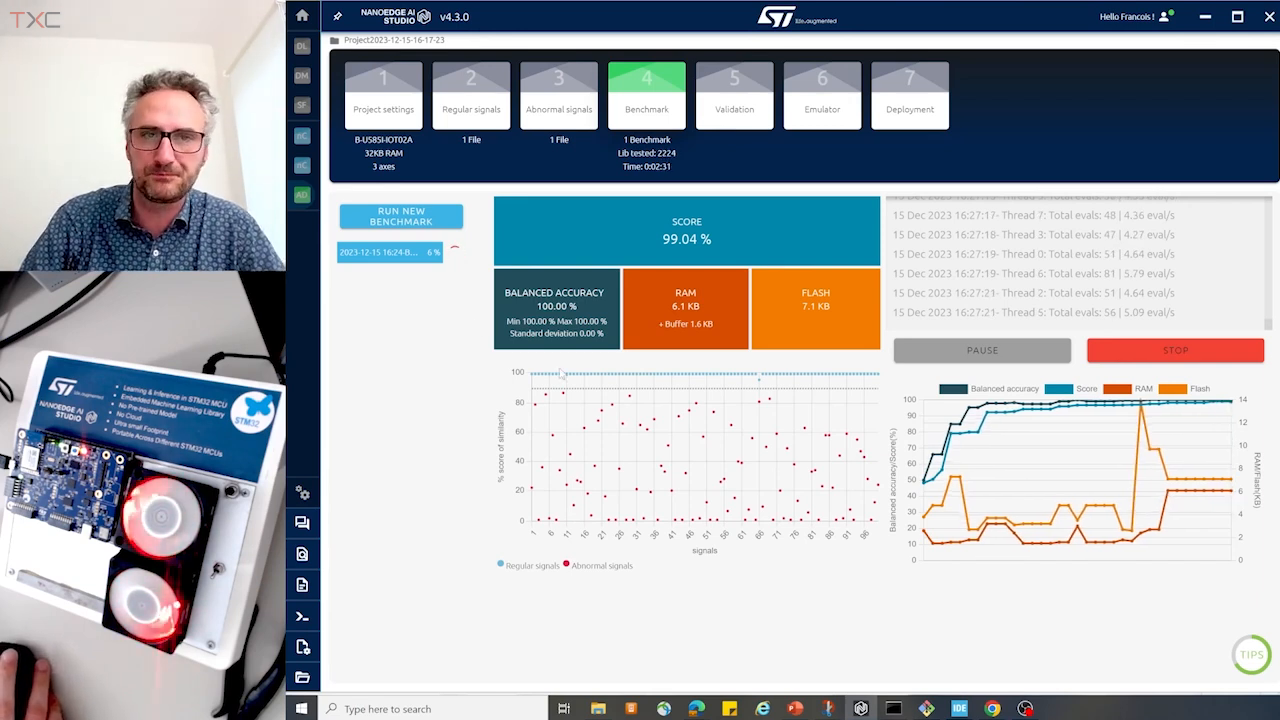
click(1177, 353)
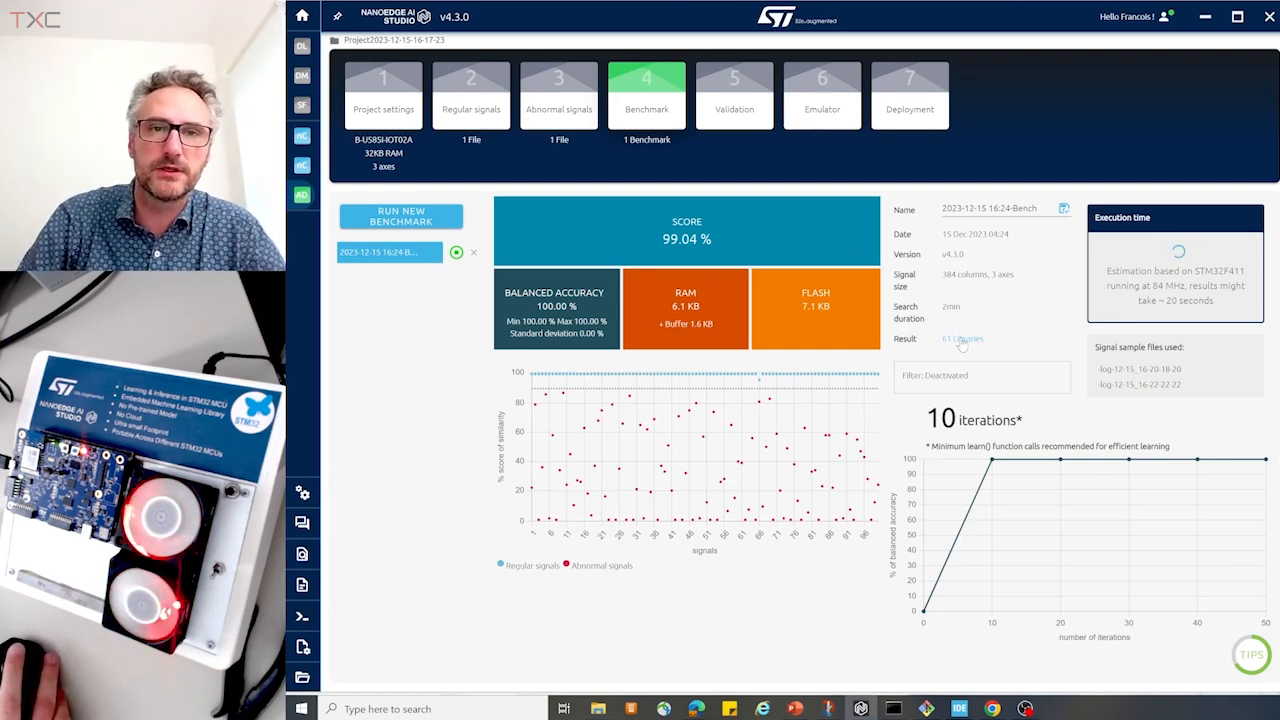
Review the benchmark's list of libraries, inspect the second-ranked ZSM library, and decline making it the compilation library
click(962, 340)
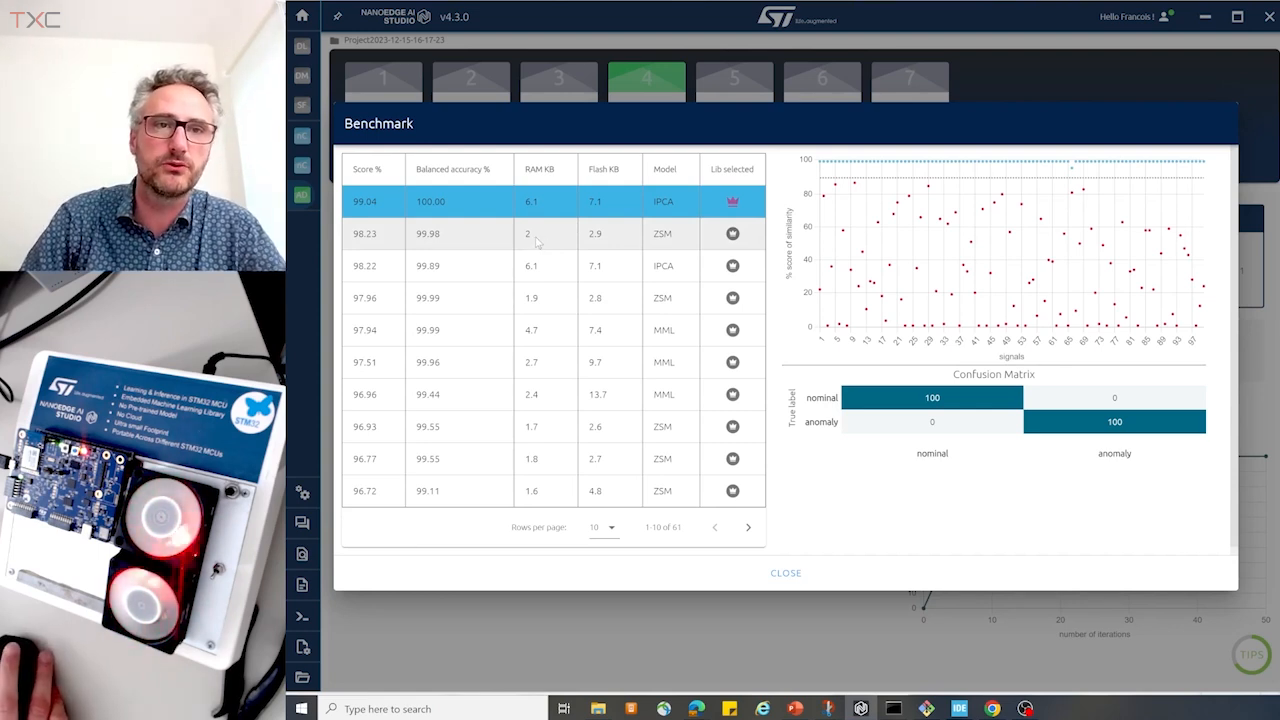
click(733, 234)
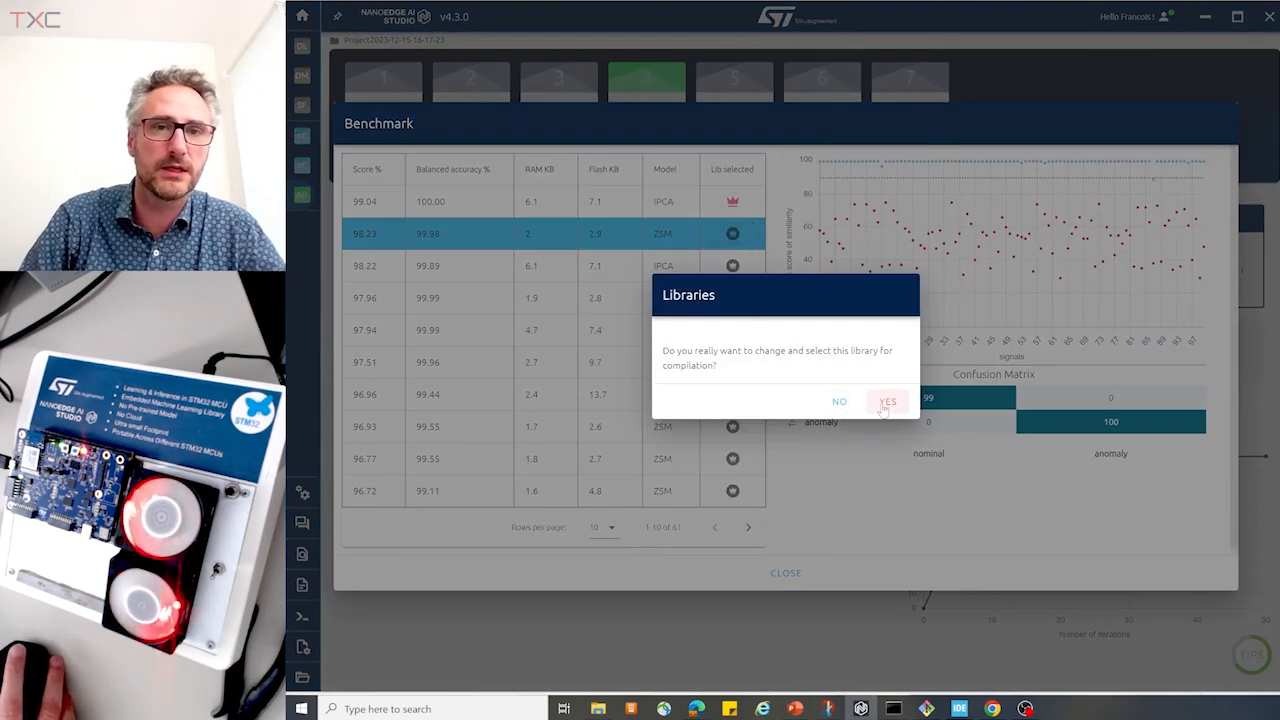
click(838, 402)
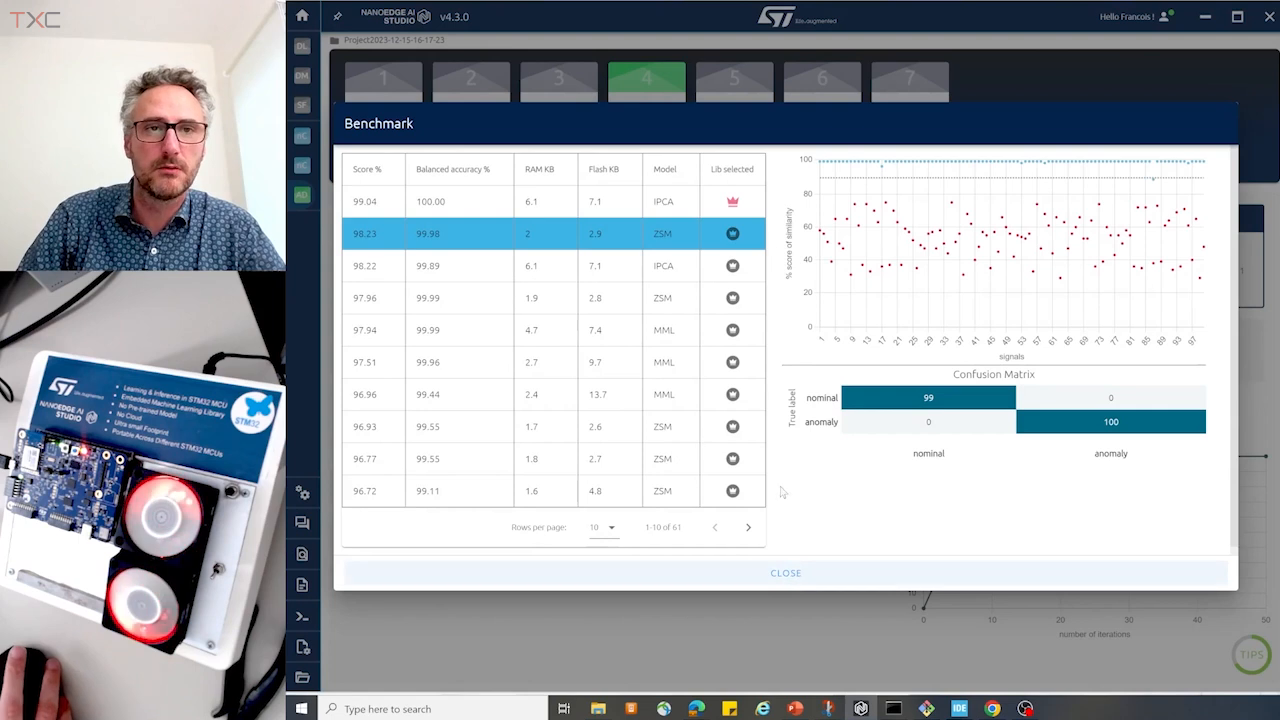
click(786, 573)
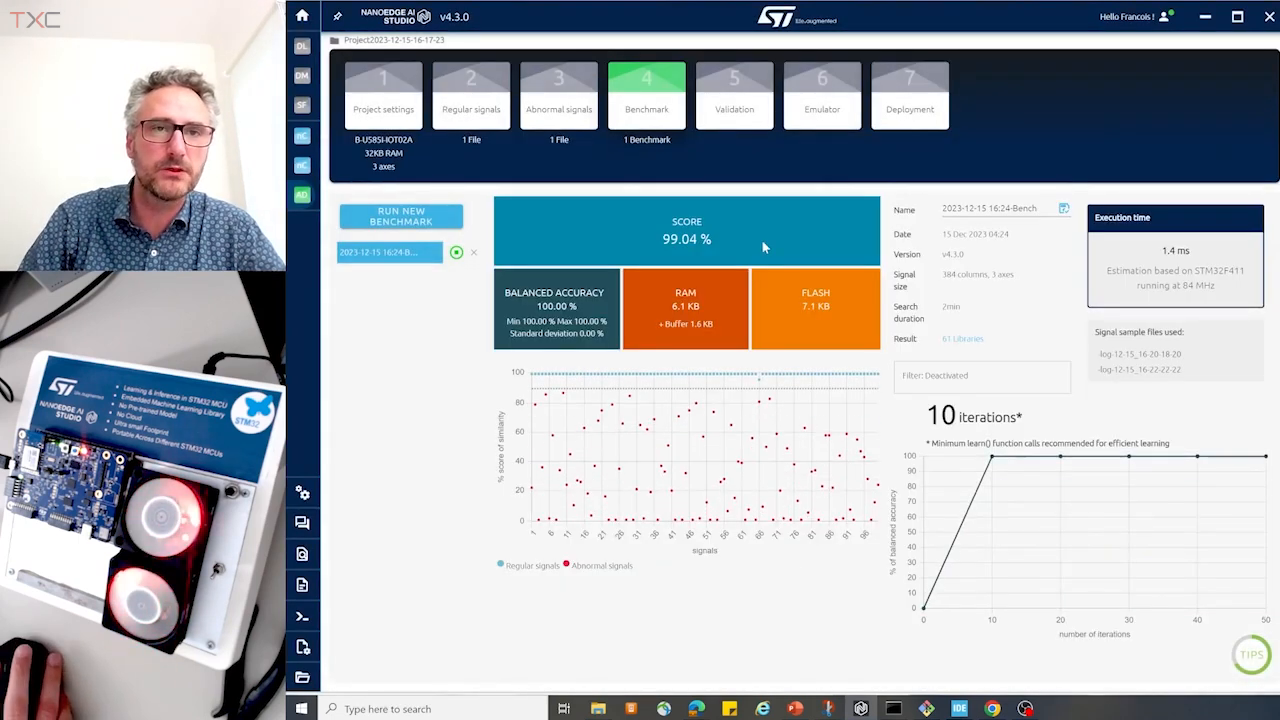
In the validation stage, launch execution time estimation for the libraries scoring 97.51 %, 96.96 % and 96.93 %
click(735, 97)
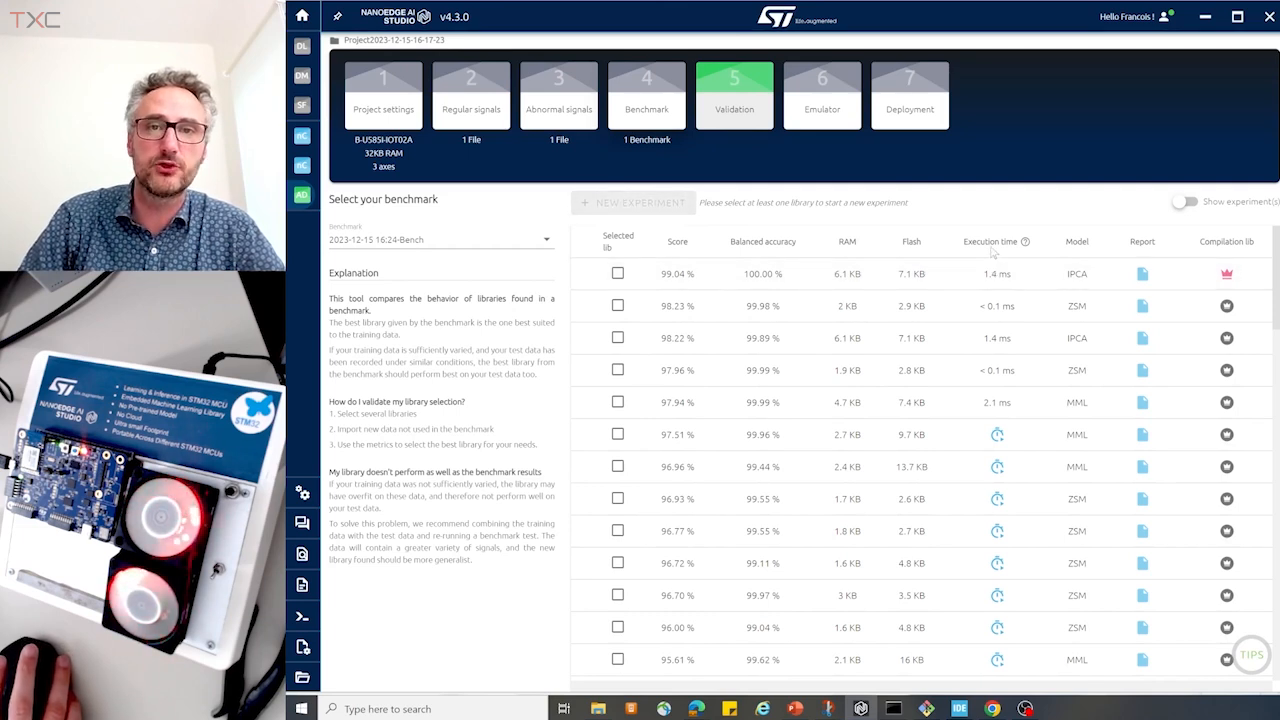
mouse_move(1025, 245)
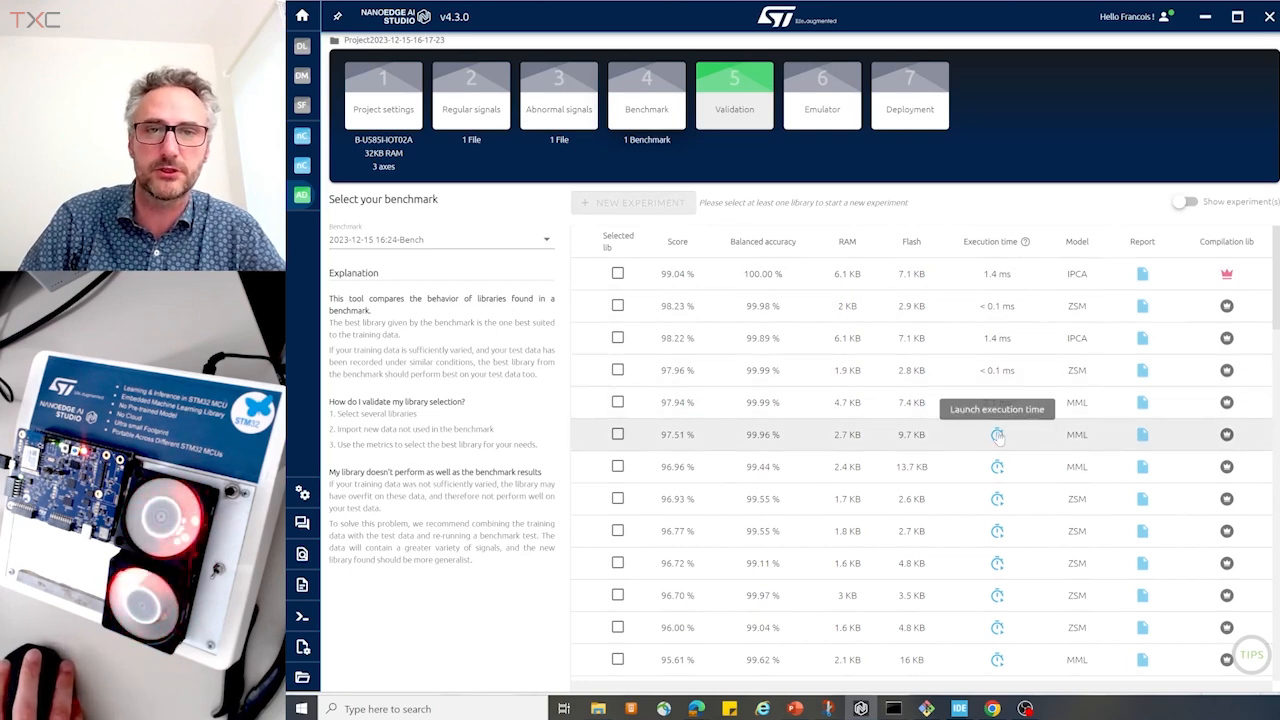
click(999, 435)
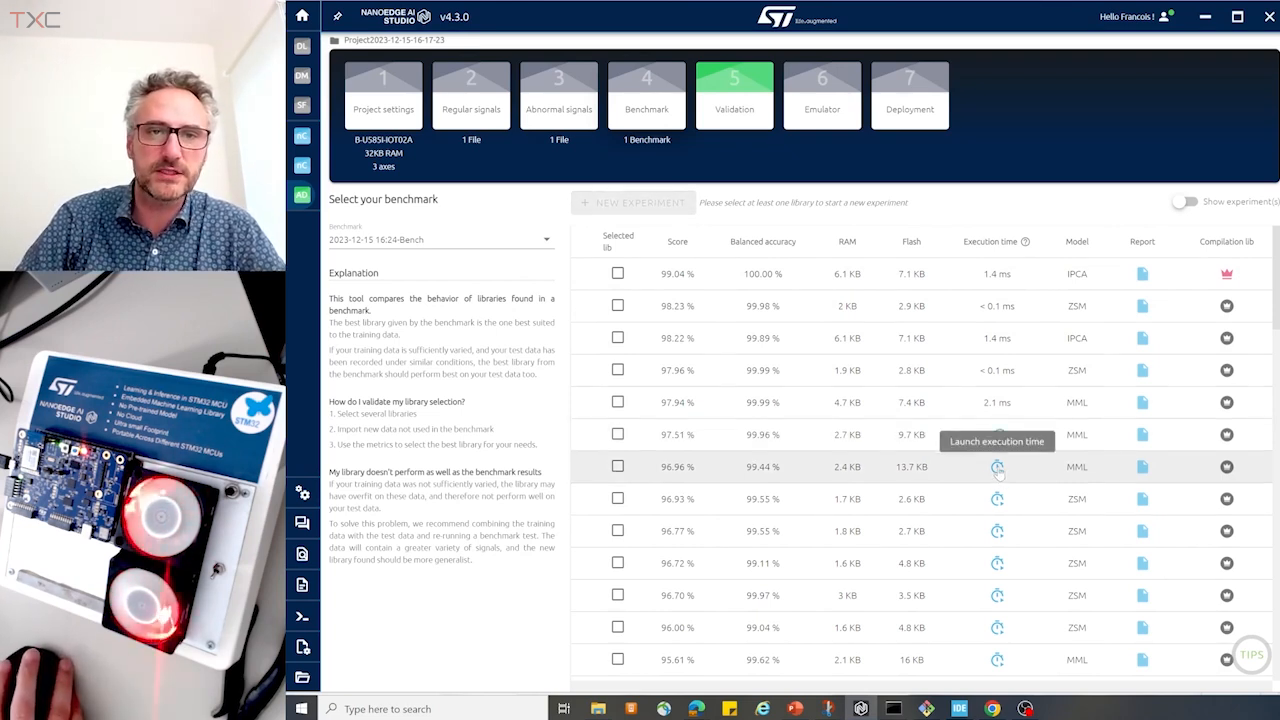
click(997, 469)
scroll(1005, 450, down, 2)
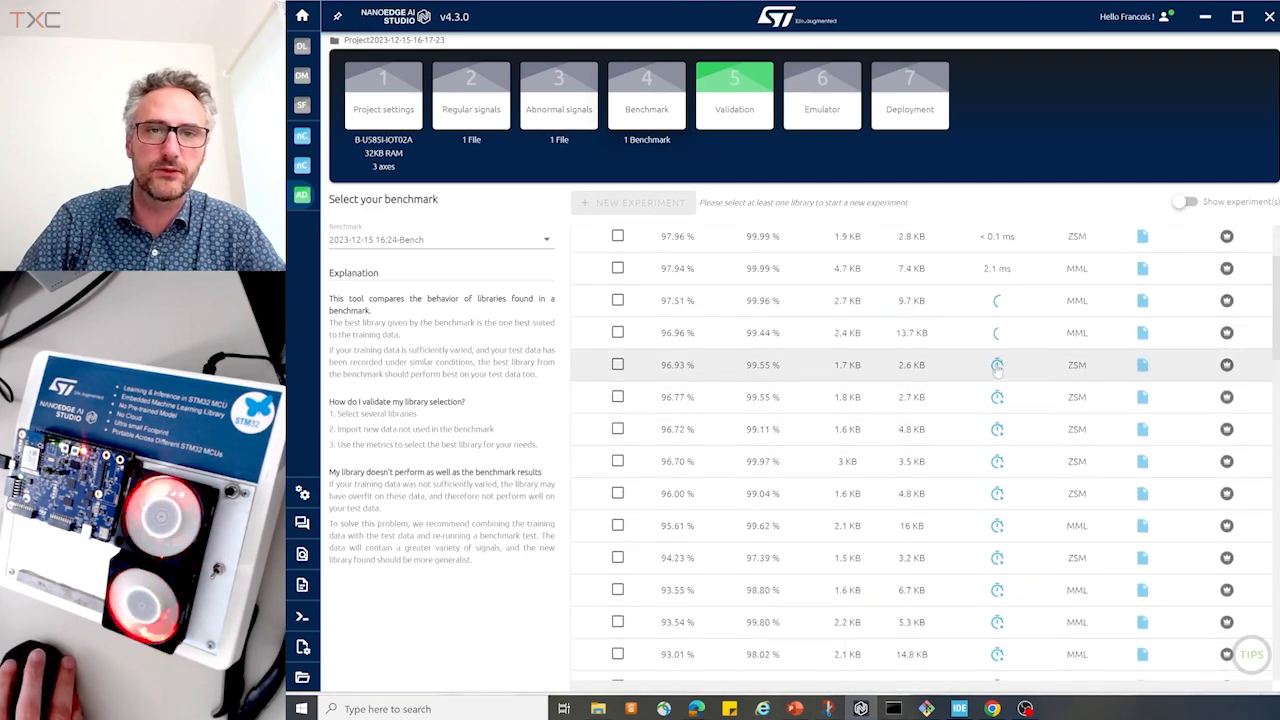
click(997, 365)
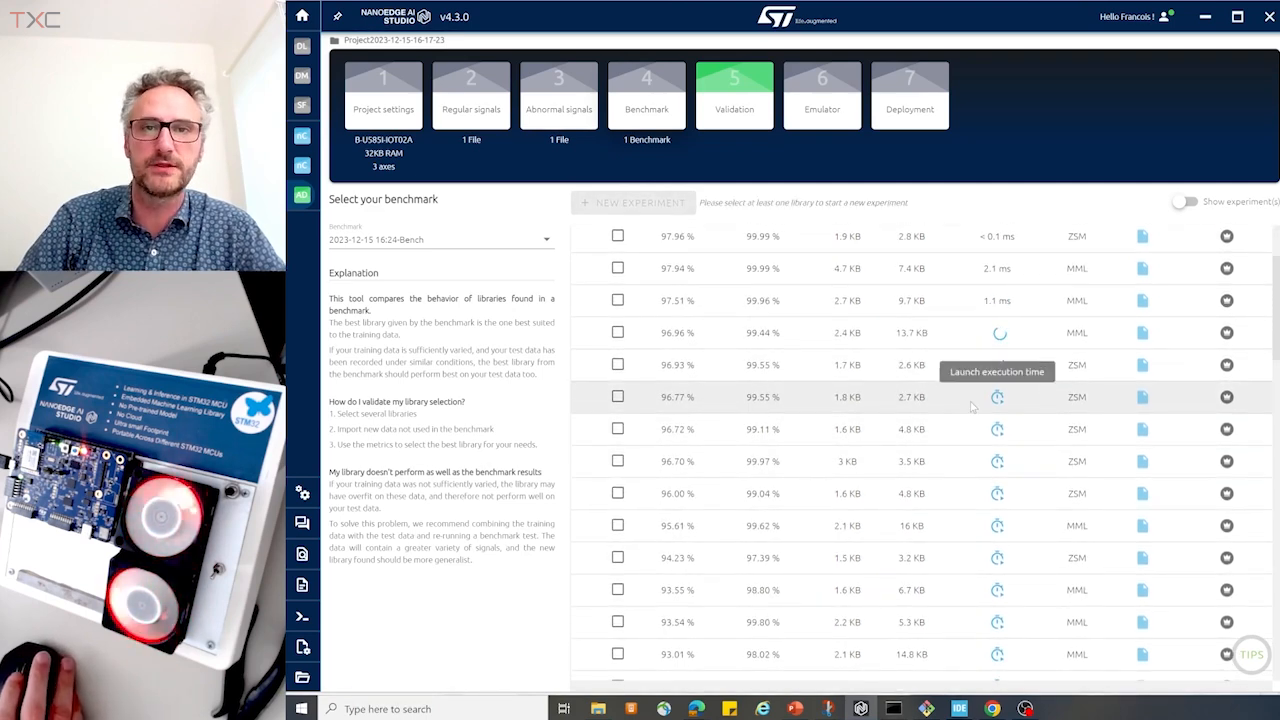
scroll(950, 370, up, 3)
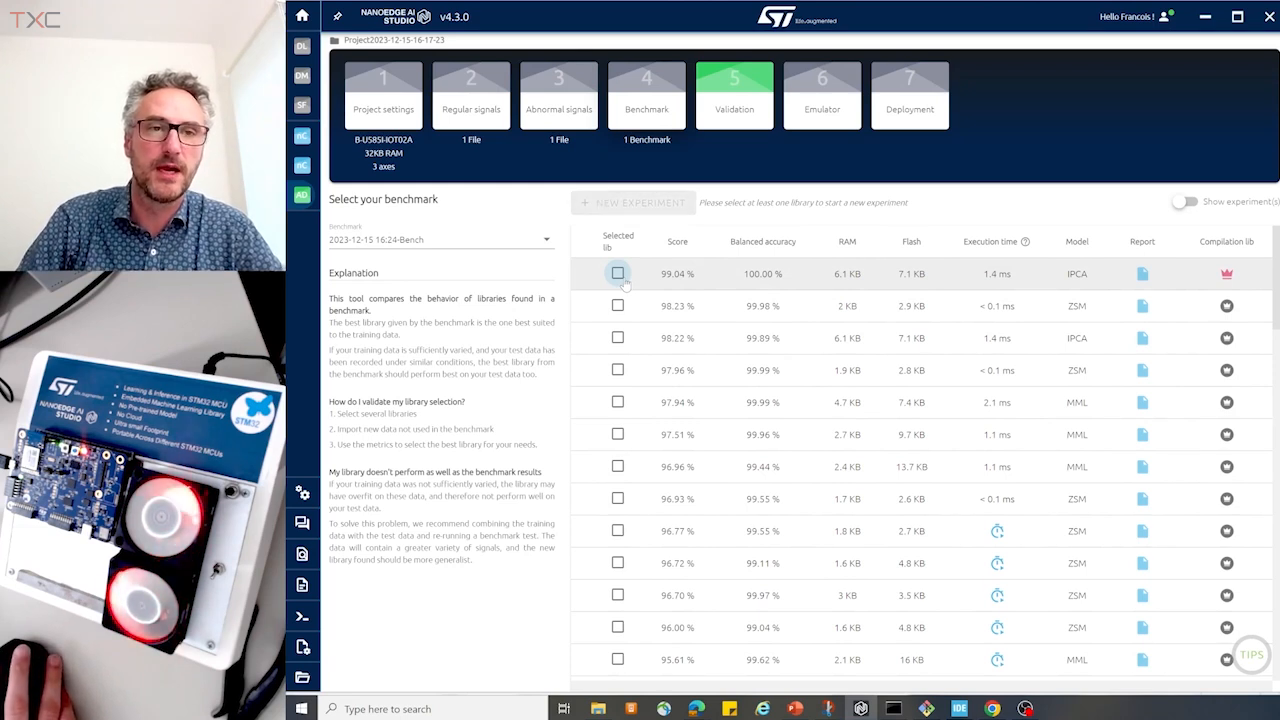
click(618, 274)
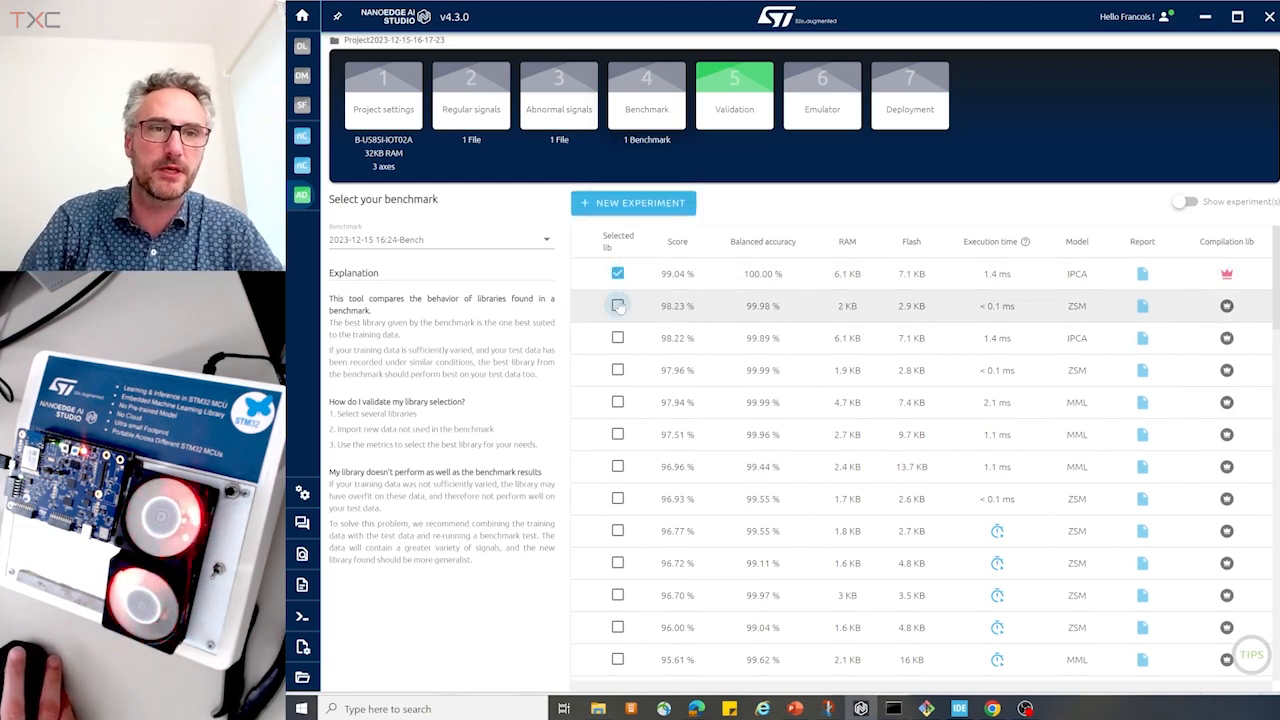
click(618, 306)
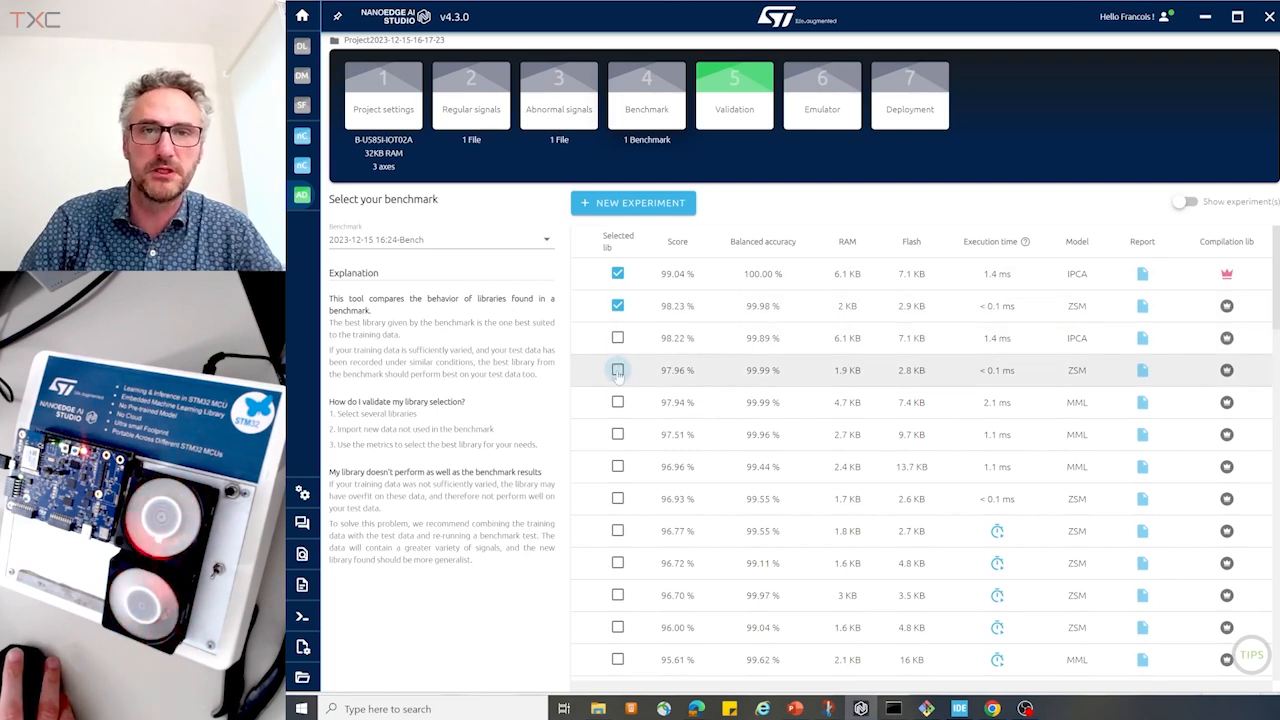
click(618, 306)
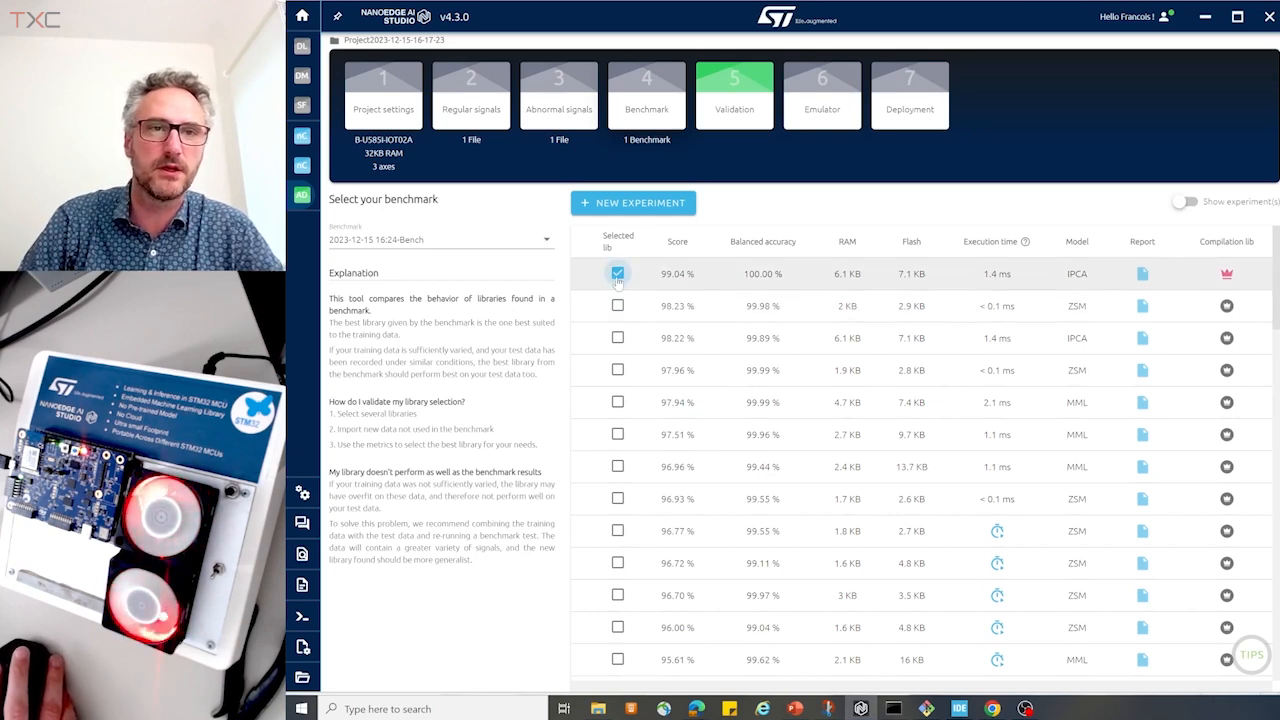
click(617, 273)
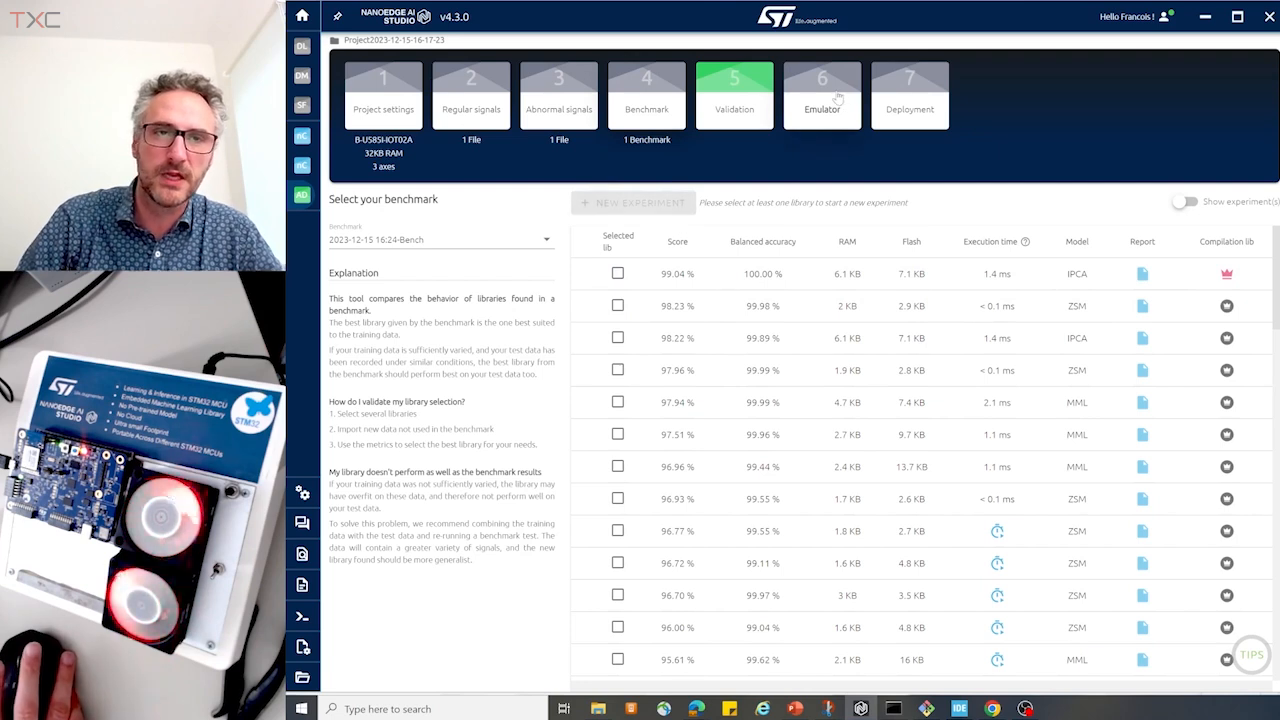
Initialize the library emulator and set up learning over serial (USB) with a limit of 60 lines
click(840, 98)
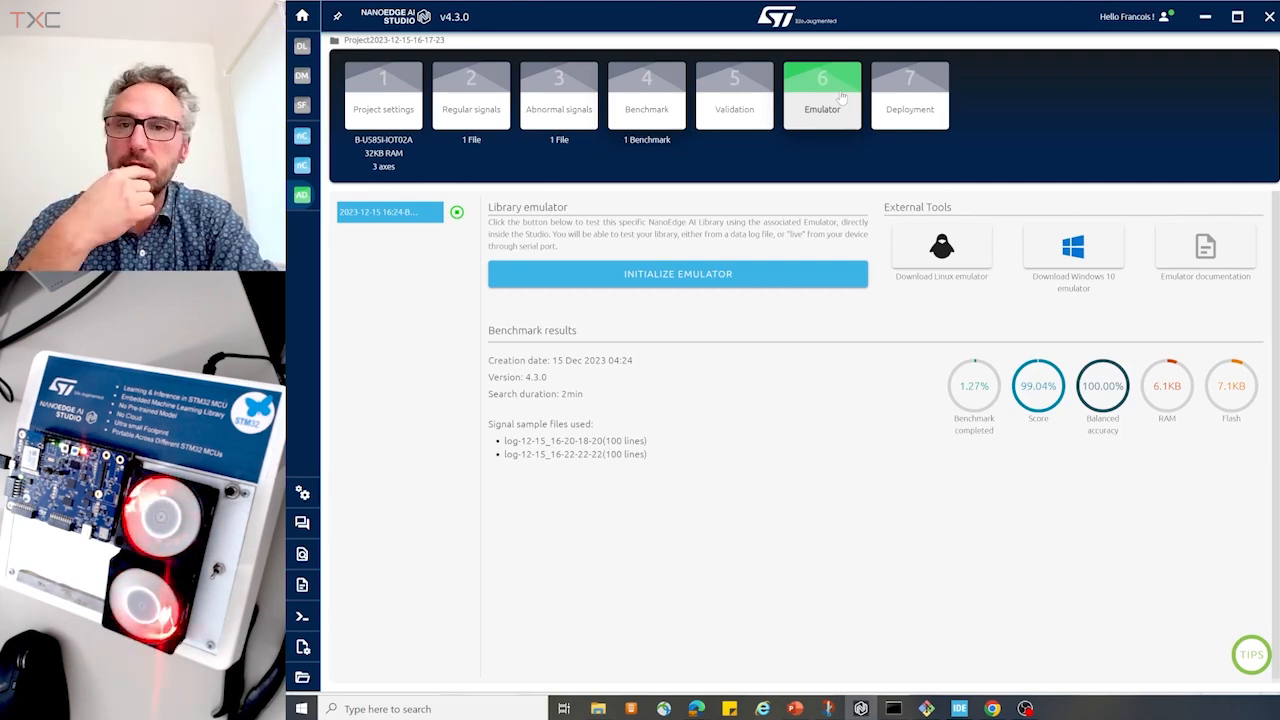
click(707, 274)
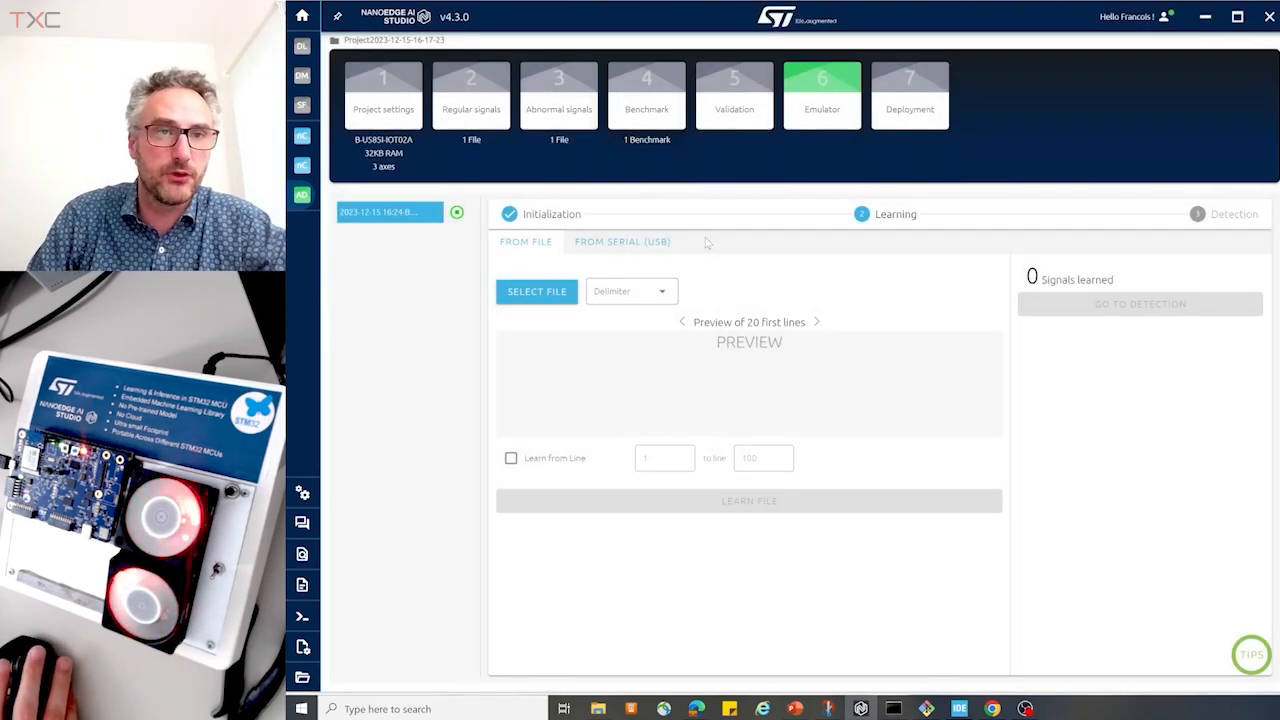
click(633, 243)
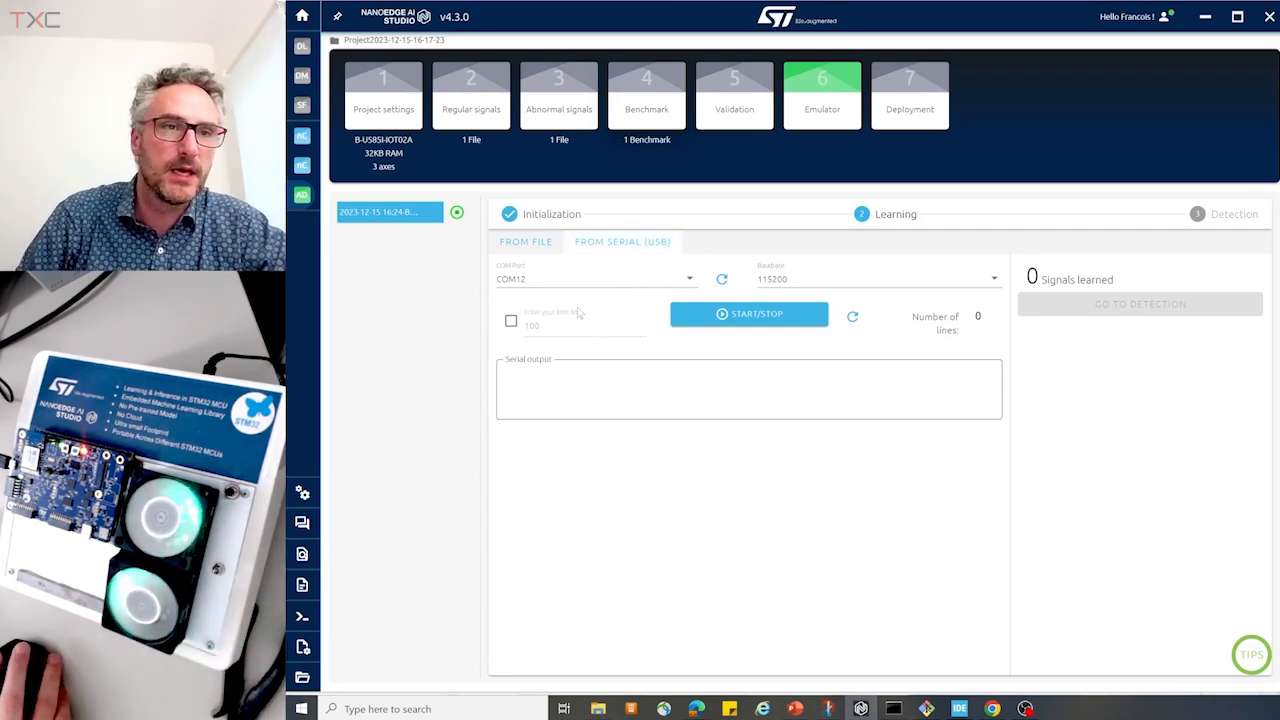
click(511, 320)
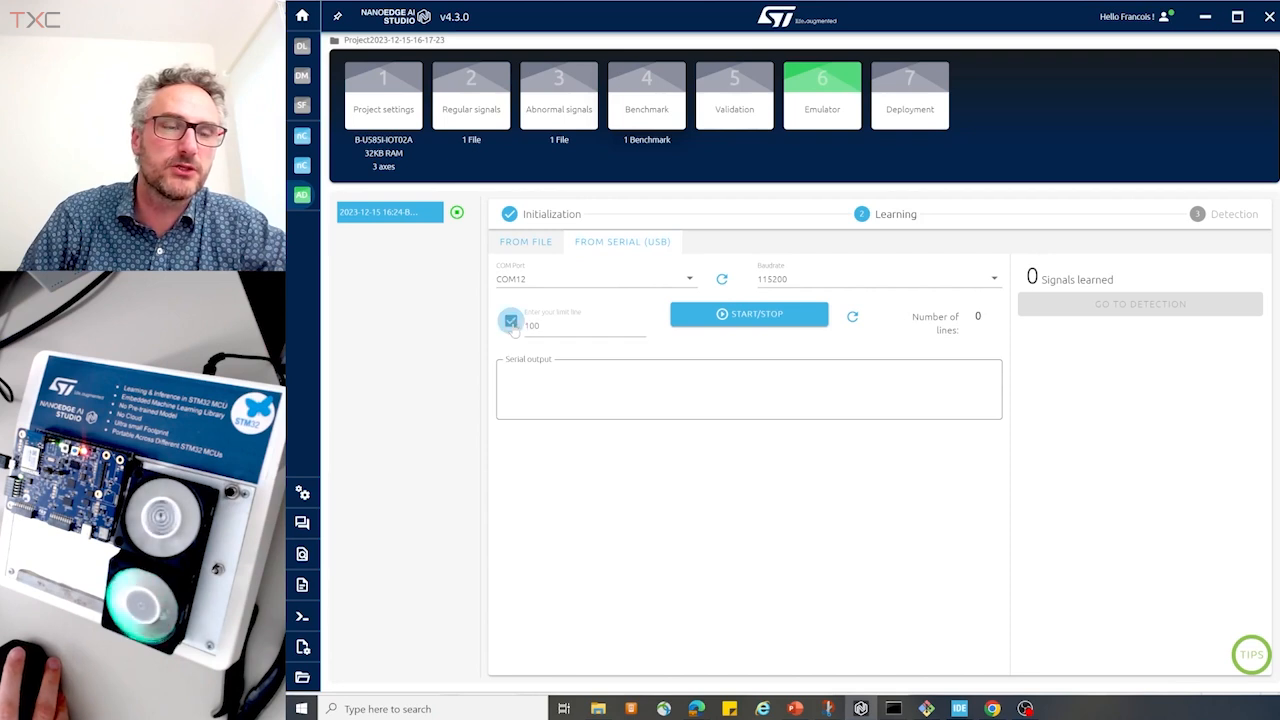
double_click(544, 328)
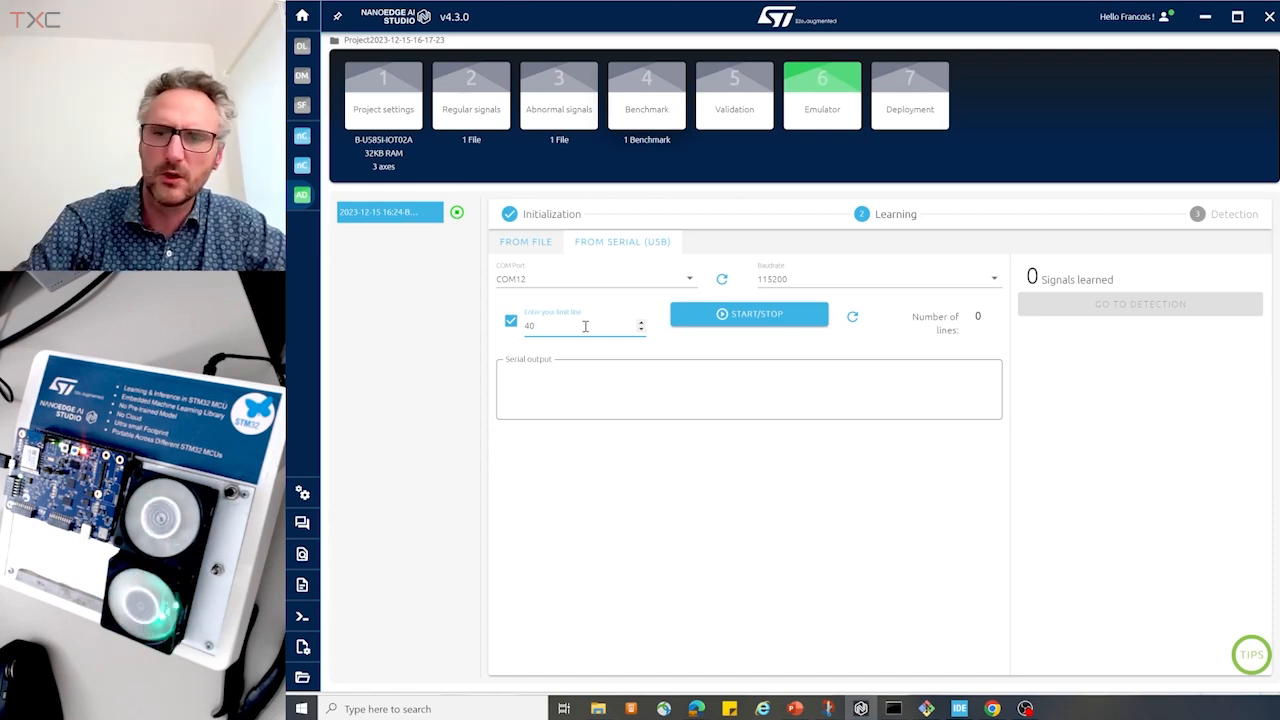
key(BackSpace)
text(6)
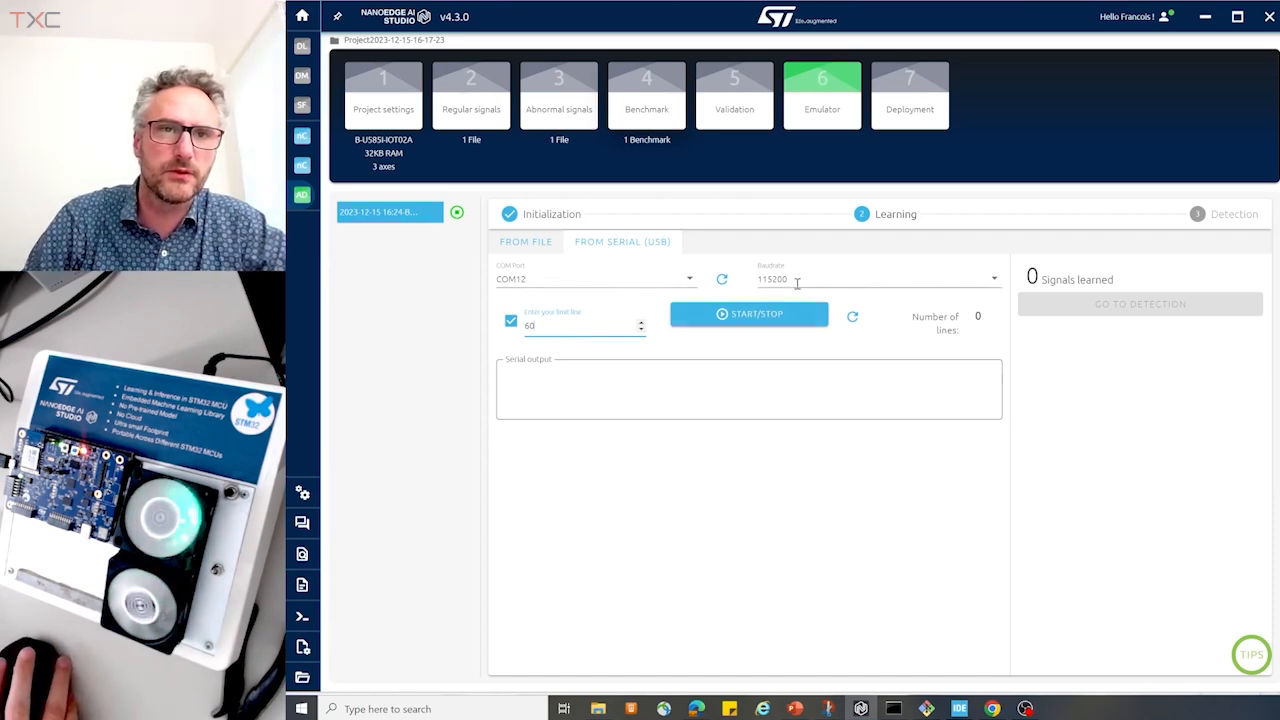
Learn 60 signals over serial, and run live detection from serial (USB) before stopping it
click(758, 315)
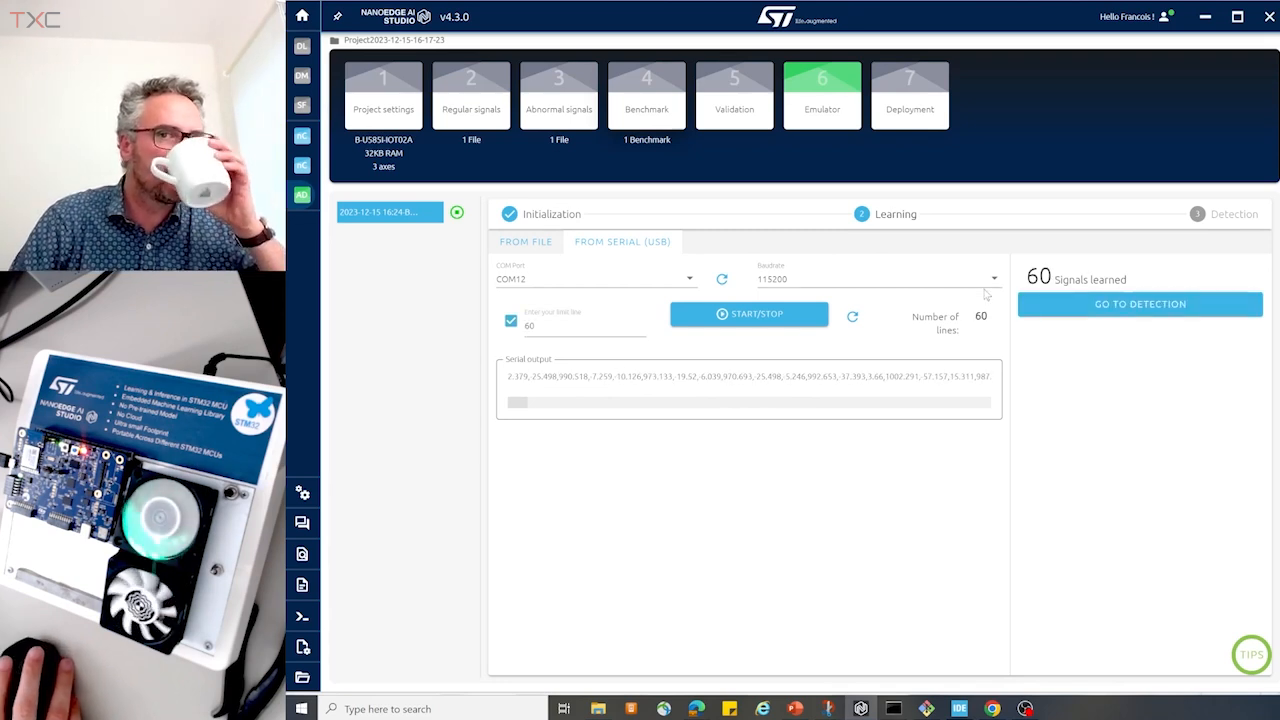
click(1101, 311)
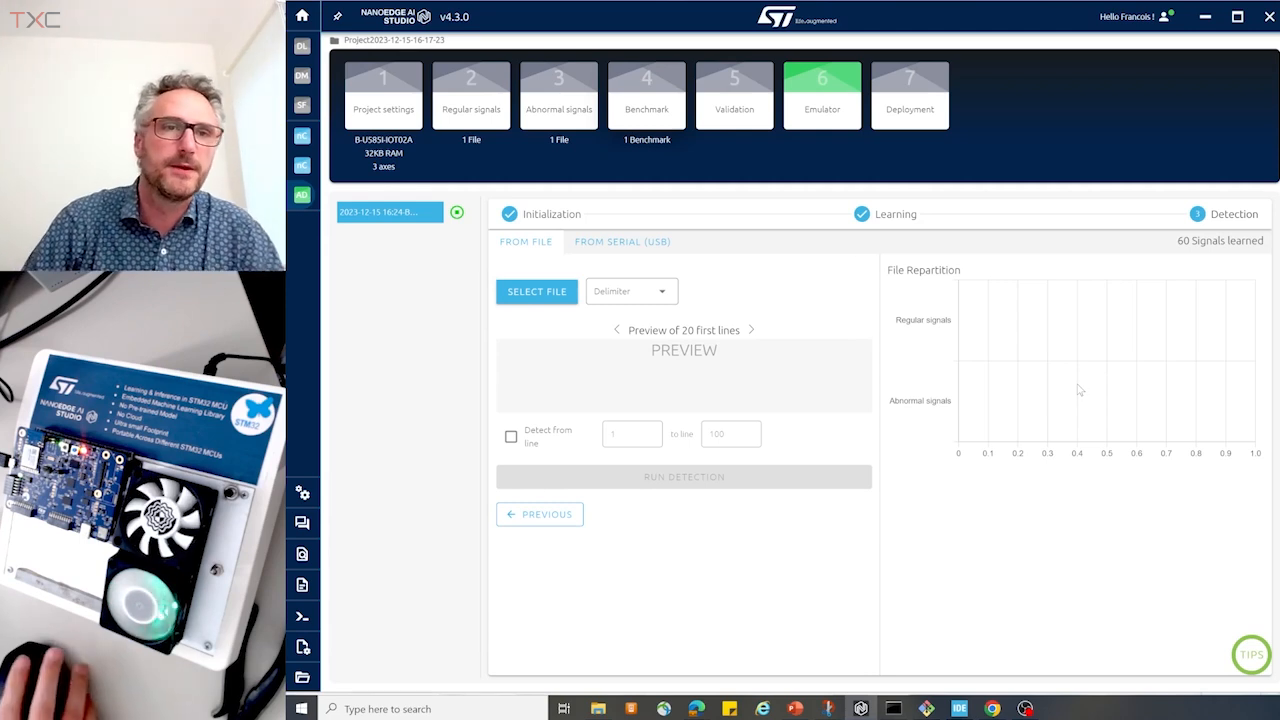
click(639, 248)
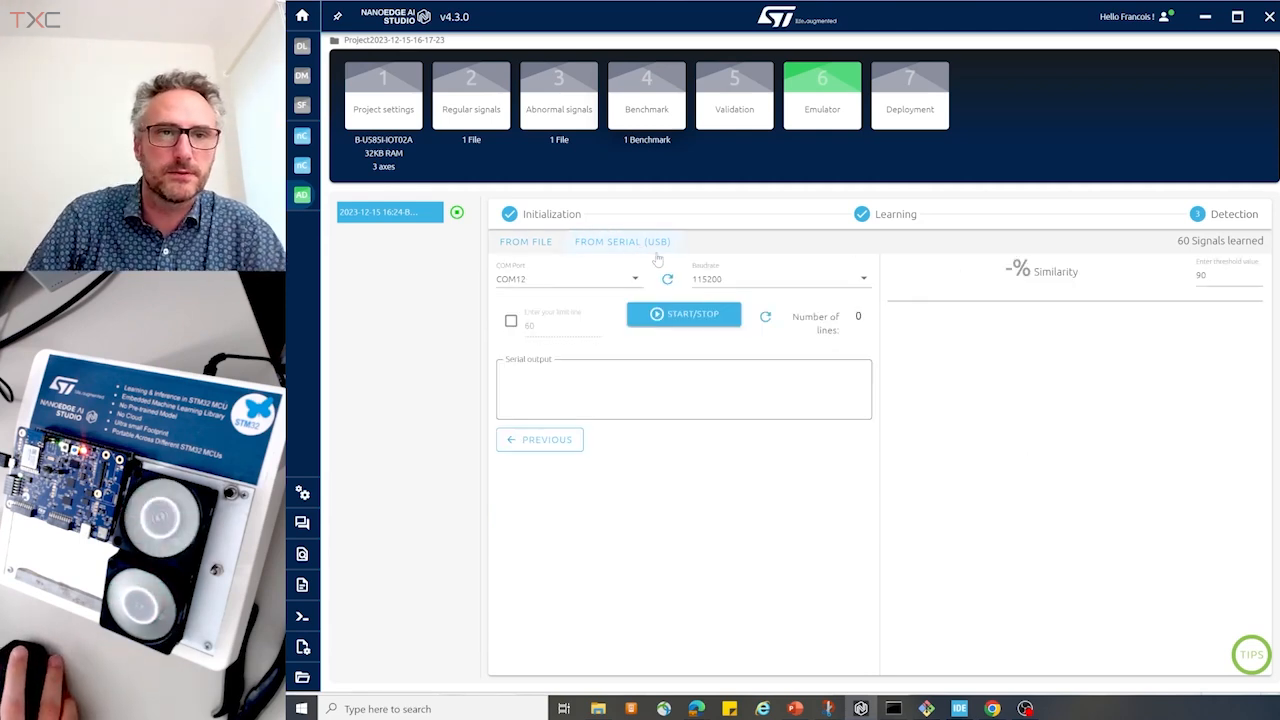
click(683, 315)
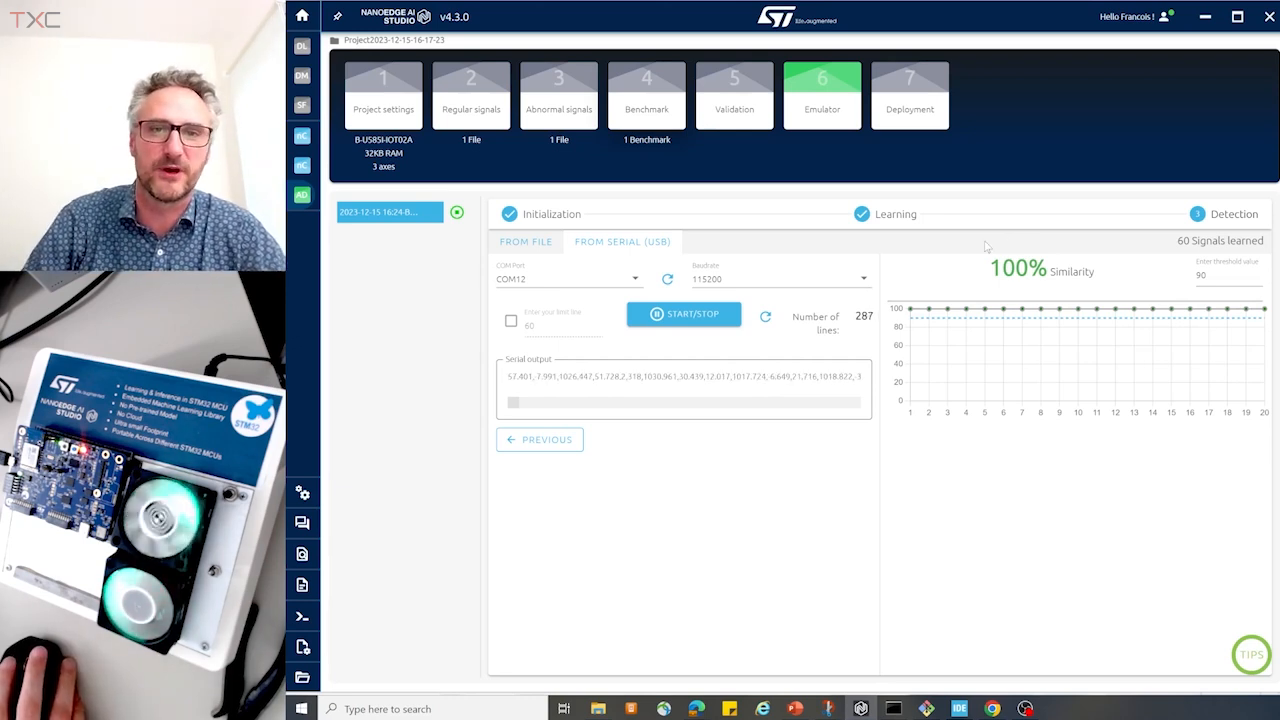
click(706, 314)
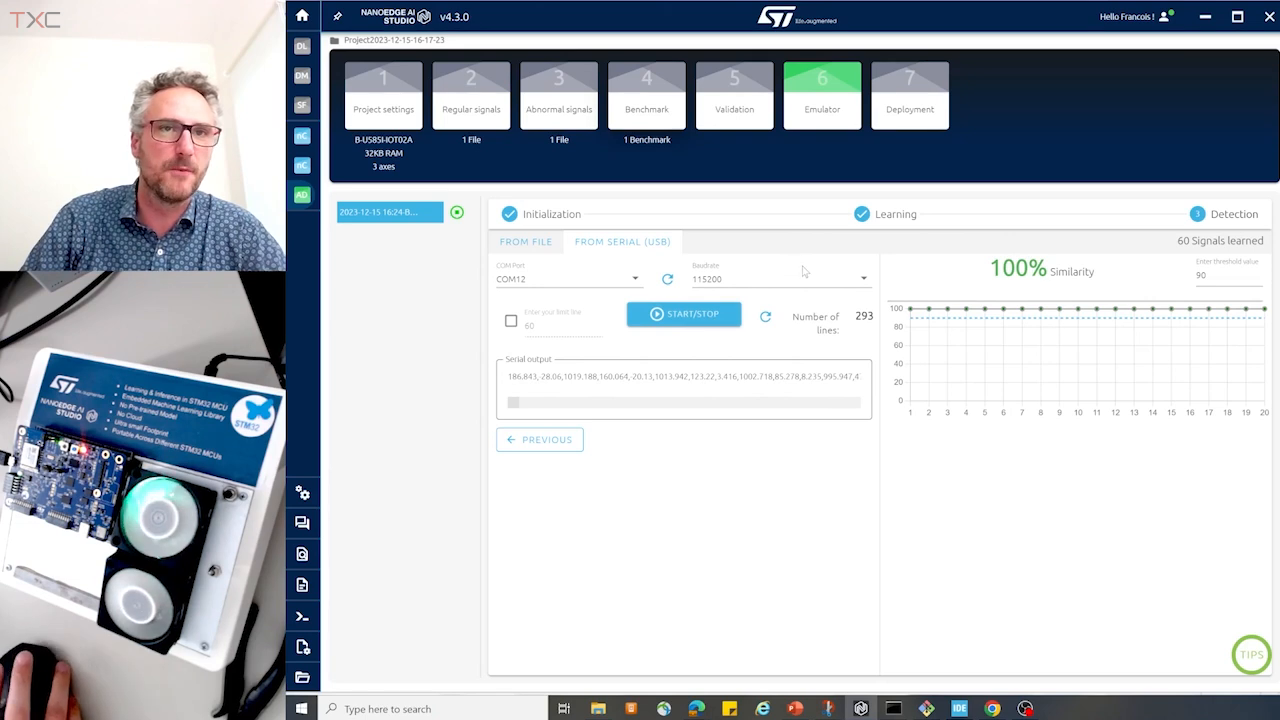
Go to the deployment stage and examine the "hello world" code, including the fill_buffer function and the LEARNING_ITERATIONS definition
click(916, 92)
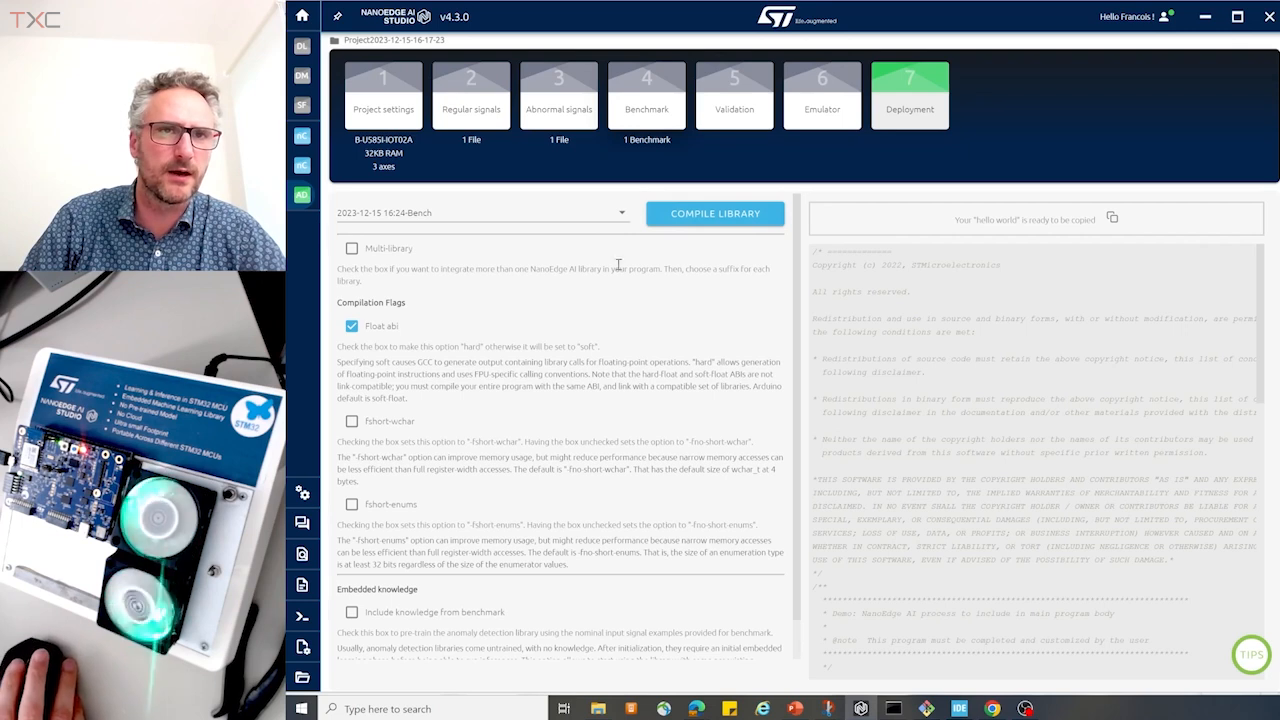
scroll(928, 422, down, 5)
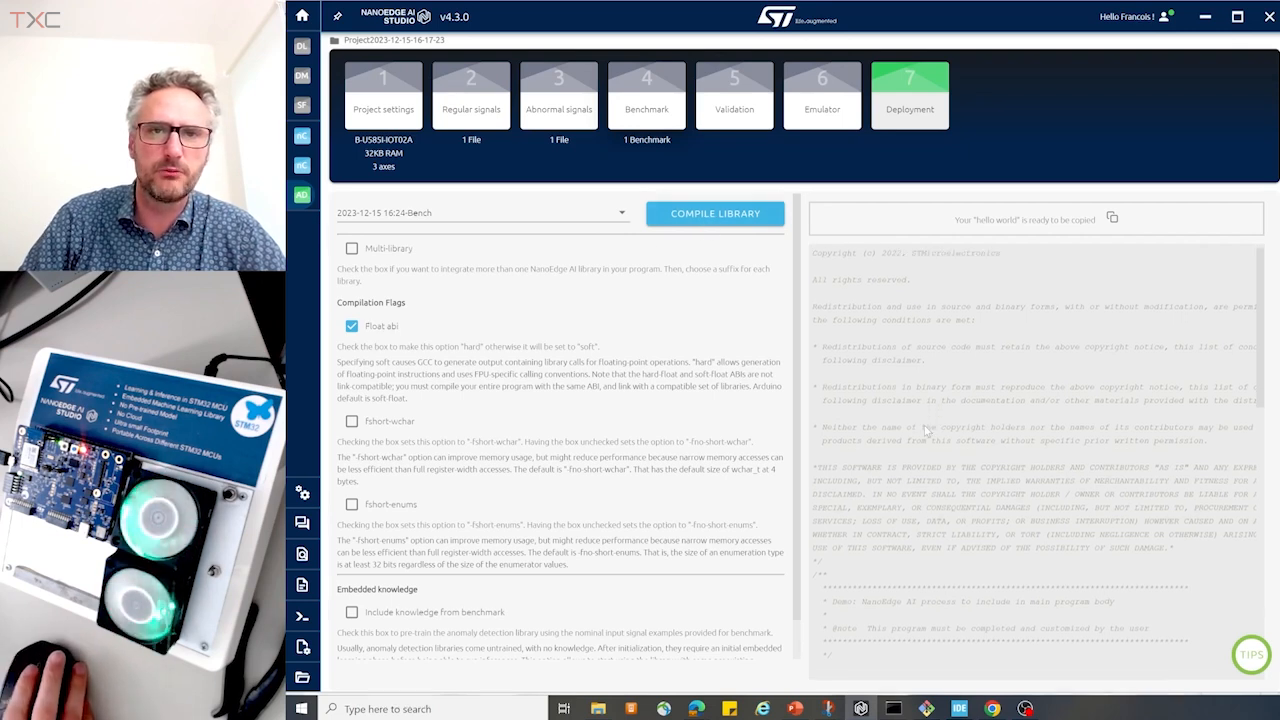
scroll(905, 410, up, 3)
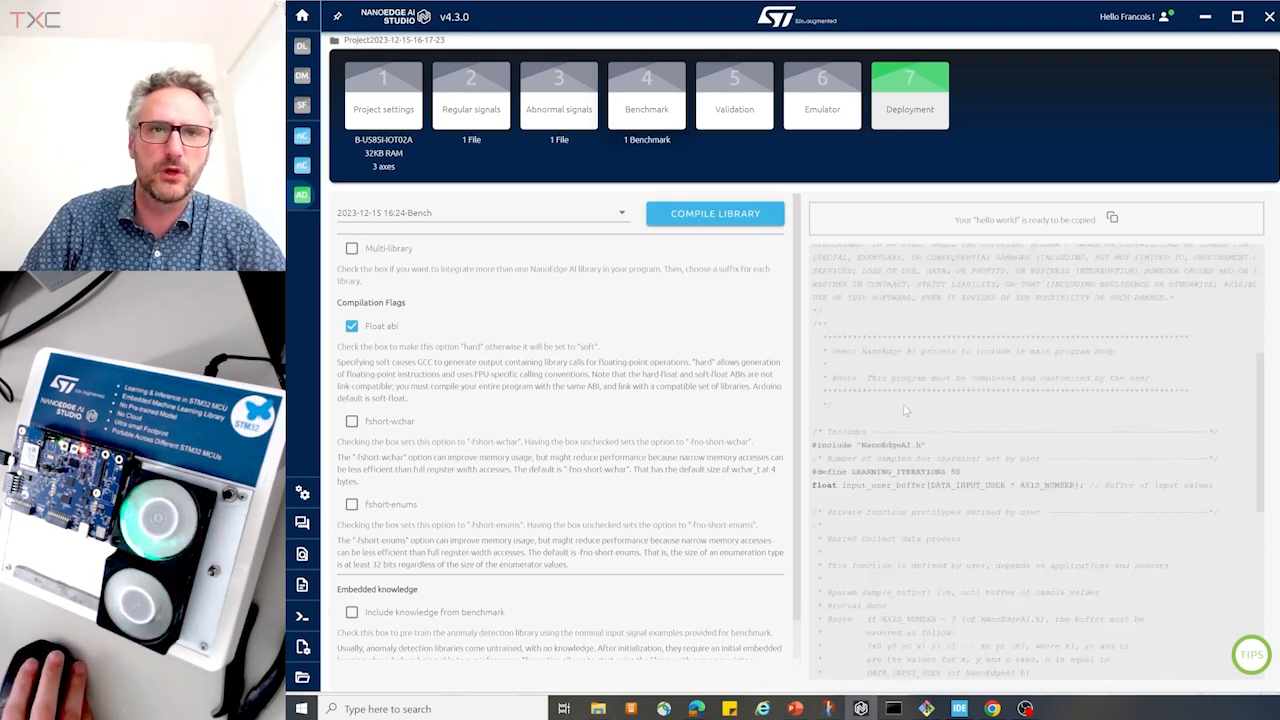
scroll(886, 428, down, 3)
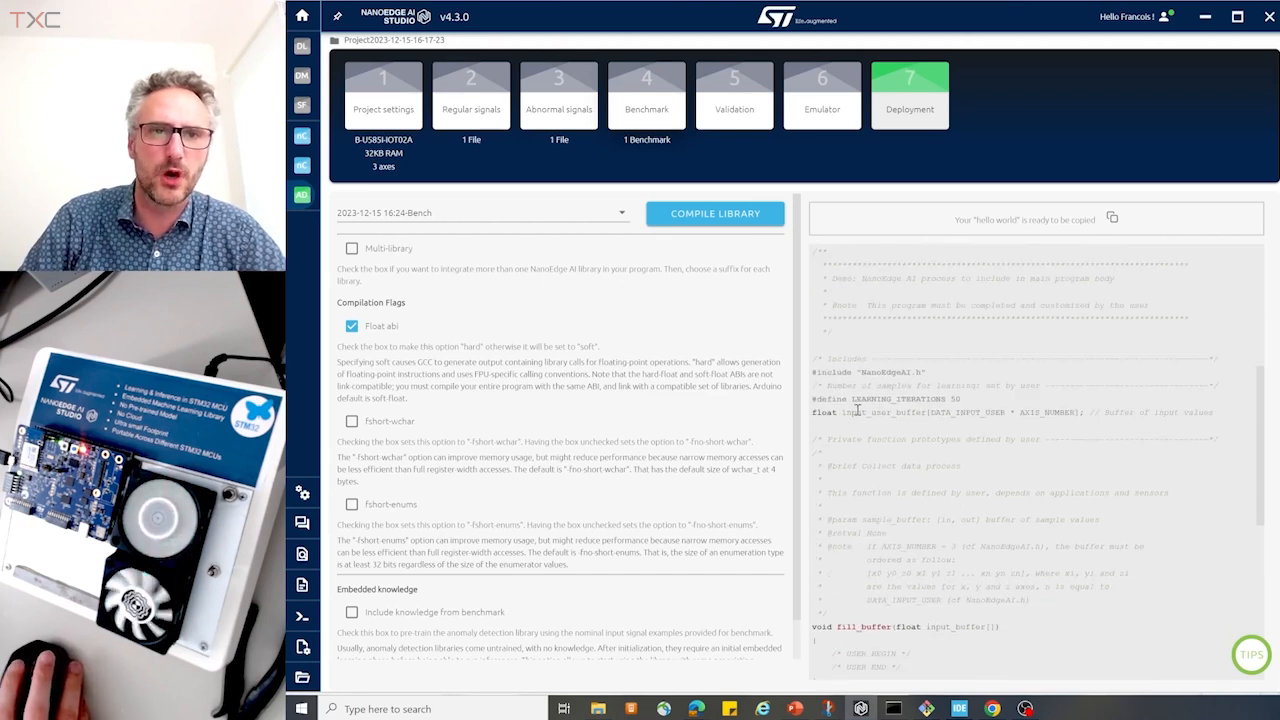
scroll(880, 435, down, 3)
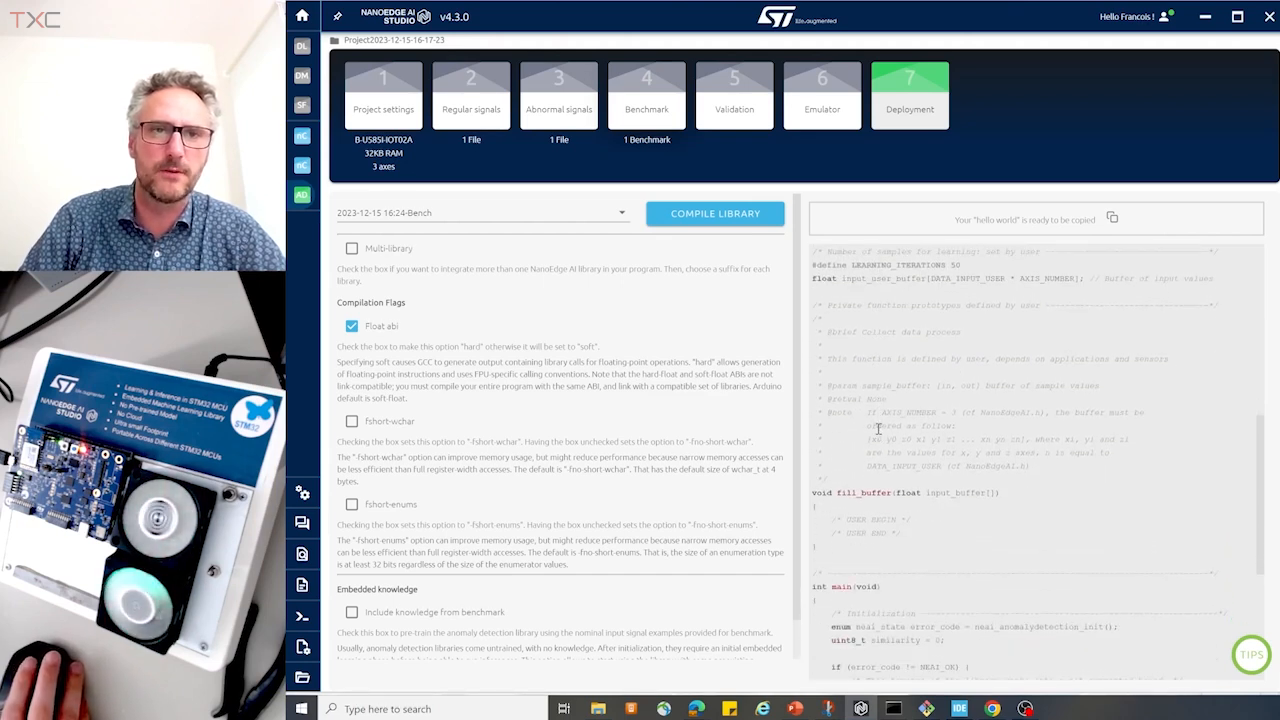
scroll(878, 430, down, 4)
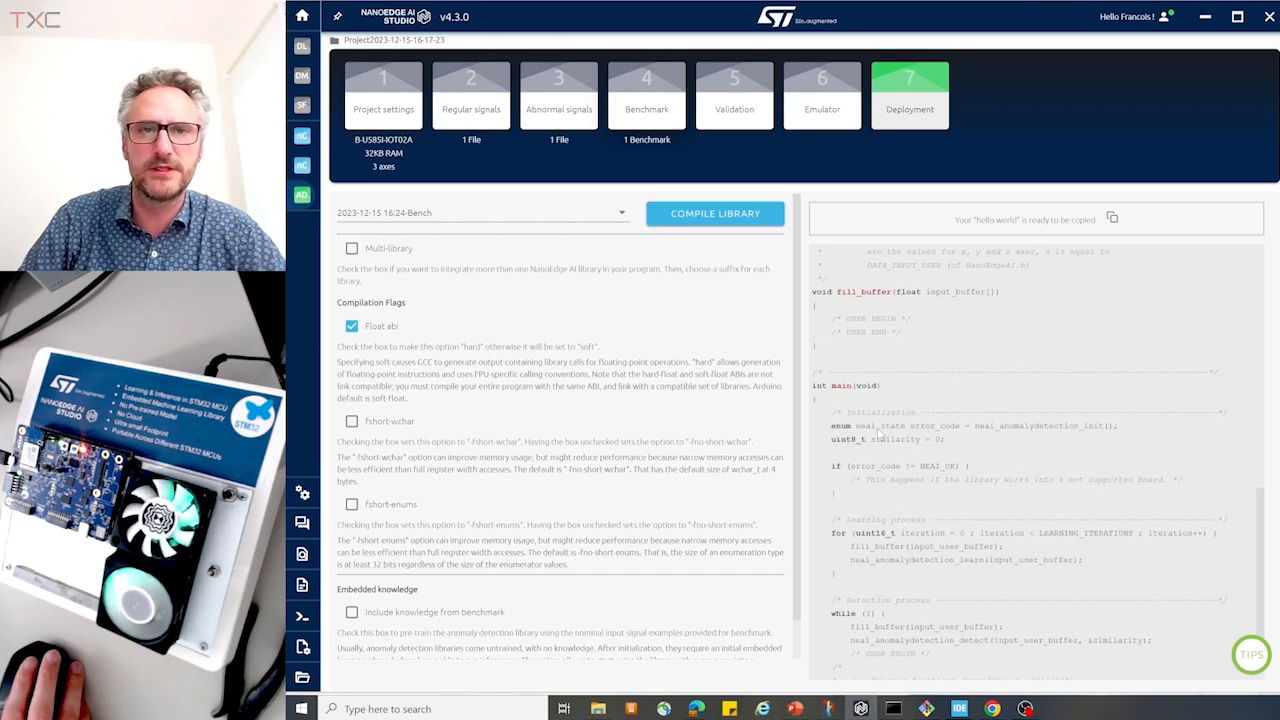
scroll(878, 430, down, 1)
scroll(880, 443, up, 4)
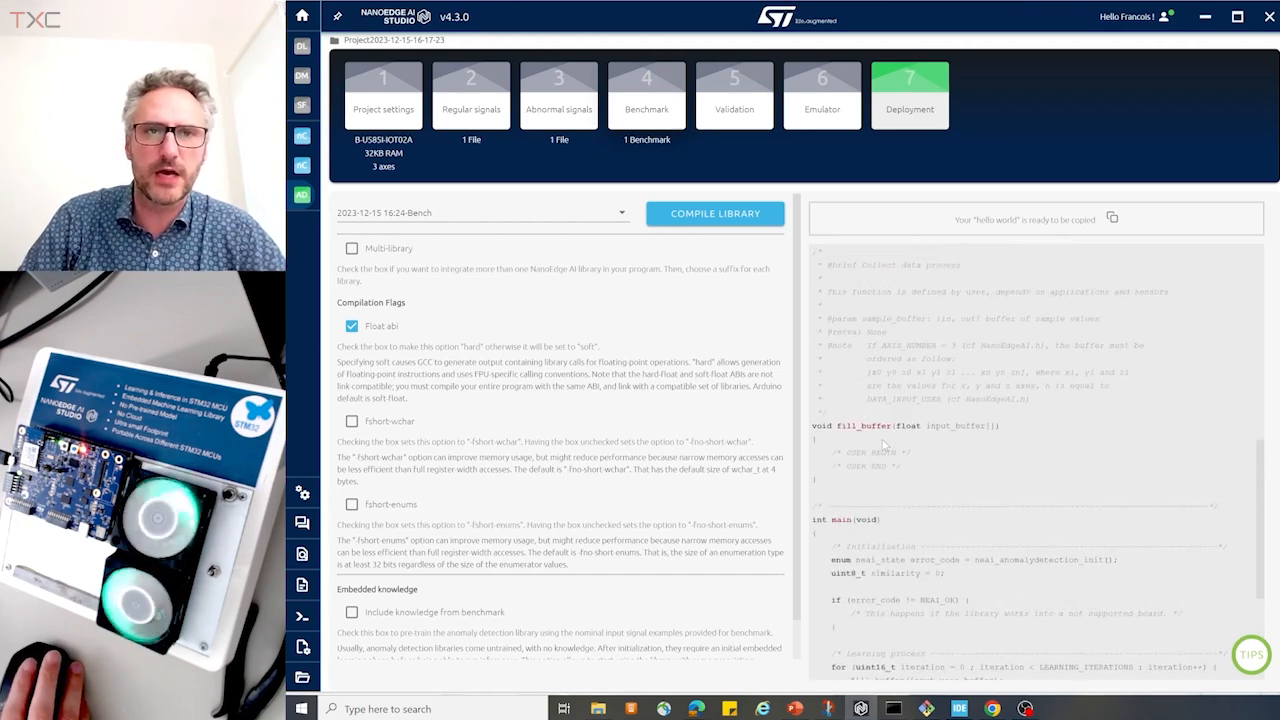
scroll(883, 443, up, 3)
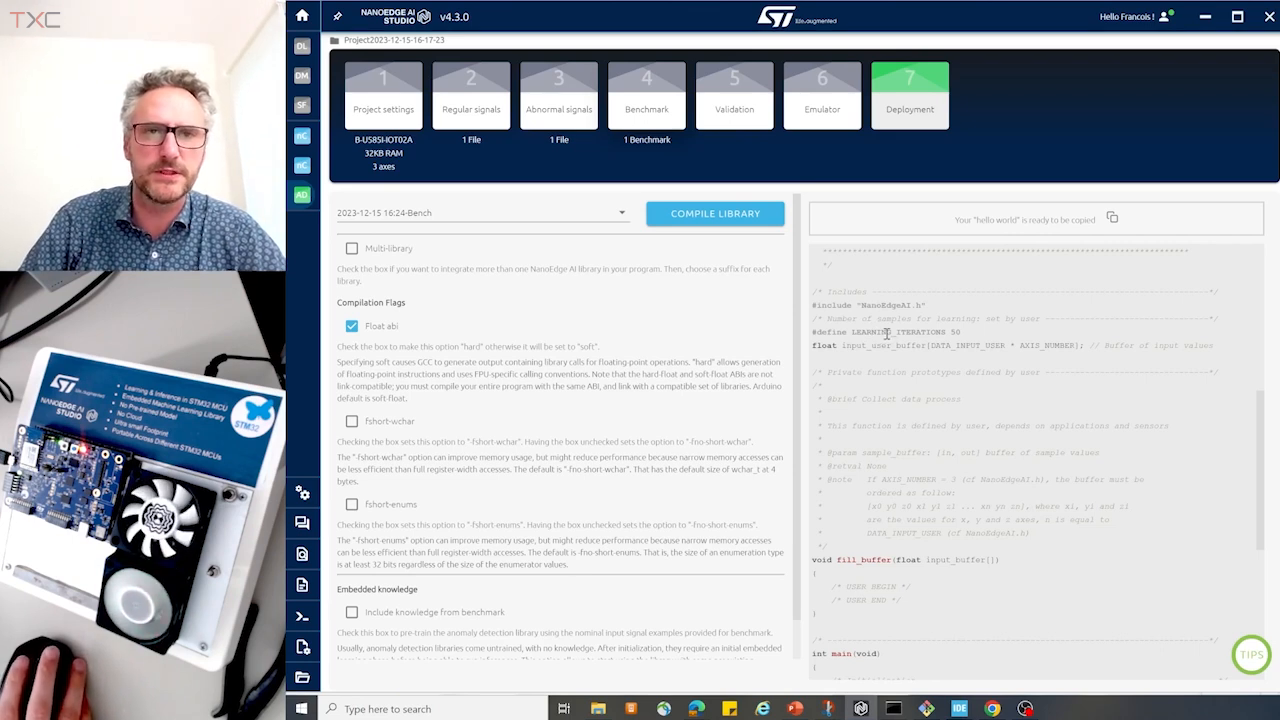
triple_click(882, 332)
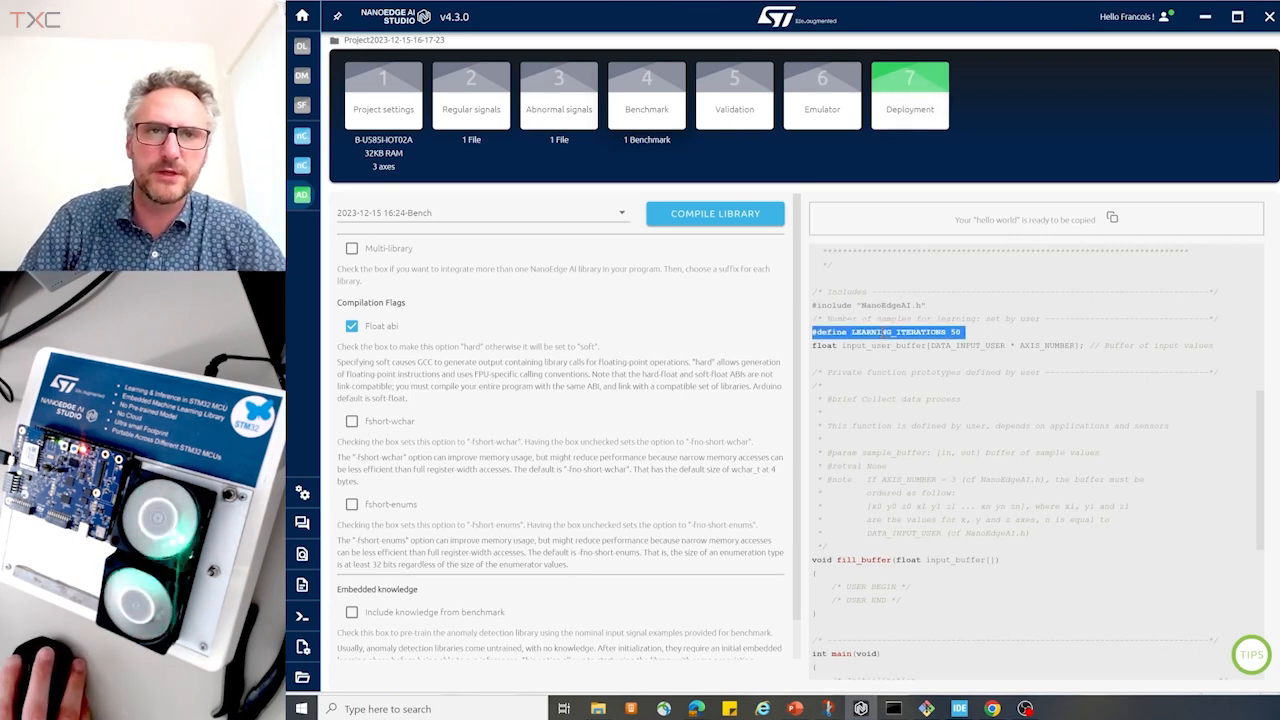
click(893, 360)
Examine the learning and detection loops in the example's main function, including the learn and detect calls and the similarity argument
scroll(896, 390, down, 3)
scroll(899, 386, down, 3)
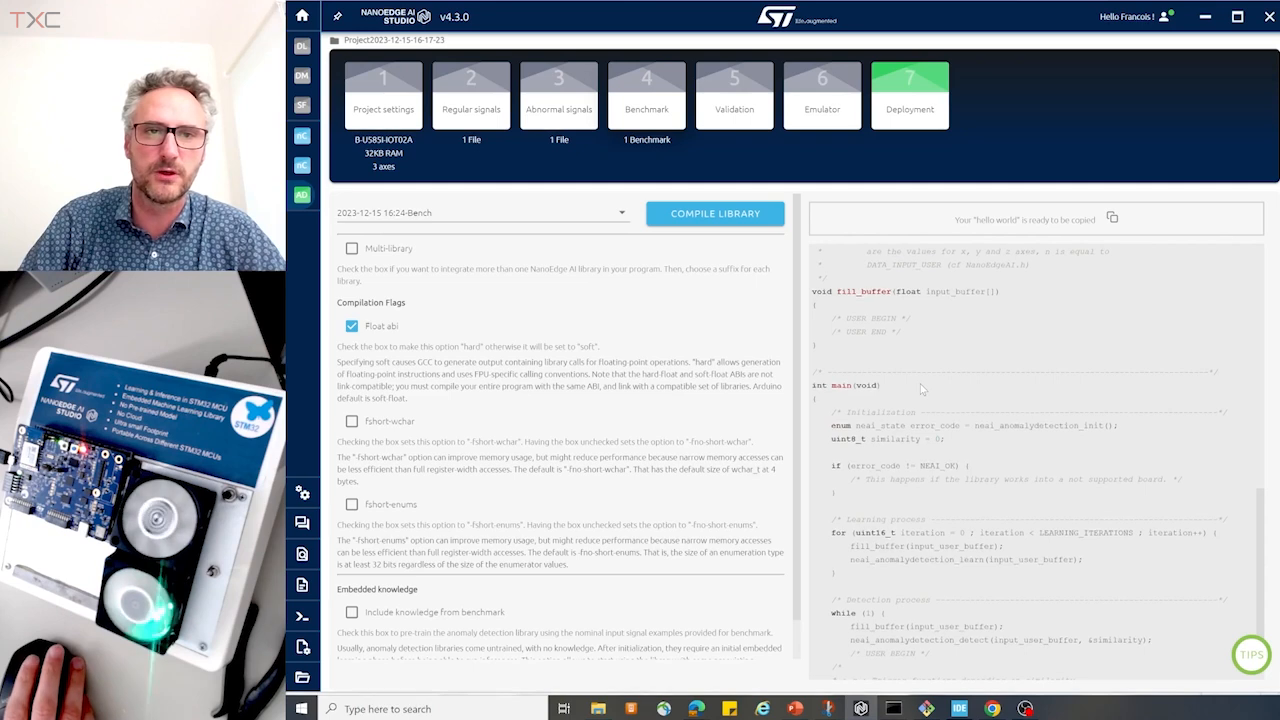
scroll(922, 390, down, 2)
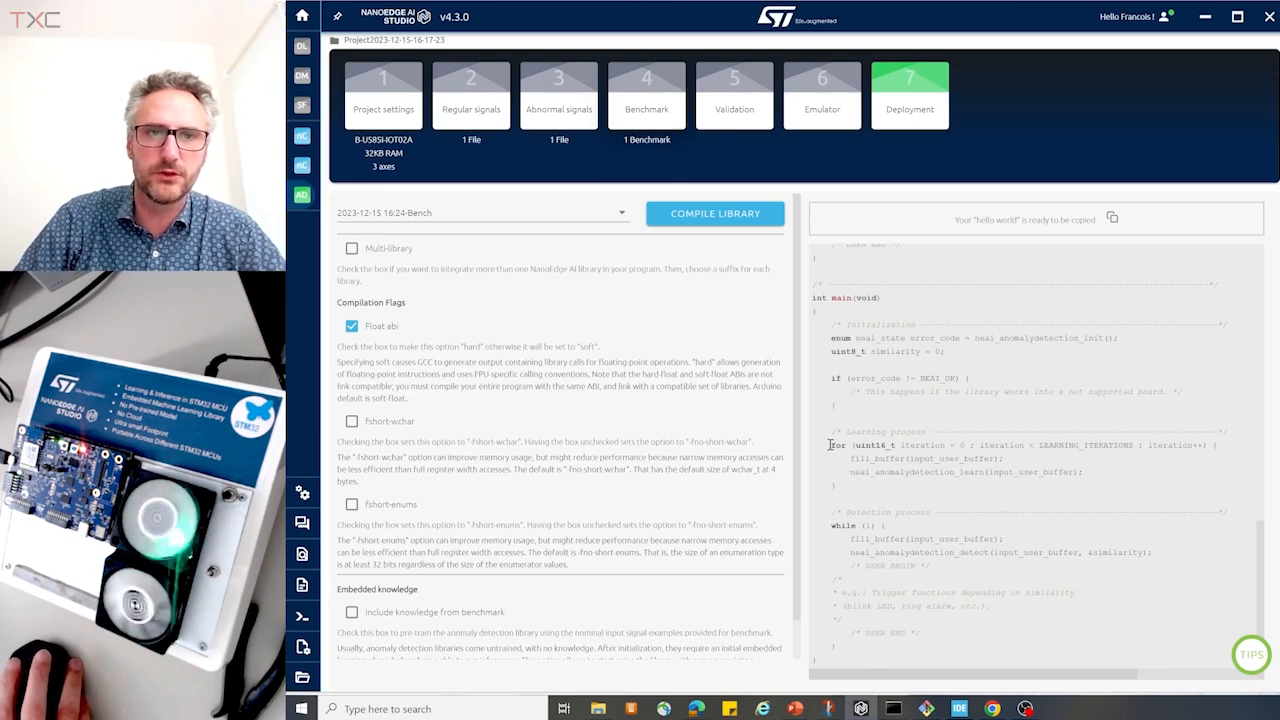
drag(832, 448, 845, 487)
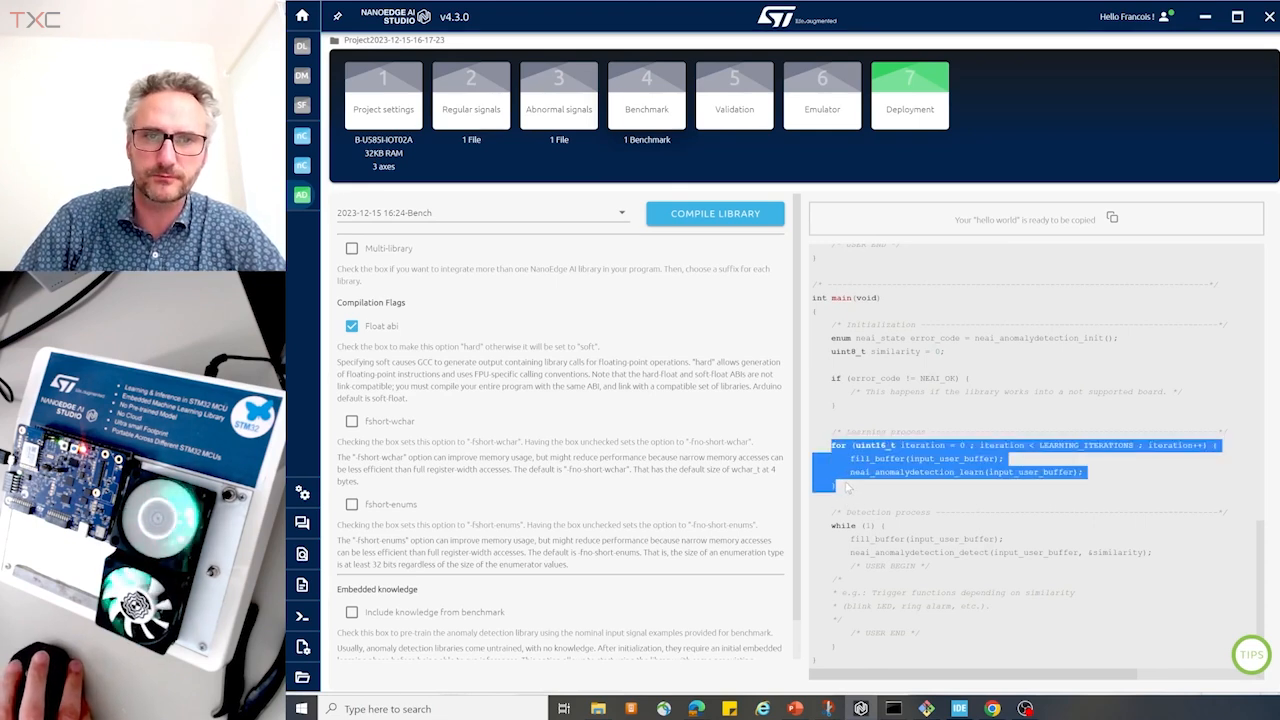
click(845, 487)
drag(852, 471, 990, 472)
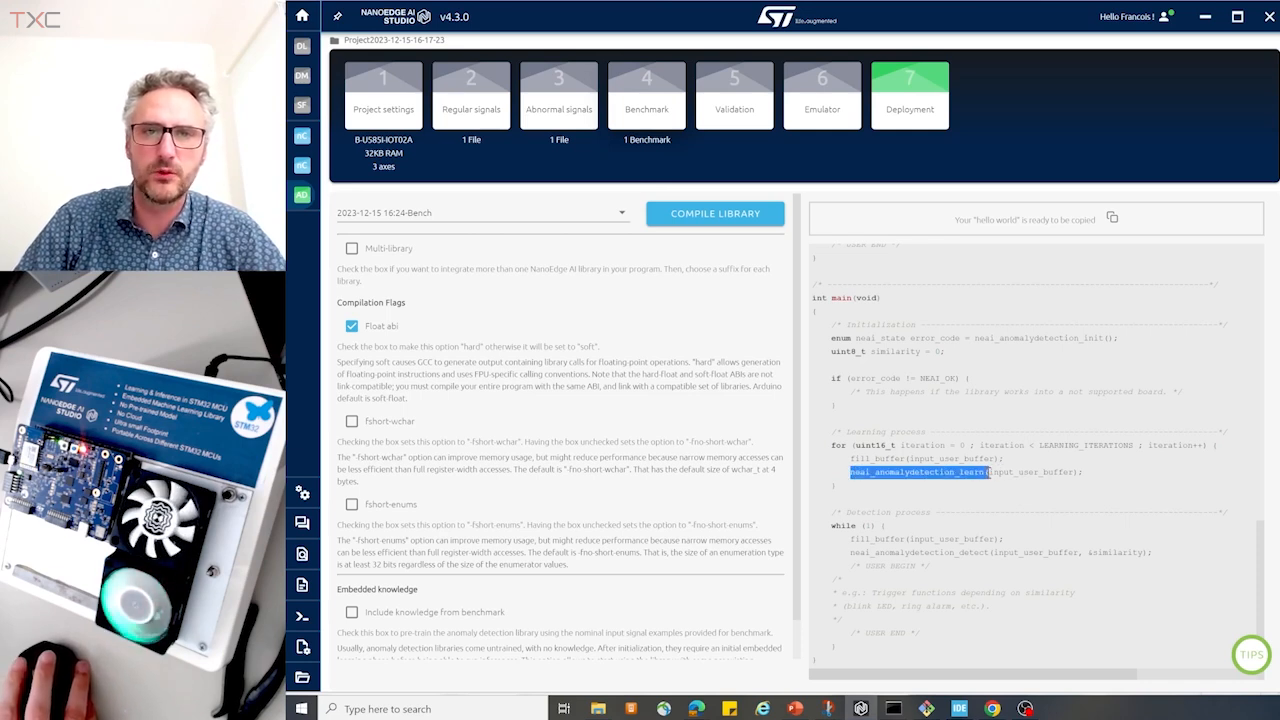
double_click(1026, 472)
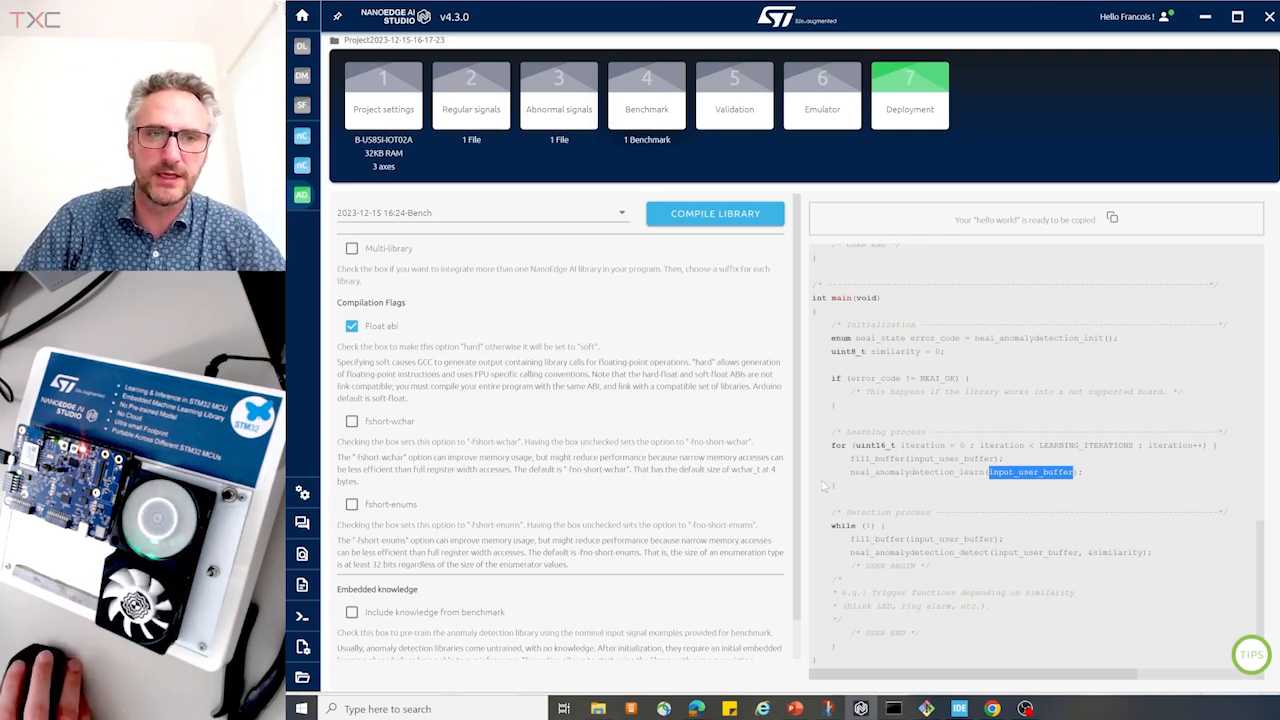
double_click(873, 539)
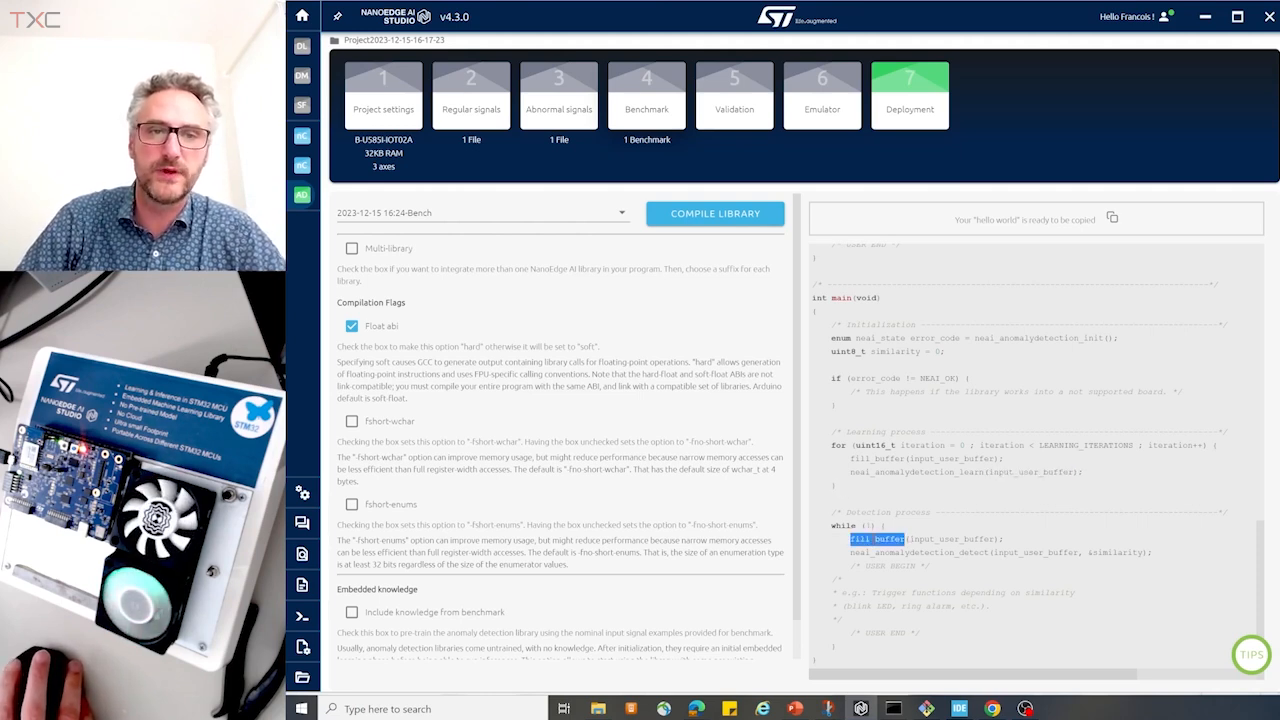
double_click(884, 552)
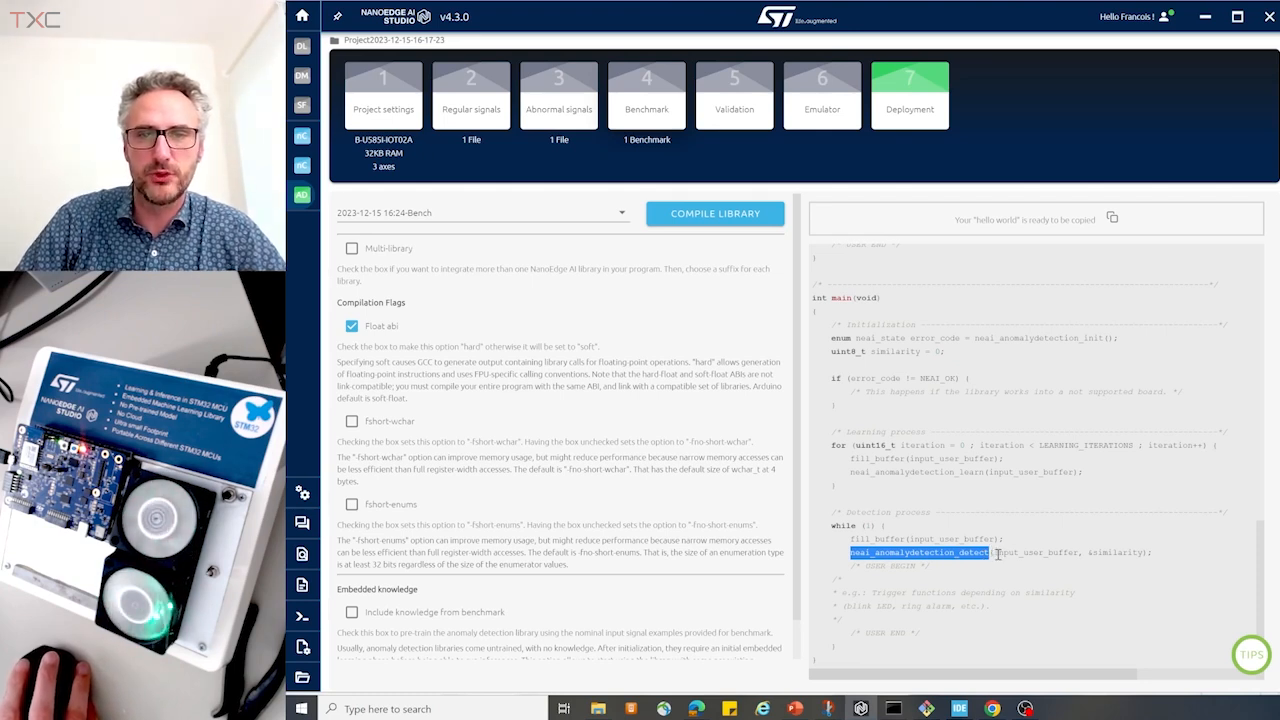
drag(1087, 553, 1148, 555)
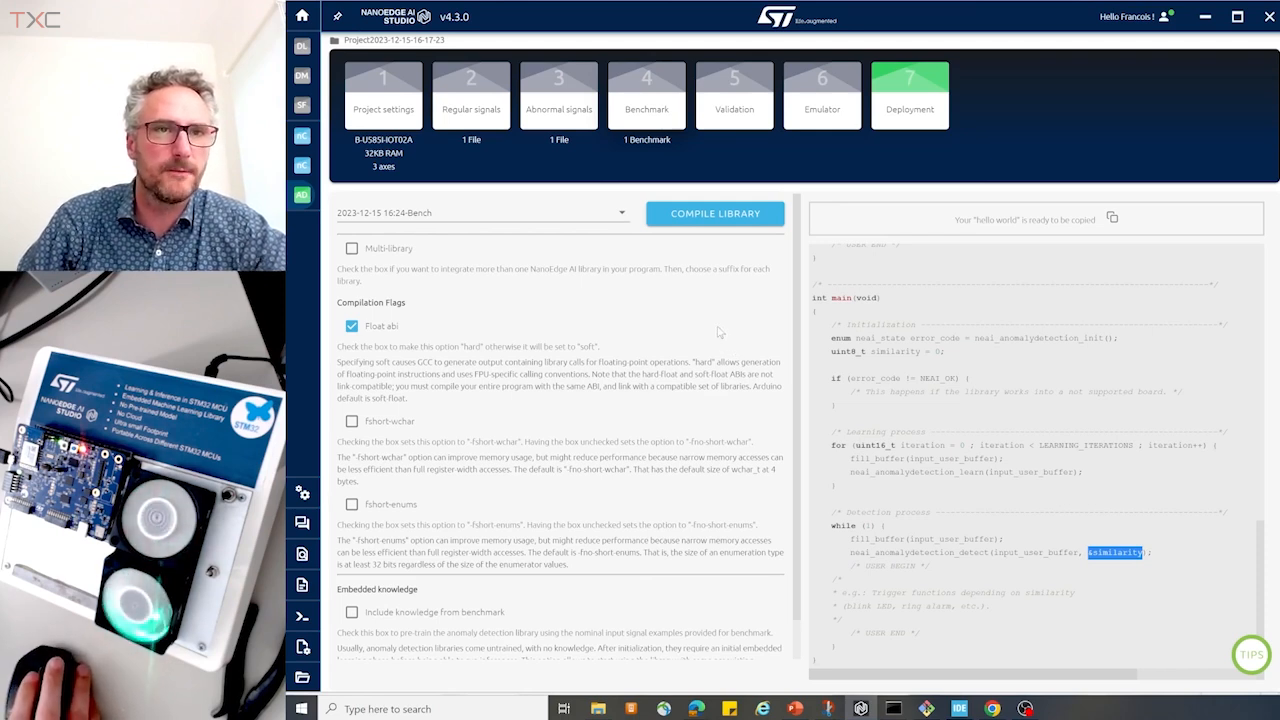
click(711, 215)
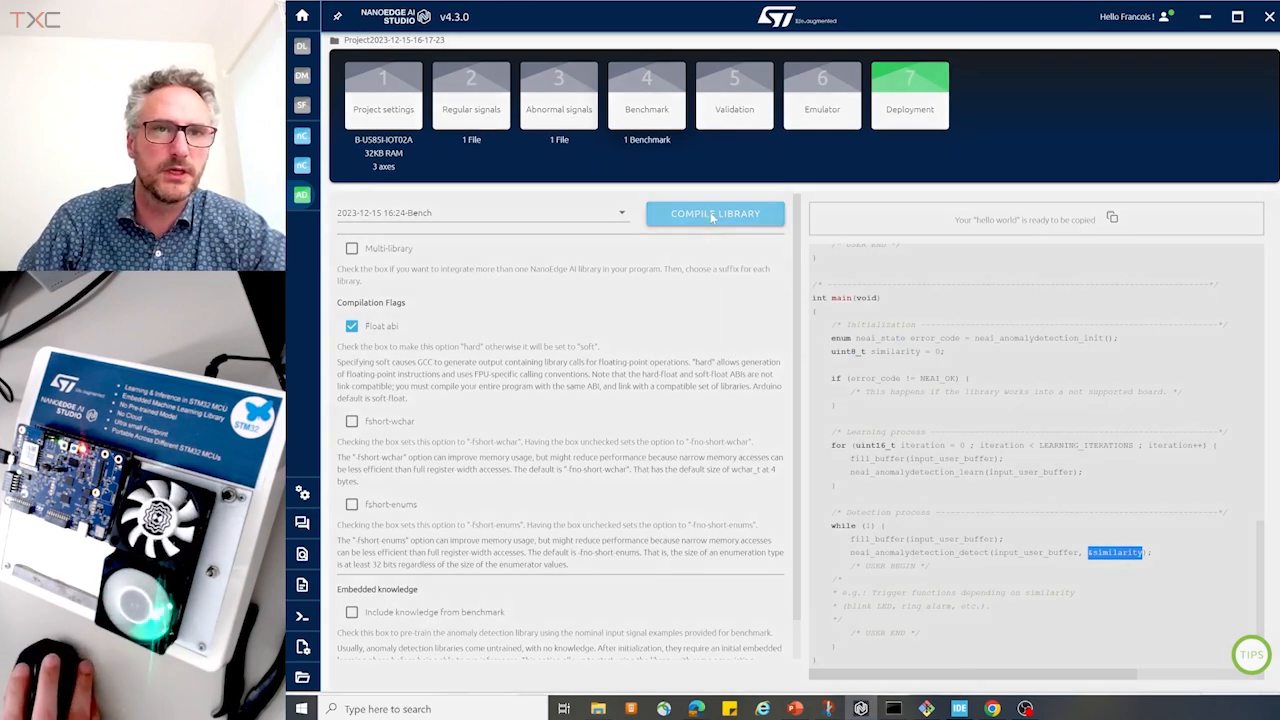
click(786, 352)
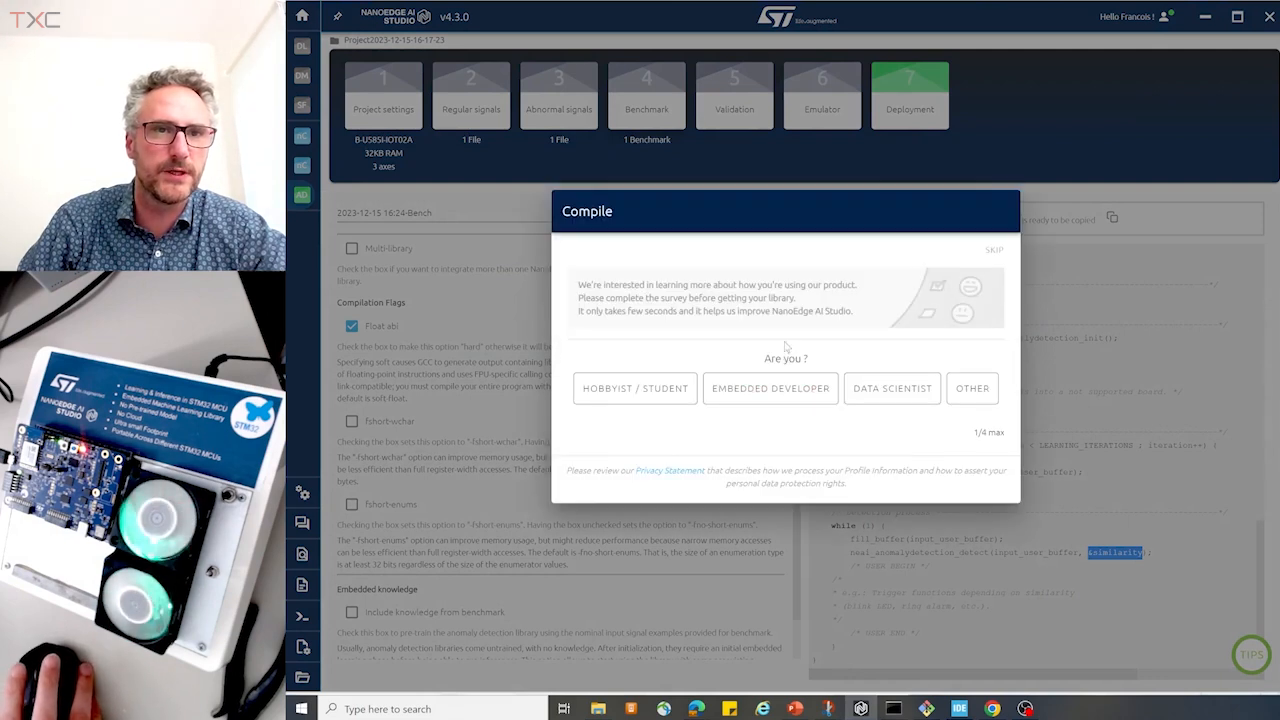
click(645, 396)
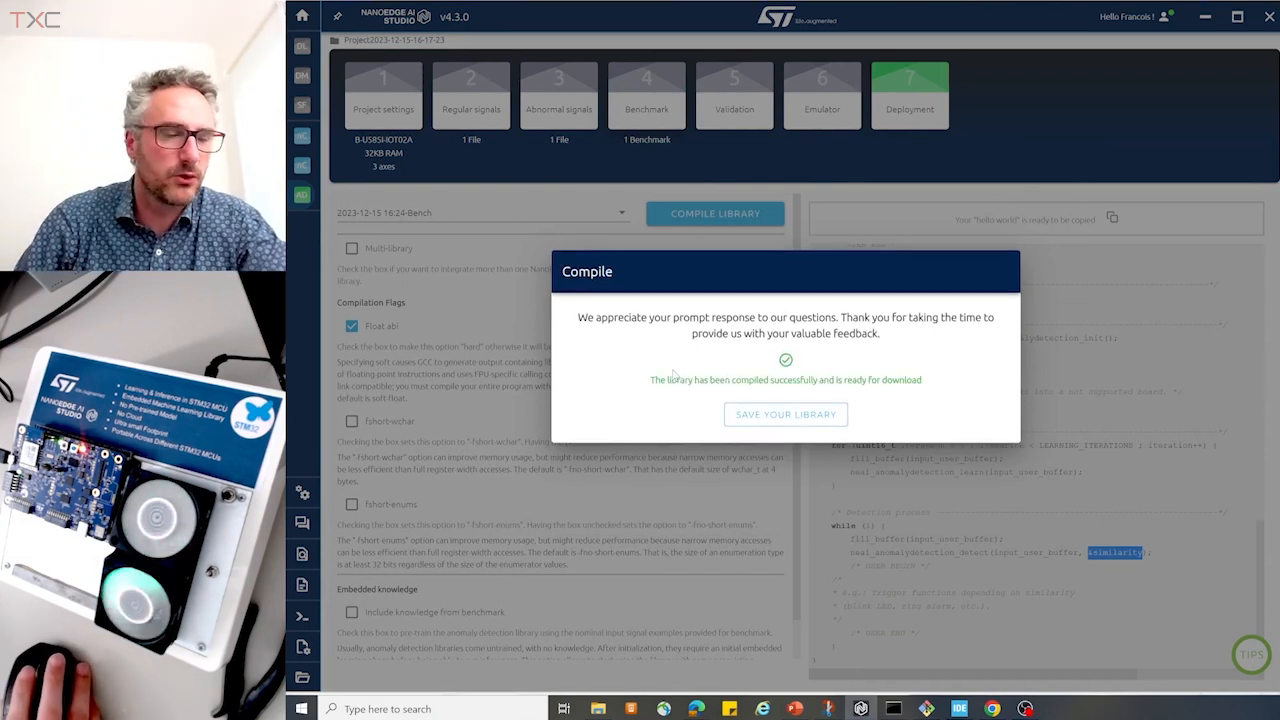
click(822, 414)
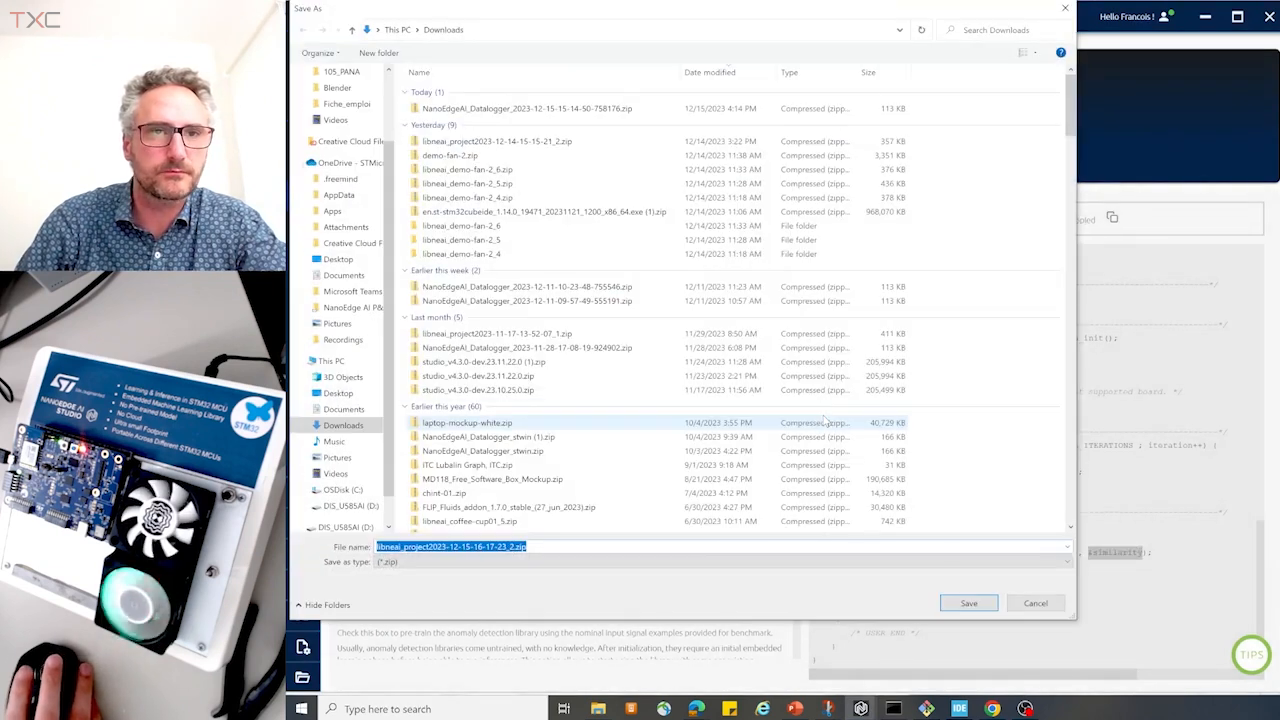
click(969, 603)
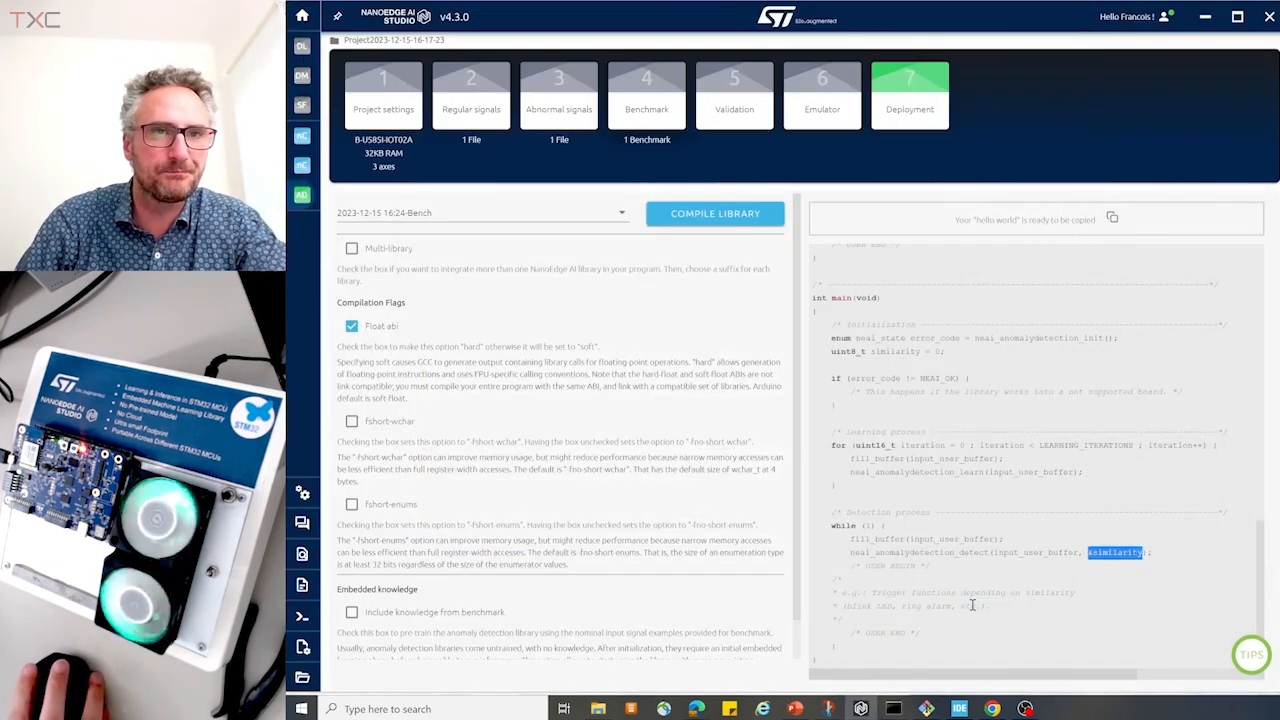
click(598, 708)
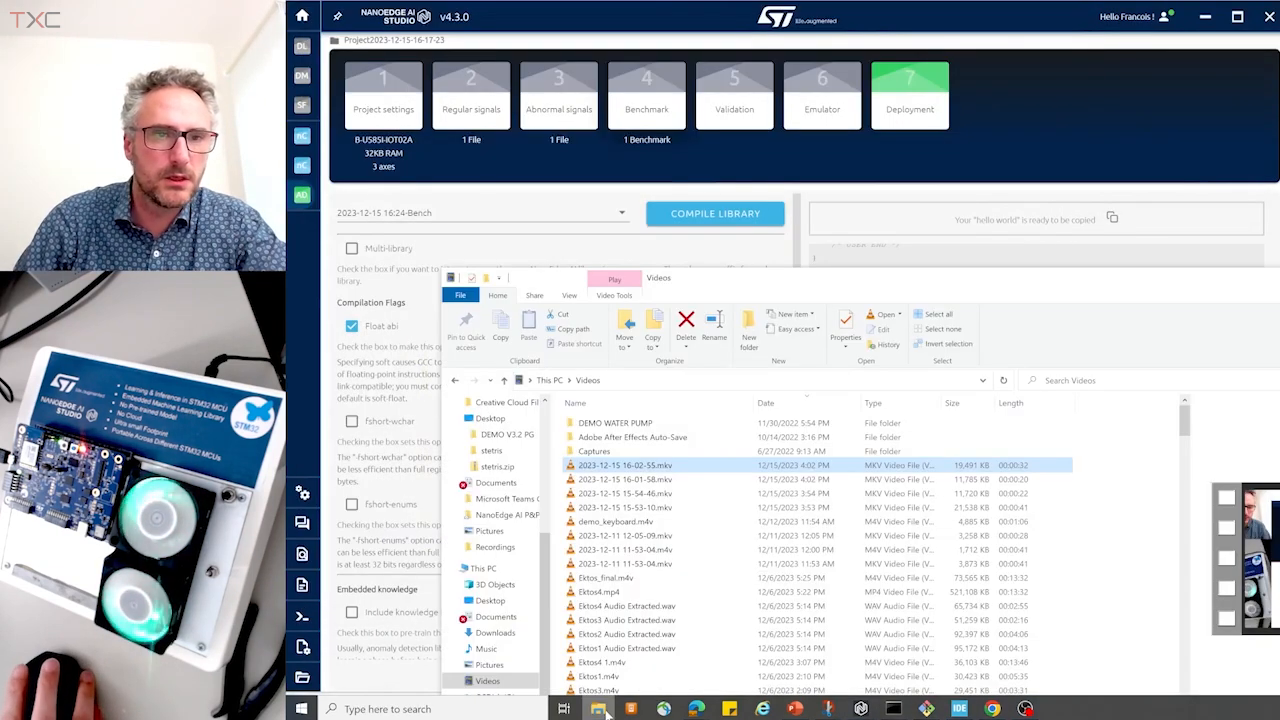
scroll(500, 620, down, 1)
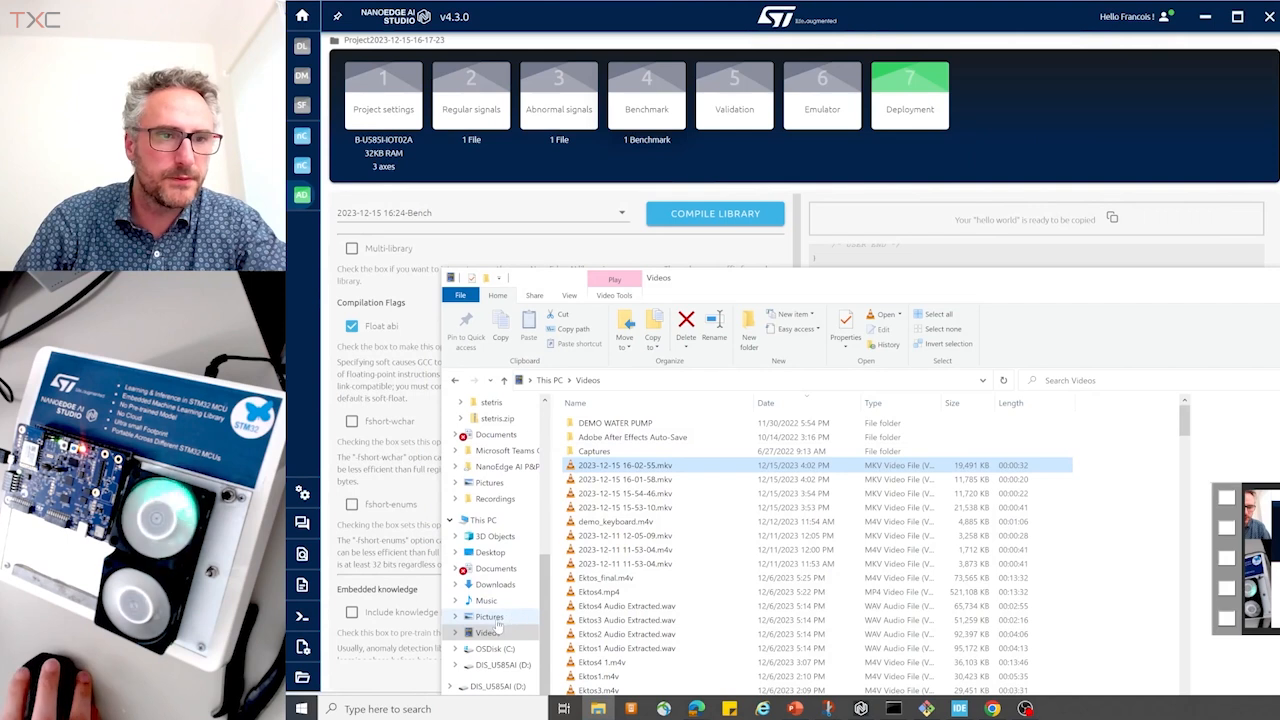
click(497, 586)
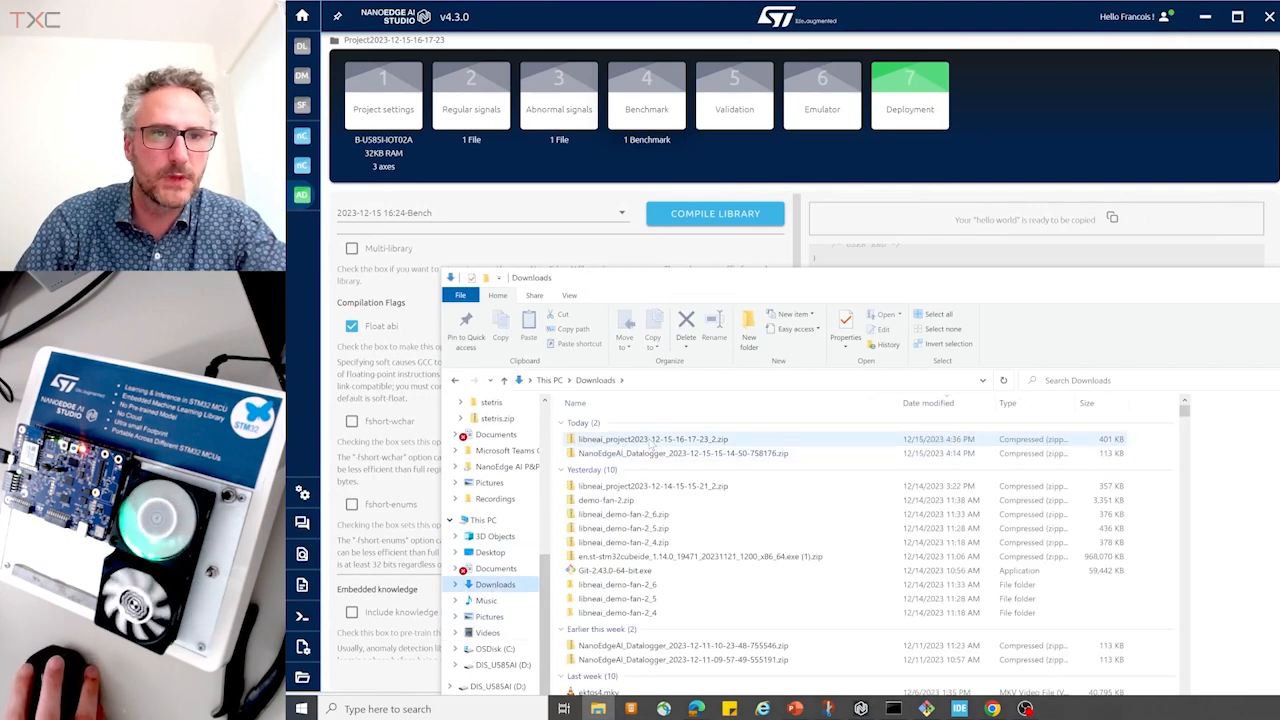
right_click(651, 446)
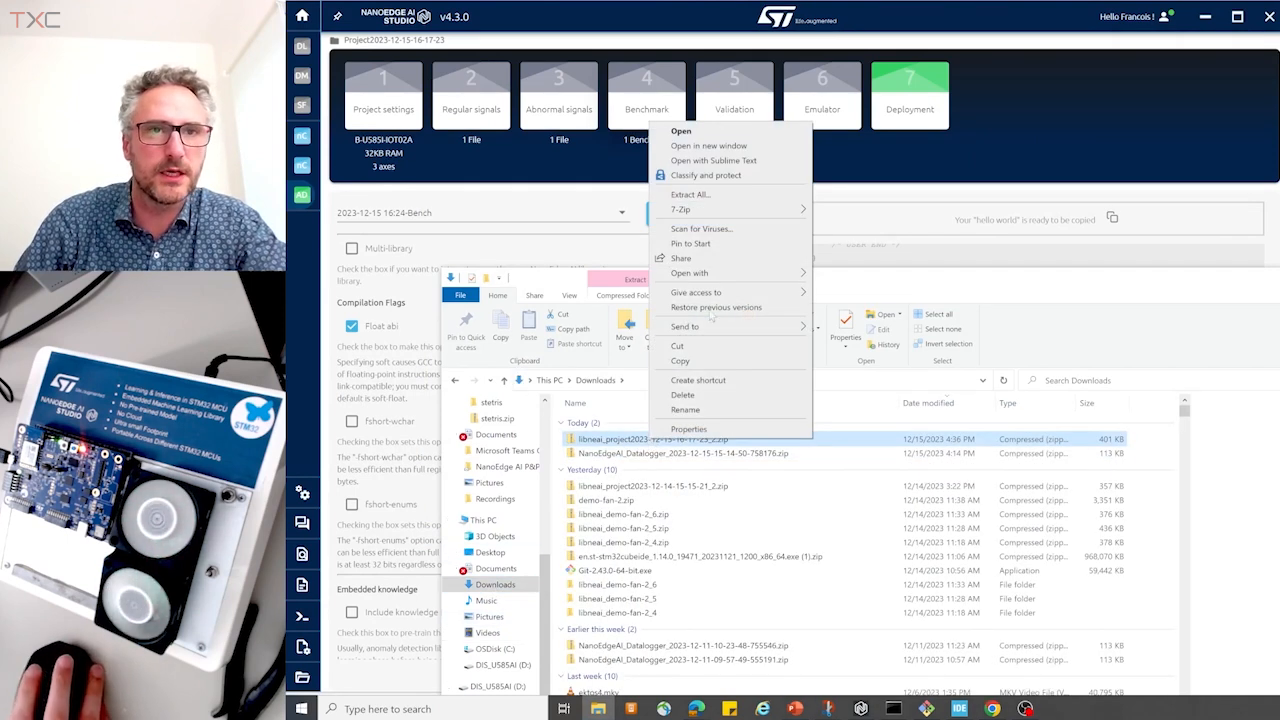
click(704, 196)
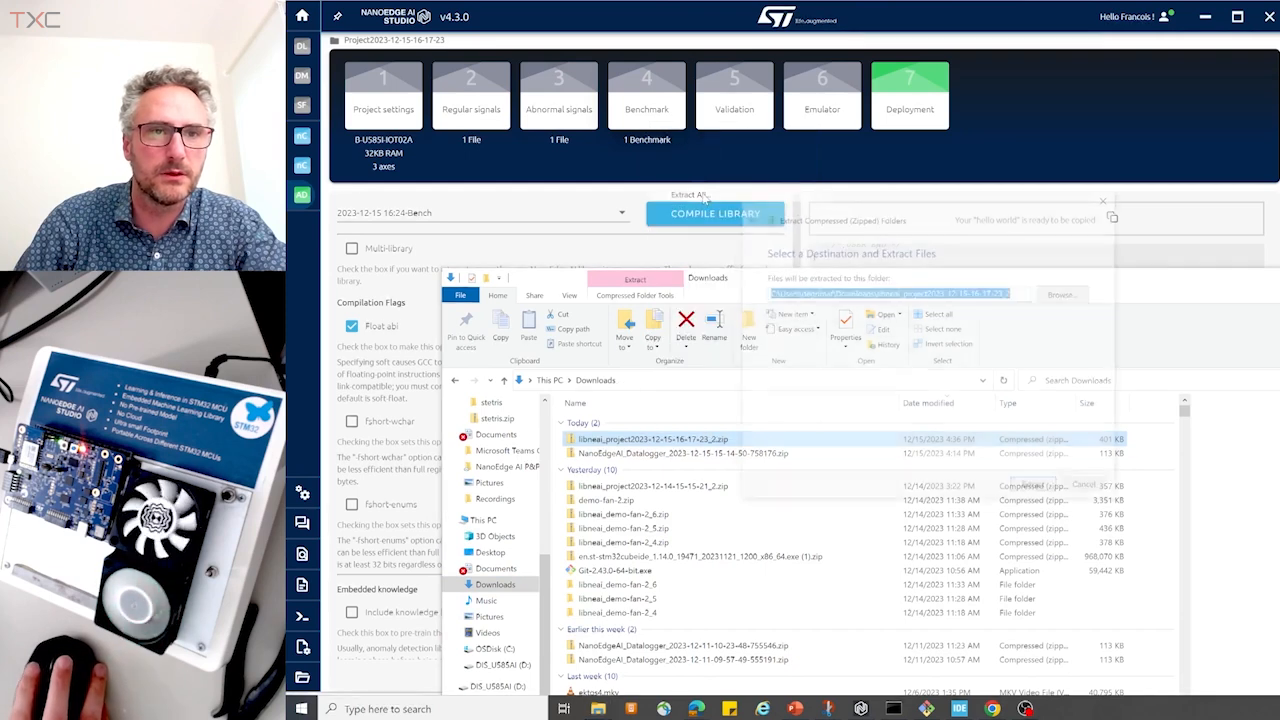
click(1036, 489)
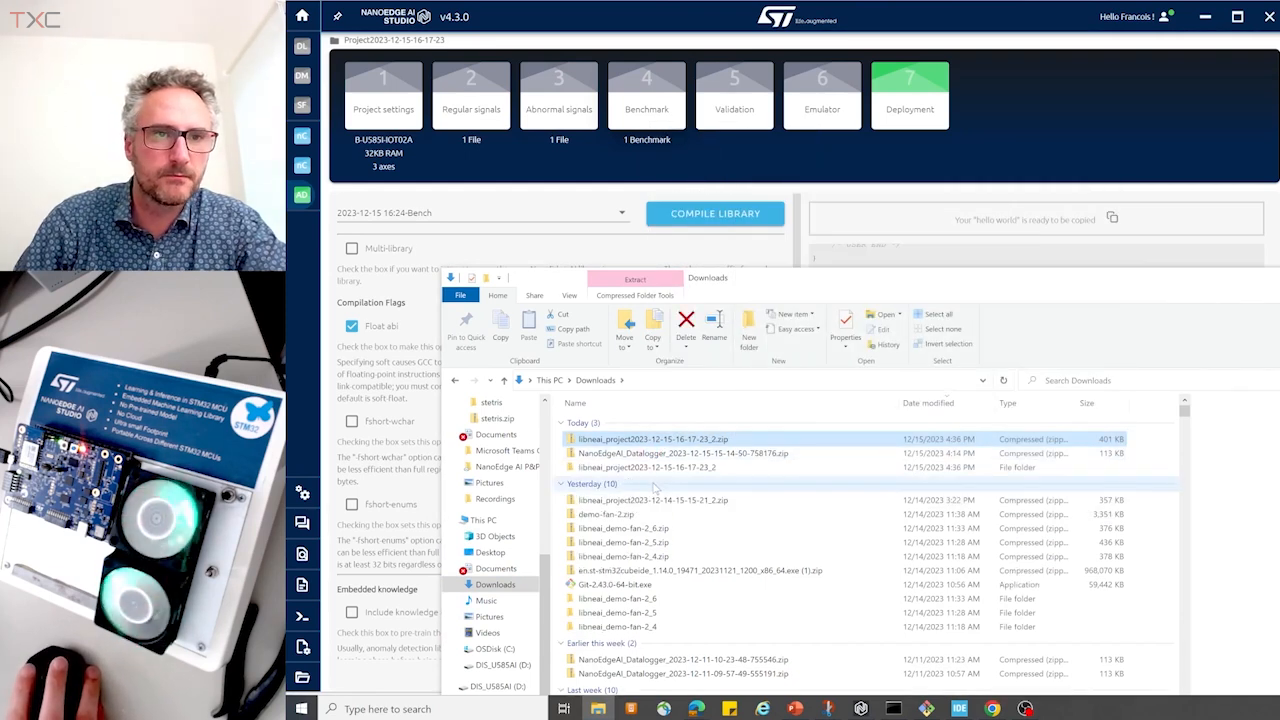
double_click(650, 468)
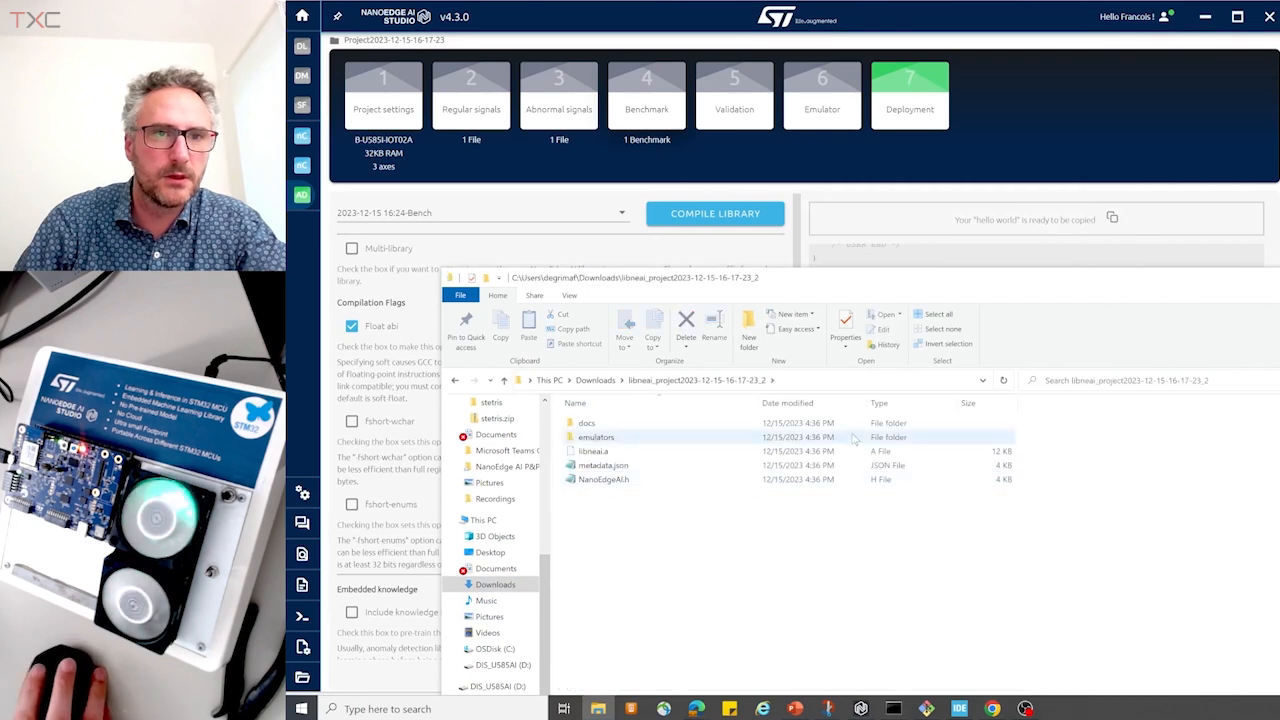
drag(843, 283, 879, 76)
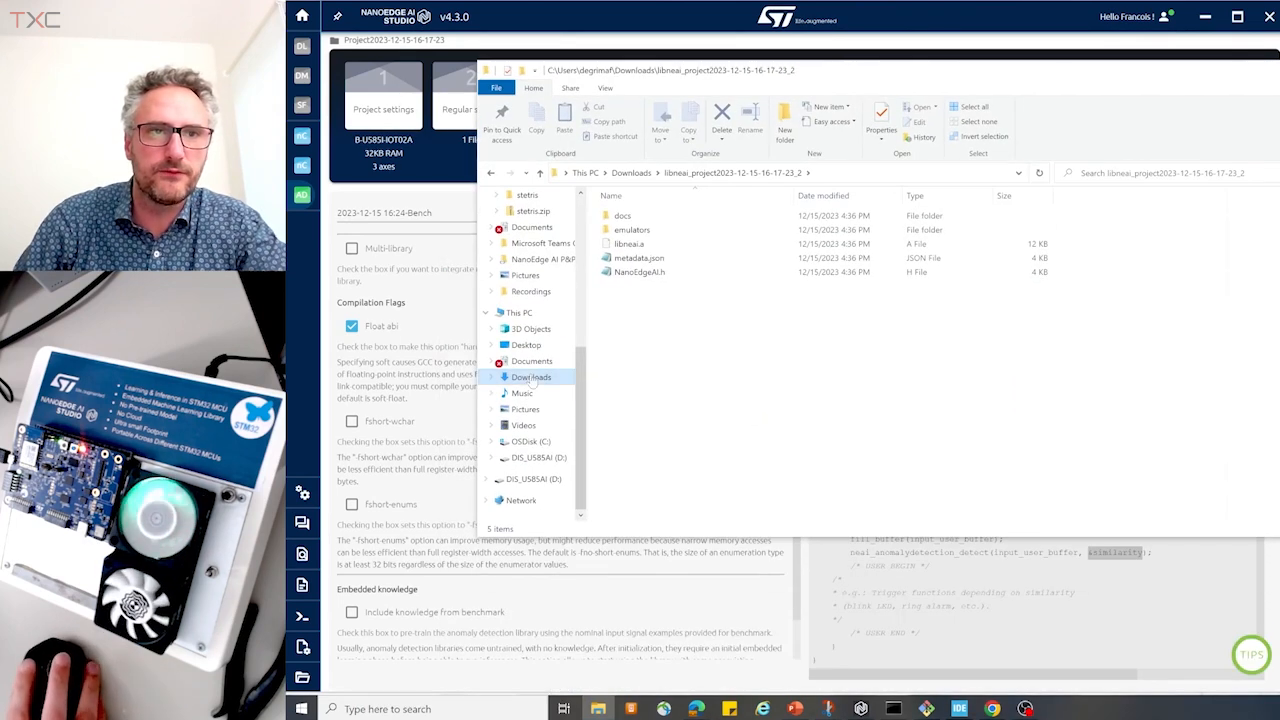
Look inside the emulators folder of the extracted library and return to the library's main folder
click(631, 232)
double_click(631, 232)
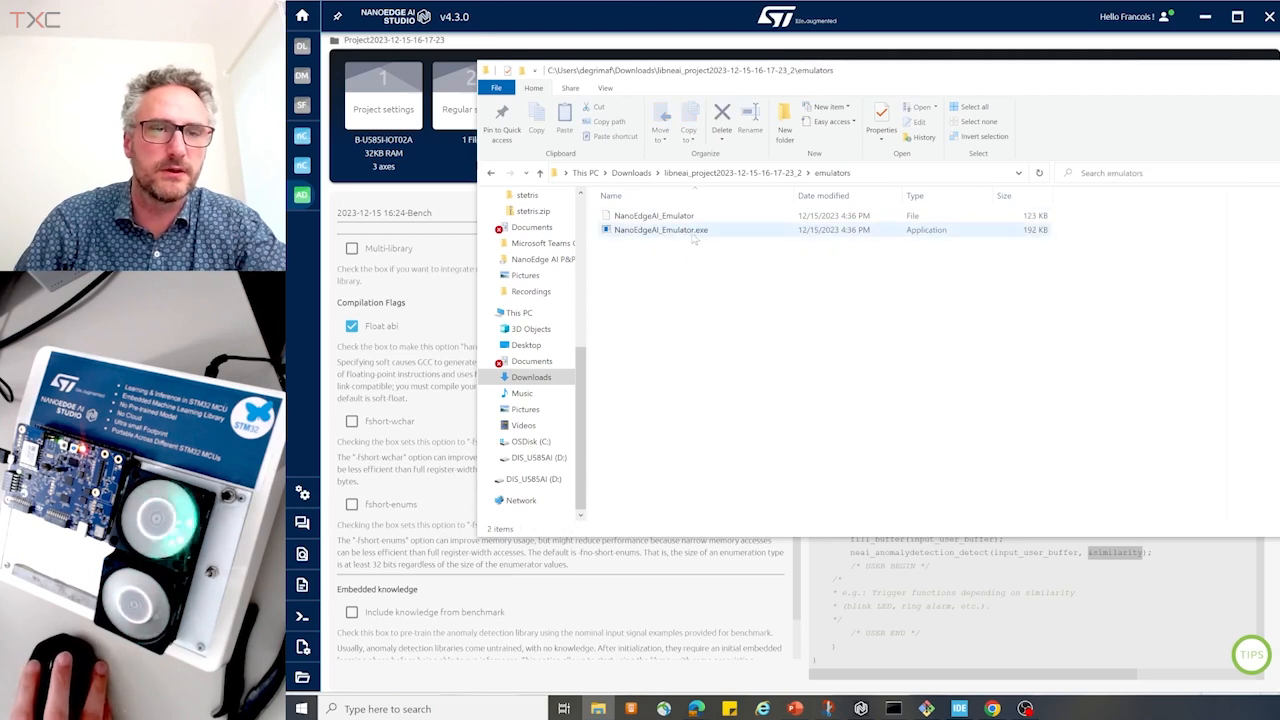
click(760, 174)
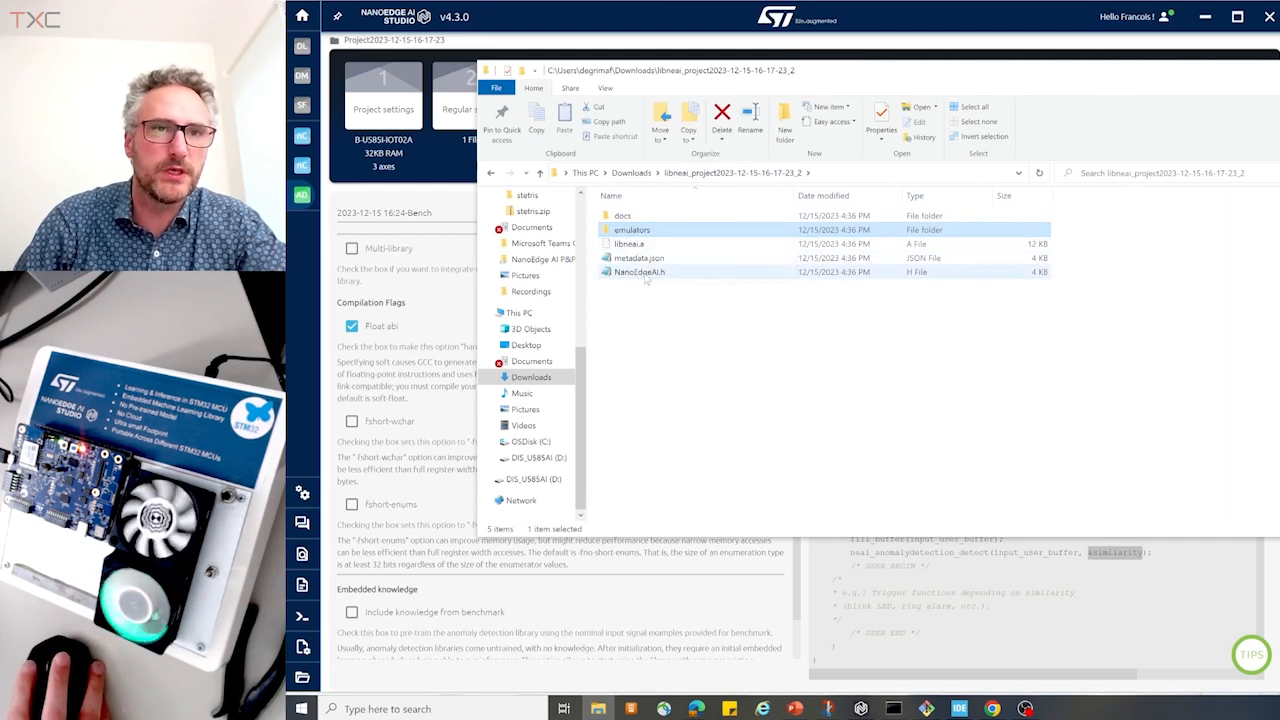
click(630, 313)
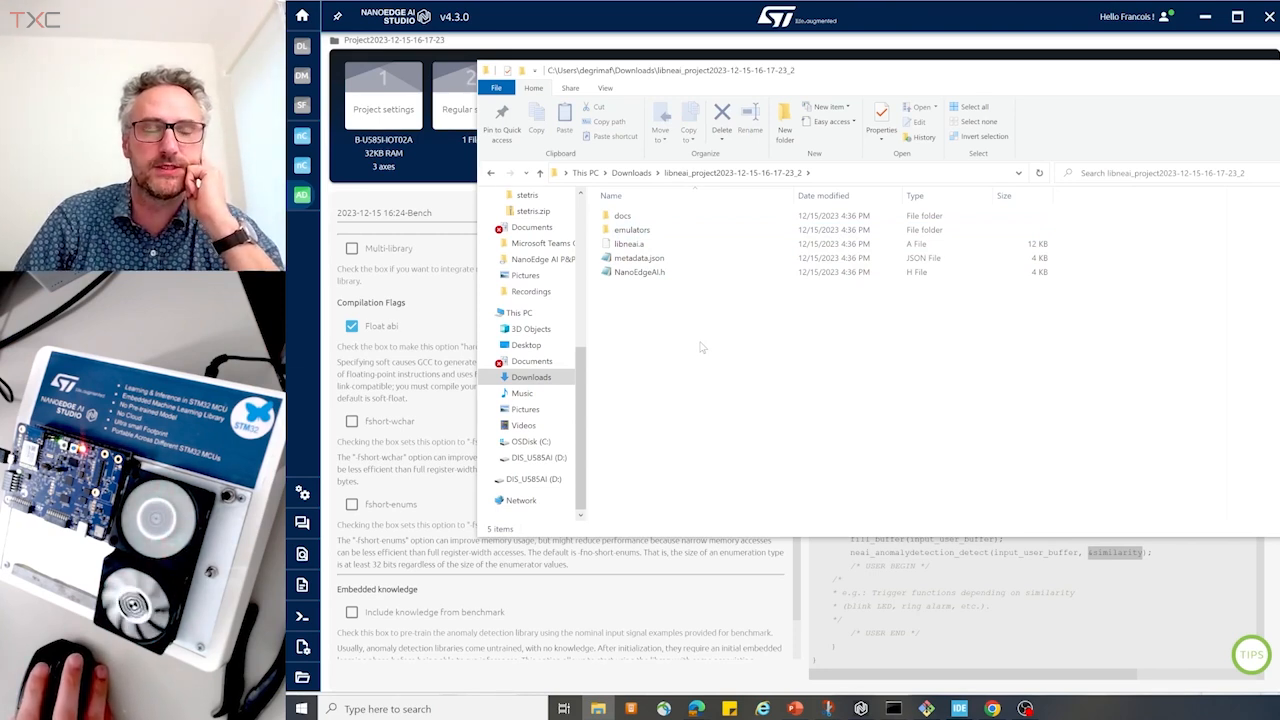
Switch to STM32CubeIDE and bring up main.c of the B-U585I-IOT02A_ISM330DHCX project
click(960, 709)
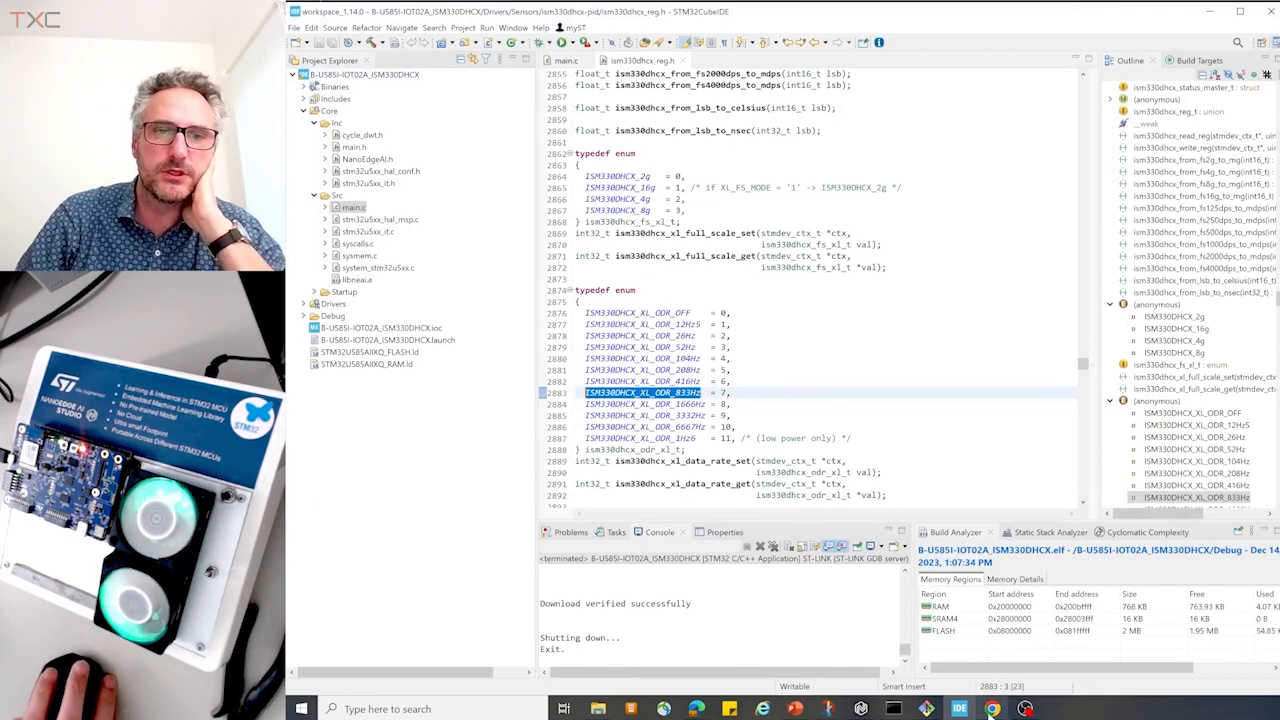
mouse_move(649, 465)
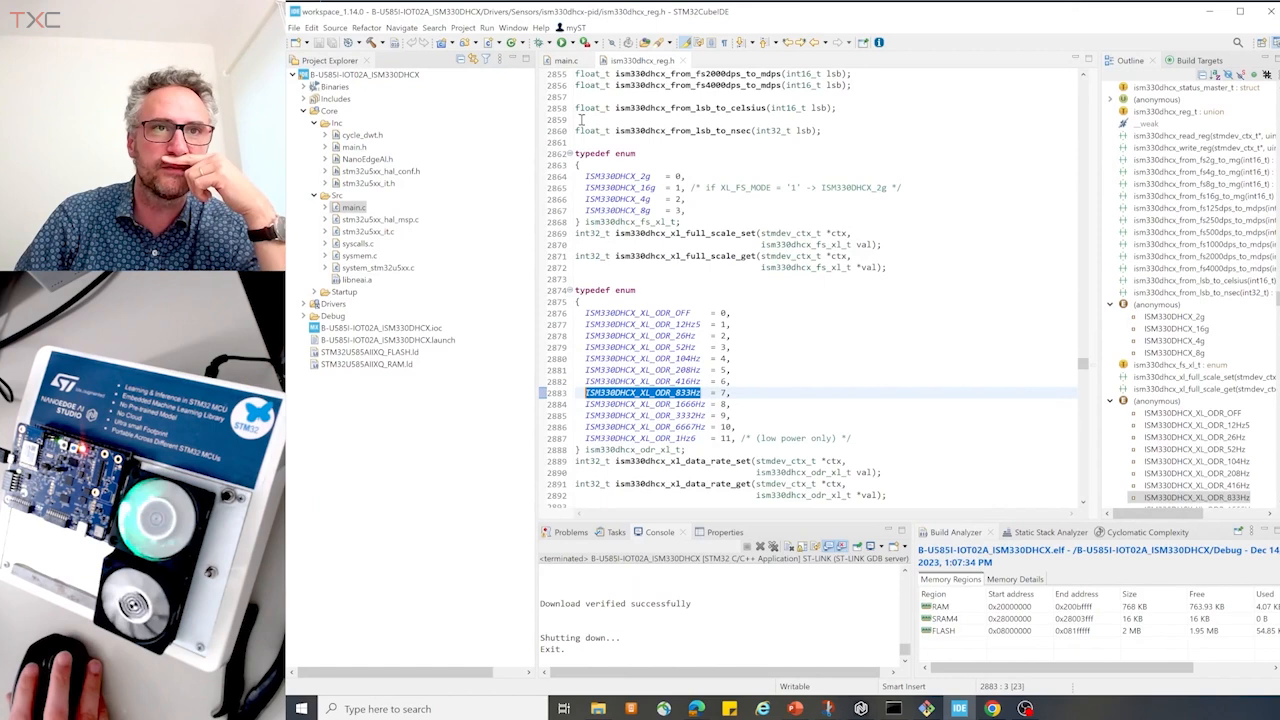
click(566, 61)
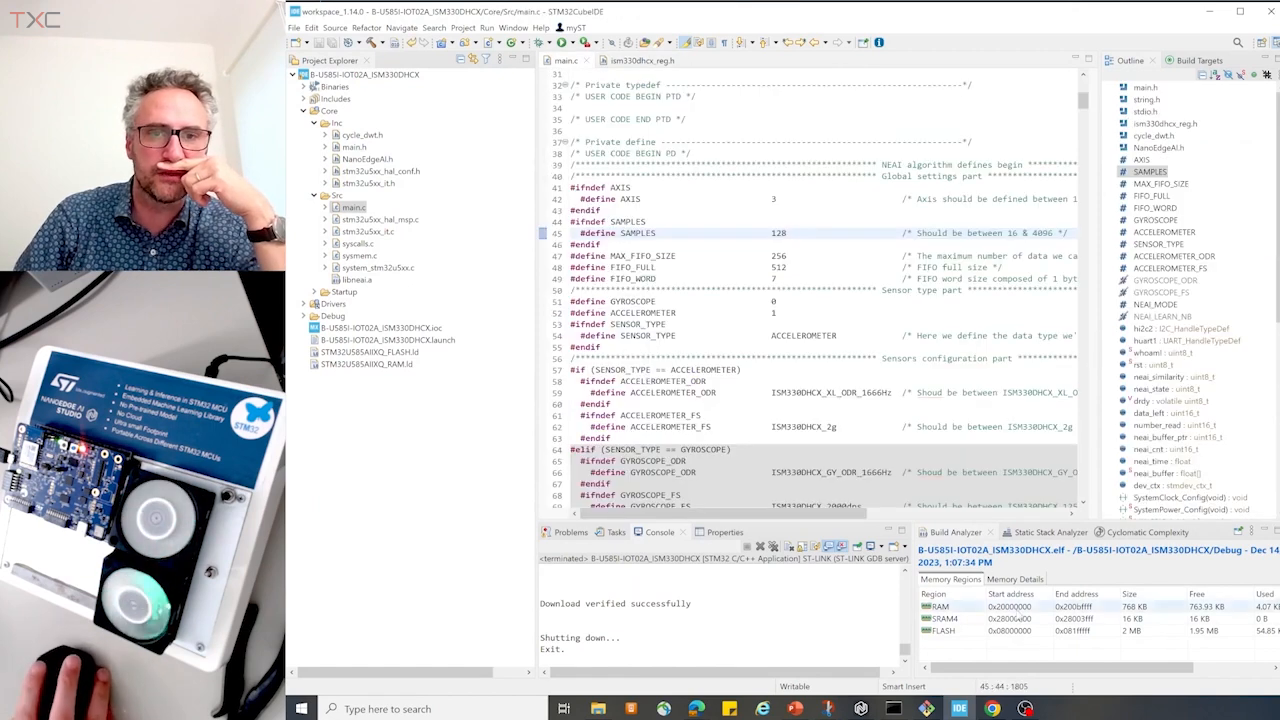
Look up the datalogger source code link for the B-U585I-IOT02A in NanoEdge AI Studio's data logger generator, and return to STM32CubeIDE
click(861, 708)
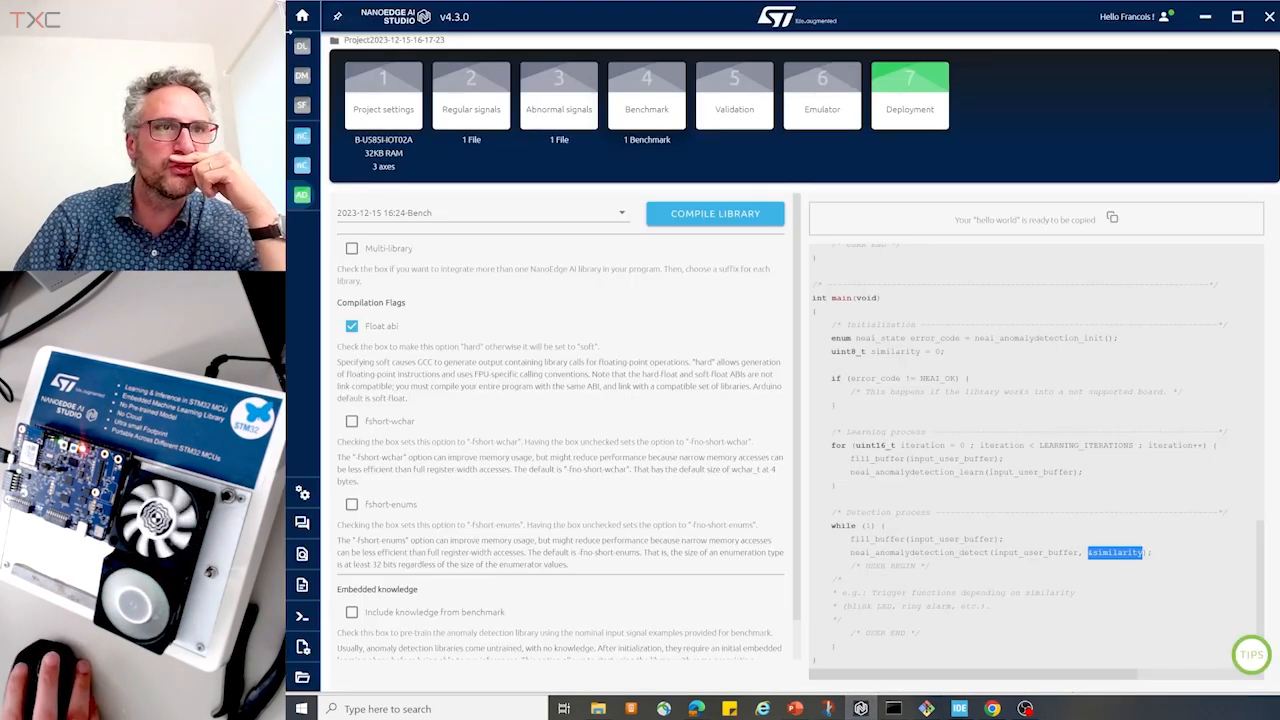
click(303, 48)
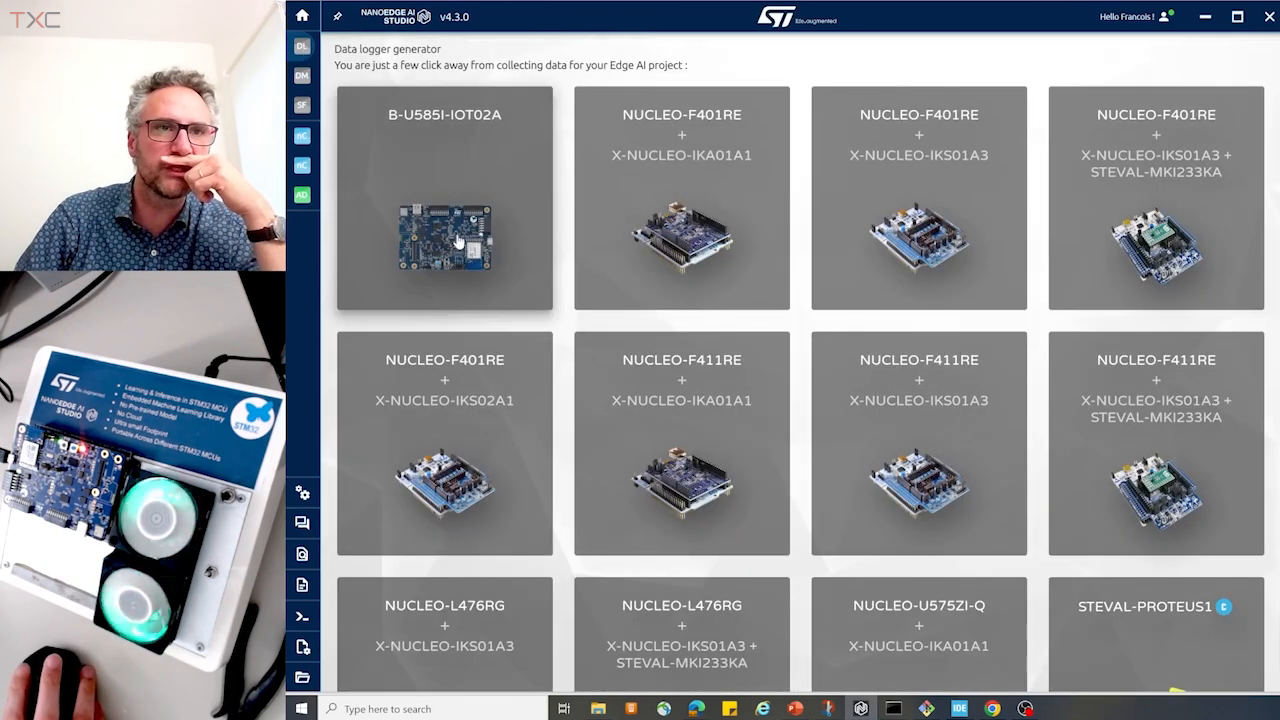
click(456, 232)
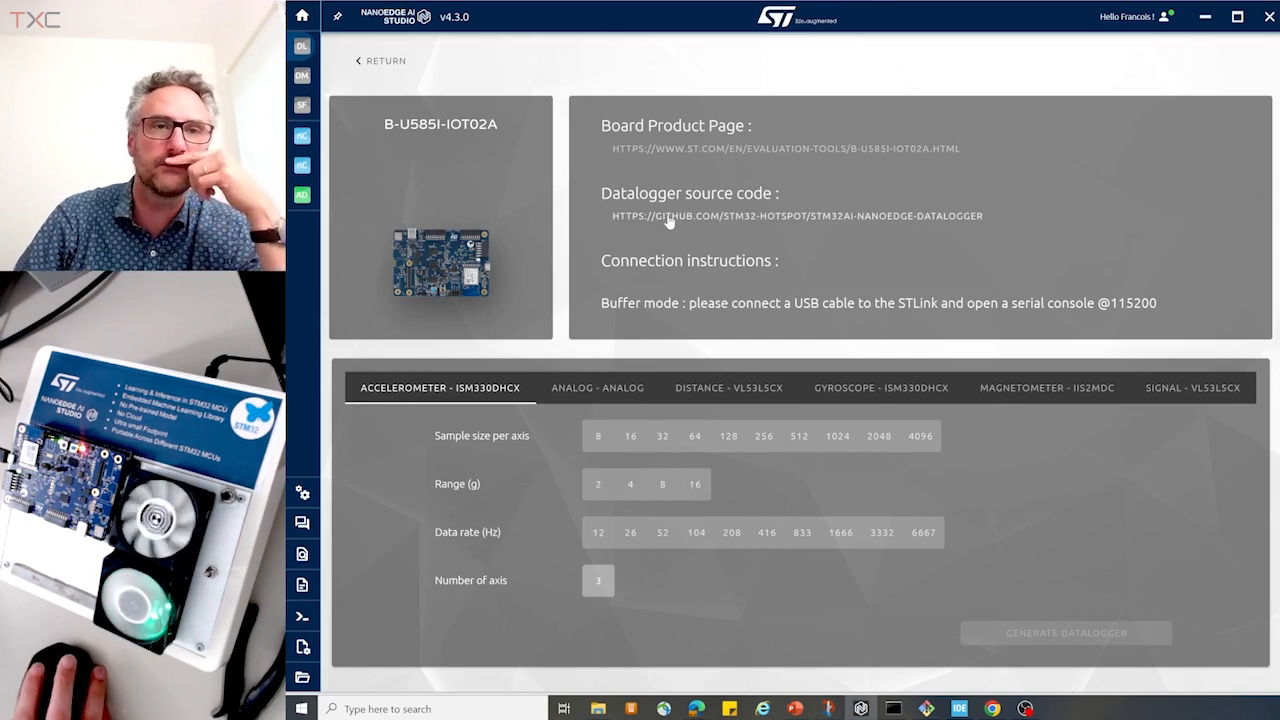
click(1204, 18)
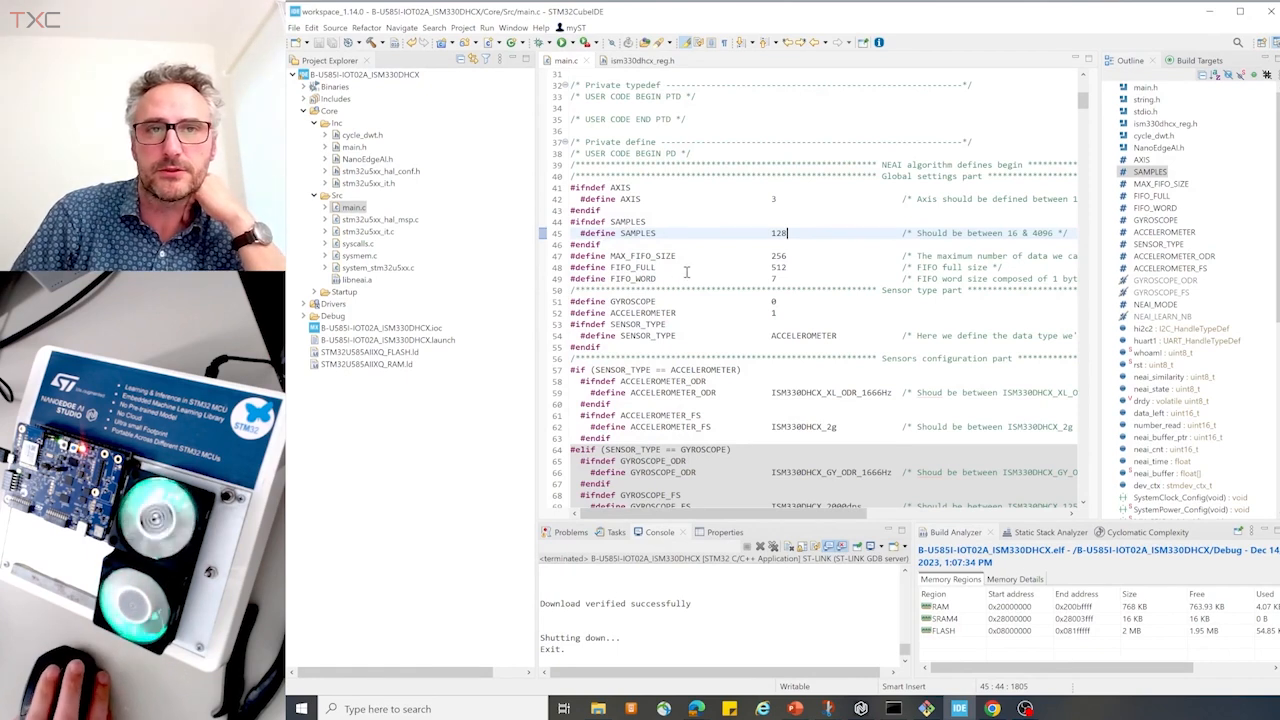
Check the SAMPLES definition in main.c against the number of values per axis in the NanoEdge AI Studio anomaly detection project's regular signal
scroll(687, 272, down, 2)
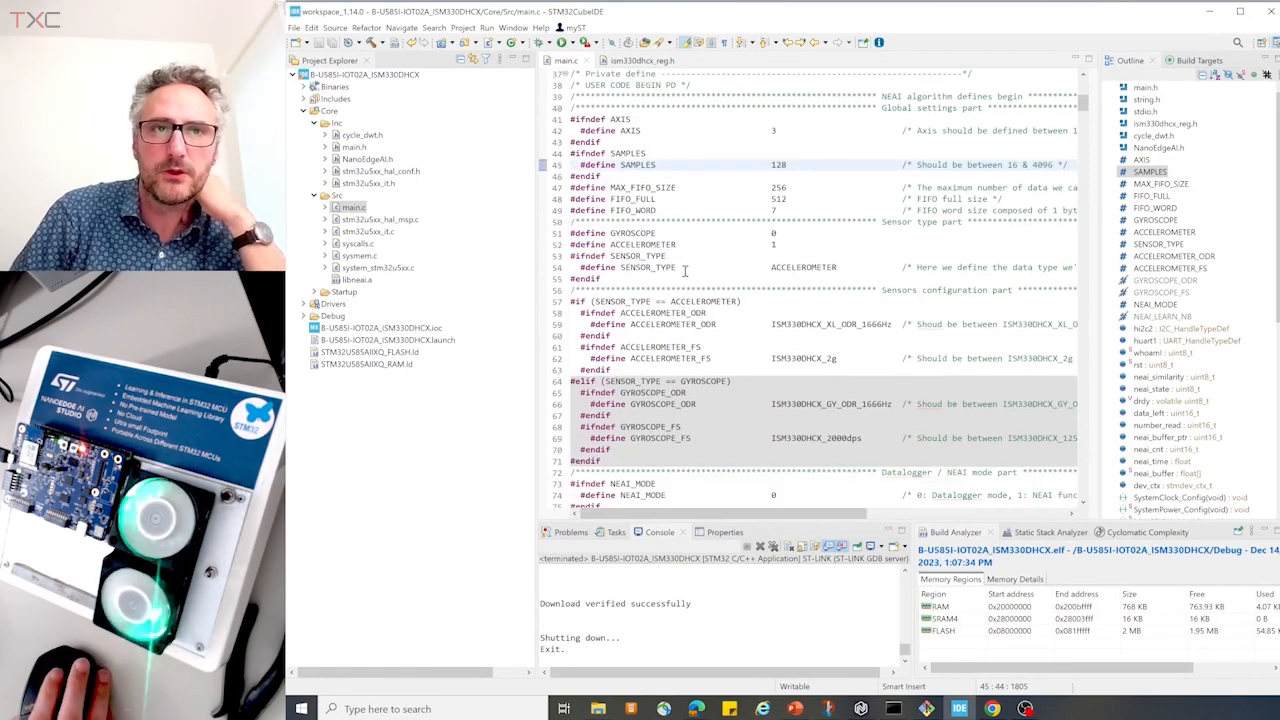
click(785, 164)
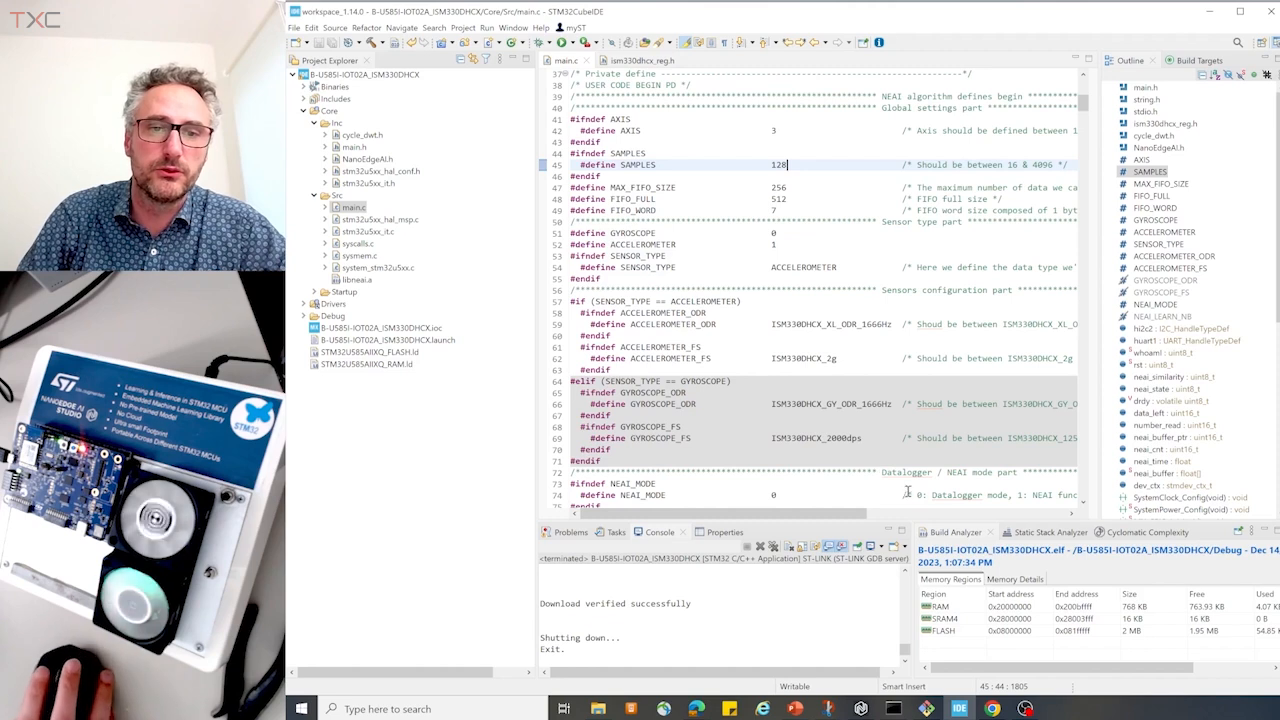
click(860, 708)
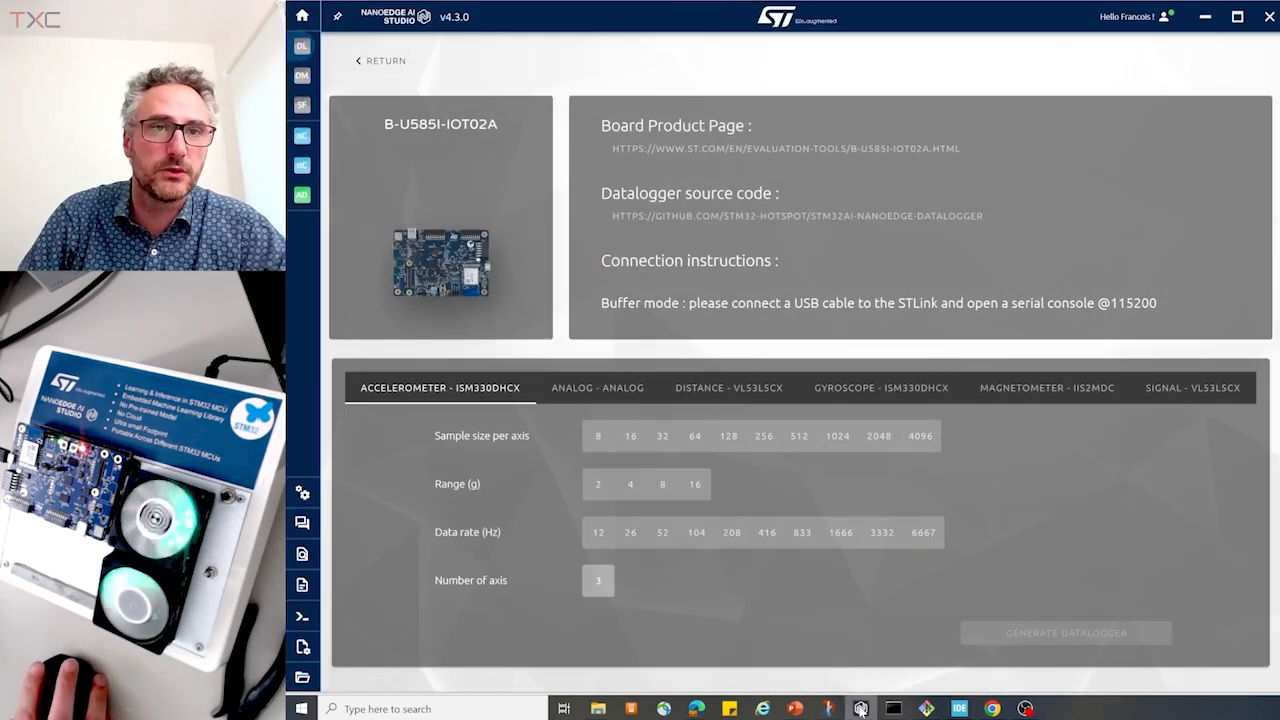
click(304, 166)
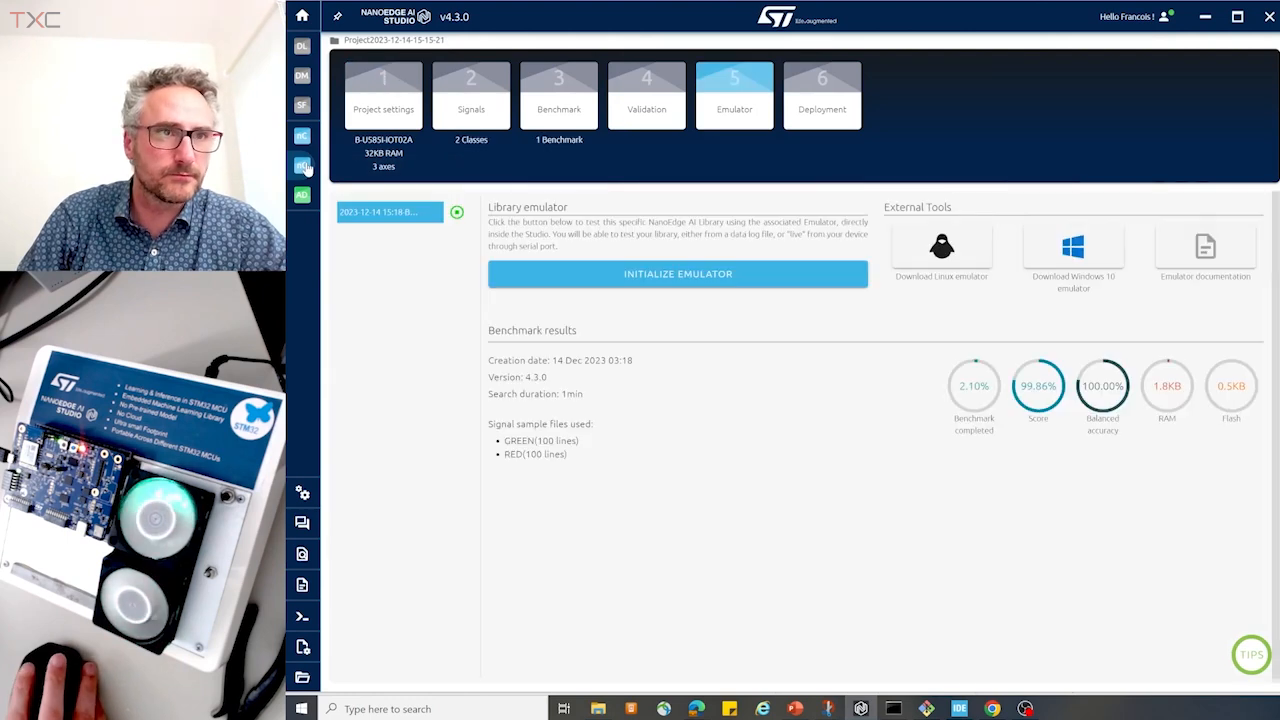
click(300, 197)
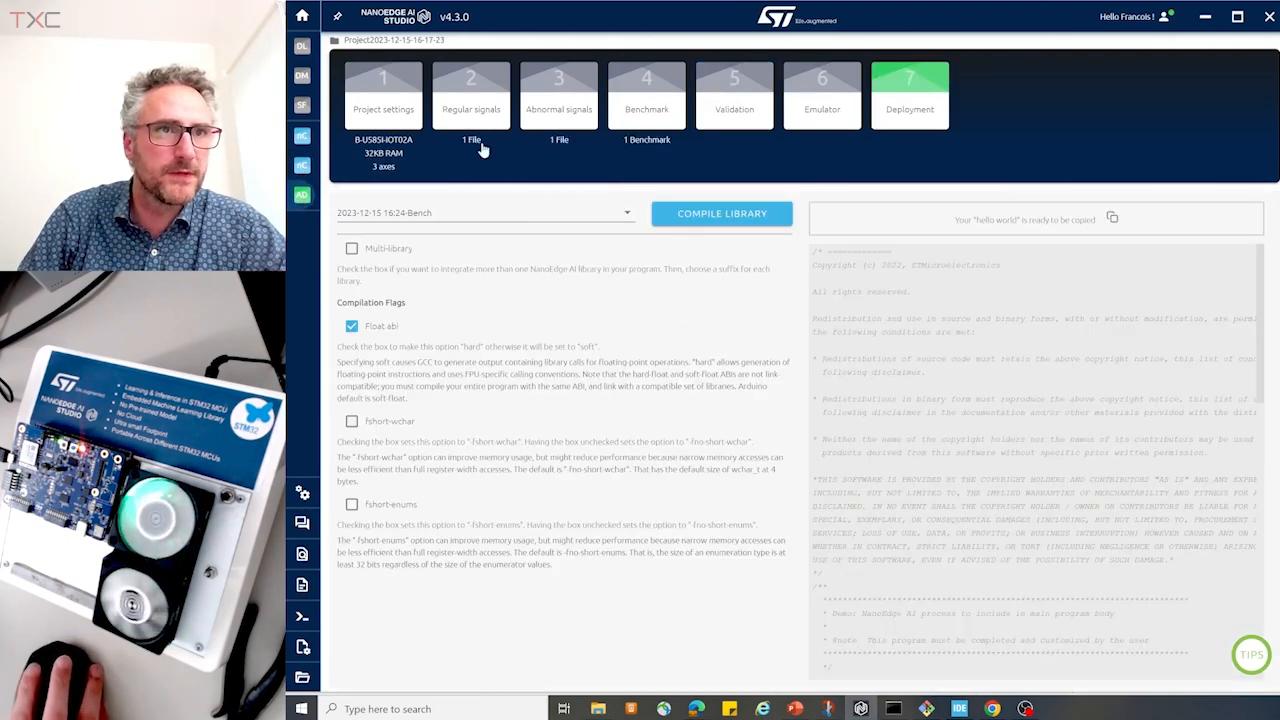
click(473, 107)
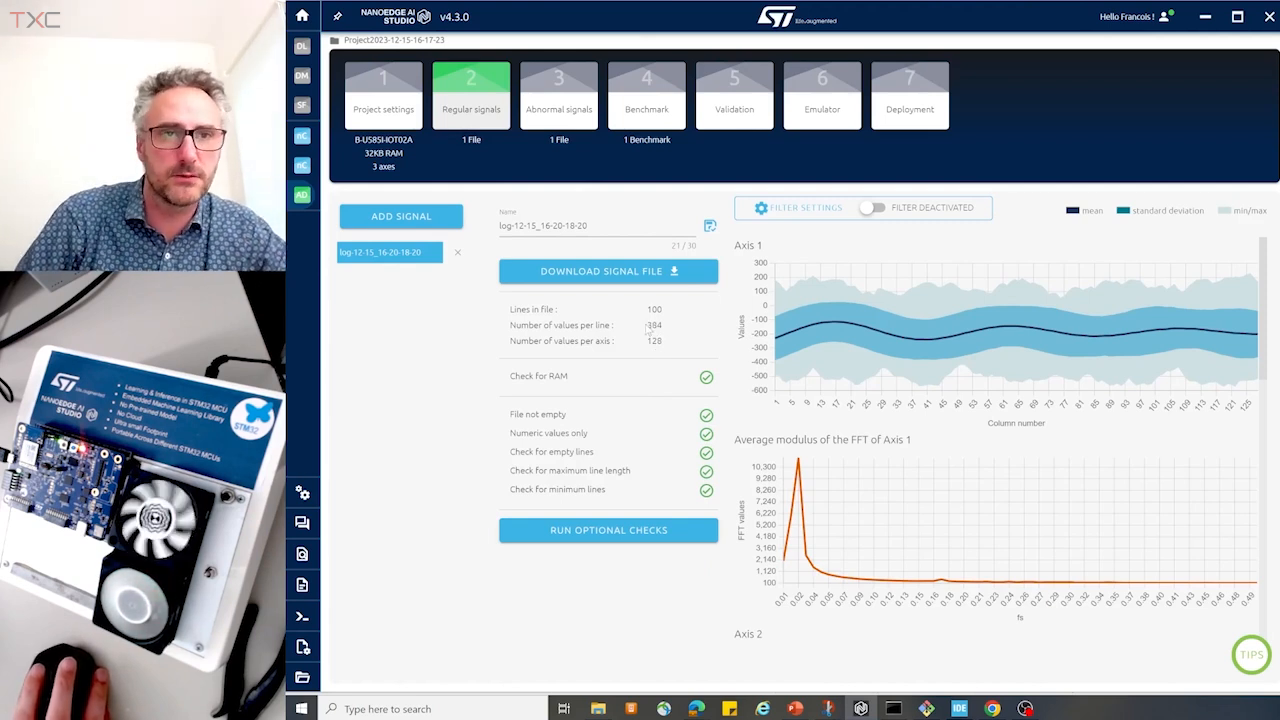
click(959, 708)
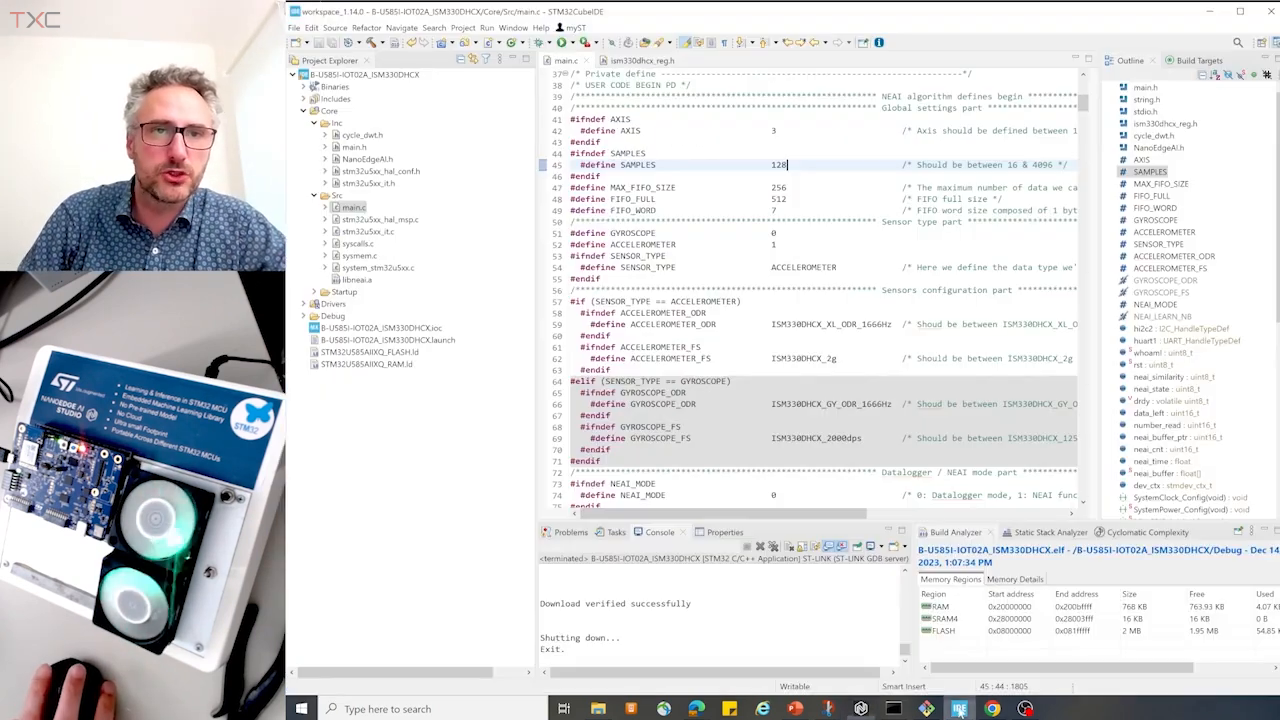
double_click(778, 164)
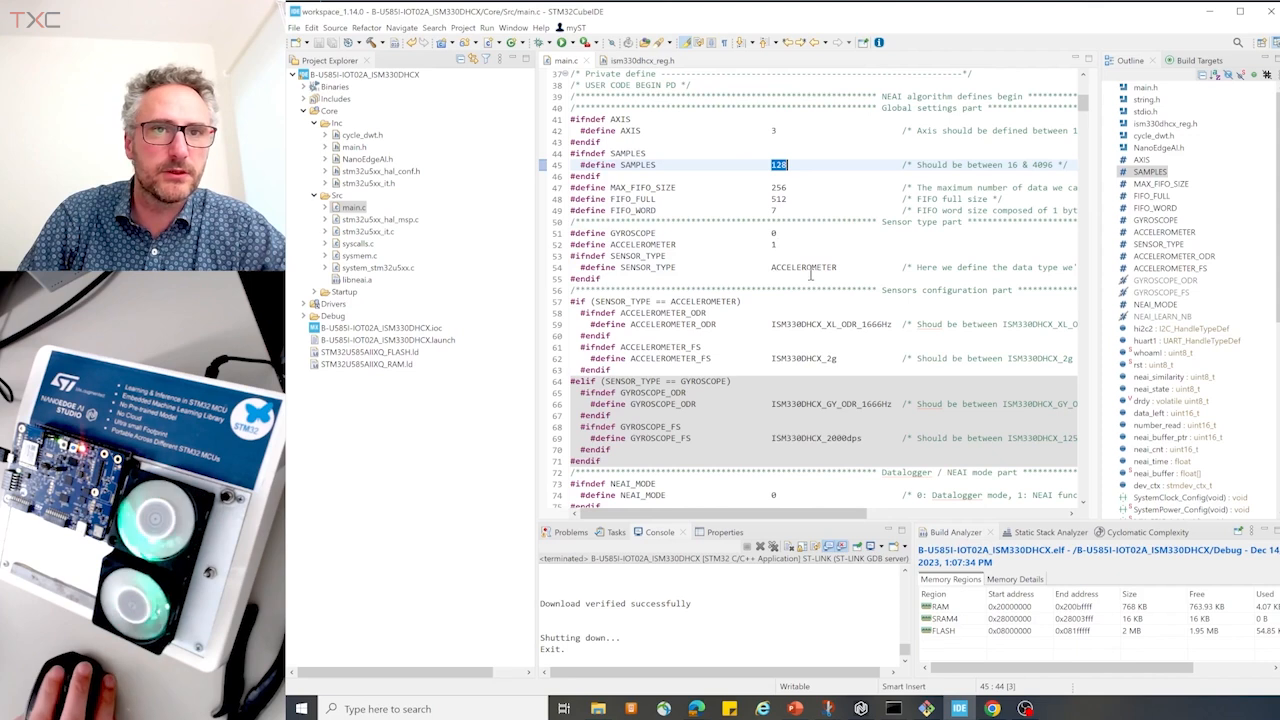
Open the declaration of the ACCELEROMETER_ODR value to examine the available data rates in ism330dhcx_reg.h, and return to main.c
scroll(778, 264, down, 2)
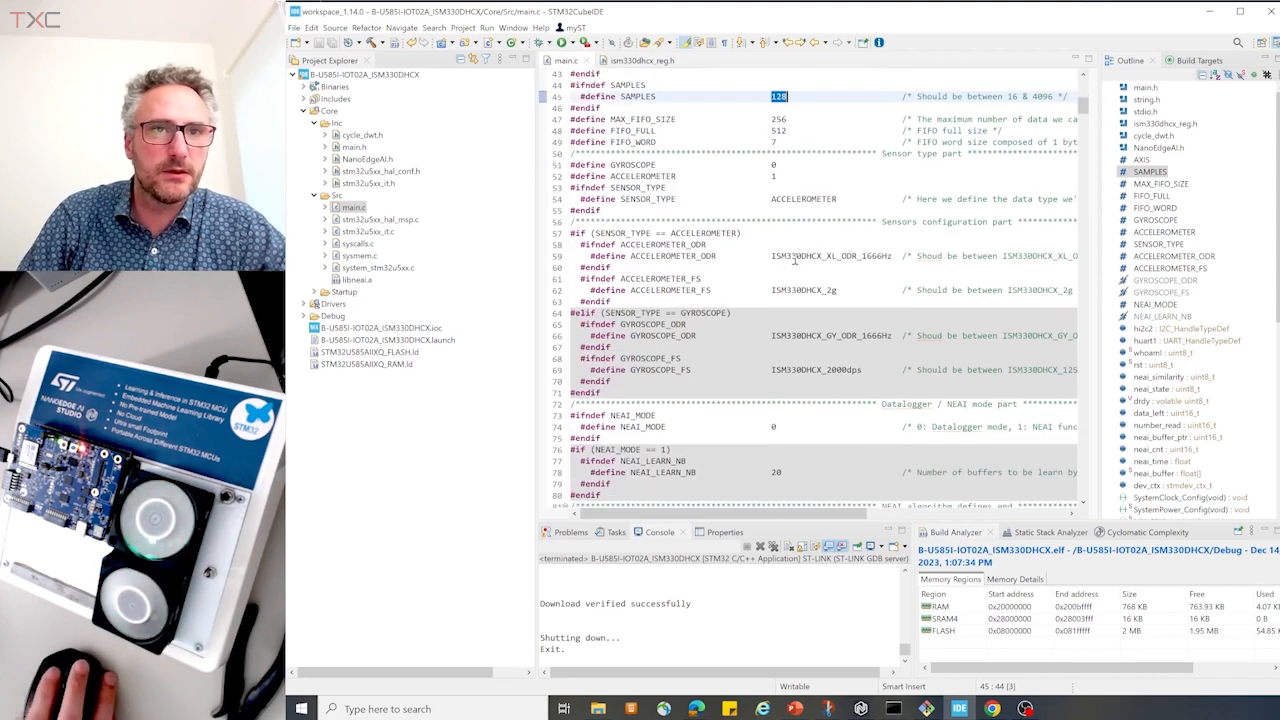
click(864, 256)
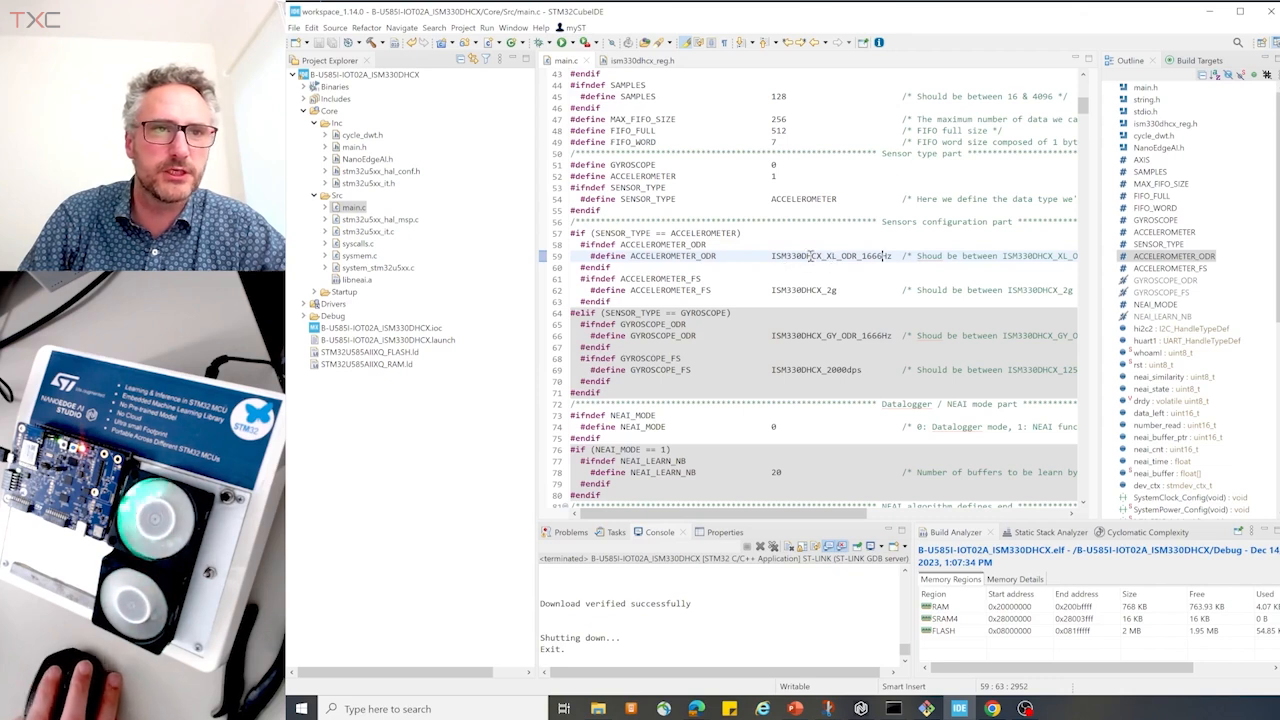
right_click(810, 256)
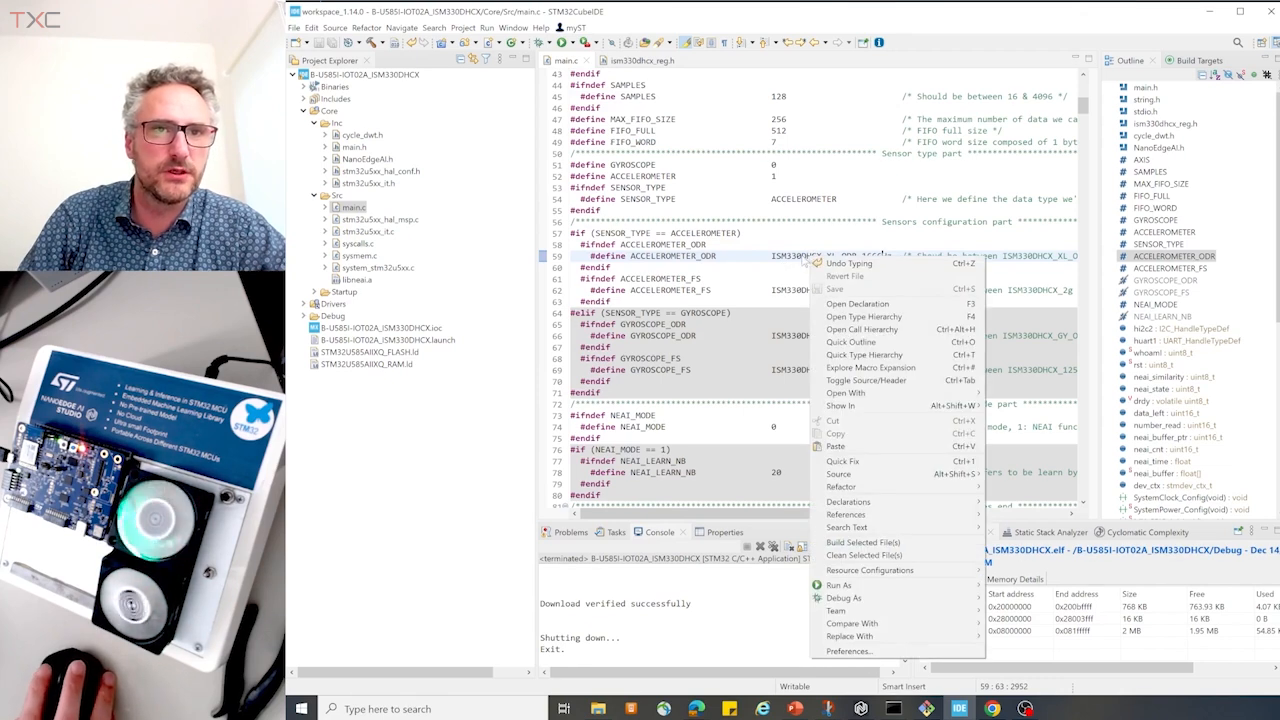
key(Escape)
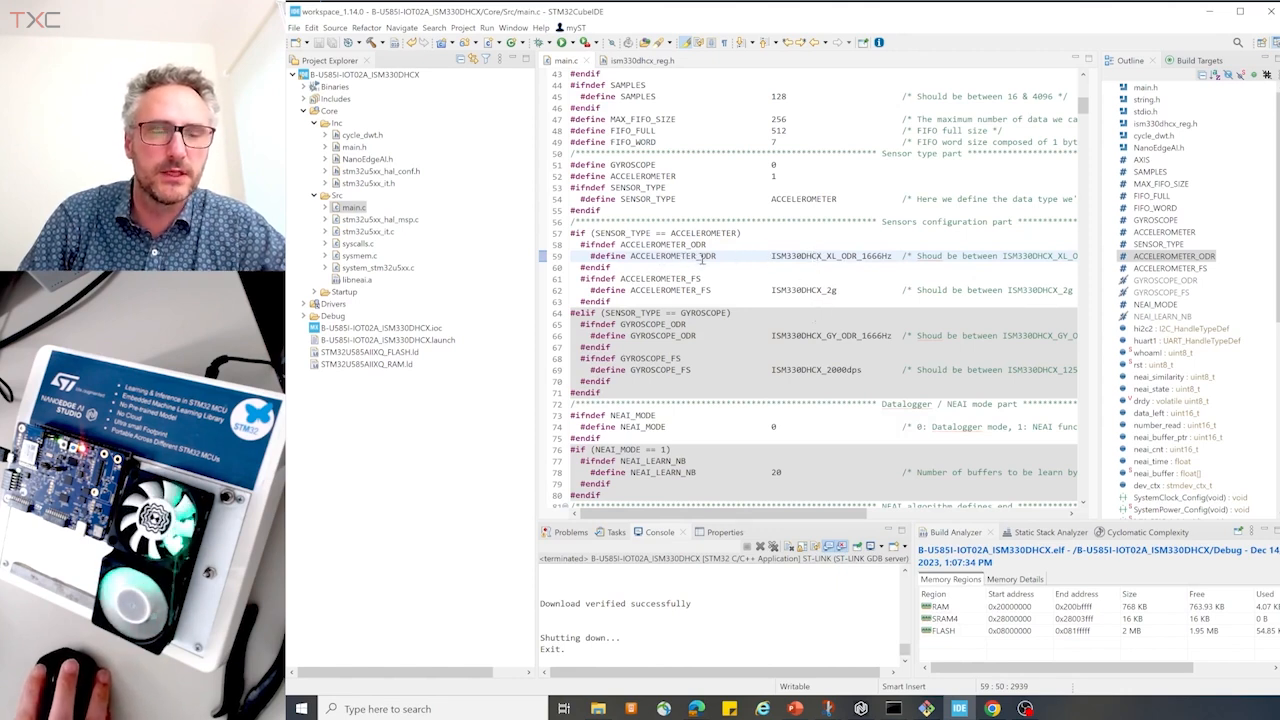
right_click(817, 256)
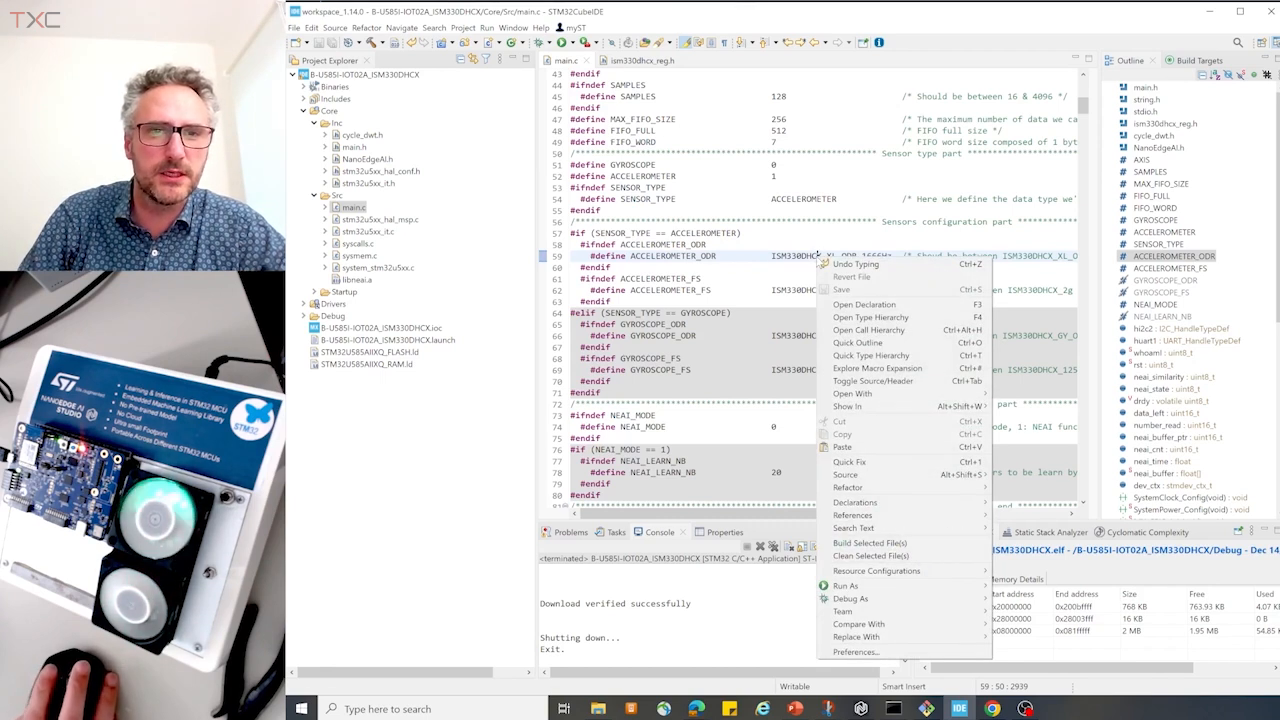
click(862, 304)
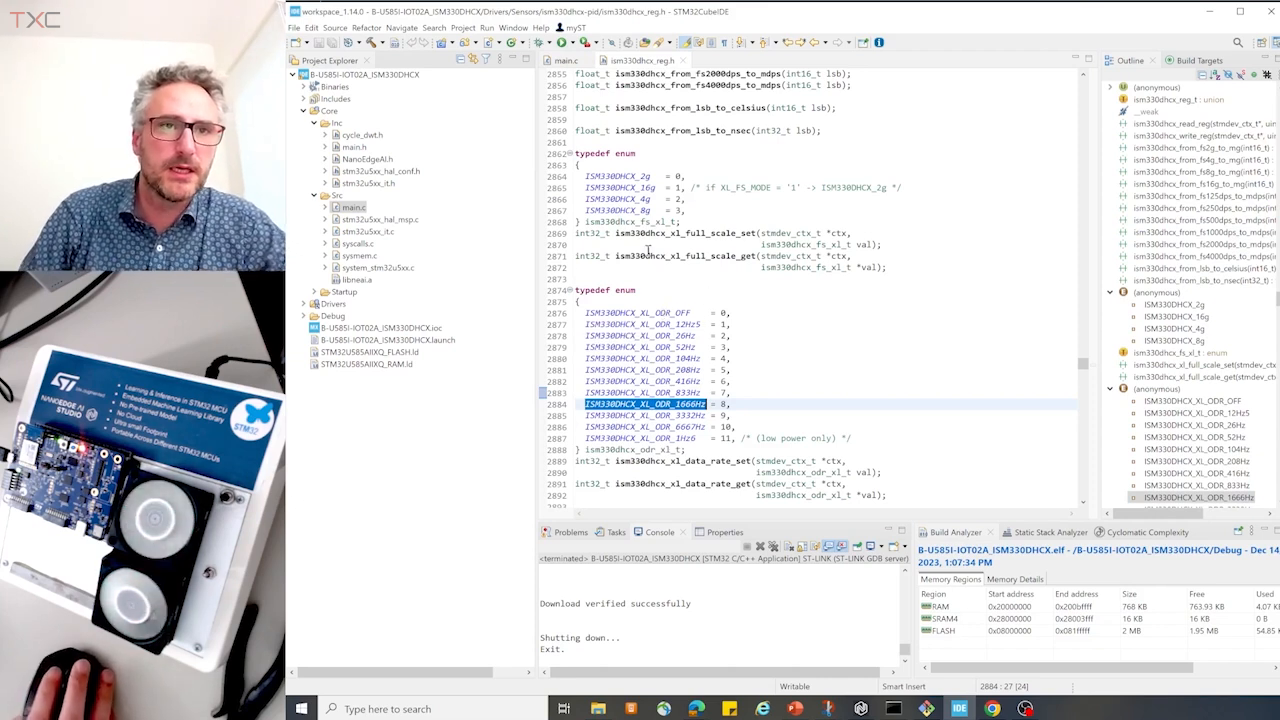
click(570, 62)
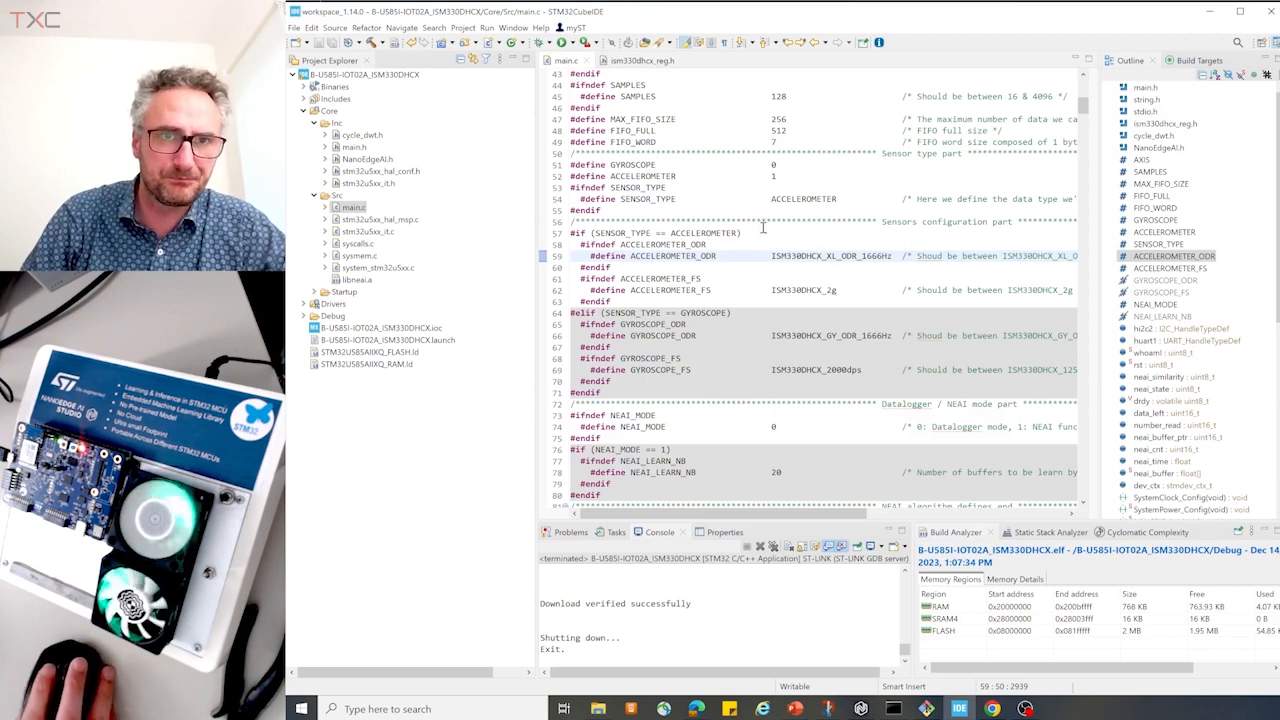
Set the NEAI_MODE definition in main.c to 1 for the NEAI function mode
scroll(790, 374, down, 2)
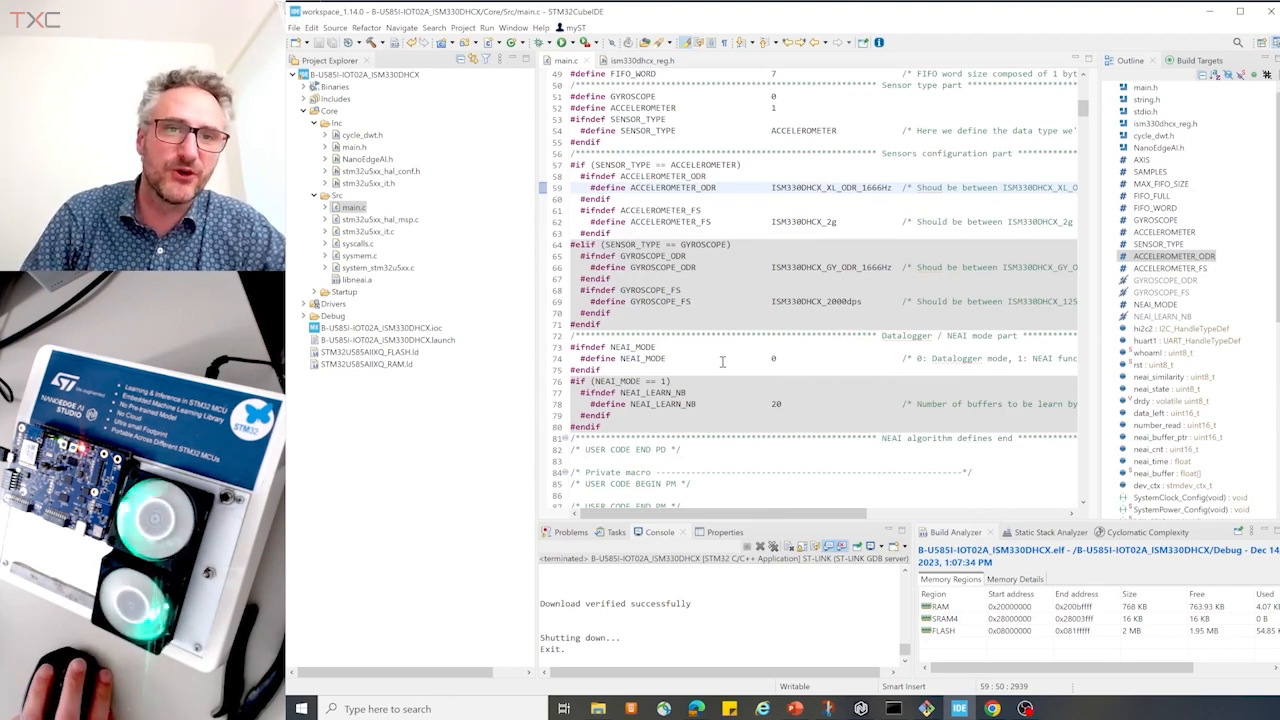
scroll(755, 356, down, 1)
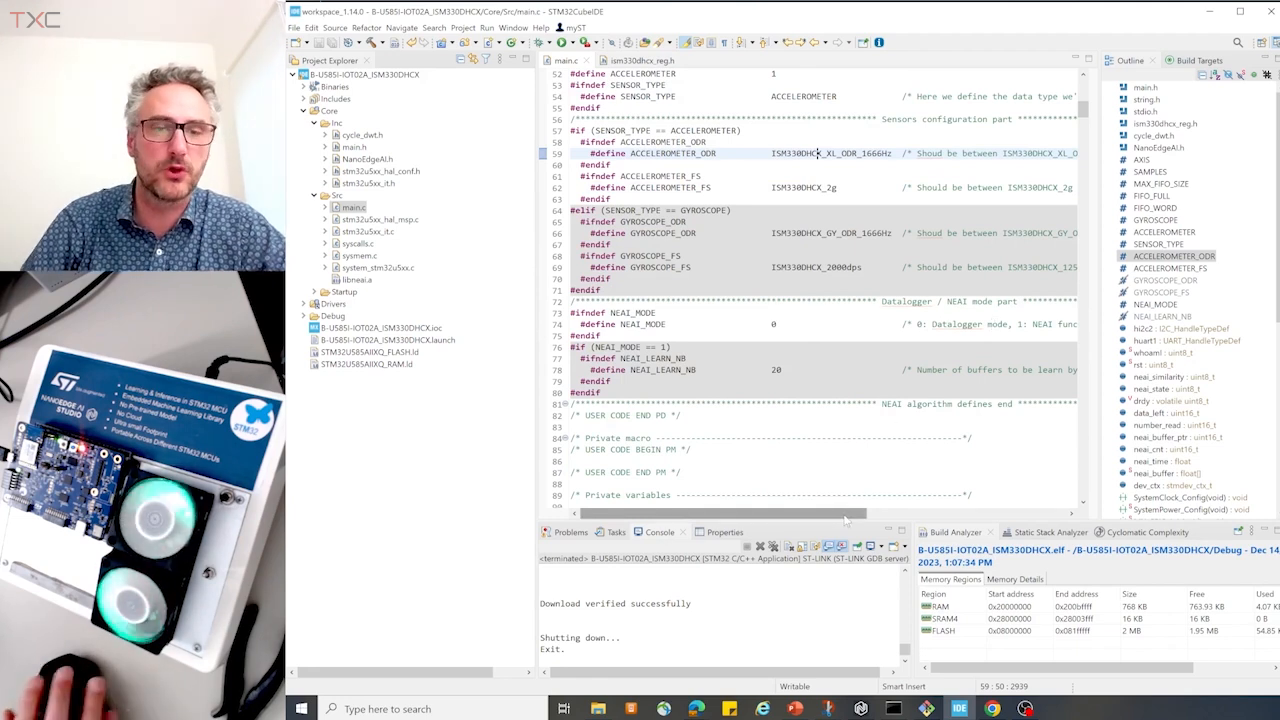
mouse_move(845, 519)
mouse_down()
mouse_move(895, 517)
mouse_move(843, 515)
mouse_up()
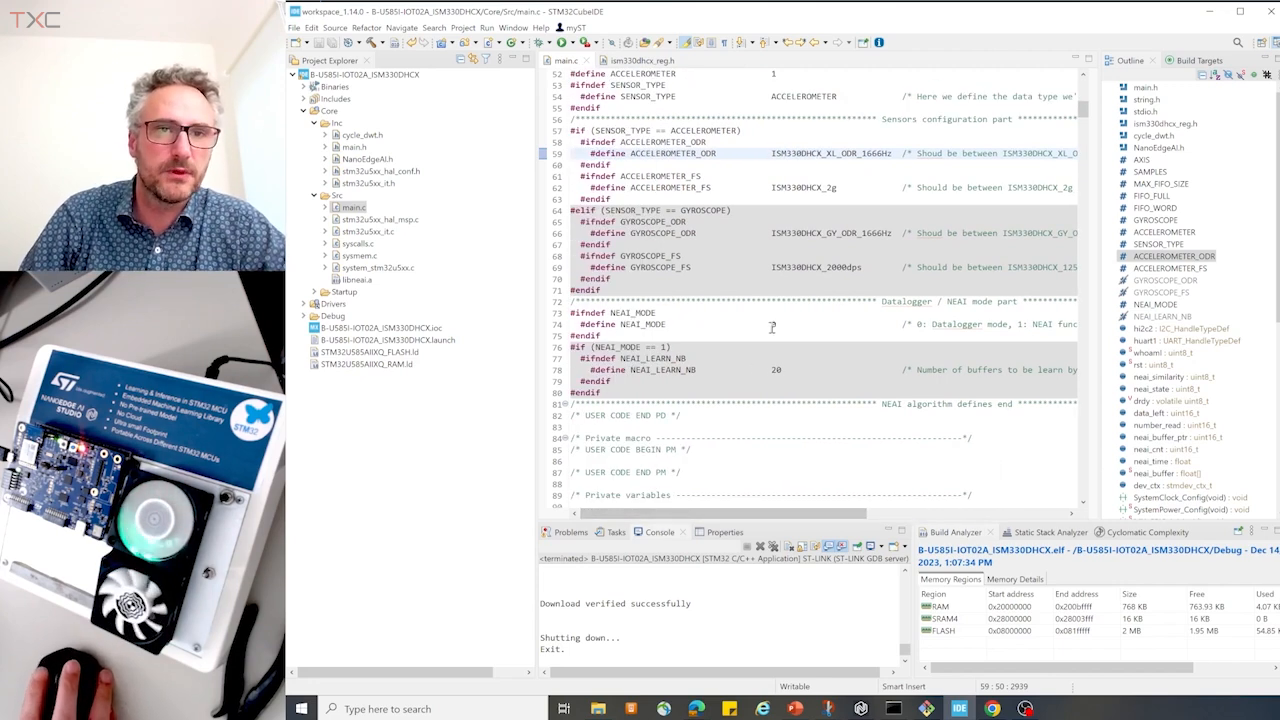
double_click(771, 325)
text(1)
key(ctrl+z)
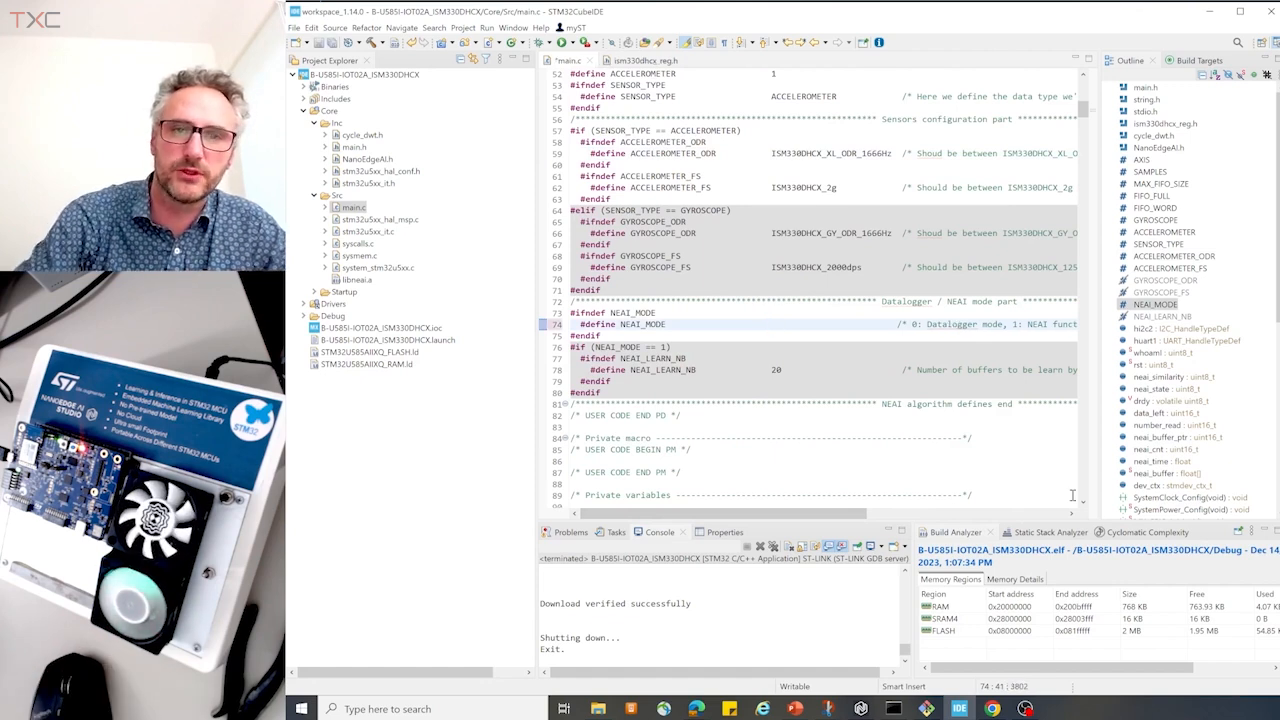
text(1)
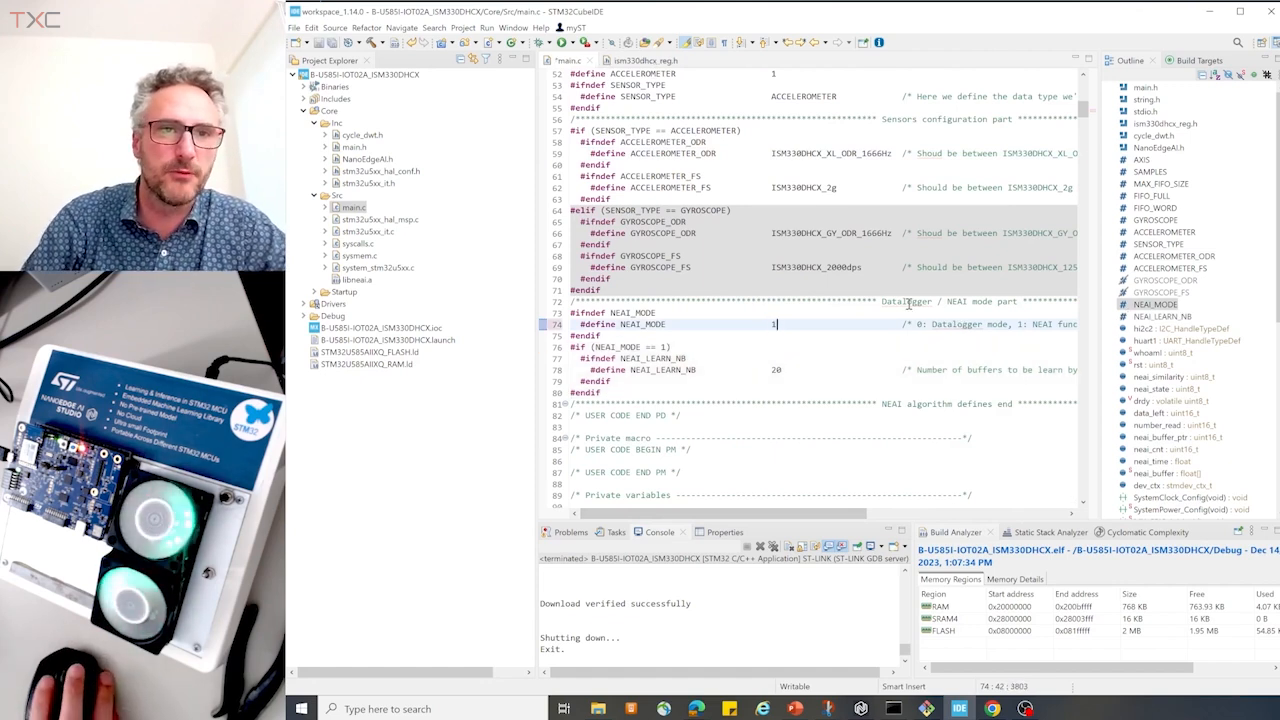
Set the NEAI_LEARN_NB definition to 60 learning buffers and save main.c
click(773, 369)
key(BackSpace)
text(2)
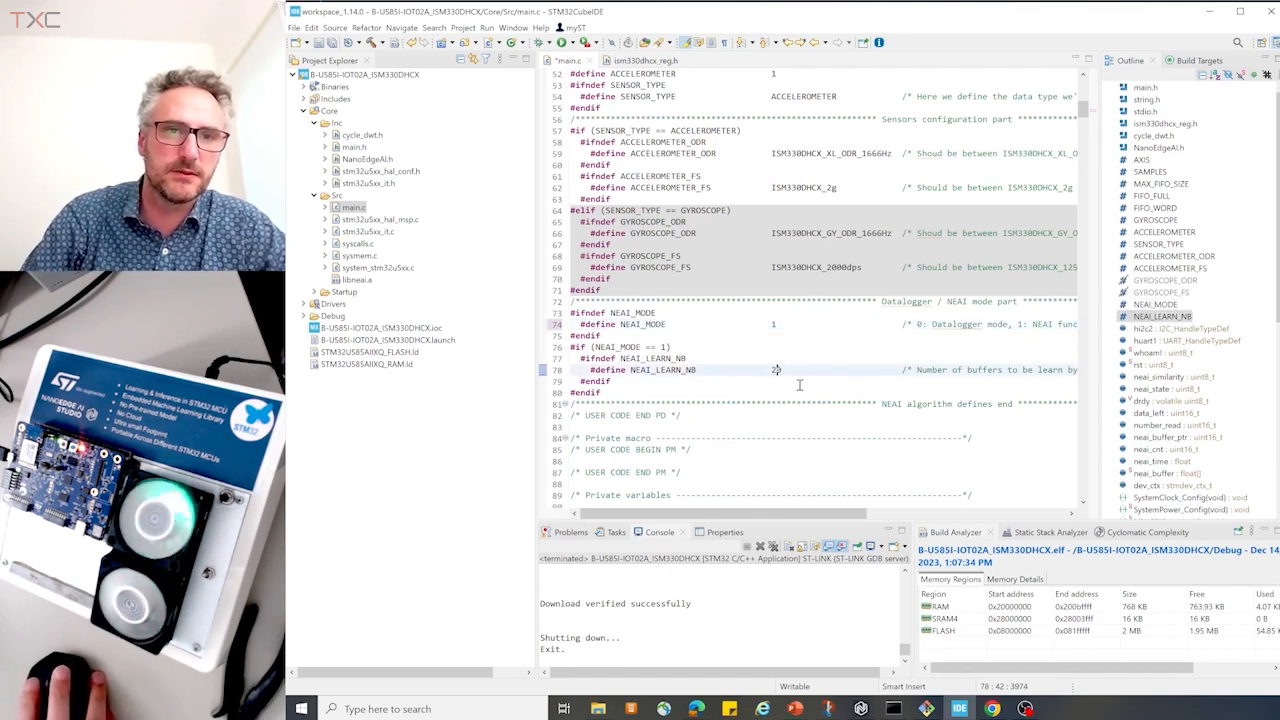
key(BackSpace)
text(6)
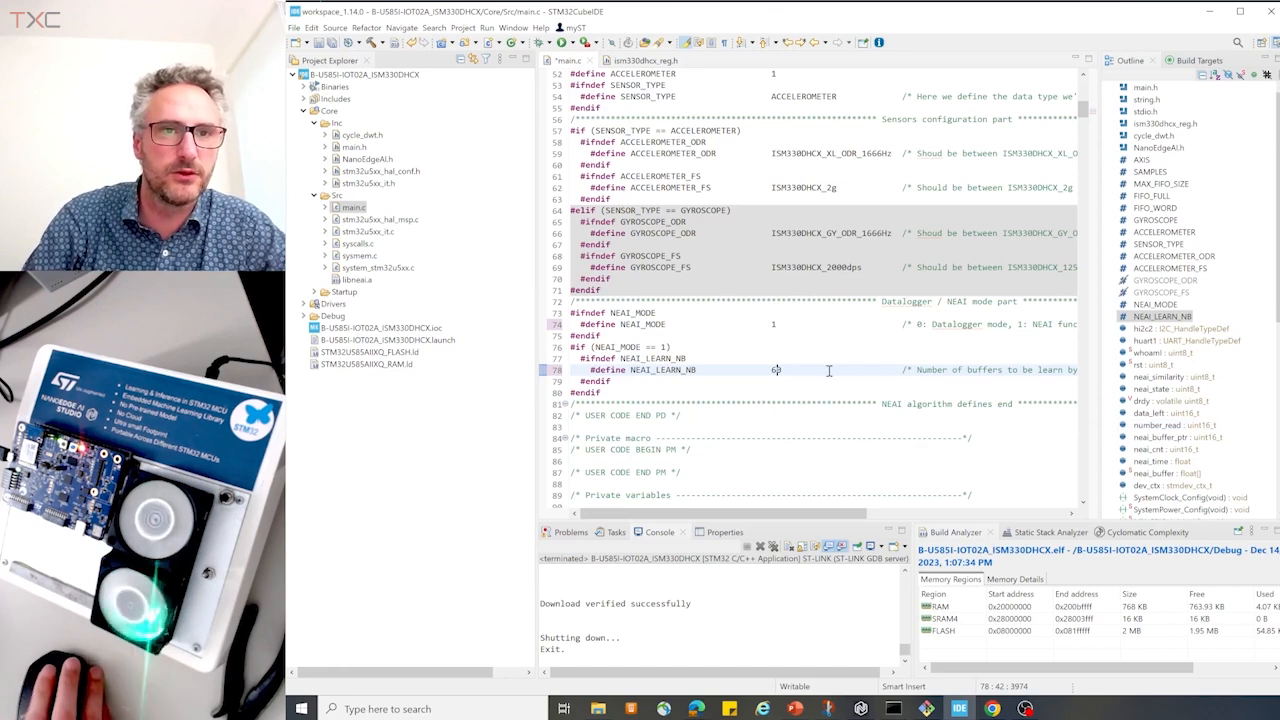
scroll(829, 371, down, 3)
scroll(829, 371, down, 3)
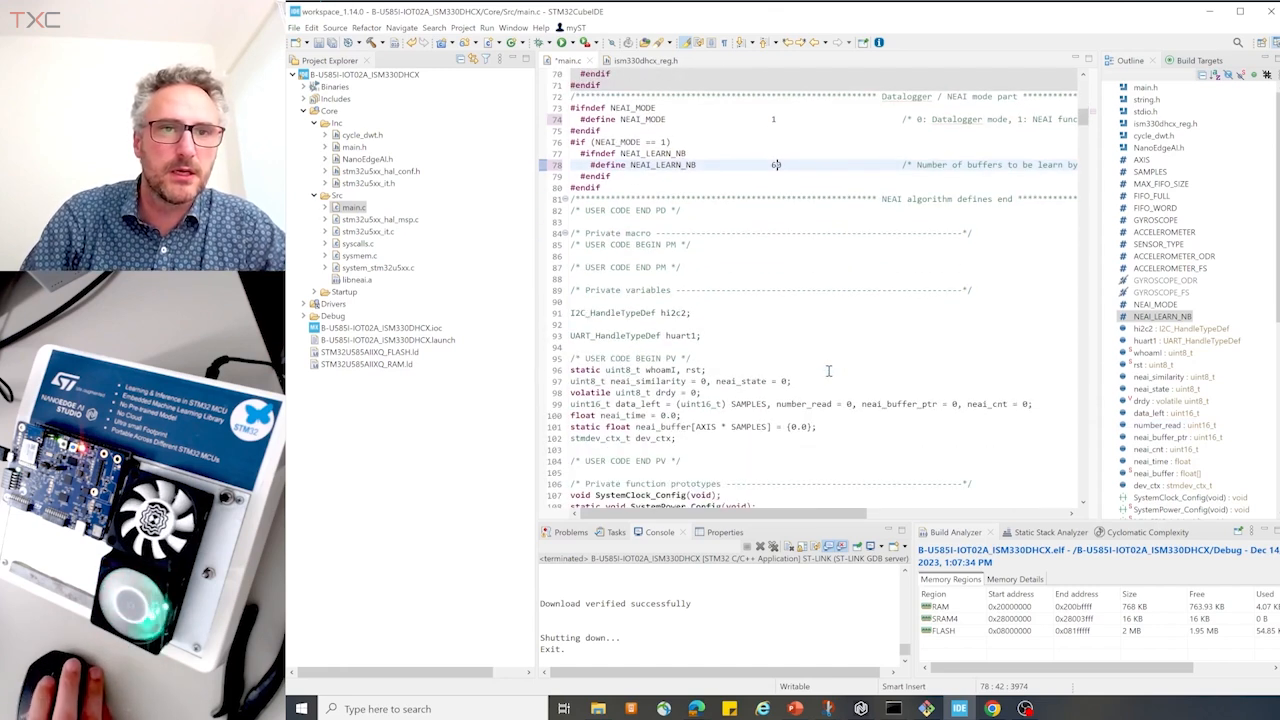
scroll(829, 371, up, 6)
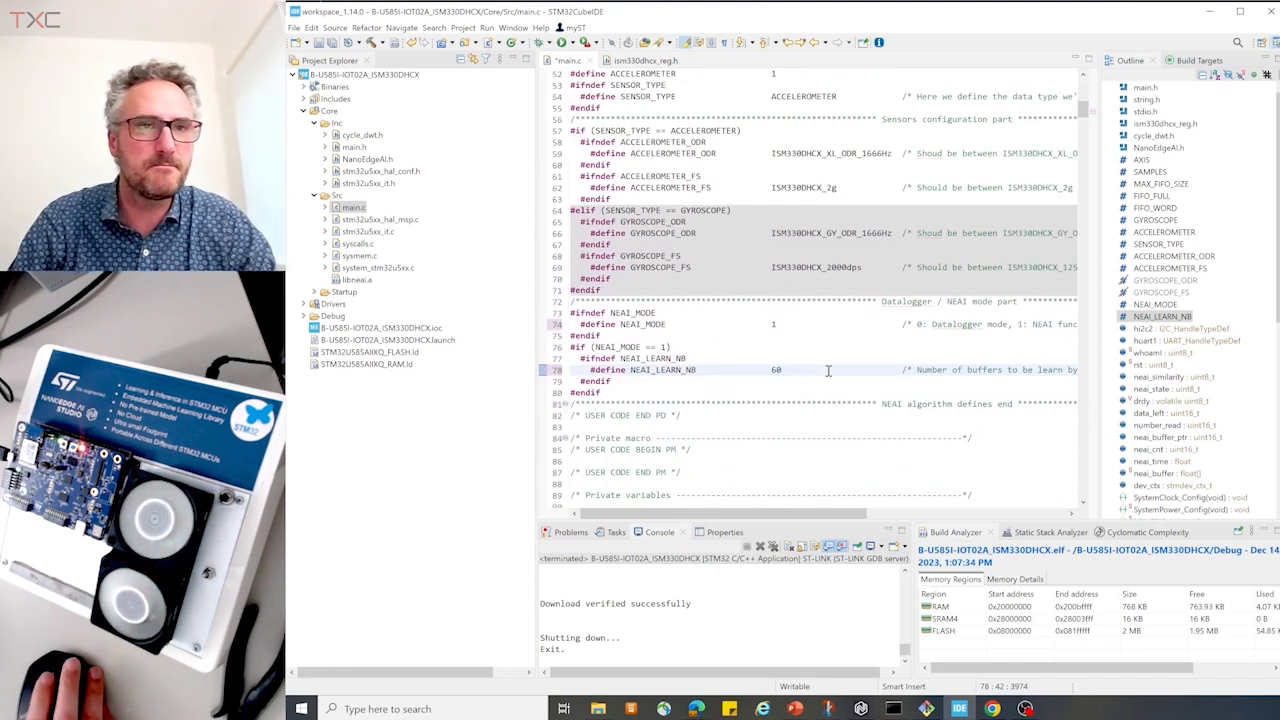
key(ctrl+s)
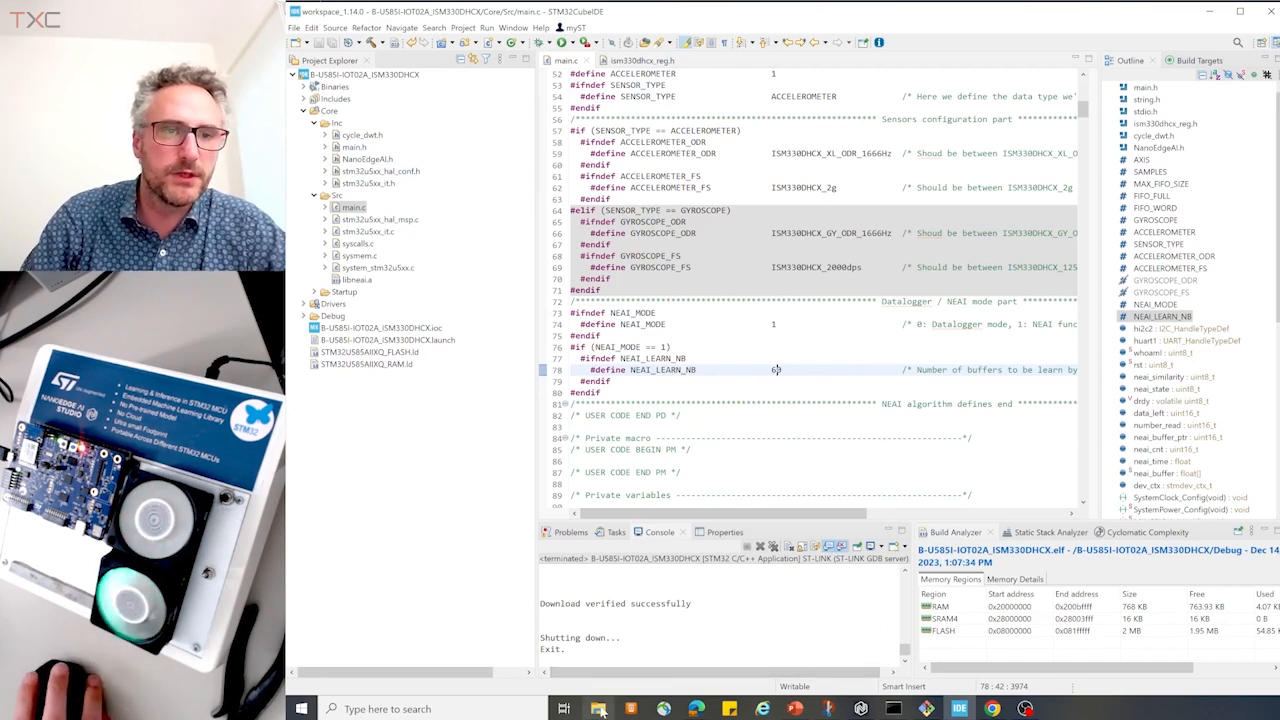
mouse_move(600, 709)
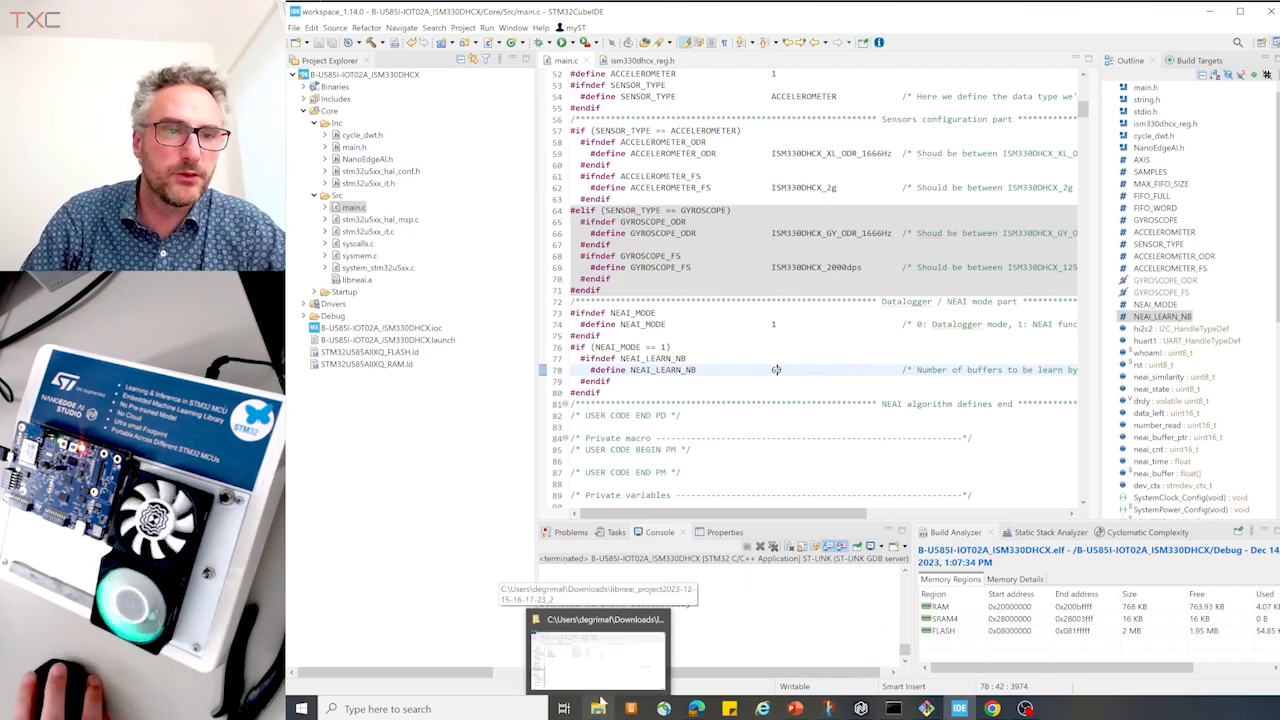
click(597, 678)
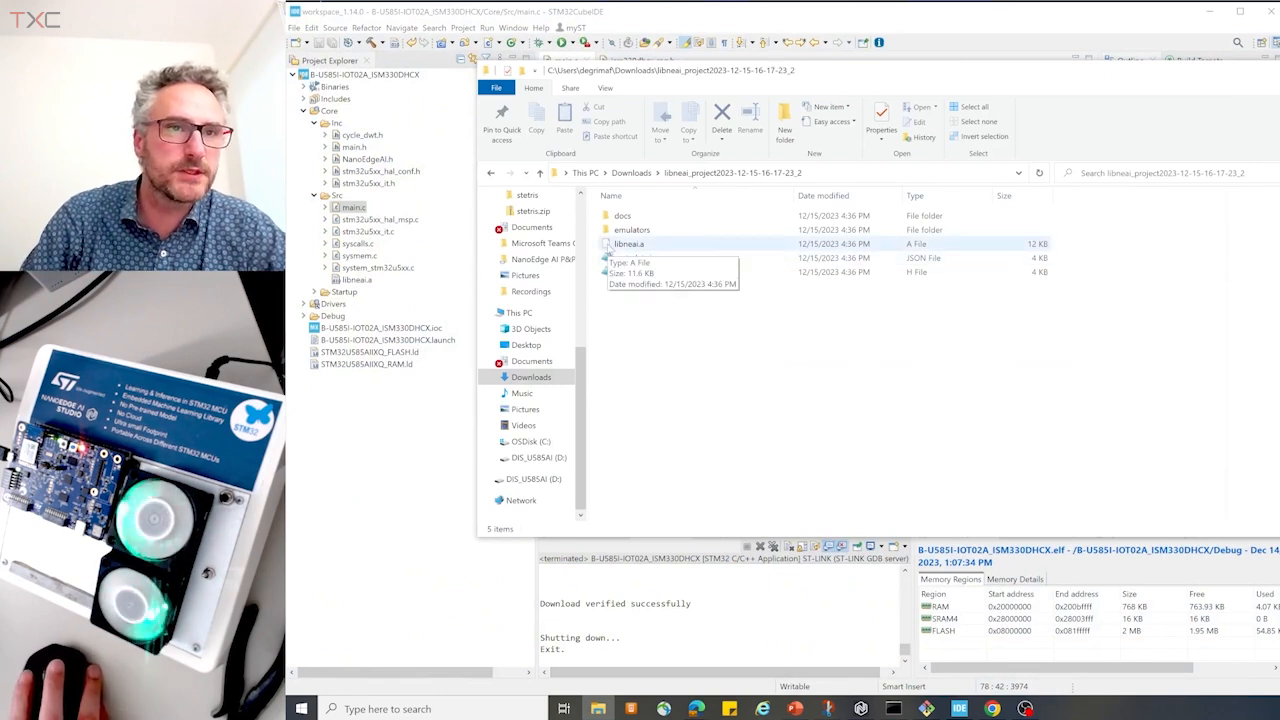
drag(607, 250, 397, 286)
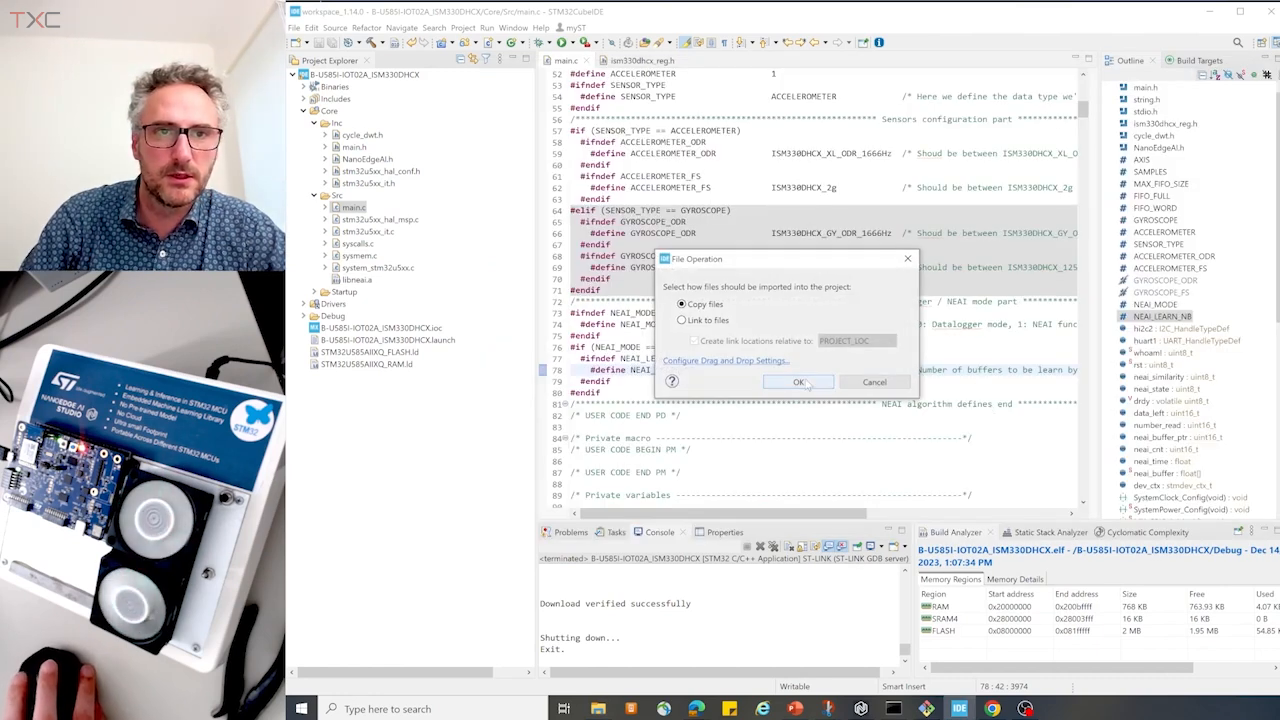
click(800, 382)
click(707, 361)
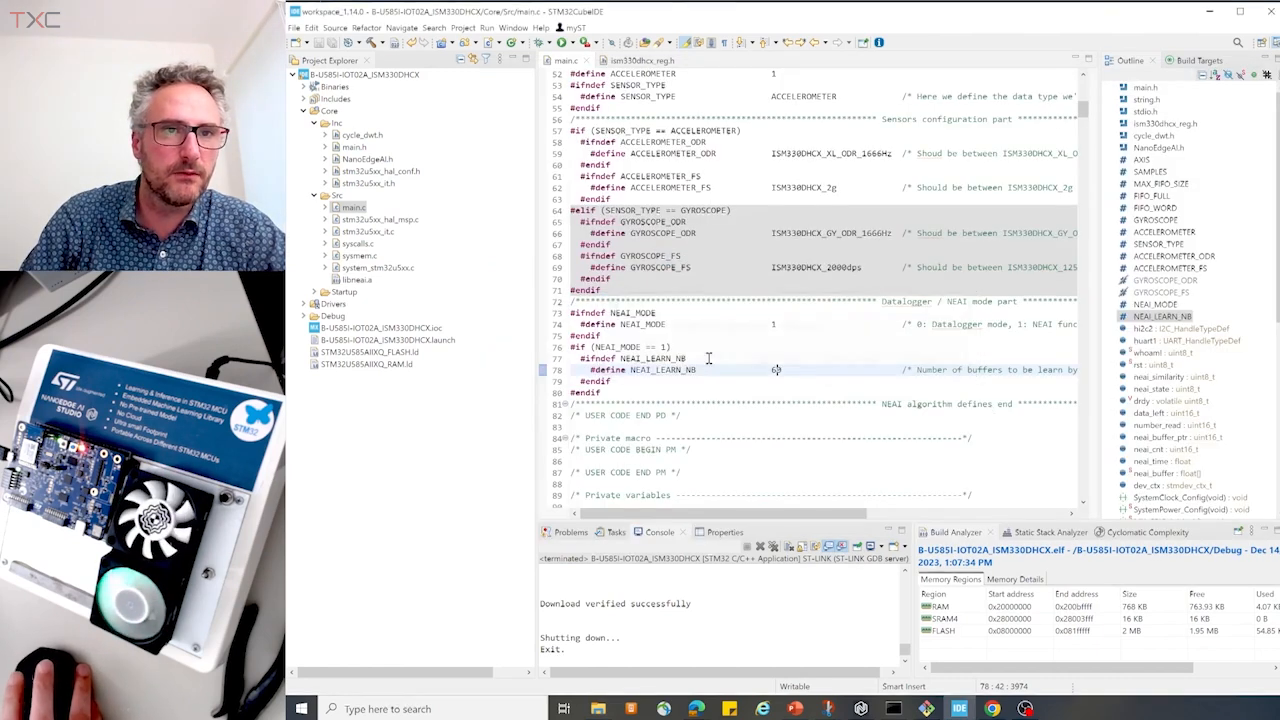
Copy NanoEdgeAI.h from the same download folder into Core/Inc, overwriting the existing header, and run the project on the board
click(598, 709)
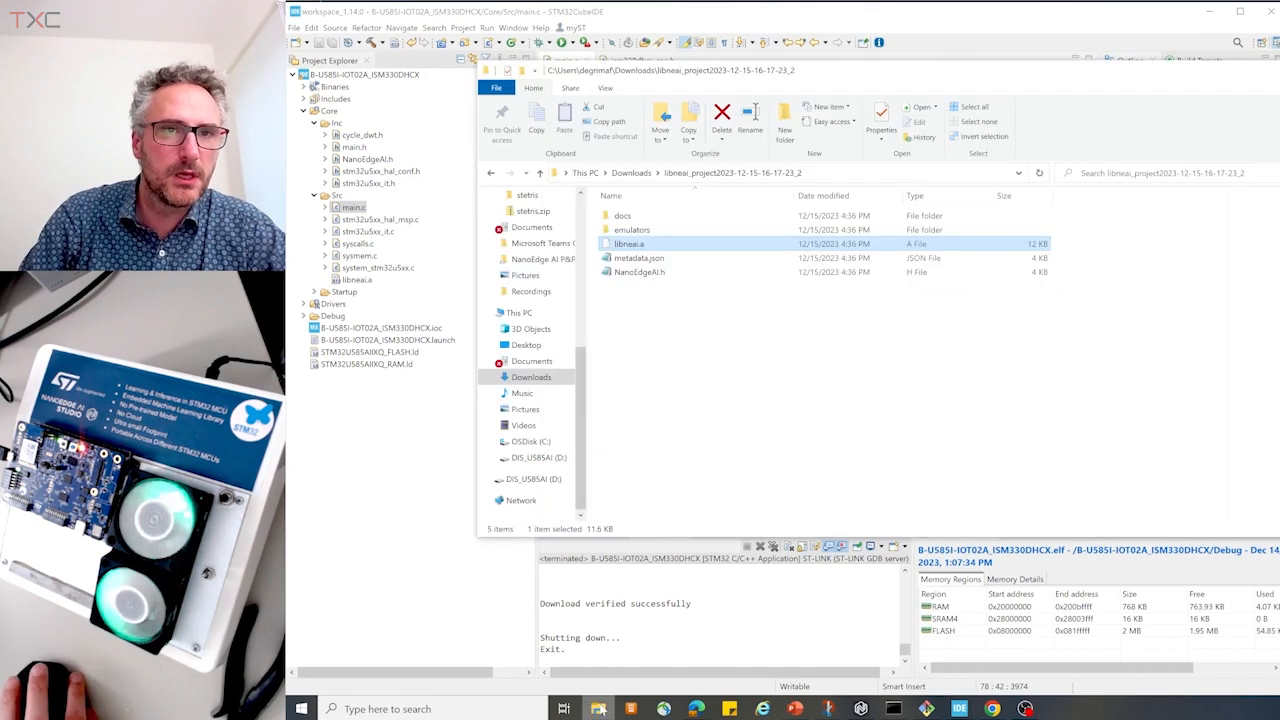
click(630, 274)
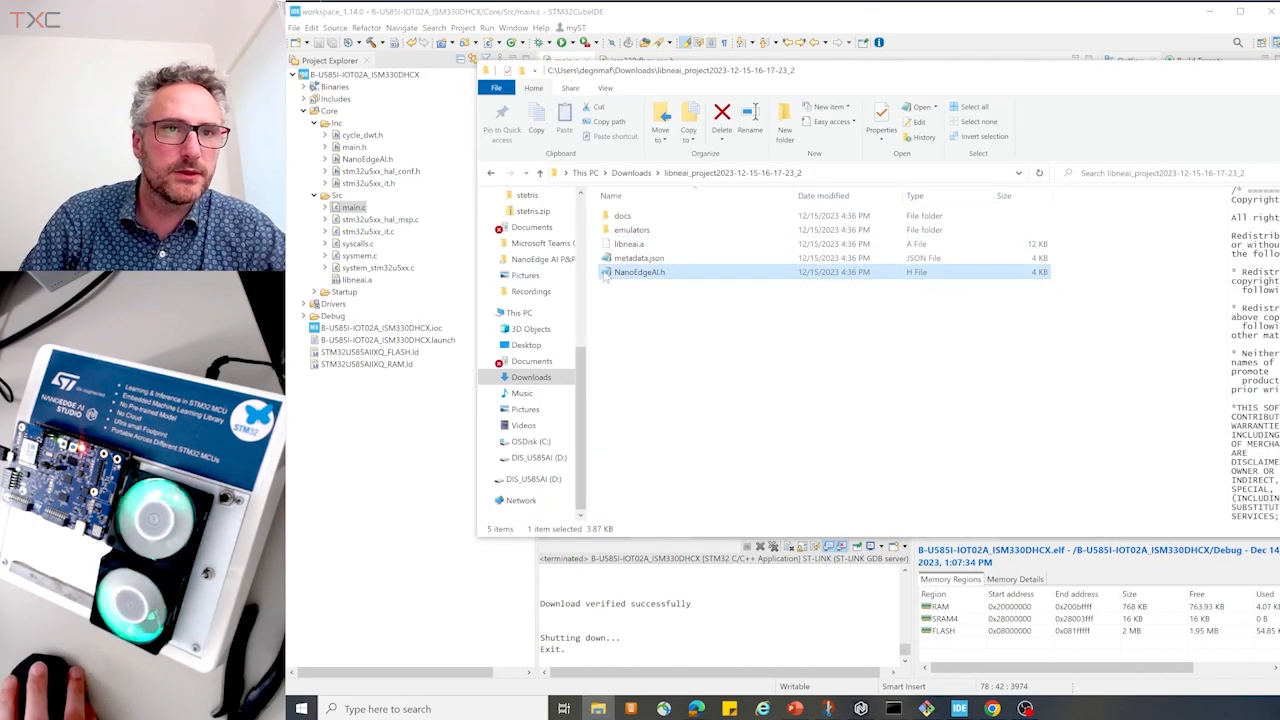
drag(607, 281, 357, 128)
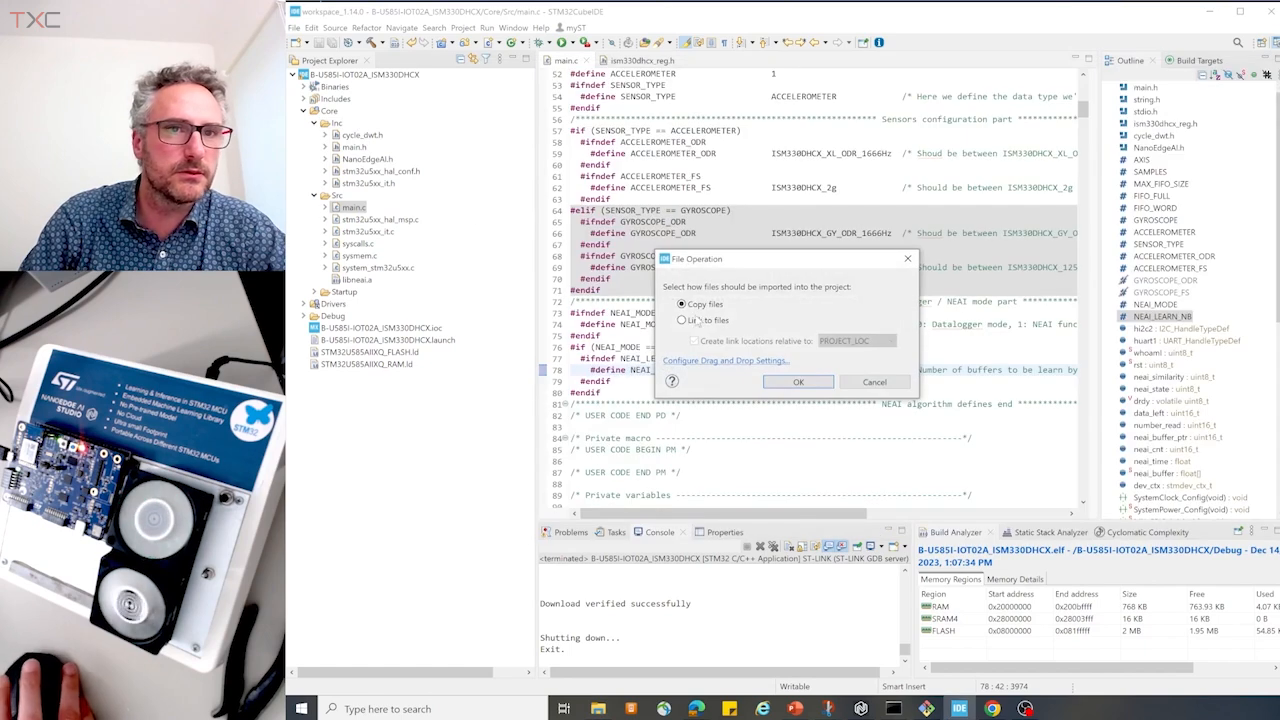
click(798, 382)
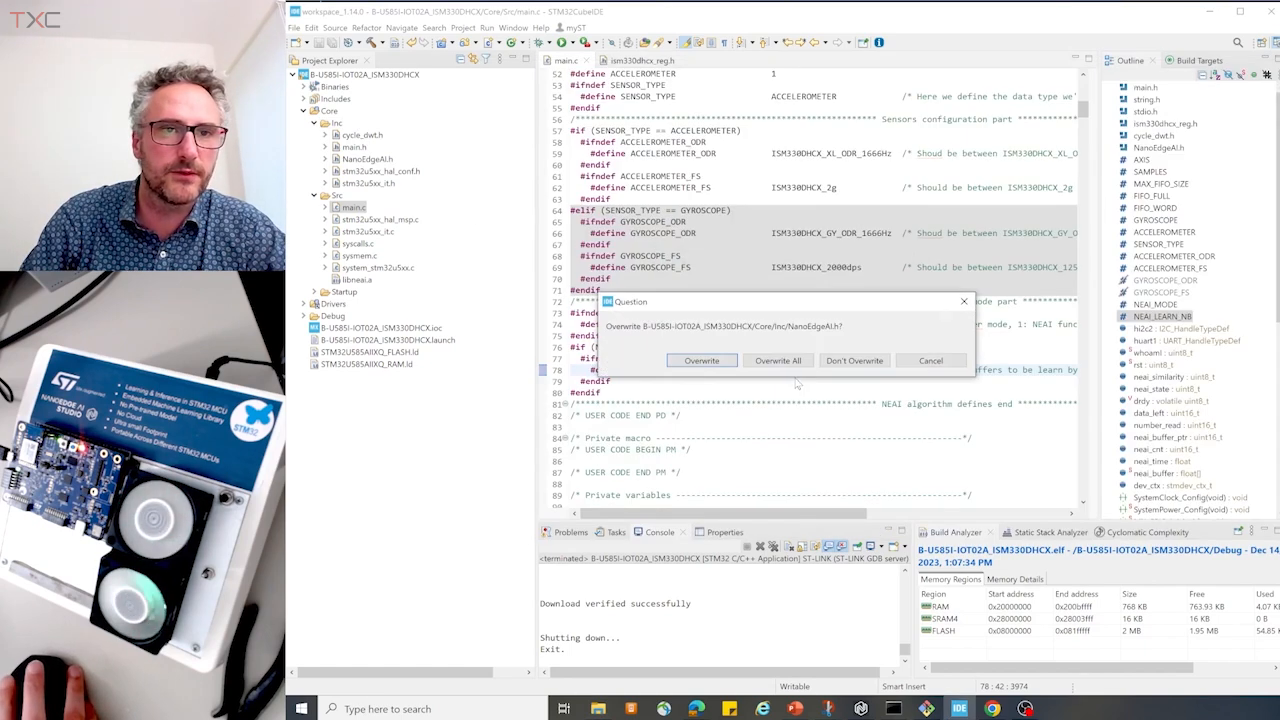
click(722, 360)
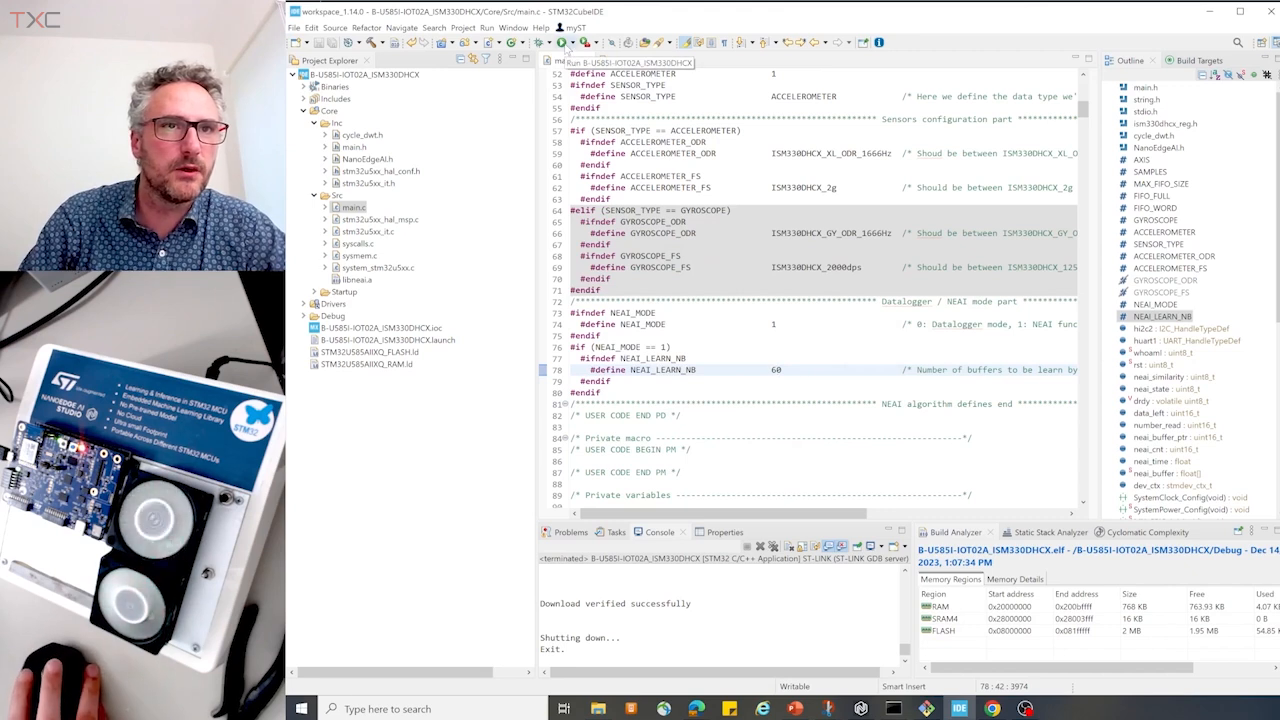
click(563, 43)
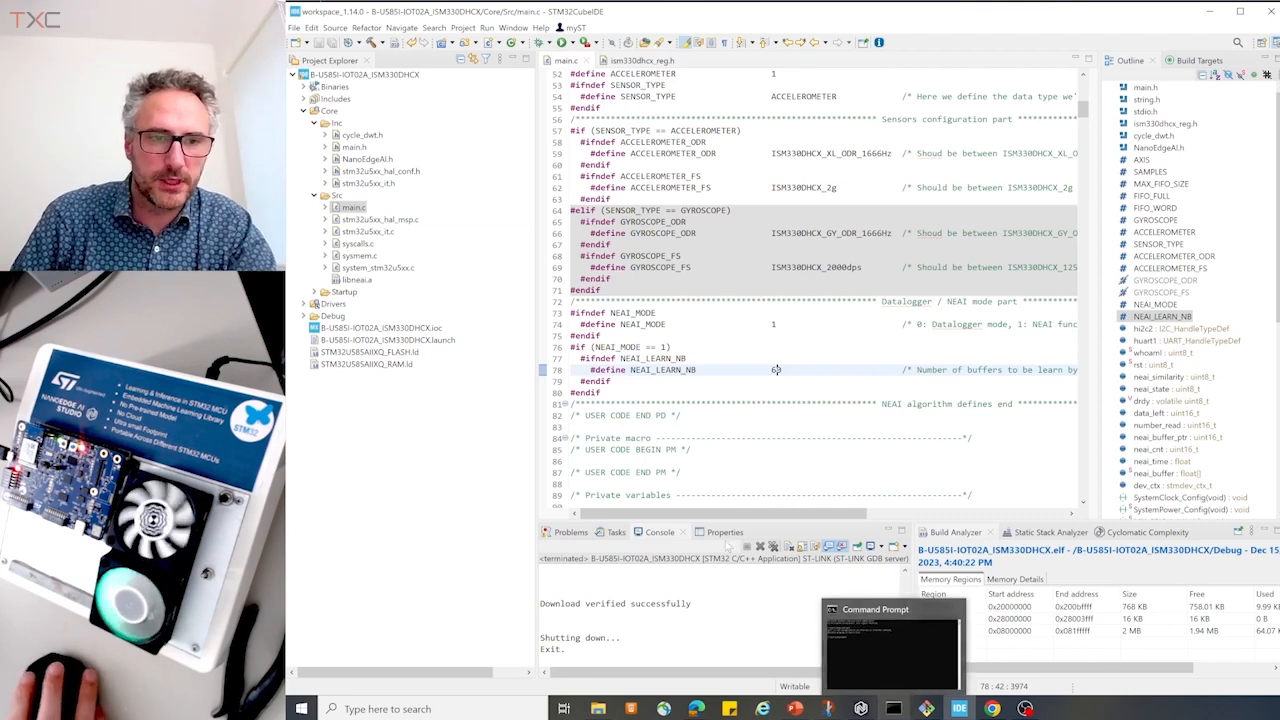
Switch to PuTTY and configure a serial connection on COM12 at a speed of 115200
text(putty)
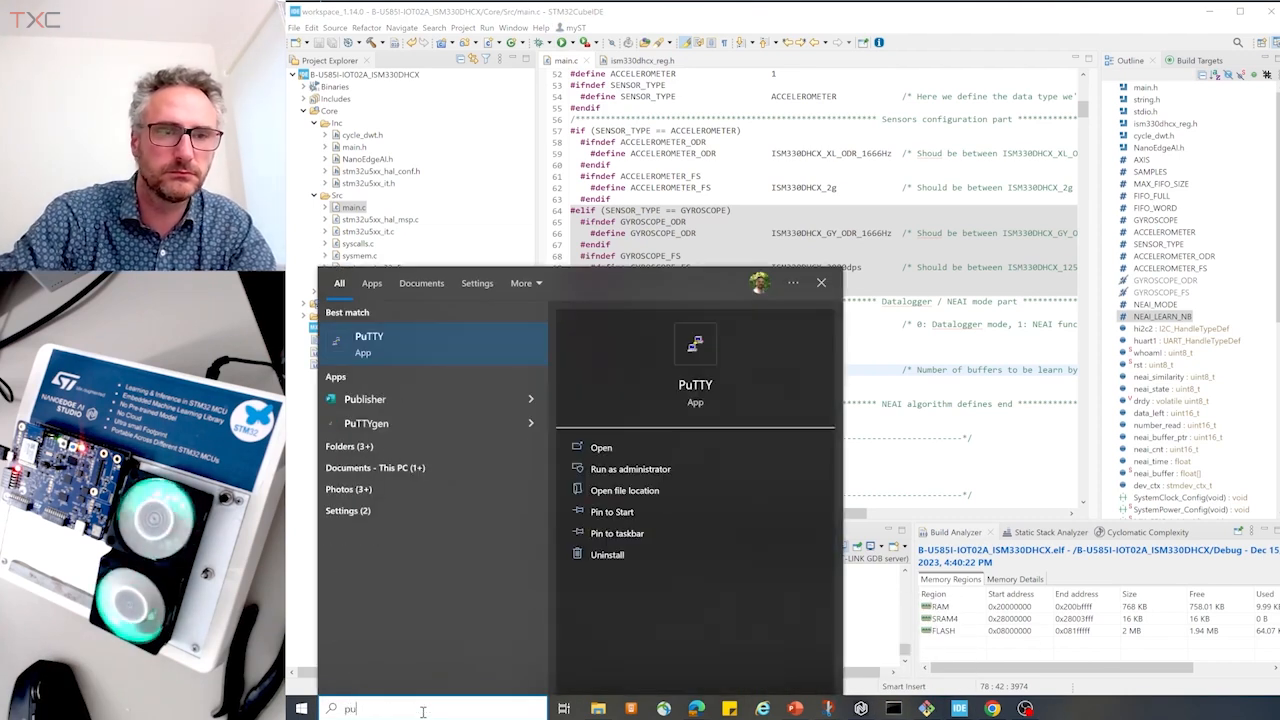
key(Return)
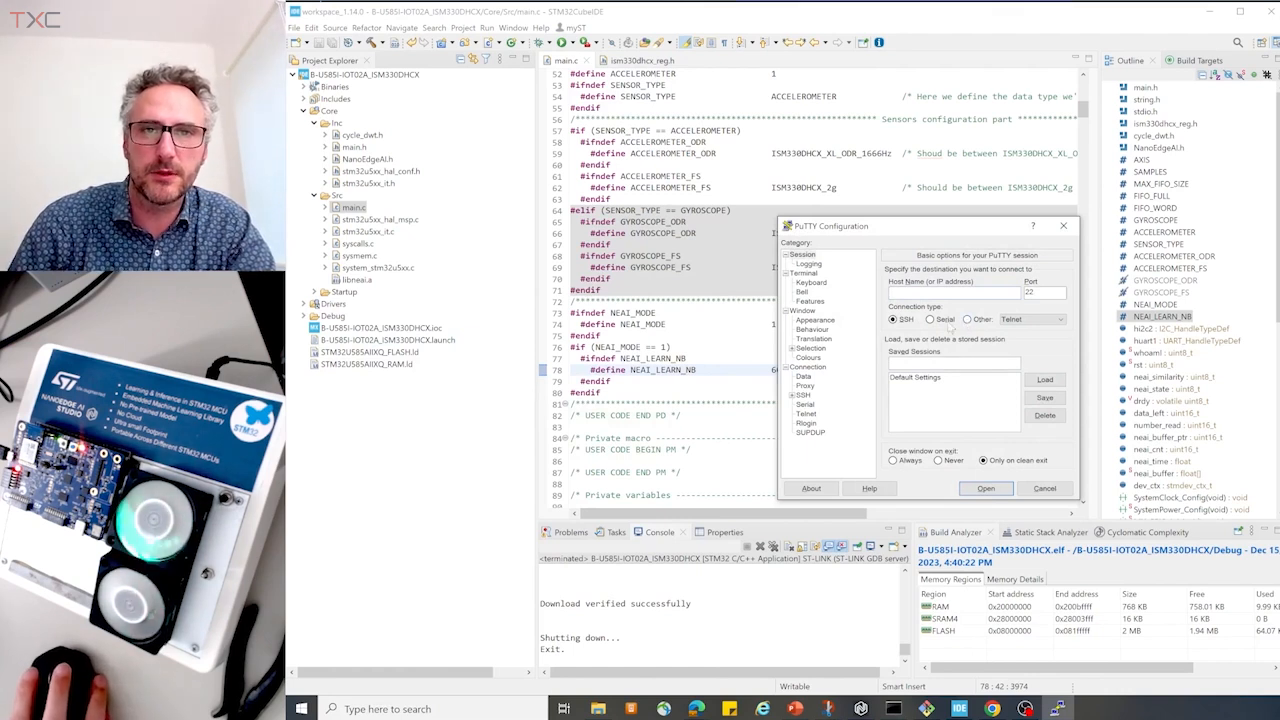
click(942, 320)
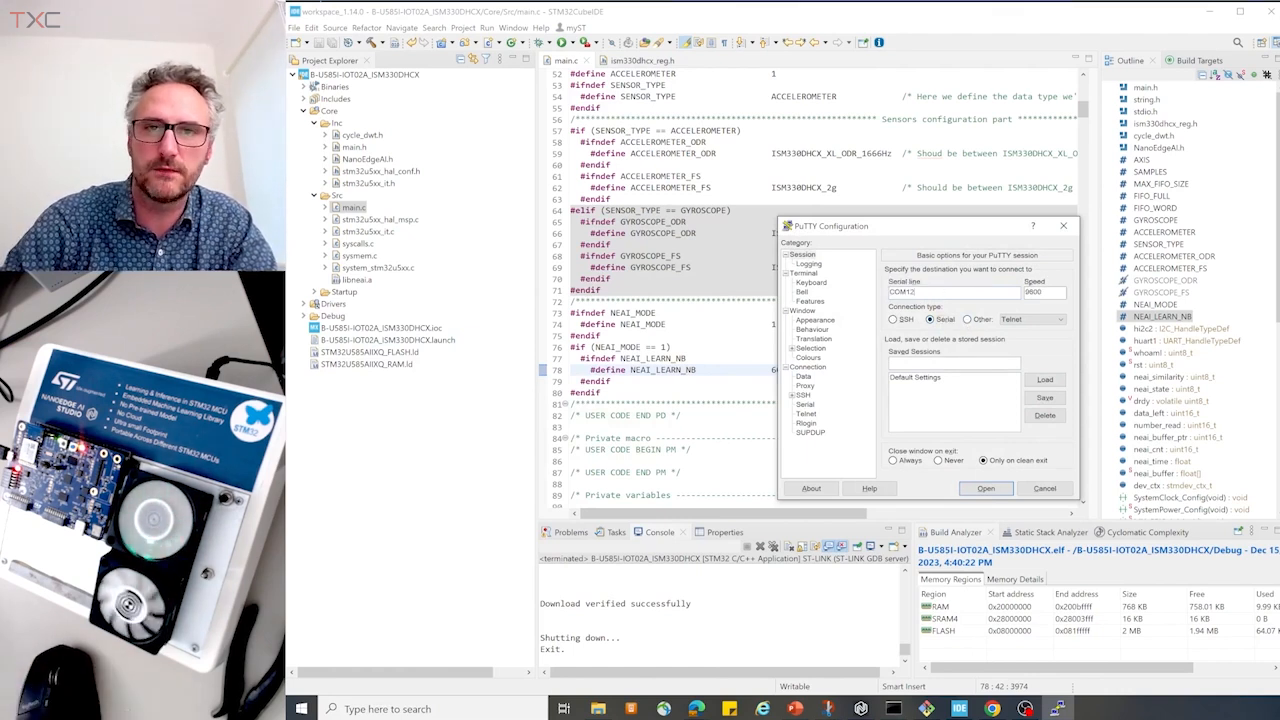
key(Tab)
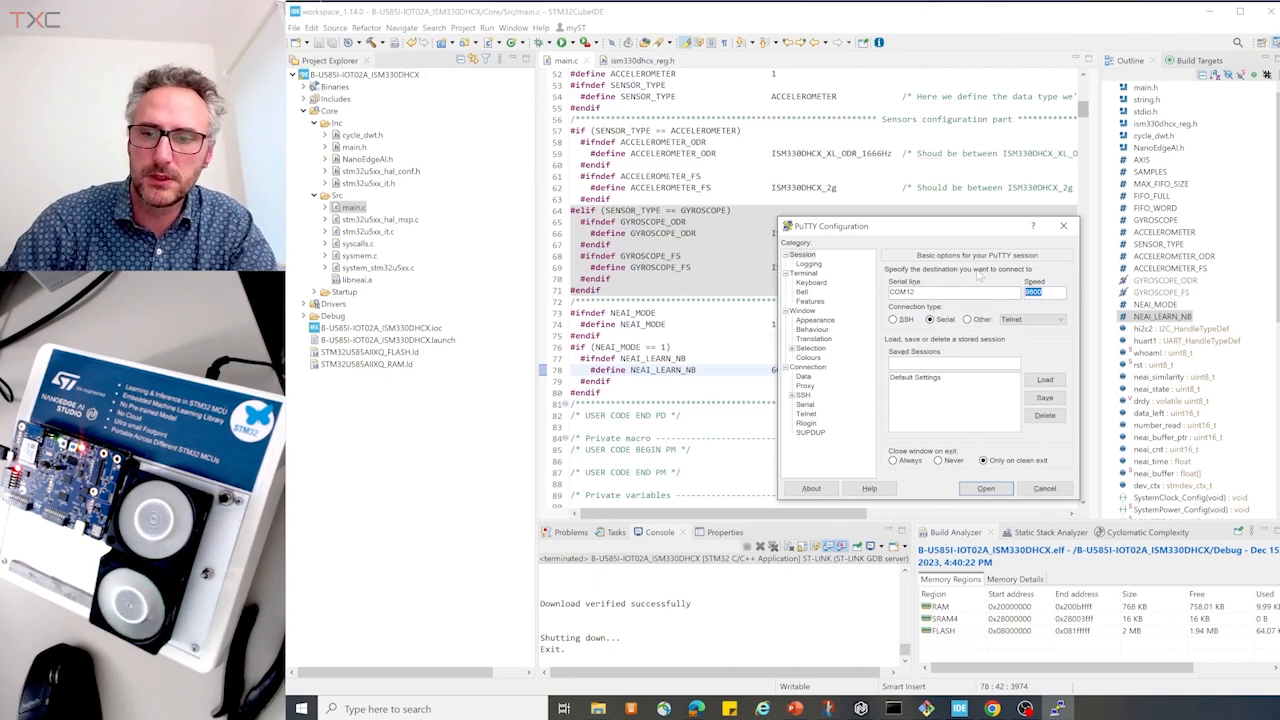
text(115)
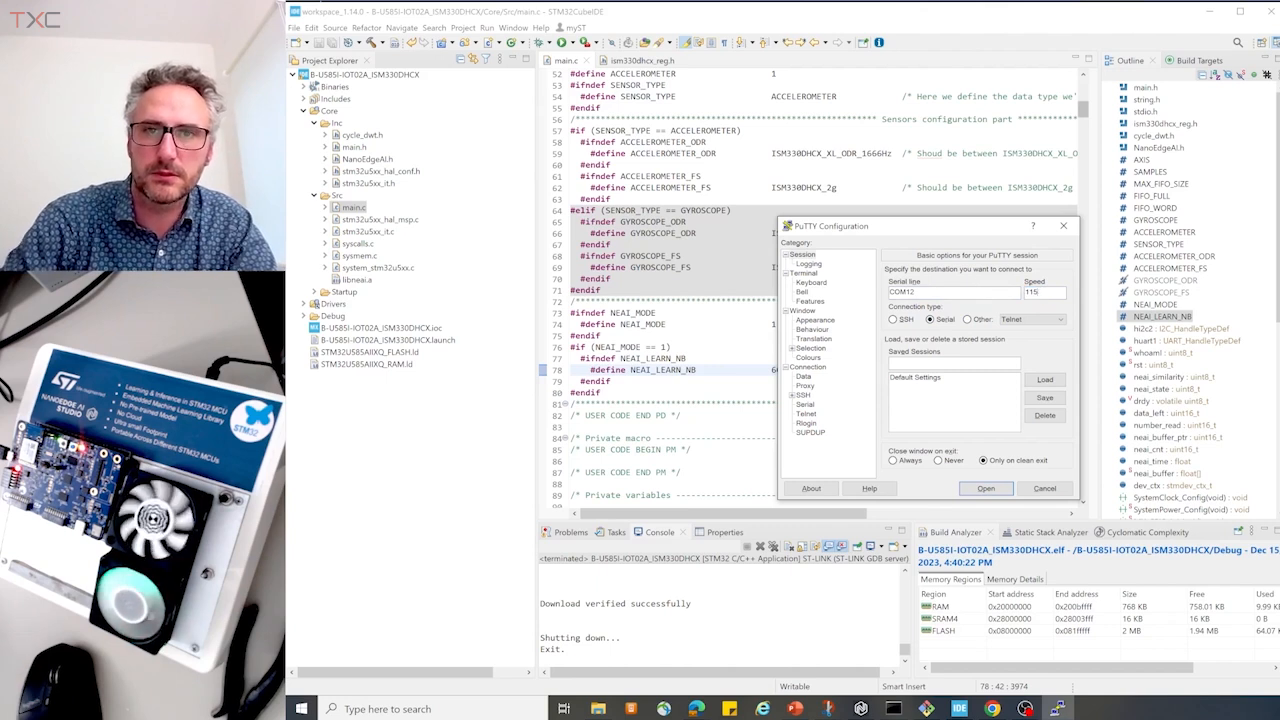
text(200)
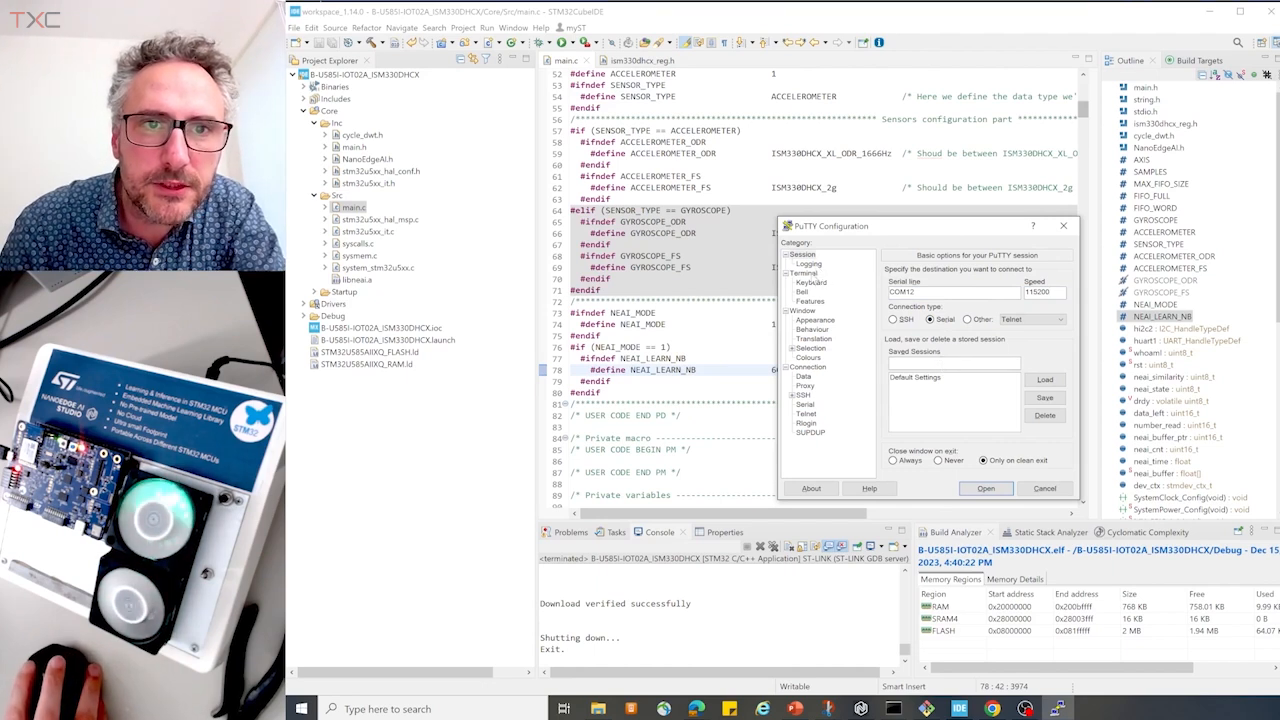
Enable an implicit CR in every LF for the terminal and open the serial session
click(809, 275)
click(908, 306)
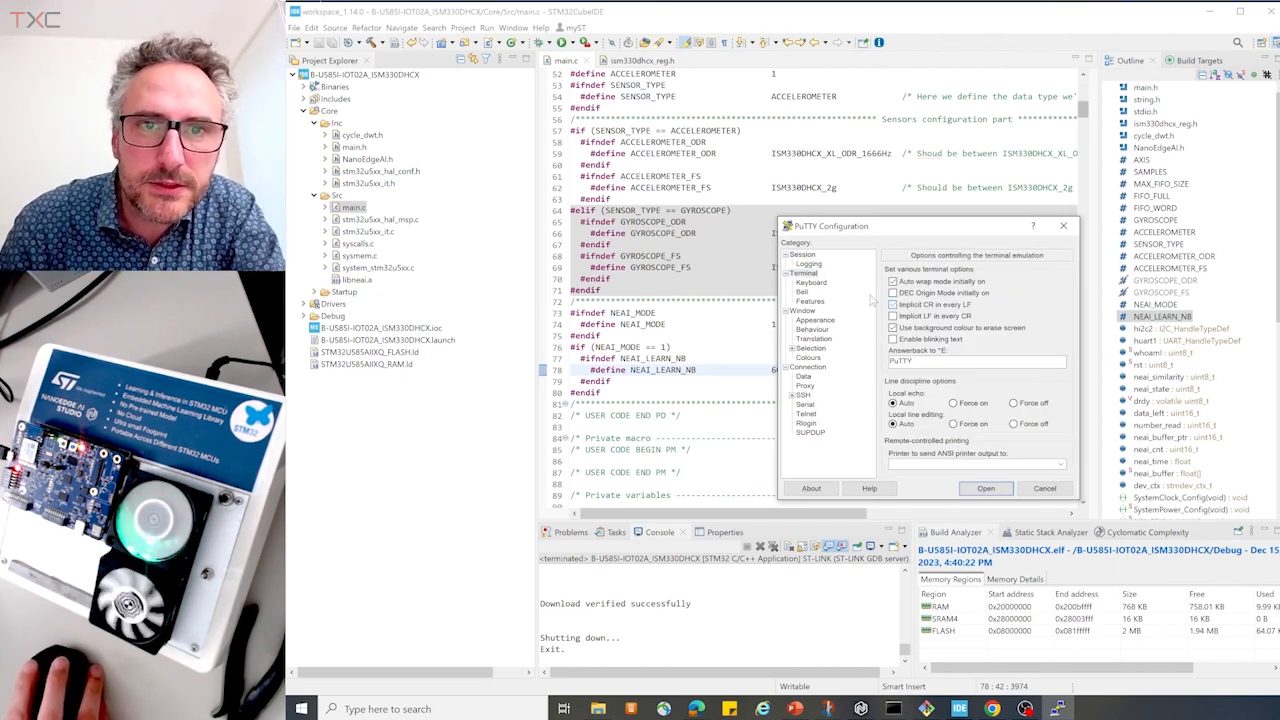
click(985, 489)
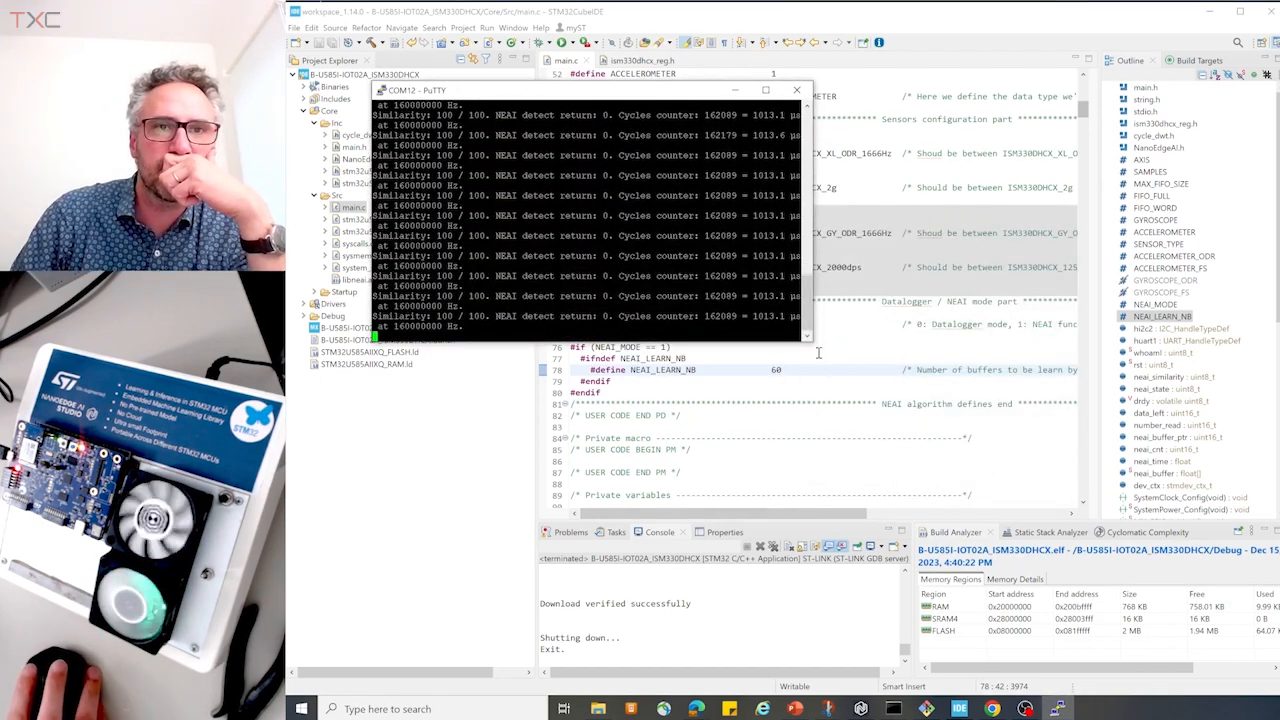
Enlarge the terminal window, examine the board's learning and similarity detection output, and close the PuTTY session
drag(814, 344, 1279, 554)
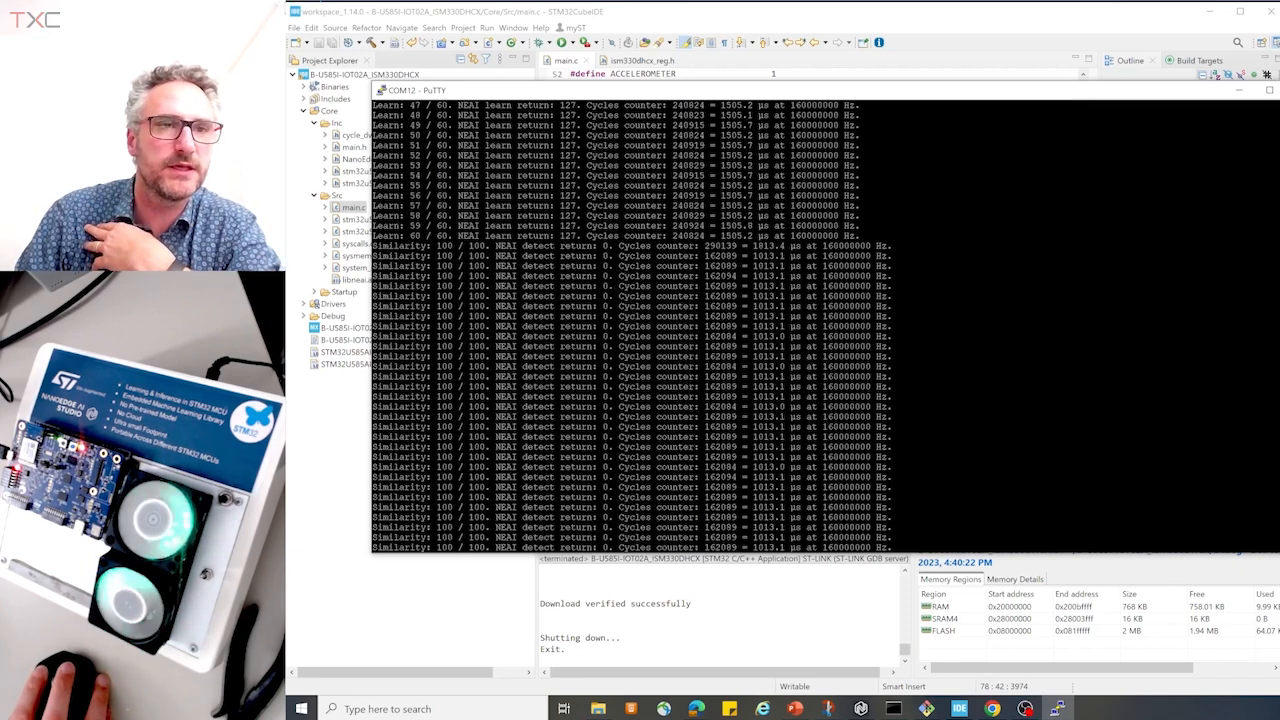
scroll(630, 325, up, 9)
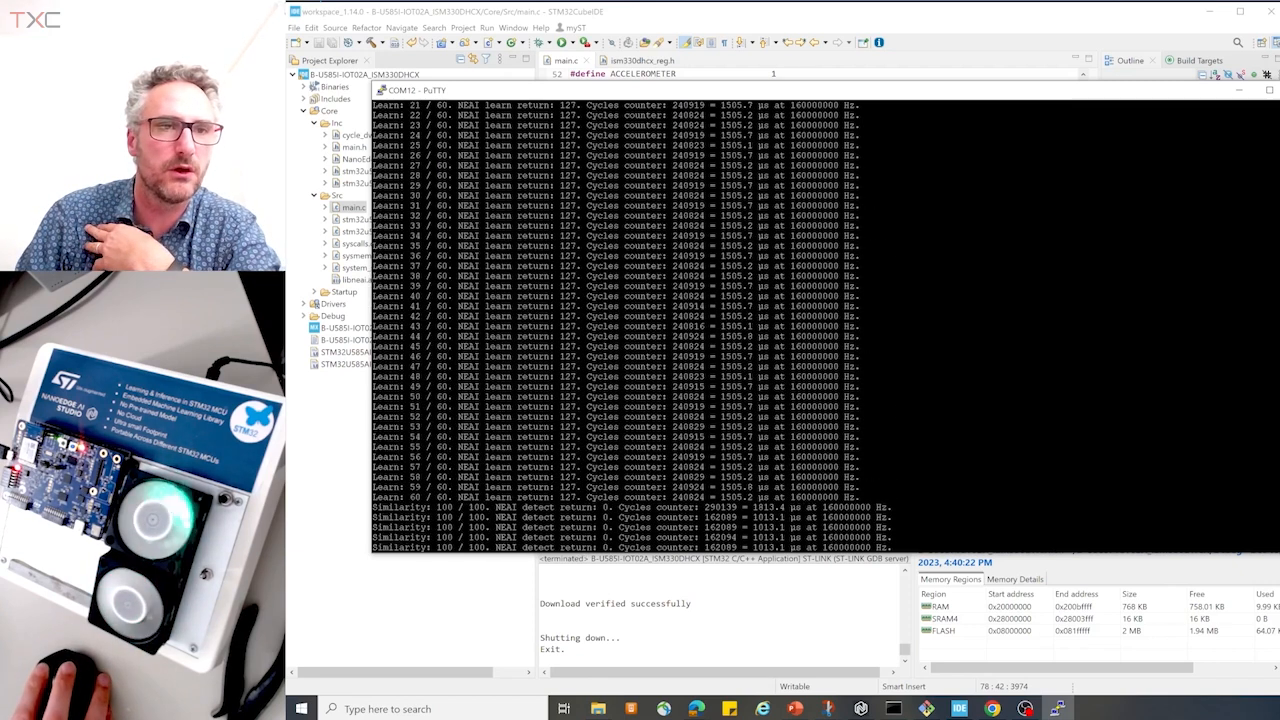
scroll(630, 325, down, 9)
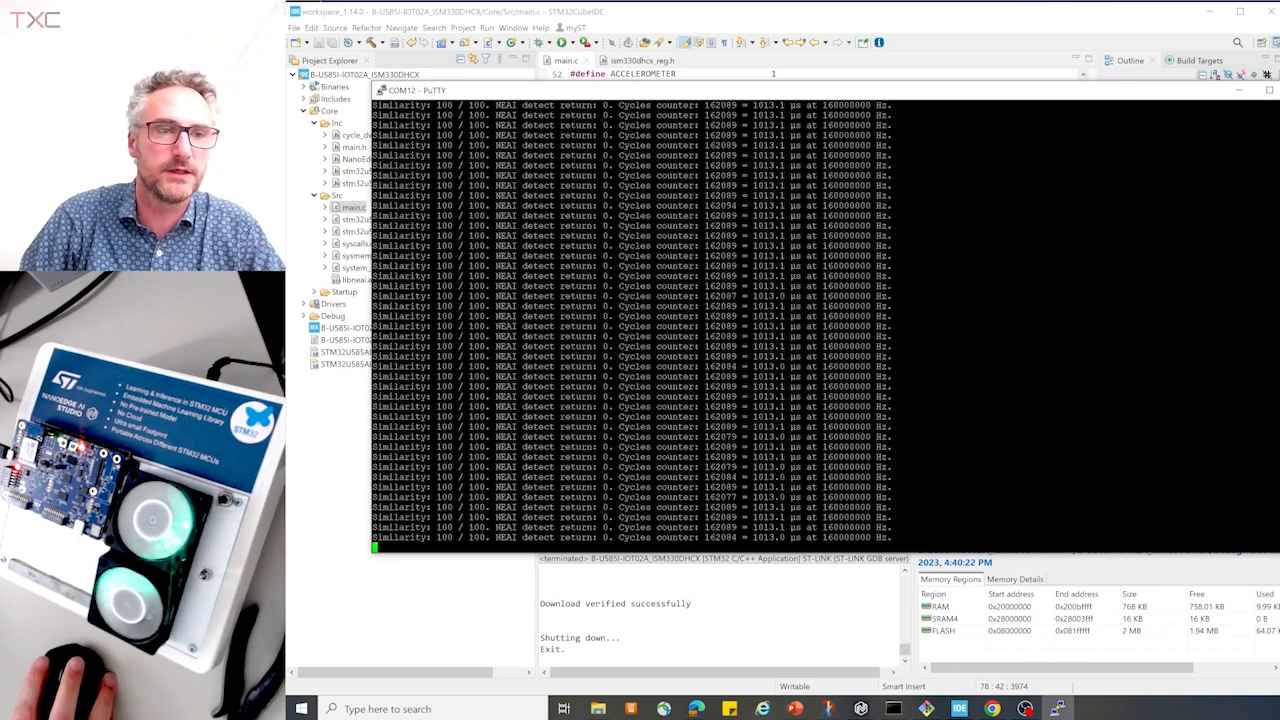
key(alt+F4)
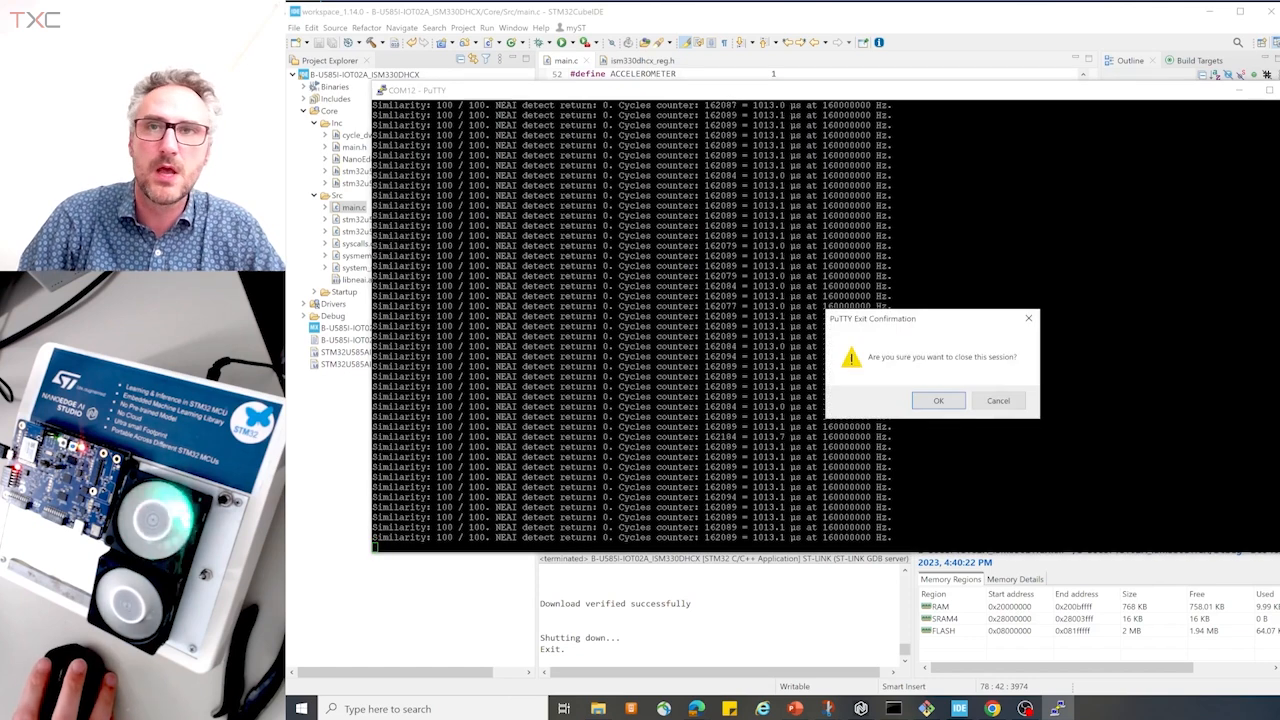
click(942, 400)
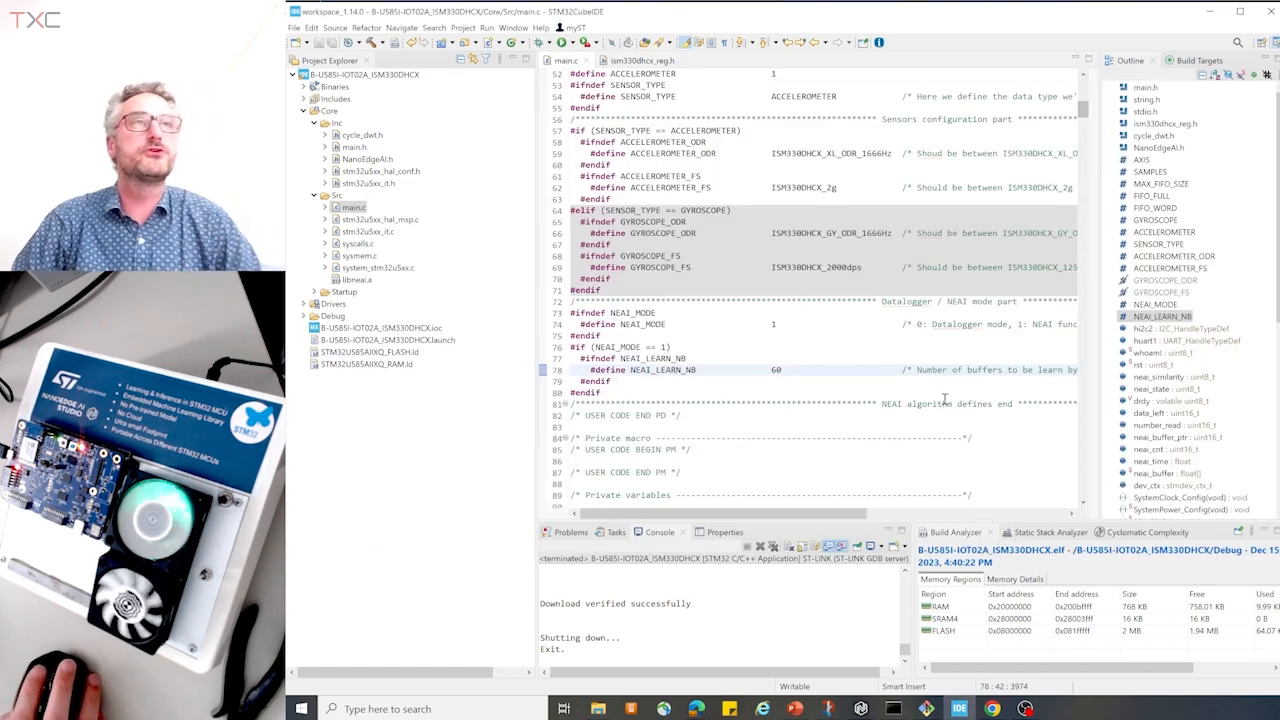
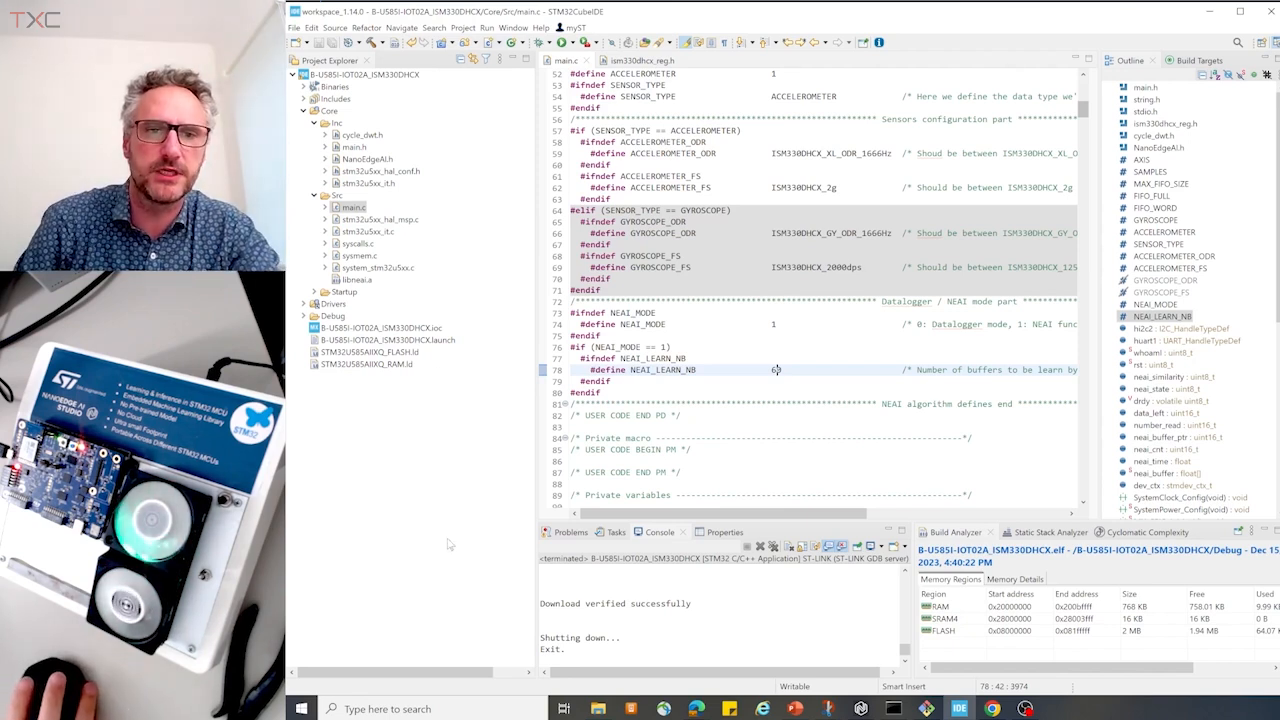
Switch to NanoEdge AI Studio and create a new n-Class Classification project
click(860, 708)
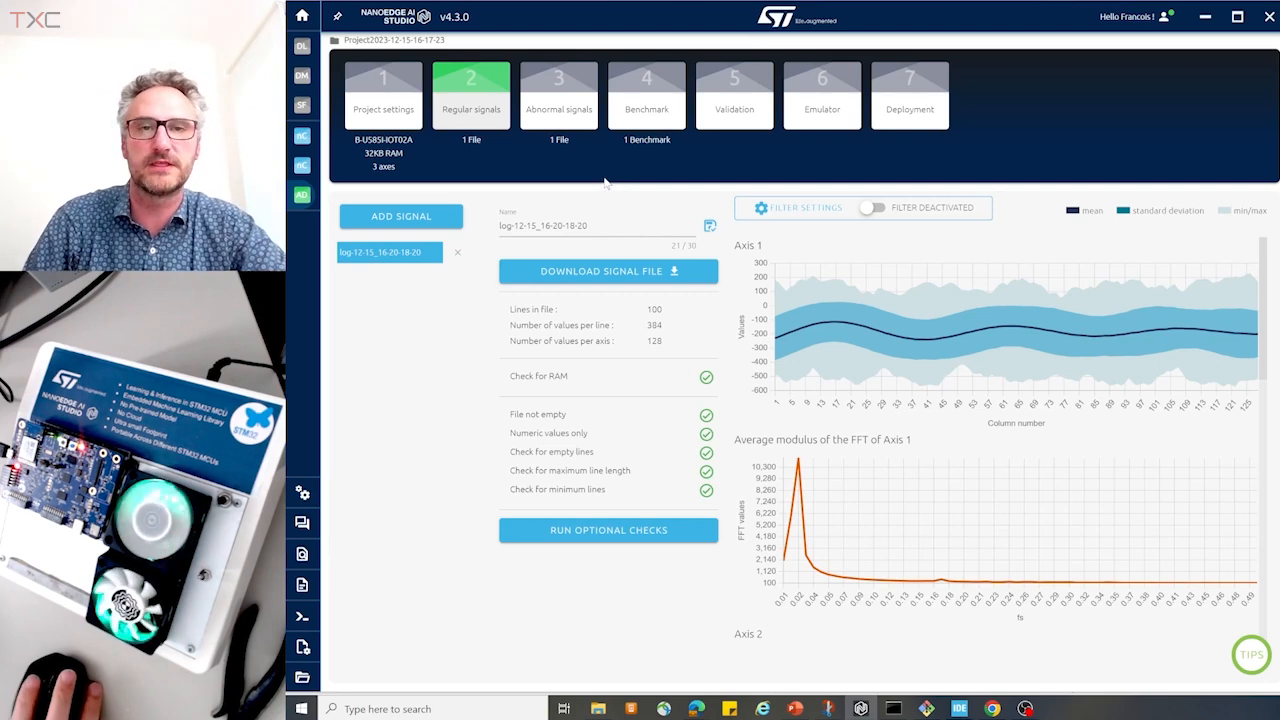
click(302, 16)
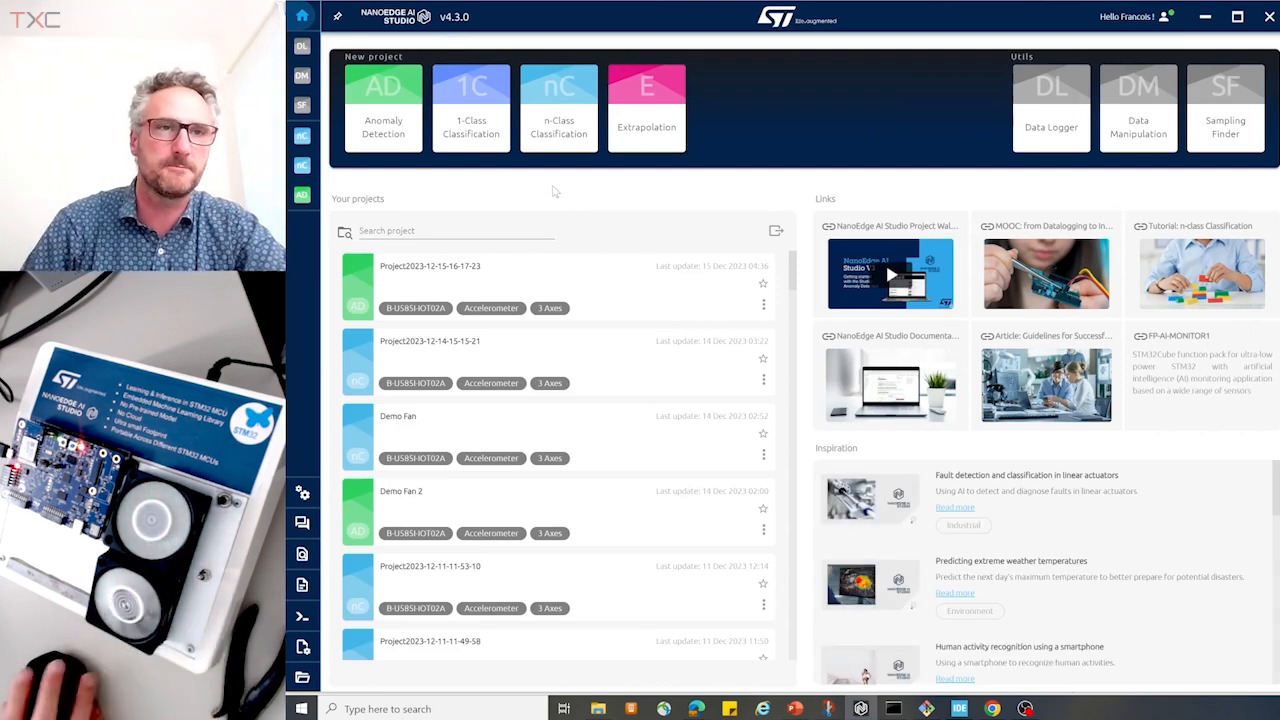
click(559, 108)
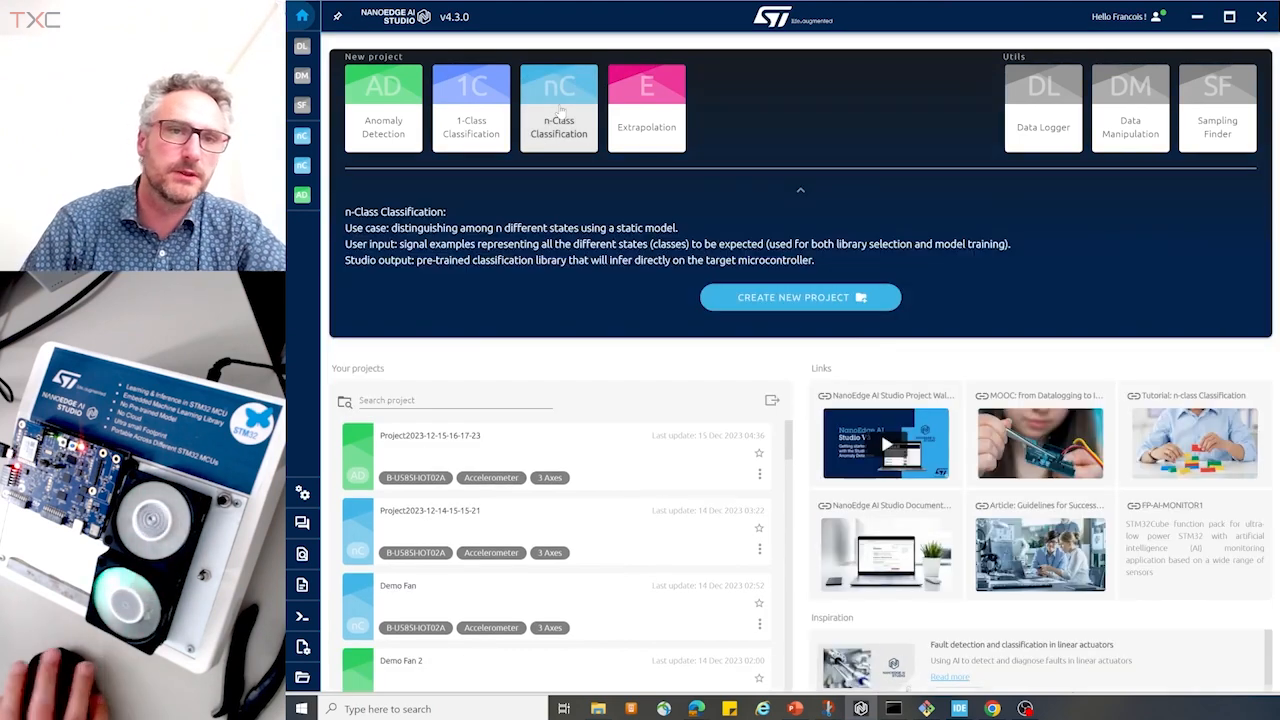
click(816, 299)
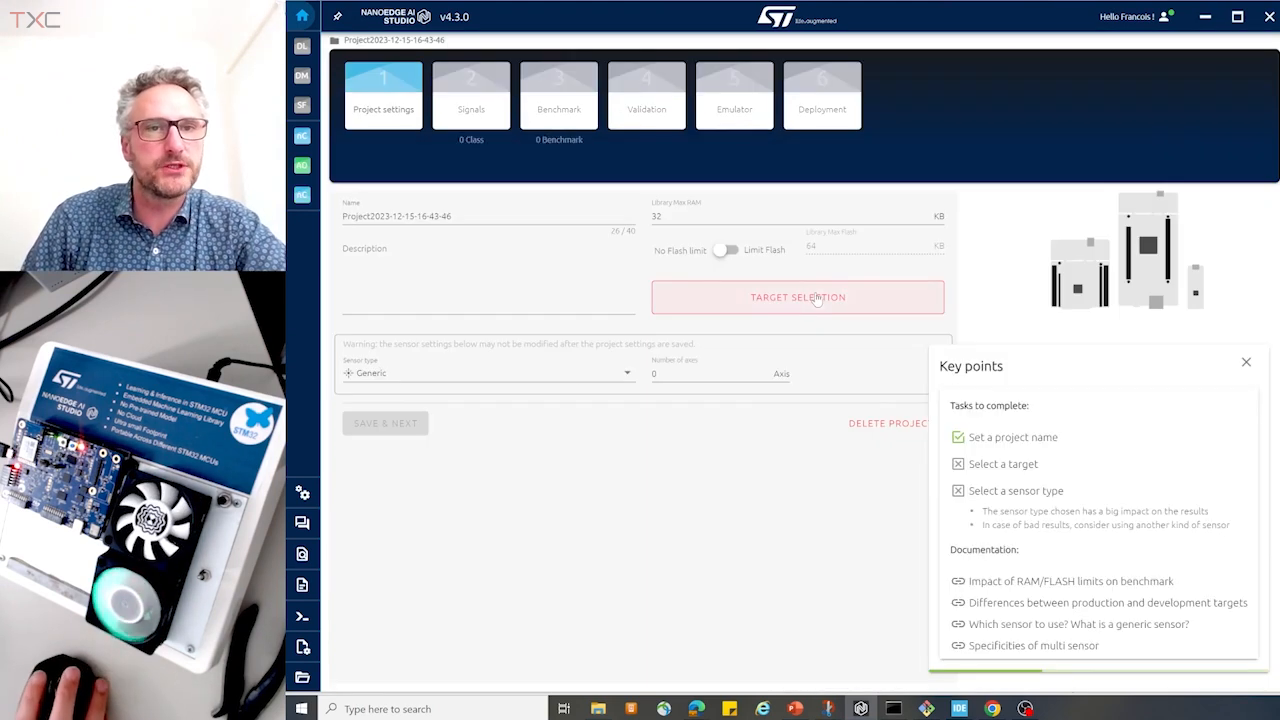
Choose the favorite development board B-U585I-IOT02A as the new project's target
click(818, 304)
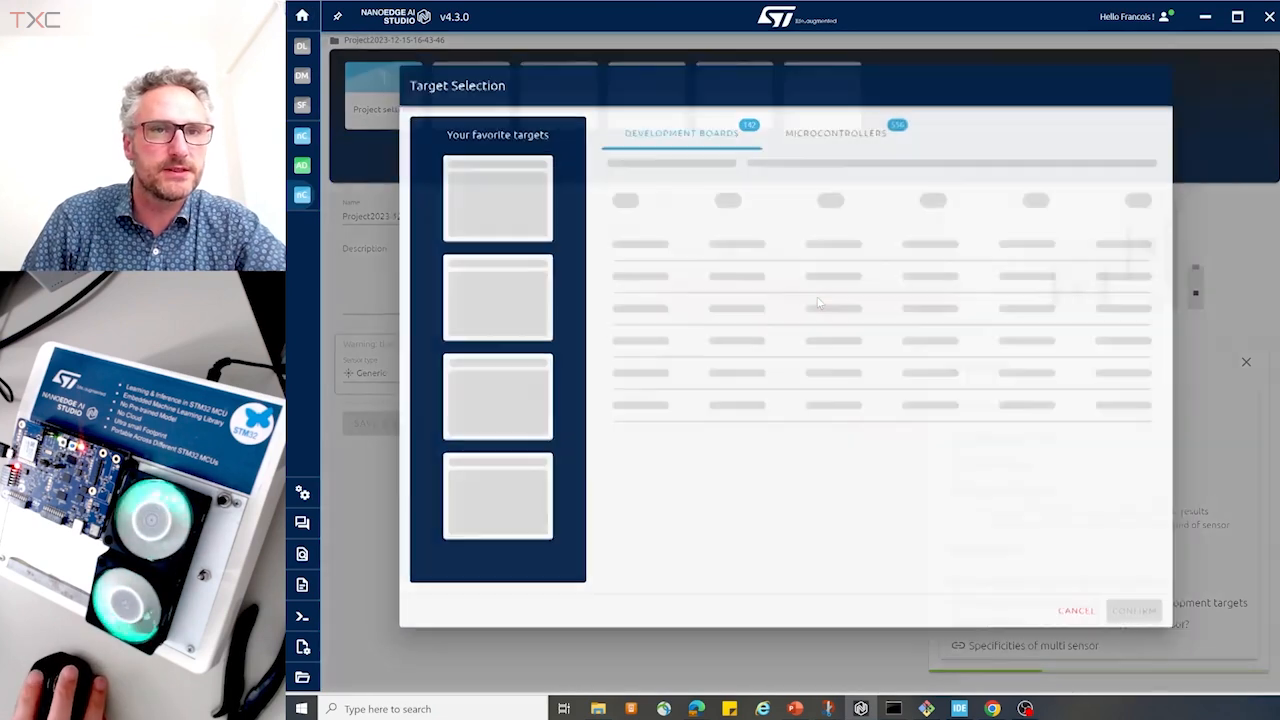
click(477, 200)
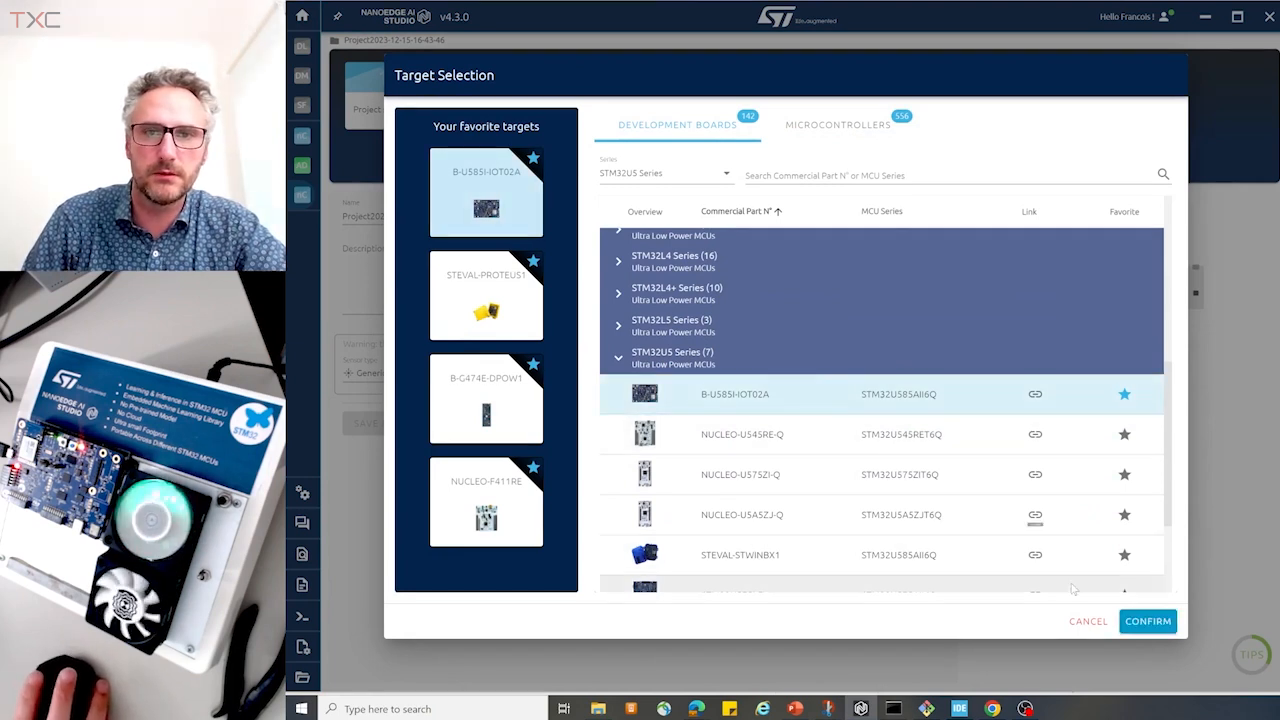
click(1132, 619)
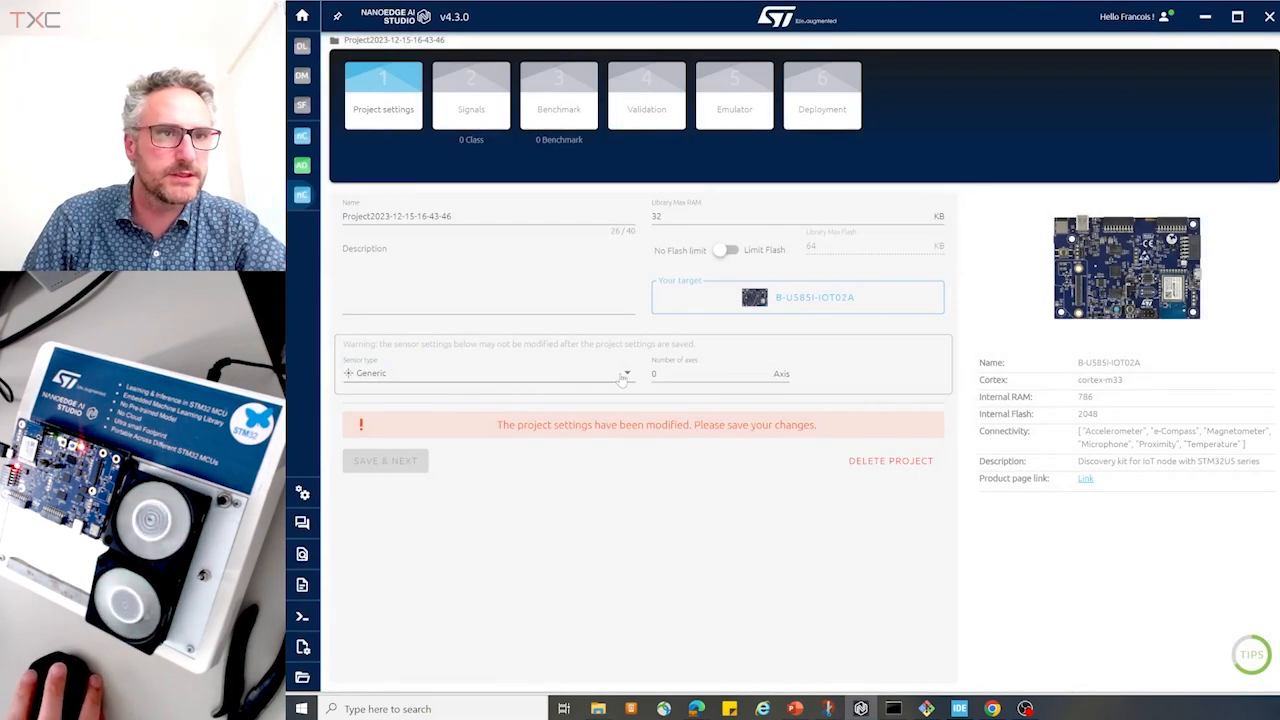
Set the sensor type to Accelerometer 3 axes, reconfirm the B-U585I-IOT02A target, and save the project settings to proceed to the signals
click(622, 378)
click(463, 527)
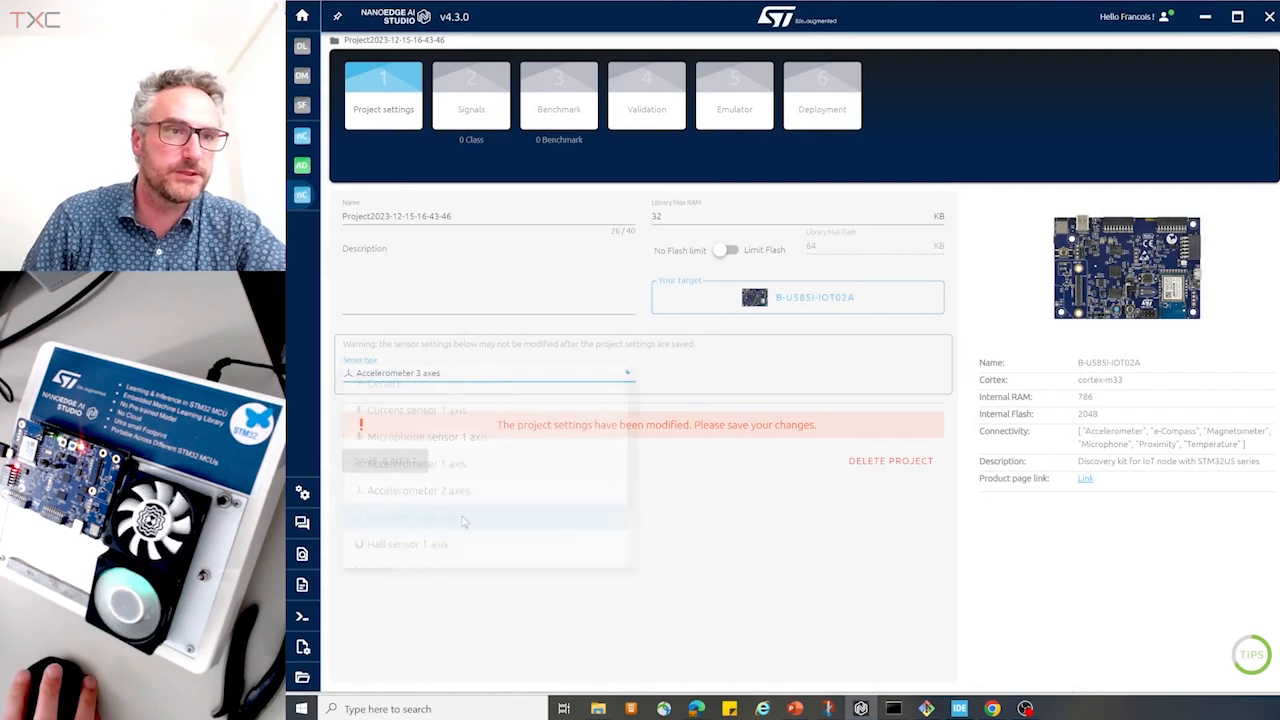
click(804, 294)
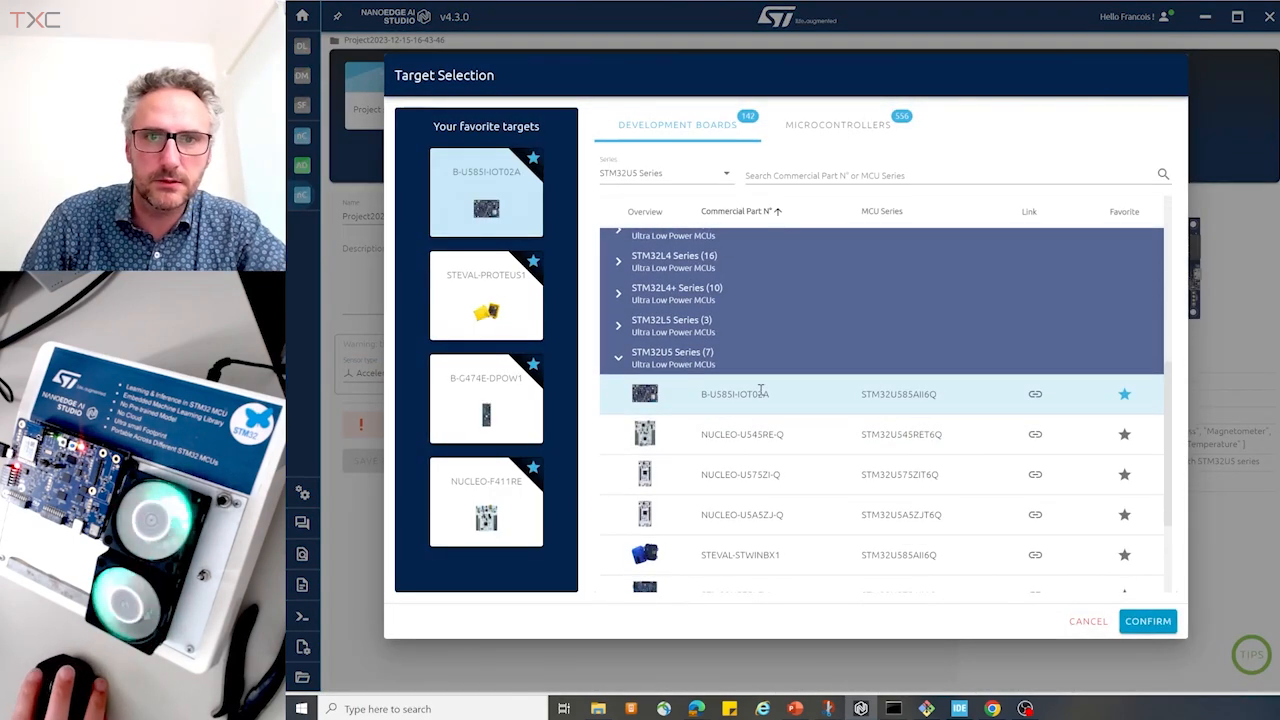
click(1141, 624)
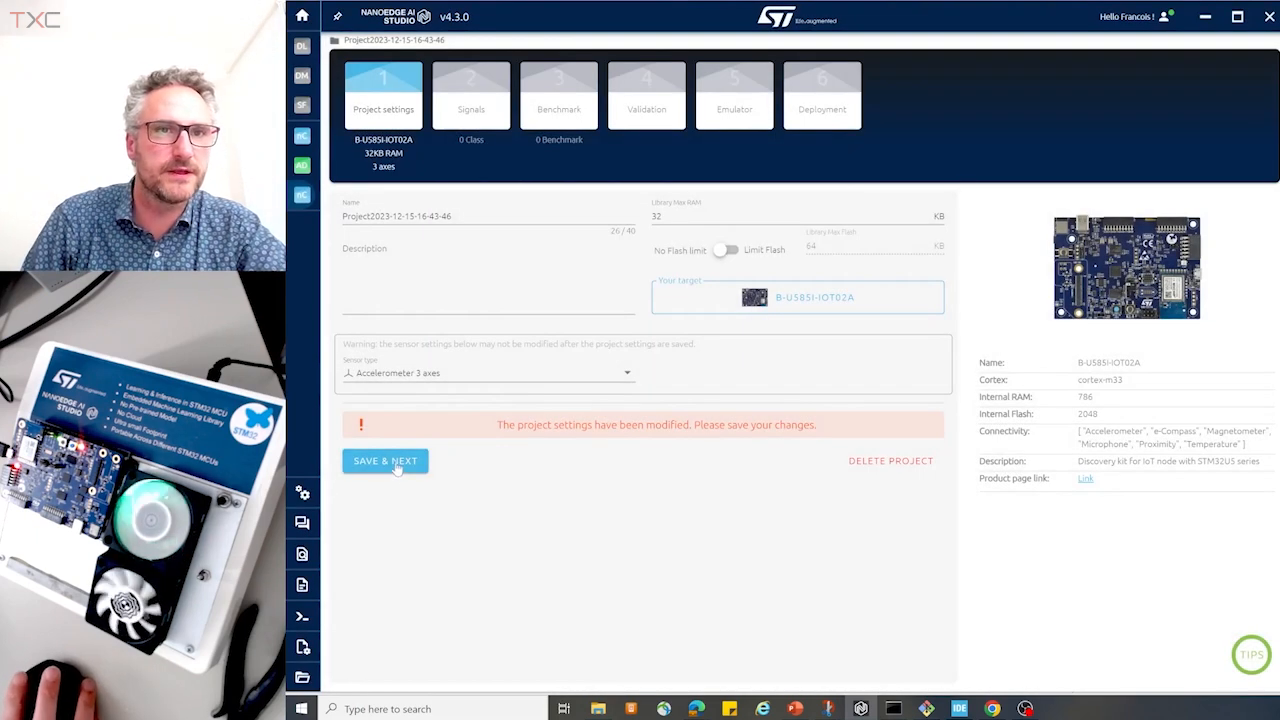
click(395, 461)
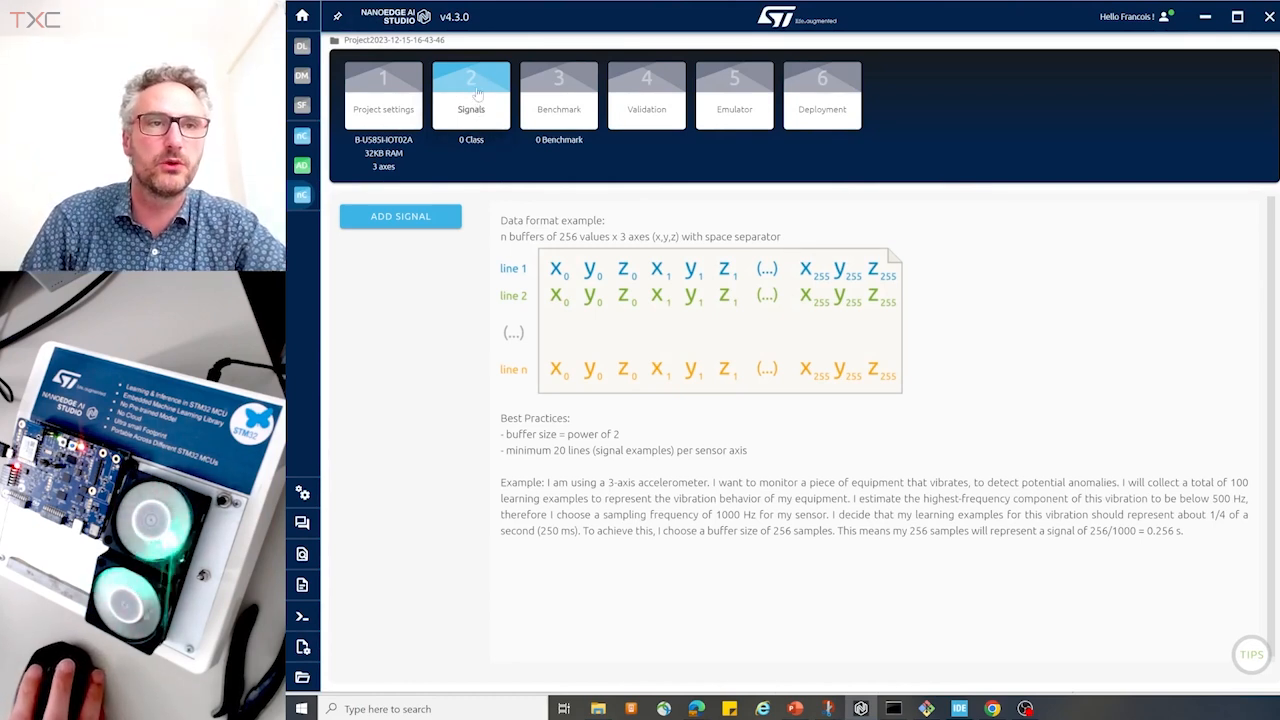
click(427, 218)
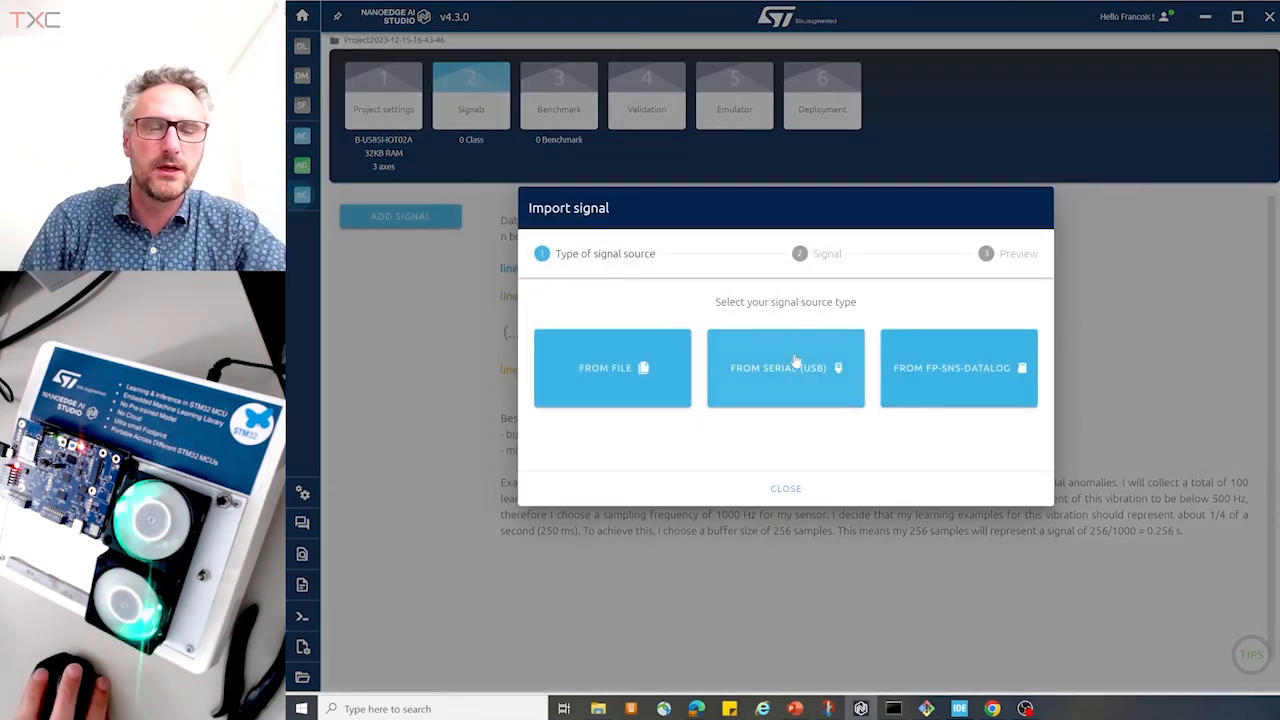
click(777, 369)
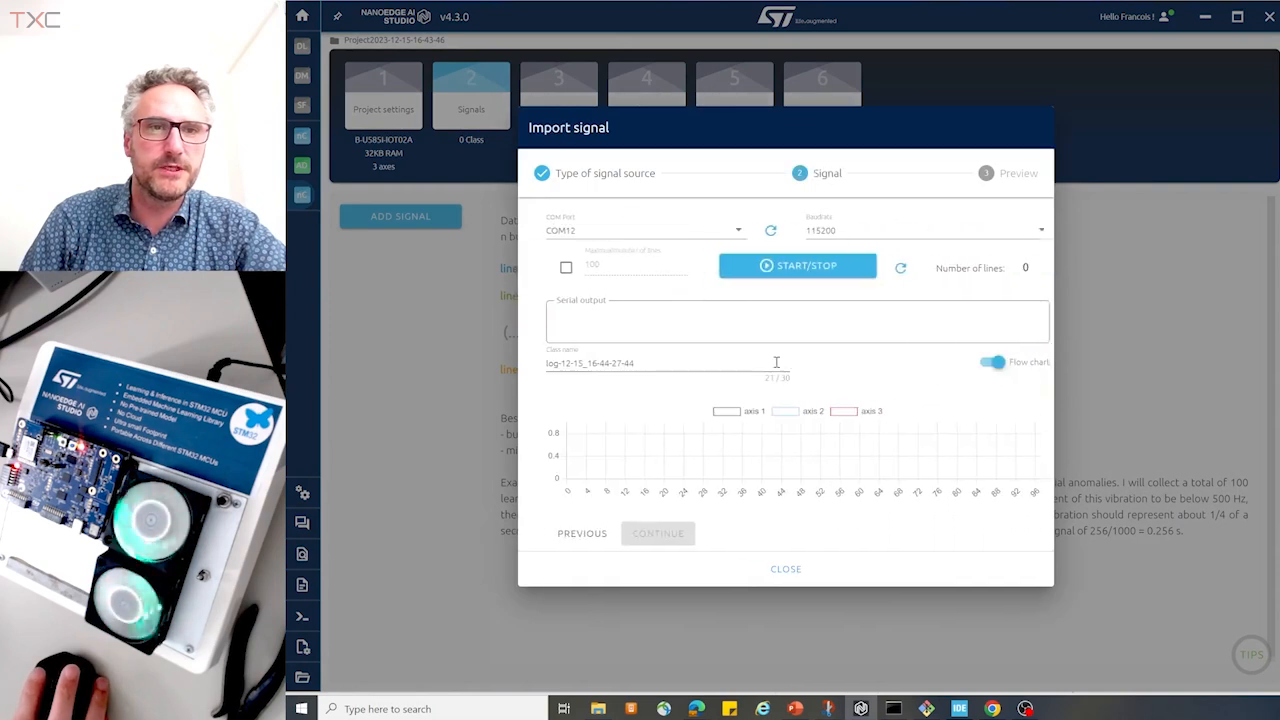
click(555, 267)
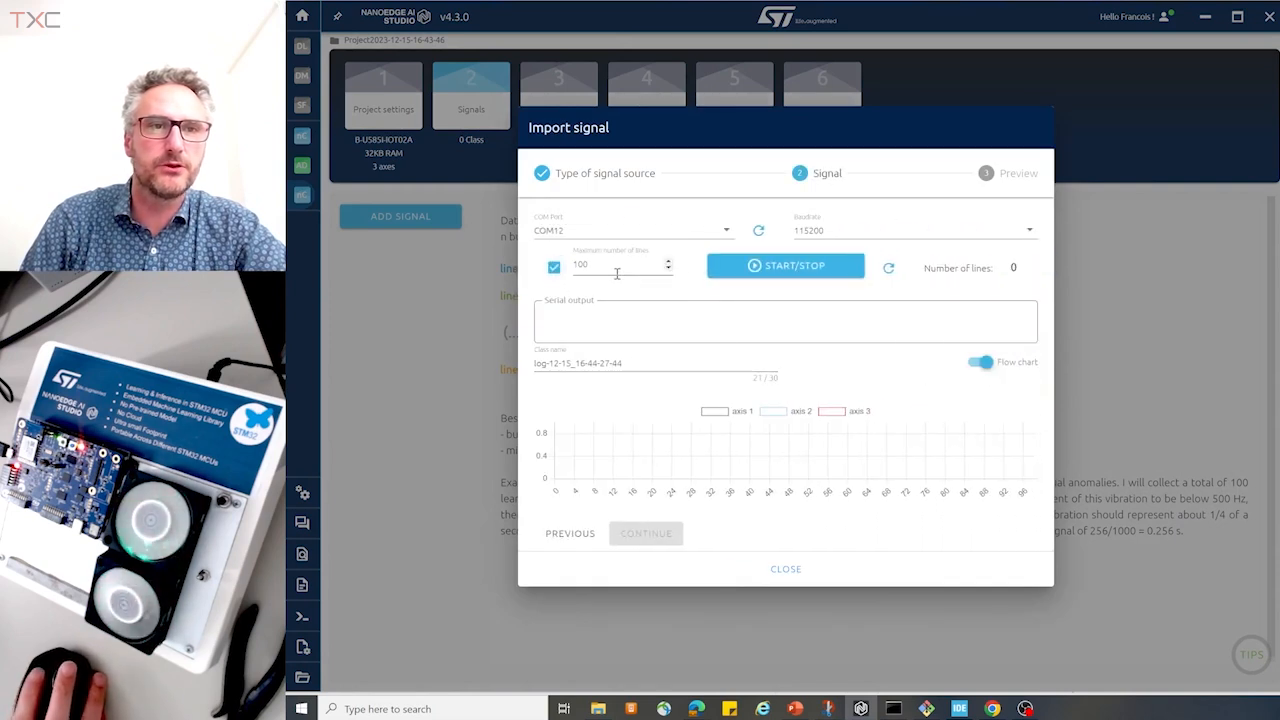
click(797, 270)
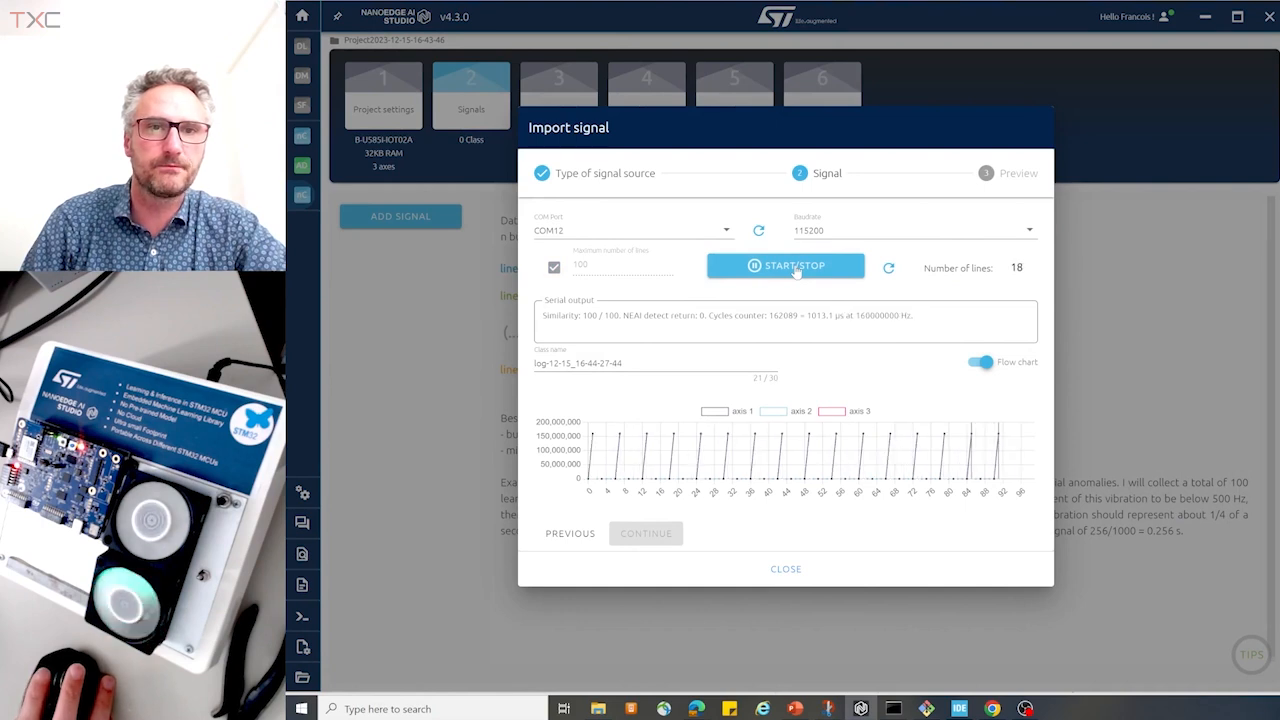
click(796, 268)
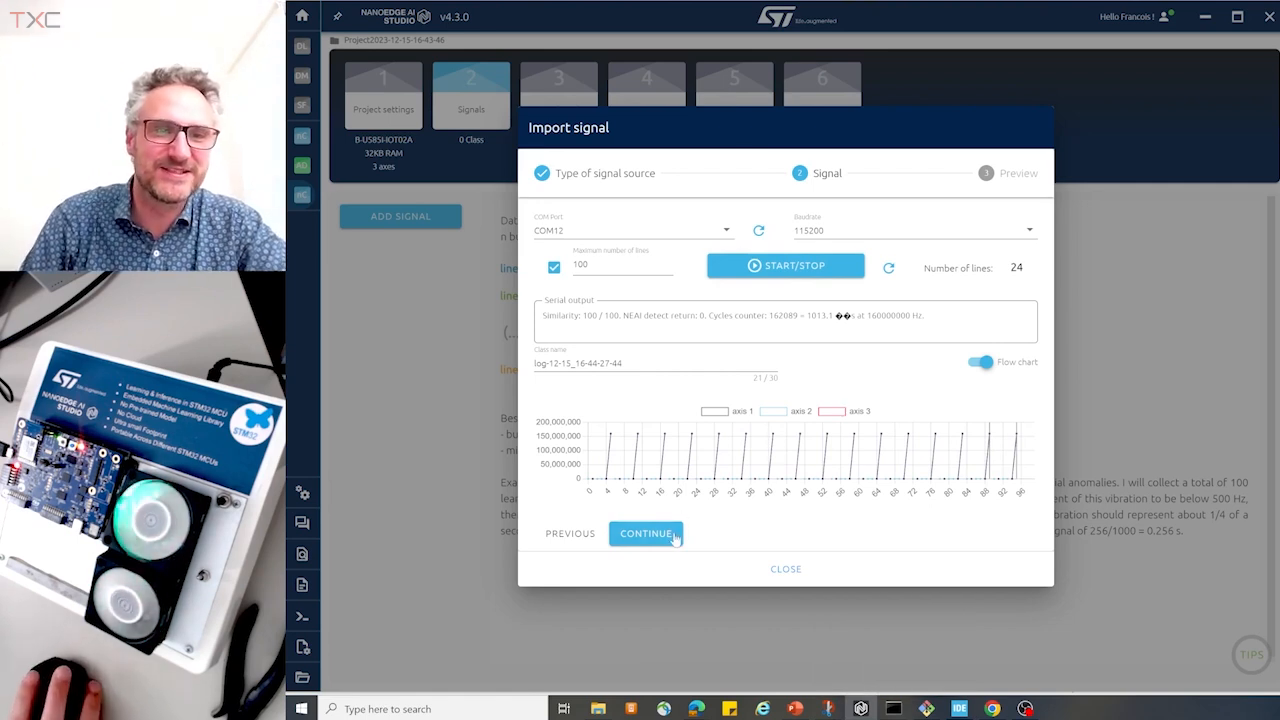
click(786, 569)
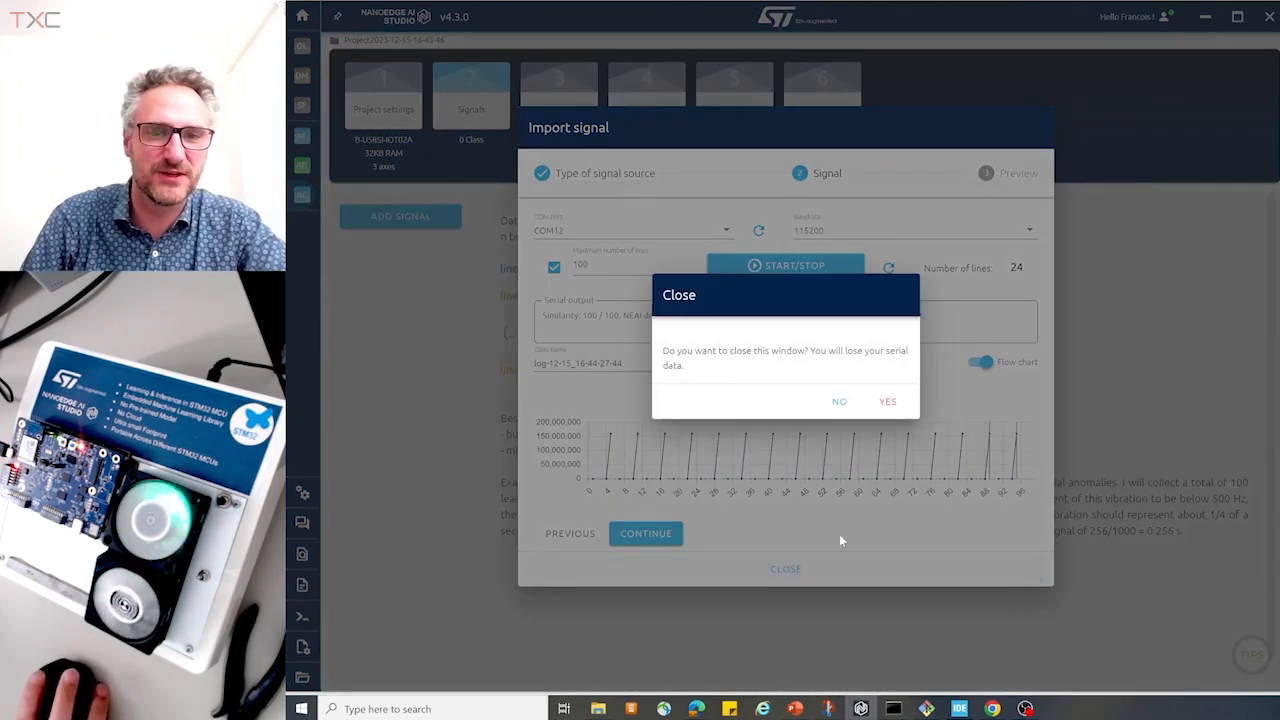
click(839, 401)
Switch to STM32CubeIDE, set NEAI_MODE to 0 for datalogger mode in main.c, then save and run the project on the board
click(959, 708)
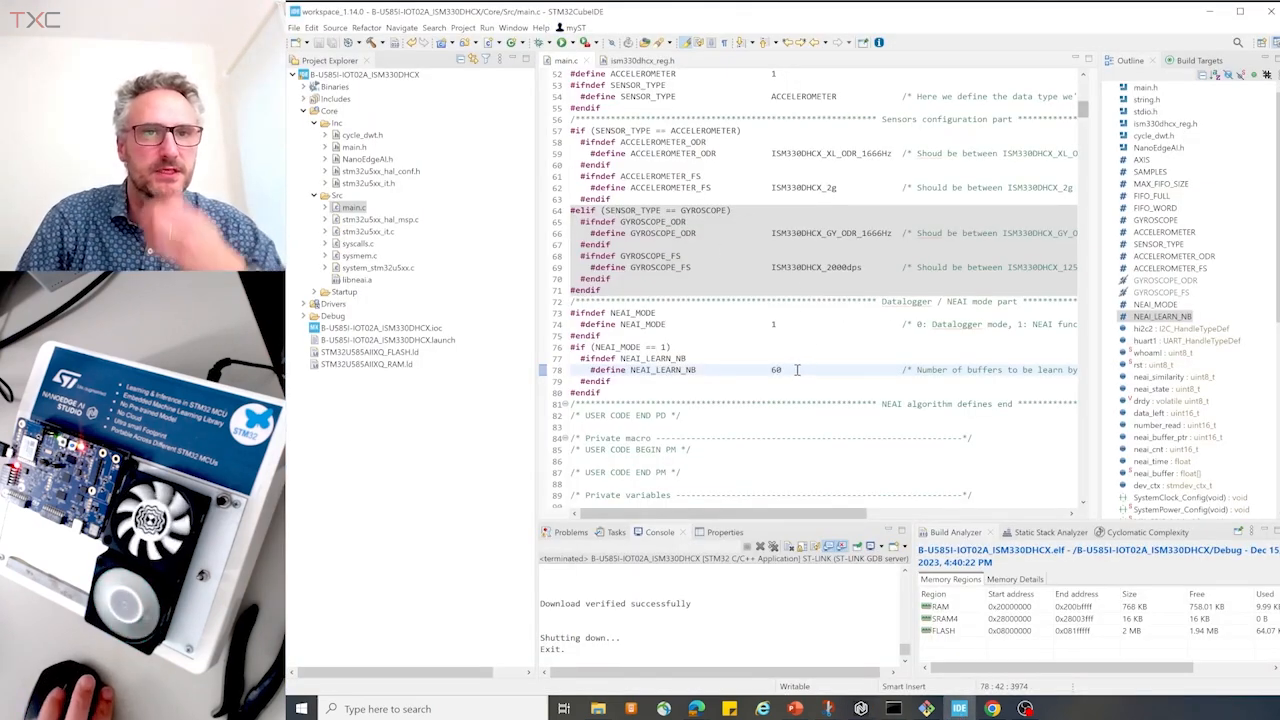
scroll(797, 370, up, 3)
click(791, 426)
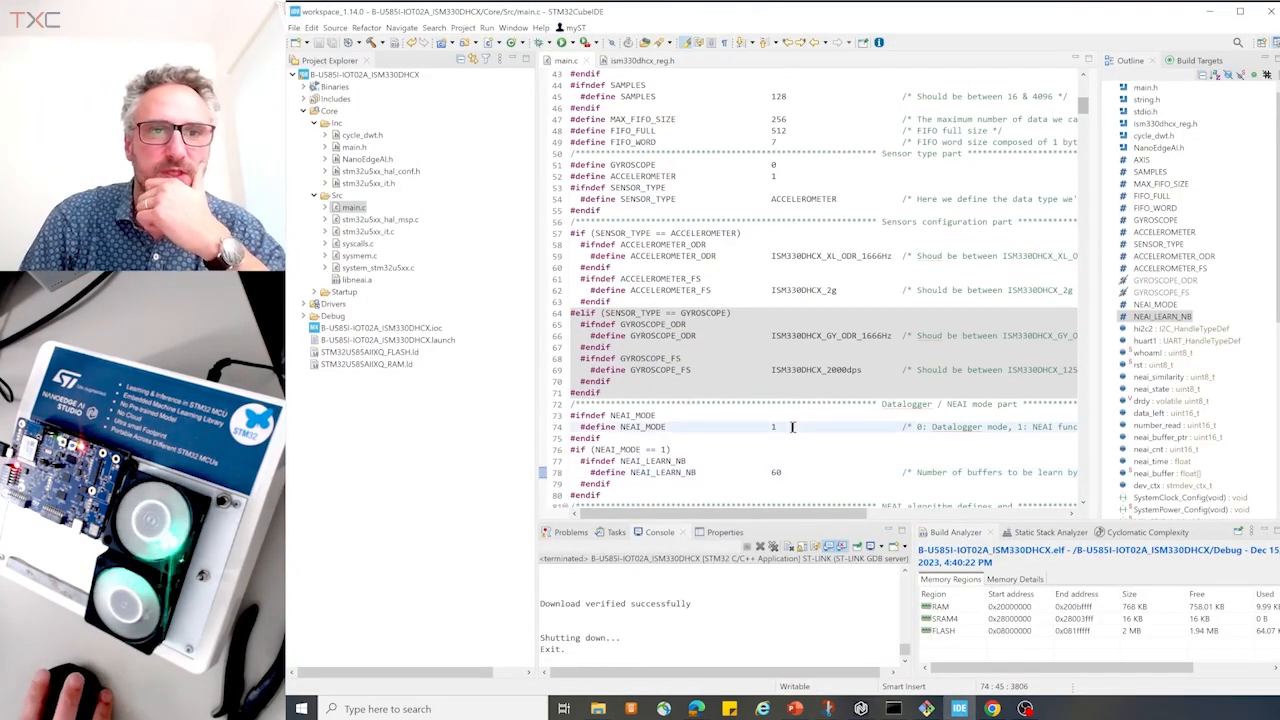
key(BackSpace)
text(0)
key(ctrl+s)
click(563, 43)
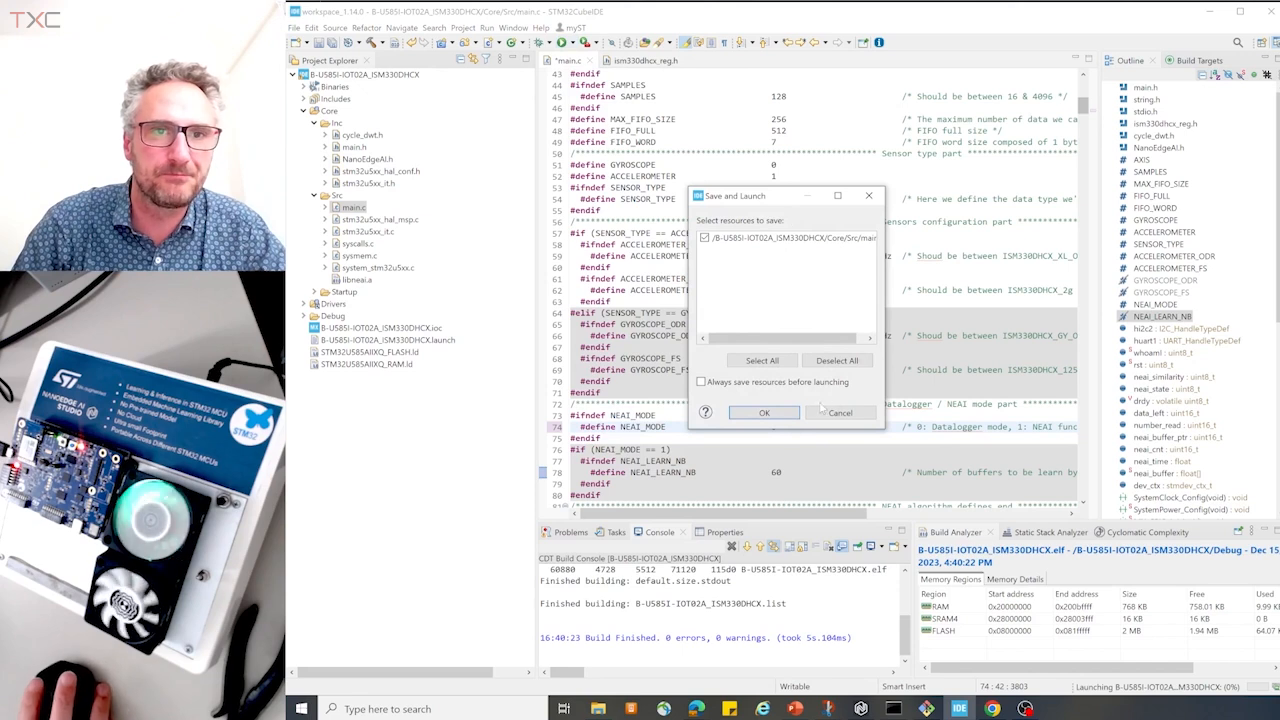
click(764, 413)
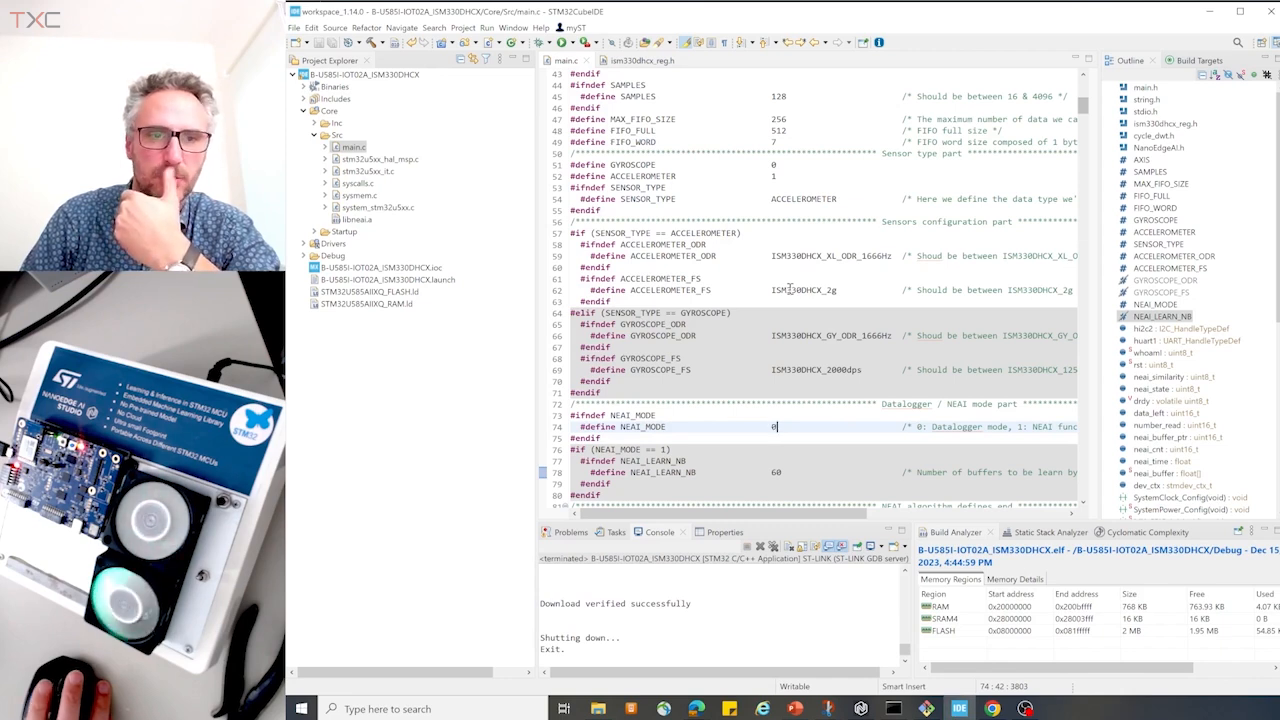
Return to NanoEdge AI Studio and close the open signal import, discarding its serial data
click(862, 708)
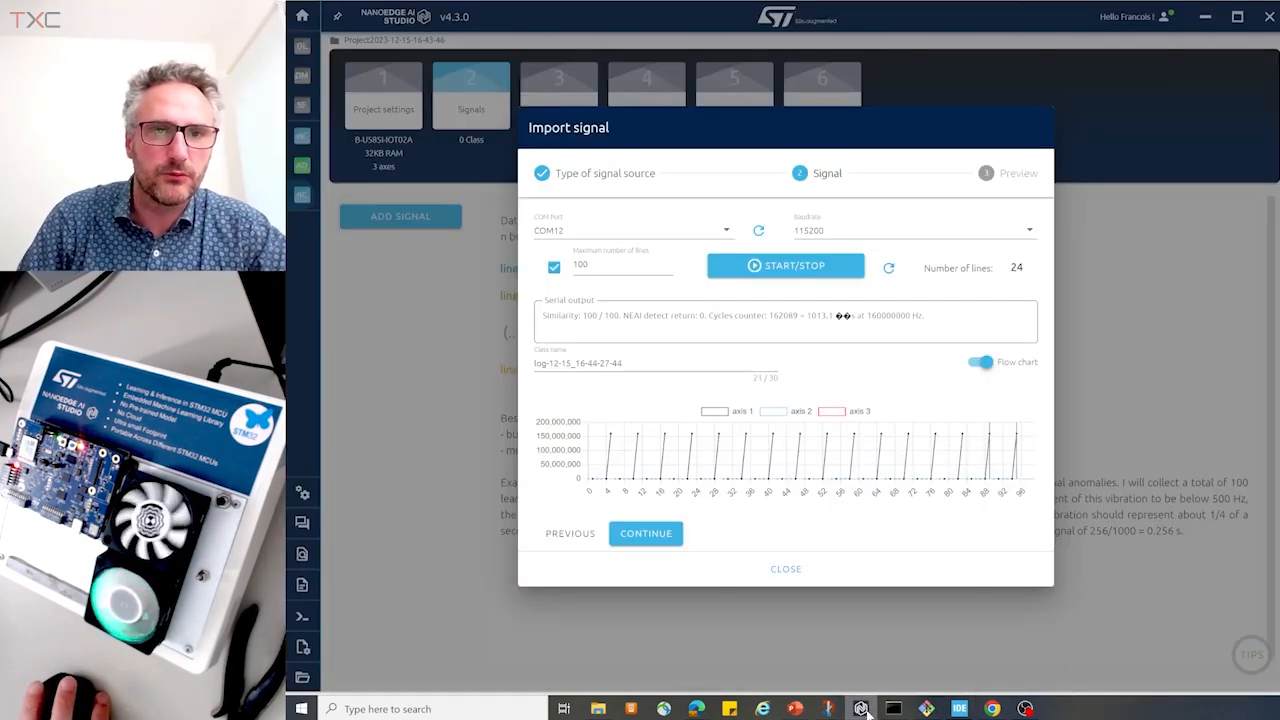
click(786, 568)
click(839, 400)
click(786, 568)
click(879, 397)
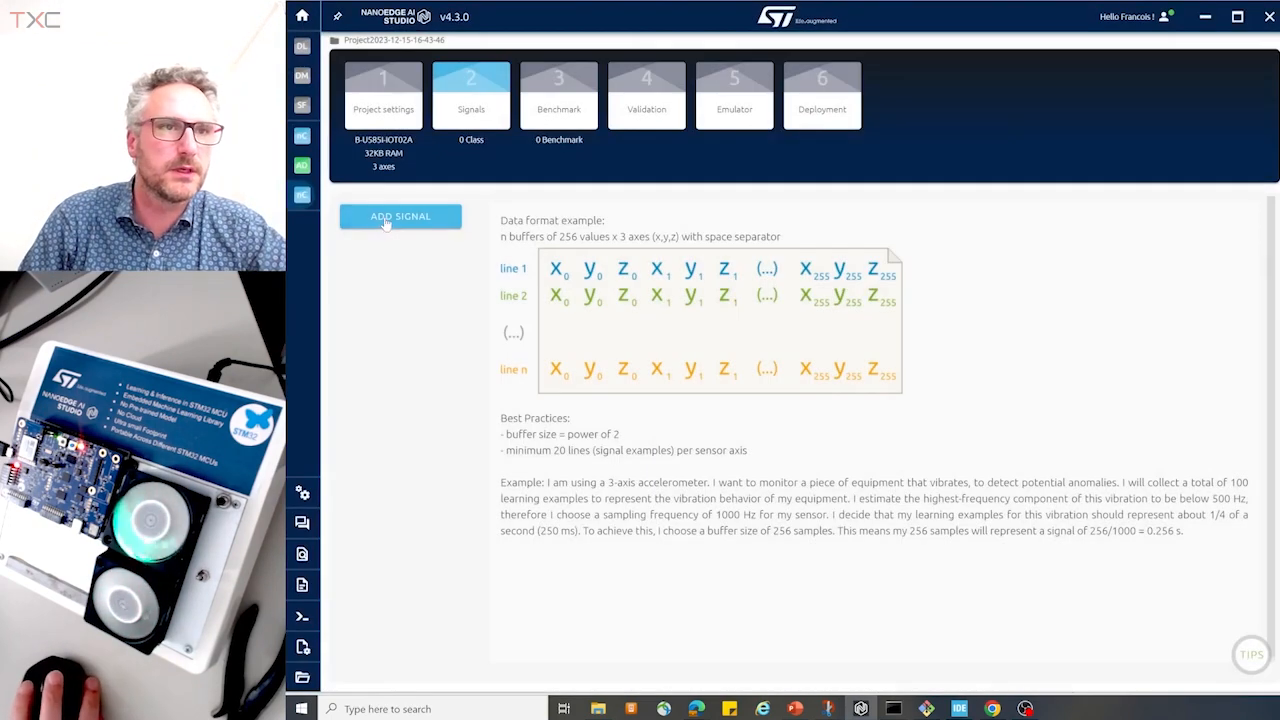
Record a new signal from serial (USB) limited to 100 lines and import it with the Space delimiter
click(385, 216)
click(806, 372)
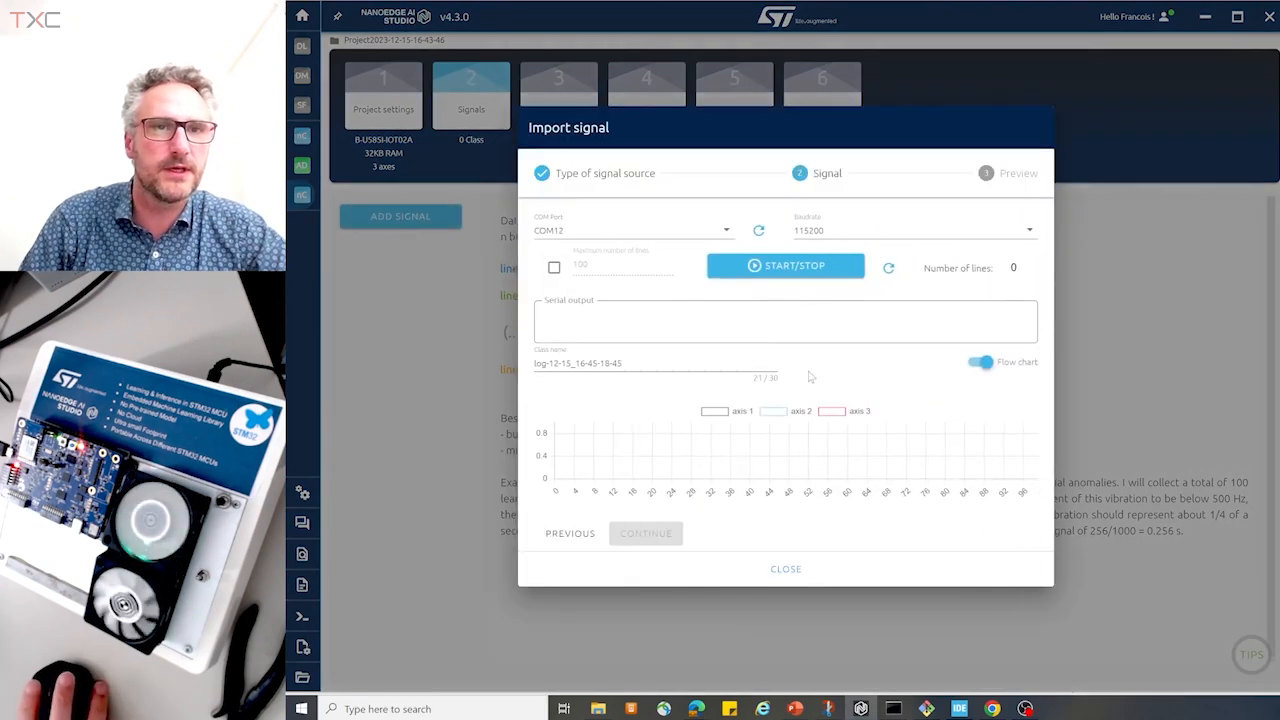
click(554, 267)
click(794, 267)
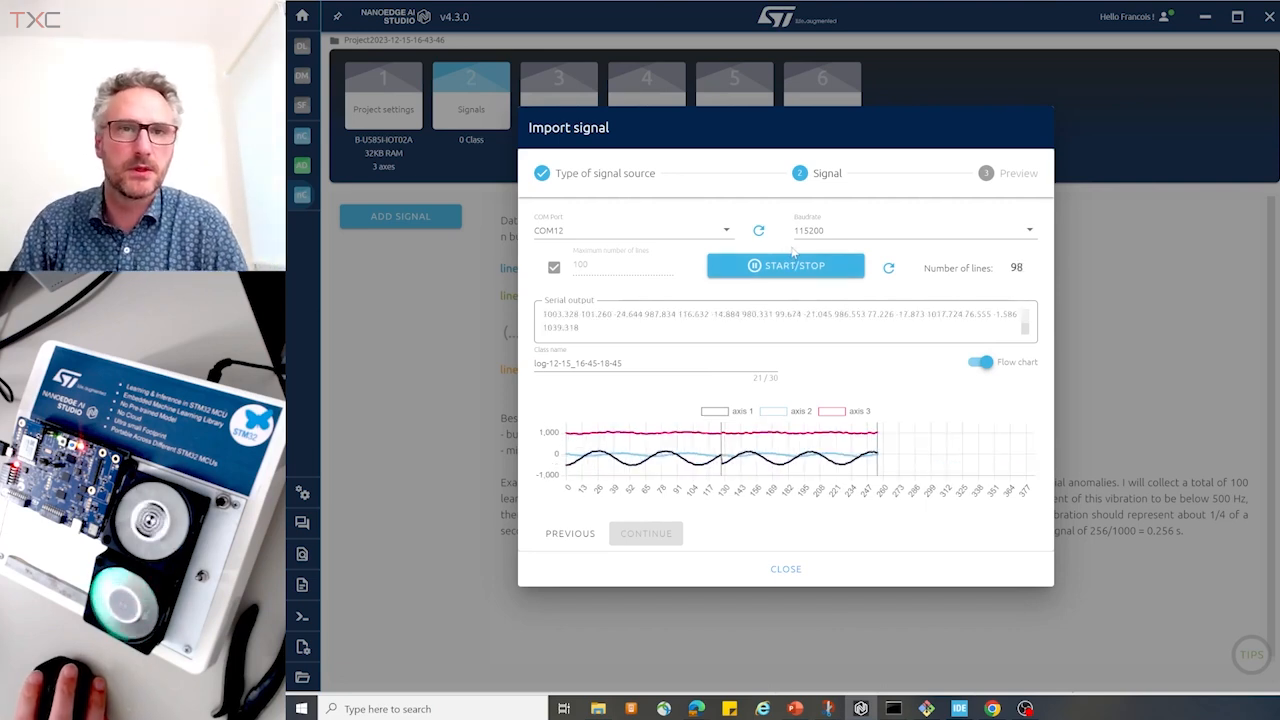
click(645, 533)
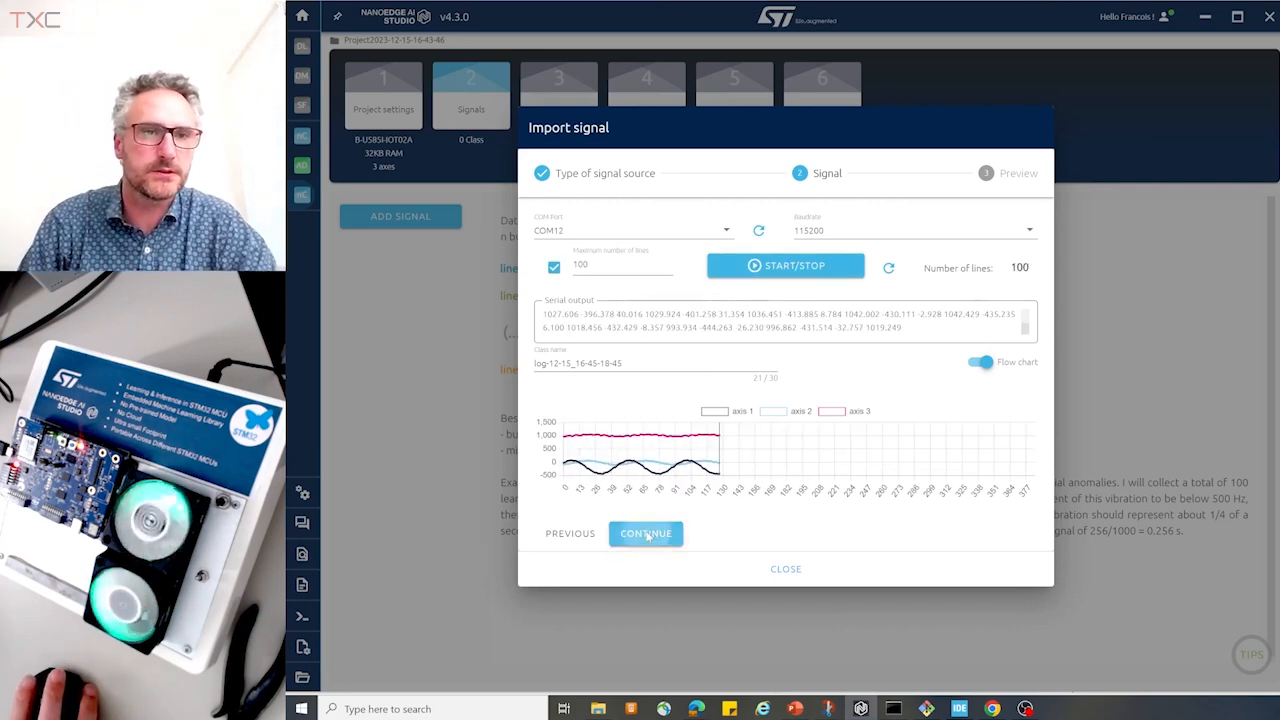
click(580, 367)
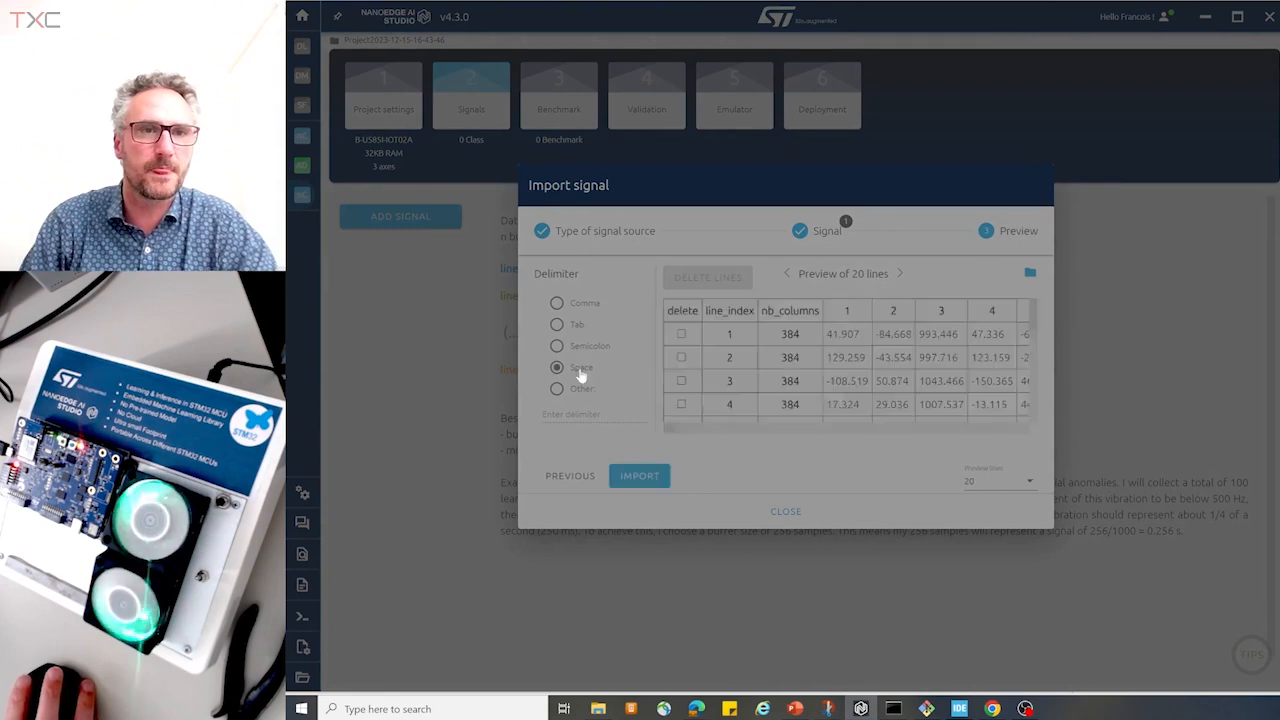
click(639, 477)
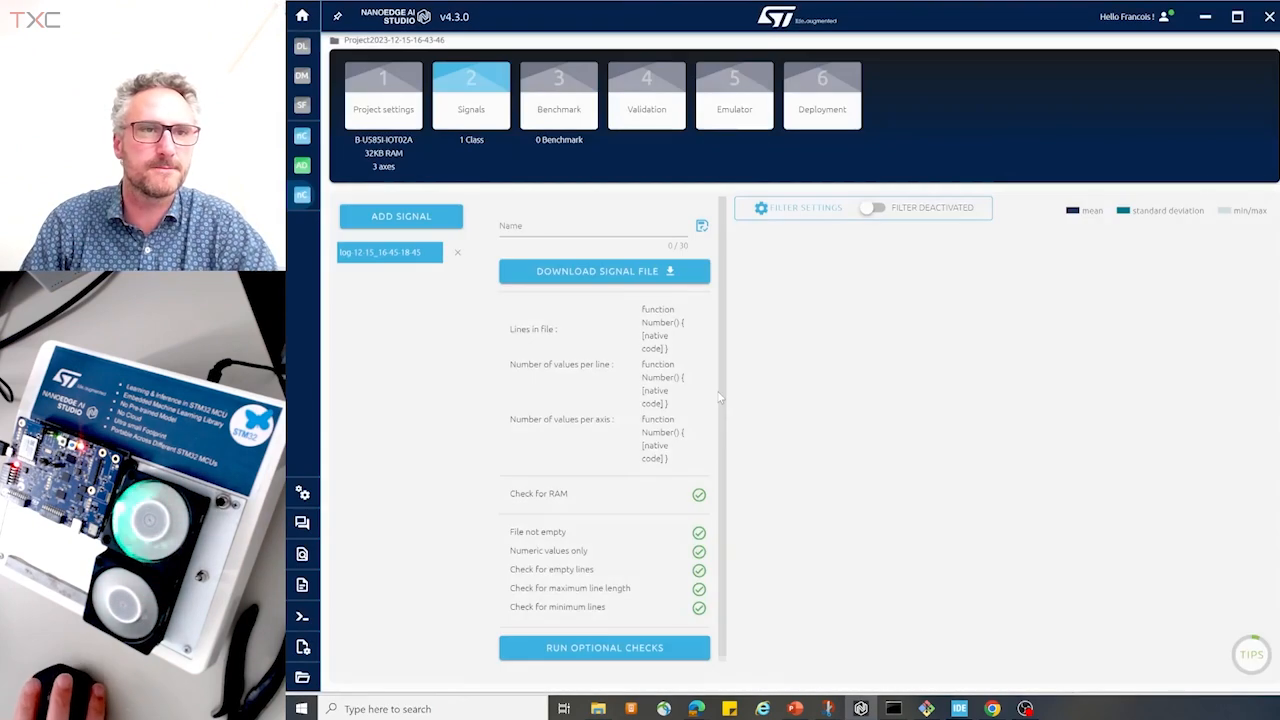
Rename the imported serial signal as GREEN and save the name
click(551, 227)
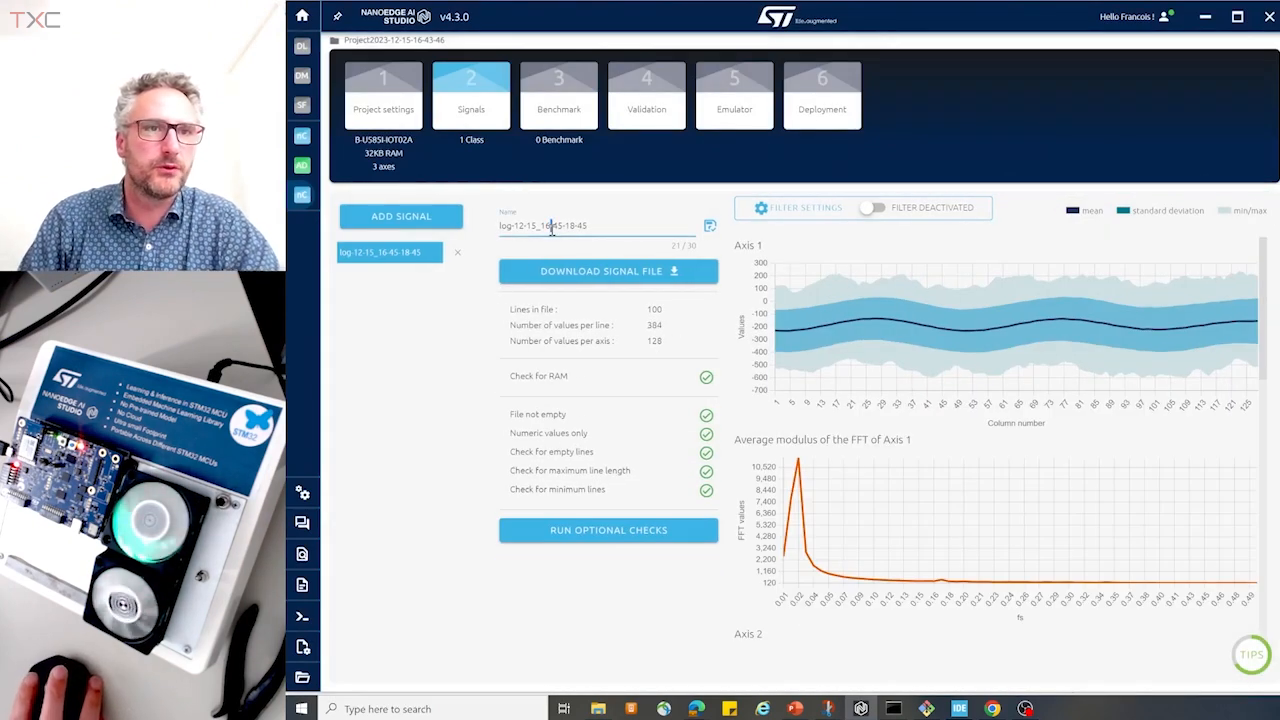
triple_click(551, 227)
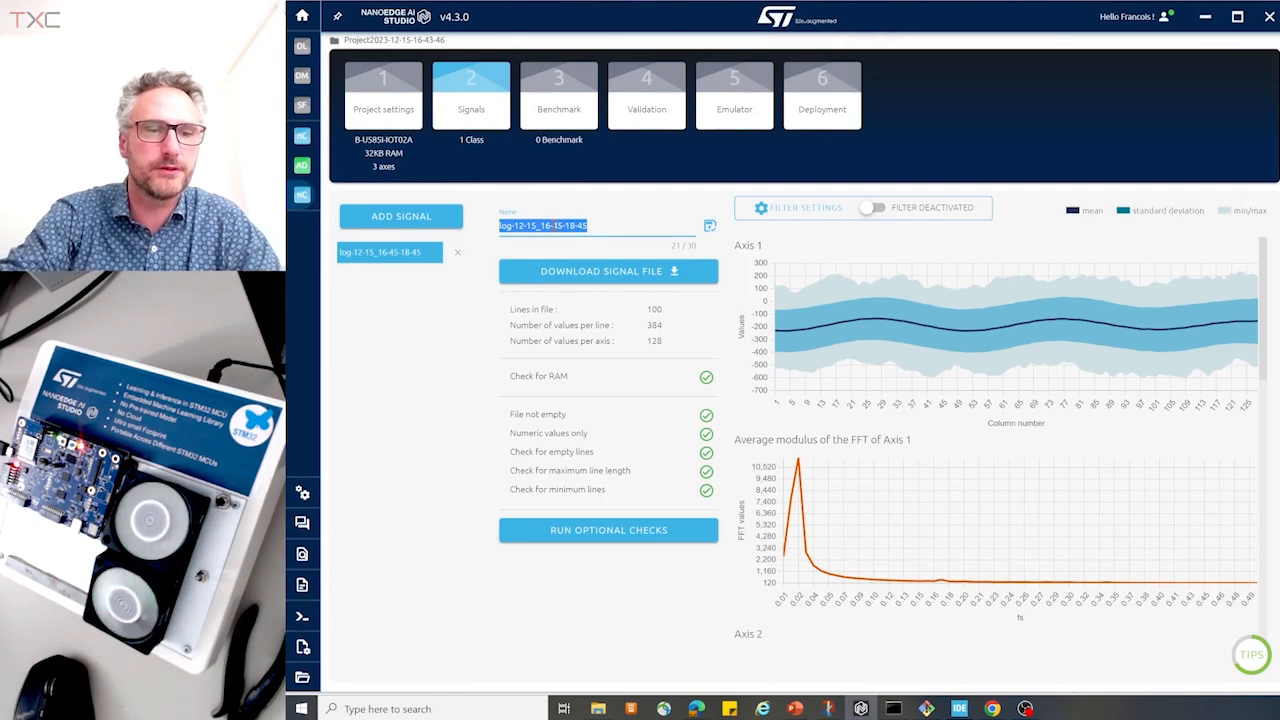
text(GREEN)
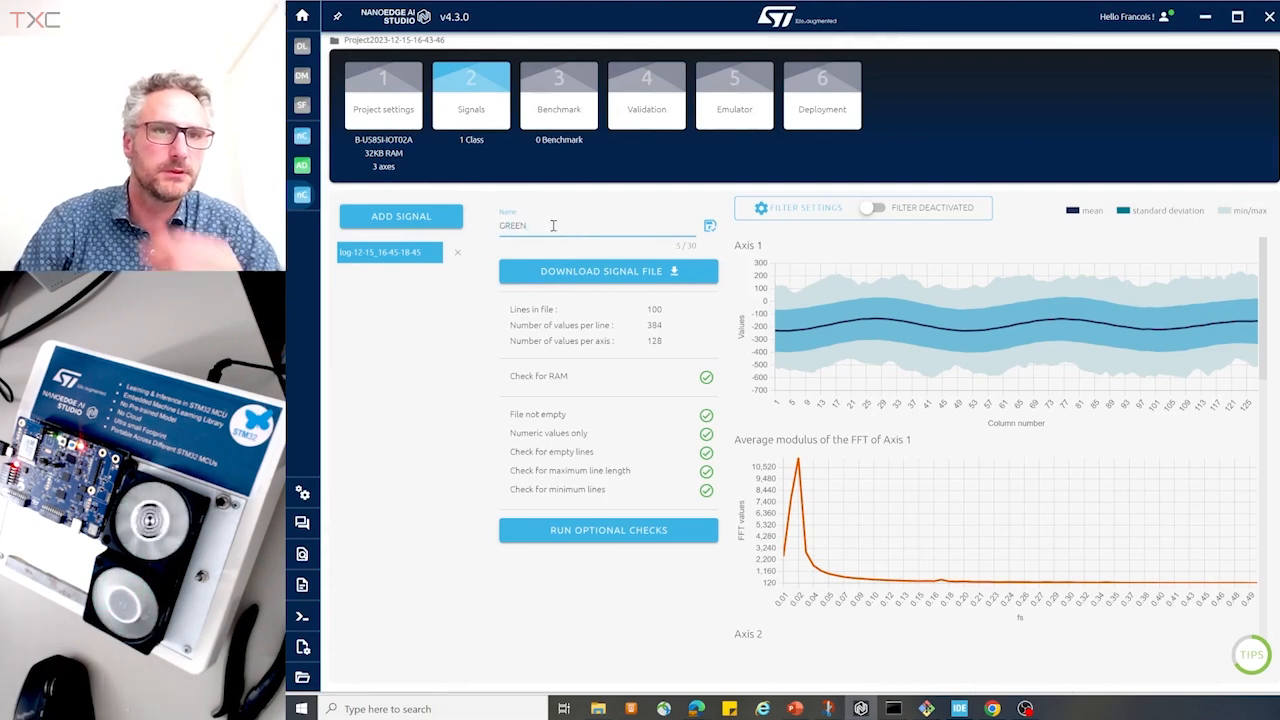
click(710, 226)
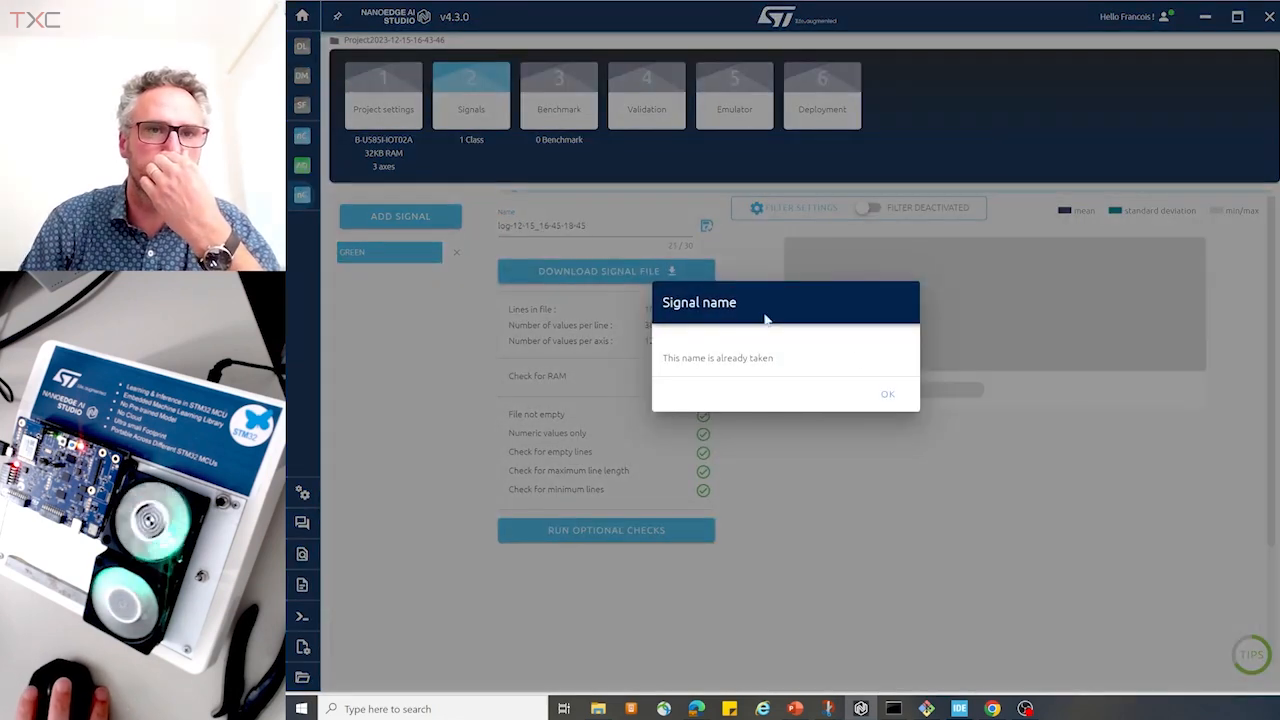
click(888, 392)
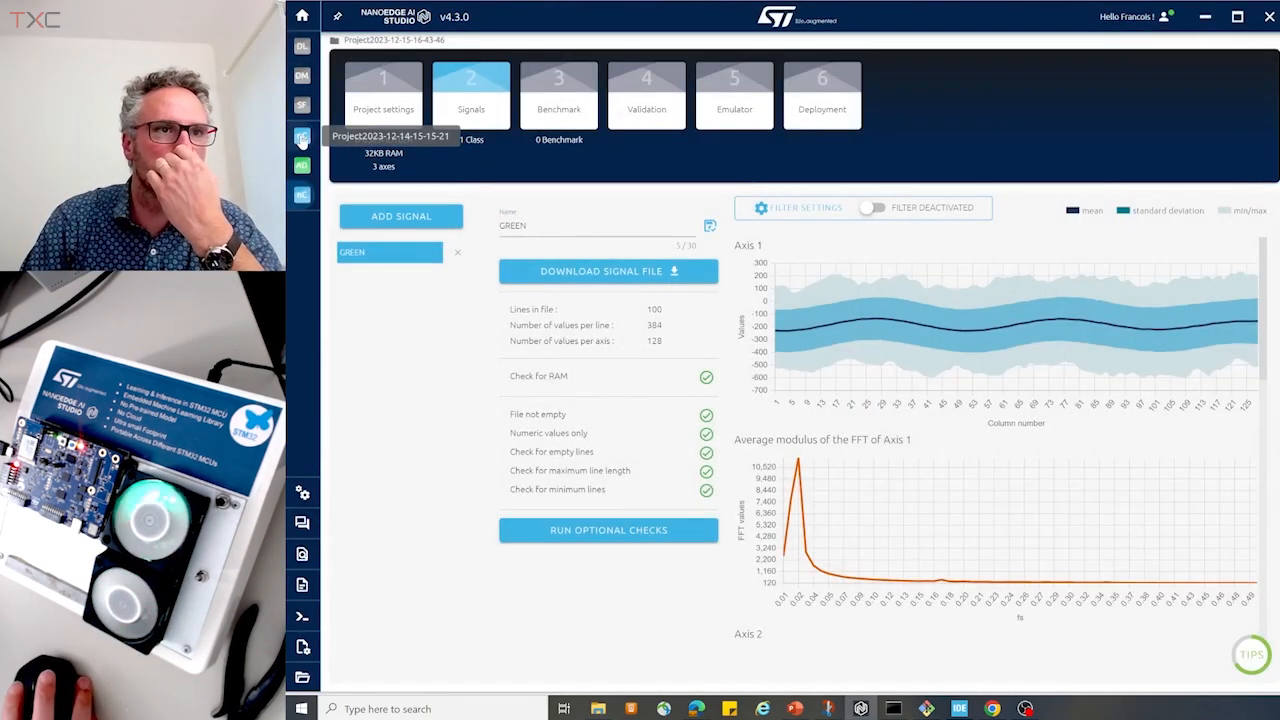
Open the anomaly detection project and download its abnormal signal file as log-12-15_16-22-22-22.csv to the Downloads folder
click(304, 167)
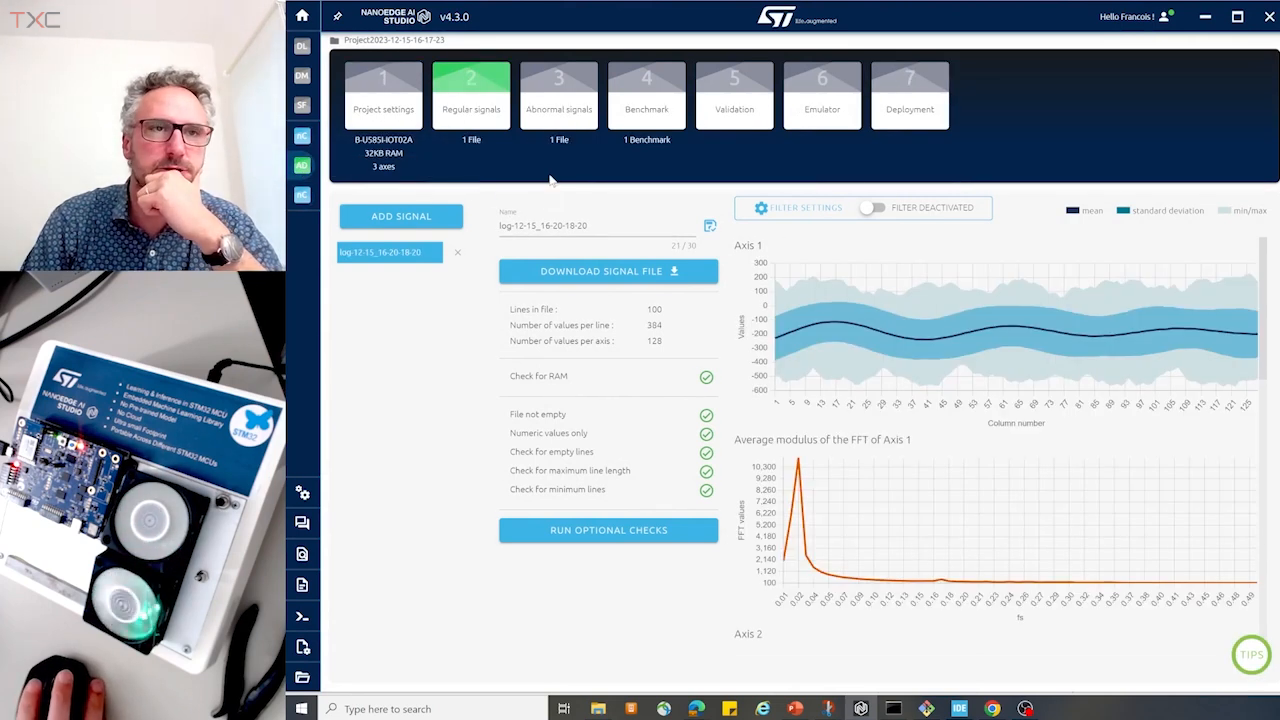
click(558, 97)
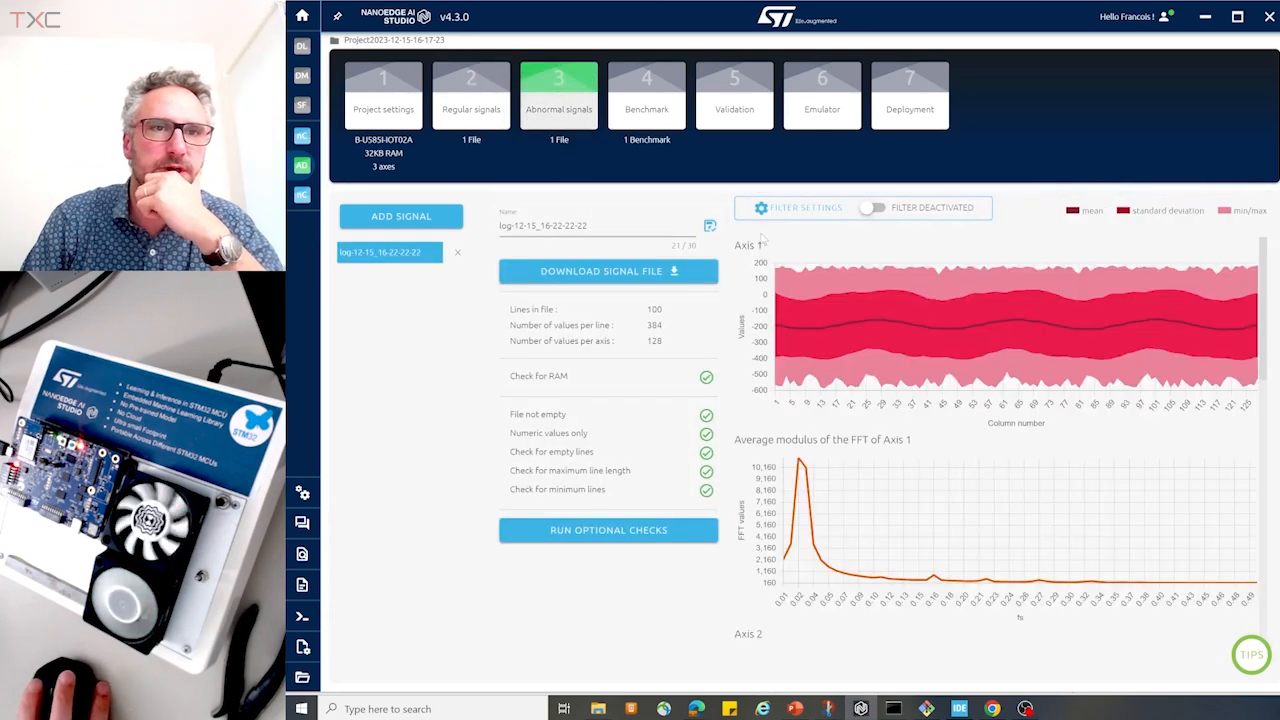
click(655, 275)
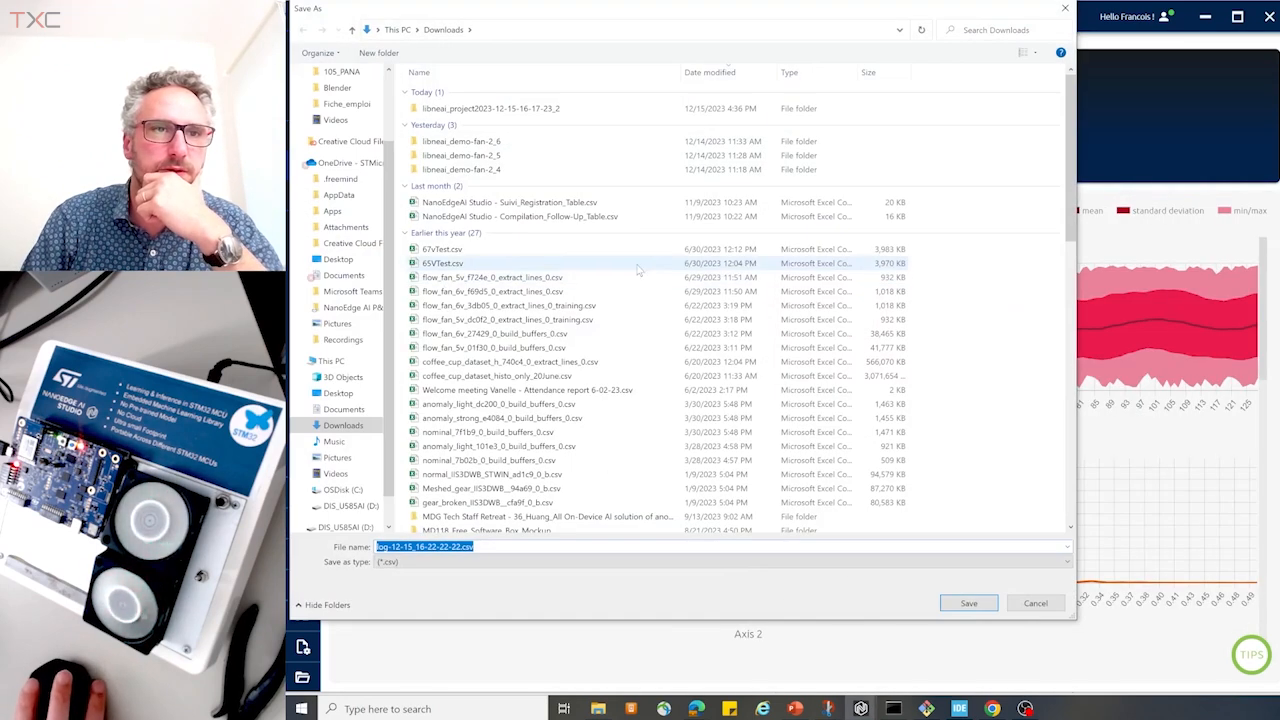
click(978, 604)
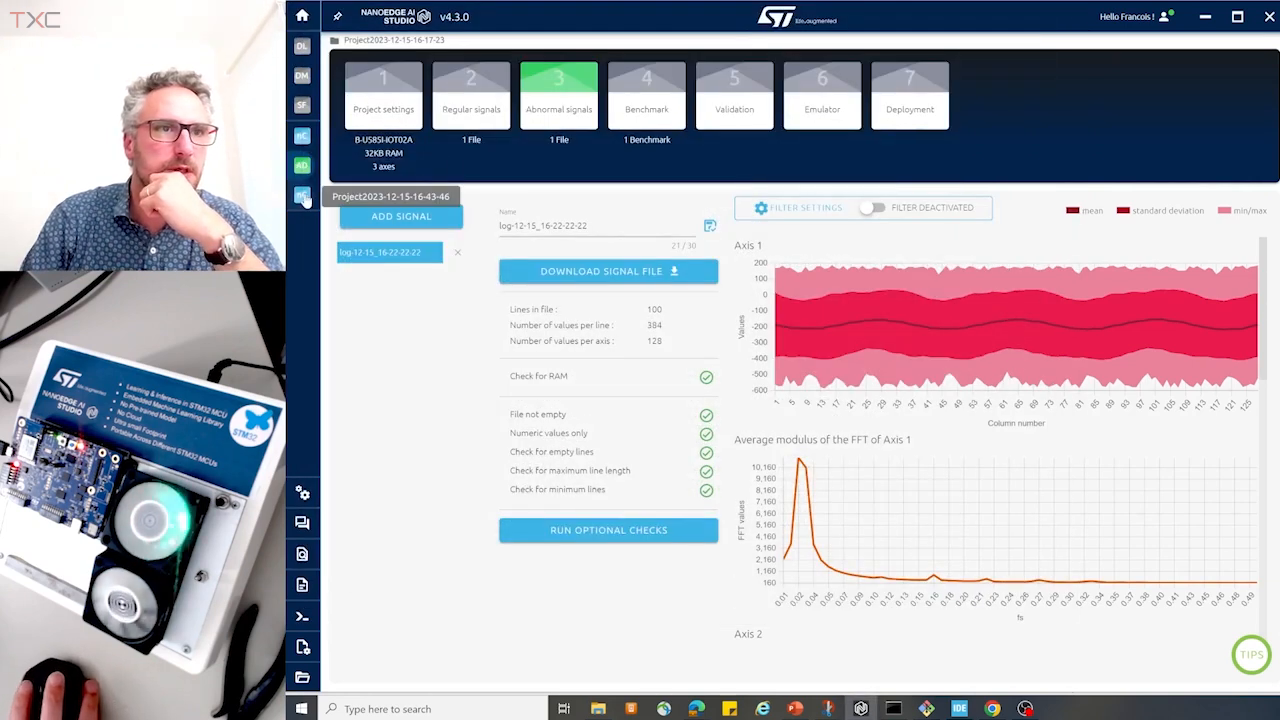
Return to the n-class project and import log-12-15_16-22-22-22.csv from Downloads as a second signal, using the Space delimiter
click(302, 196)
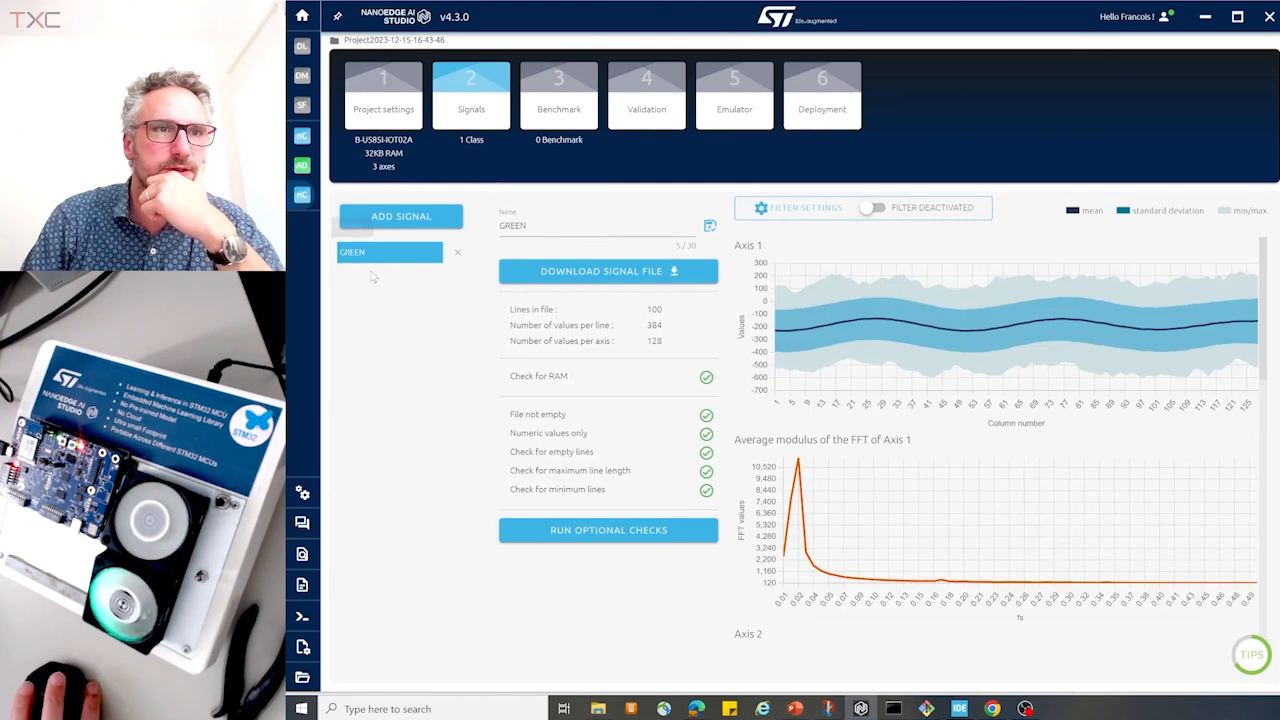
click(401, 218)
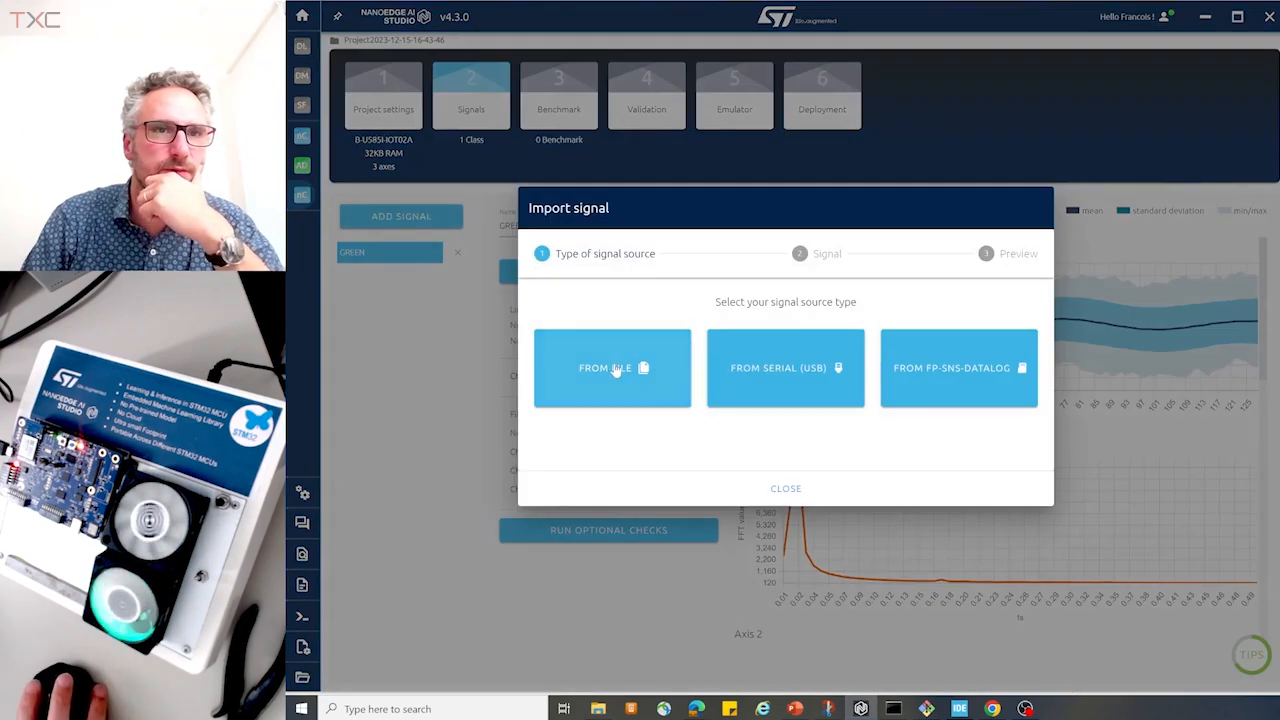
click(616, 369)
click(583, 267)
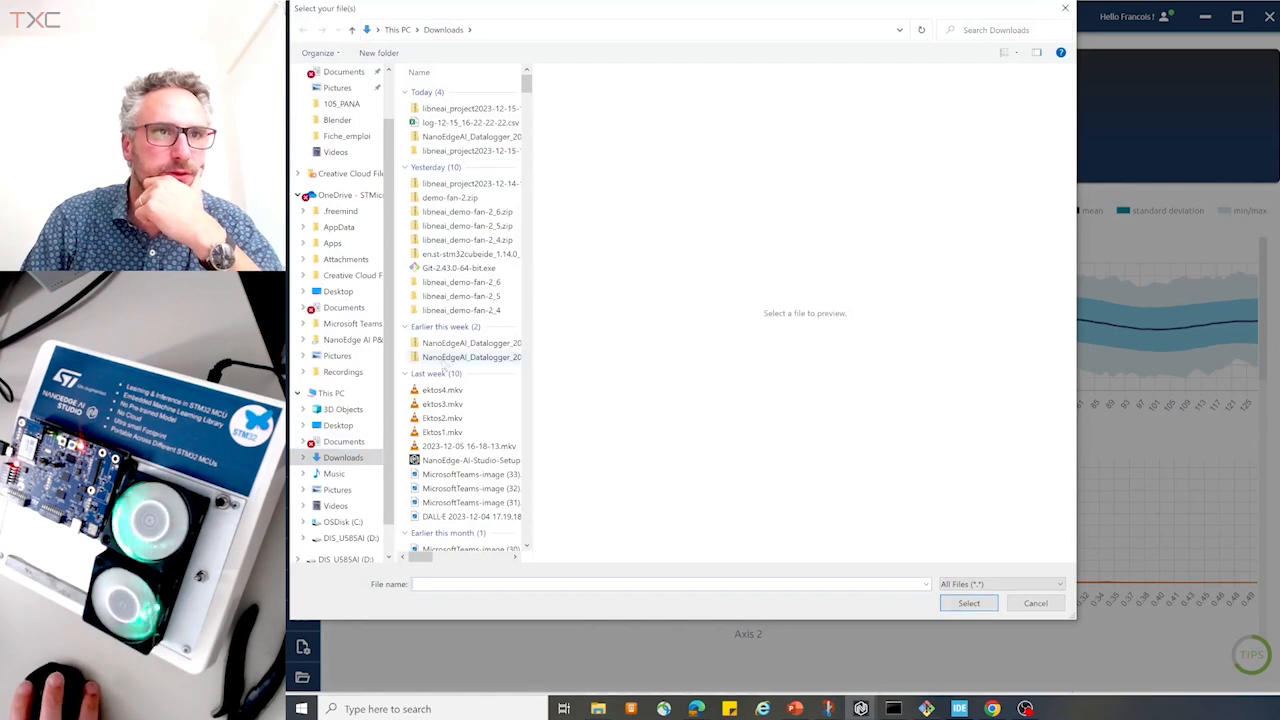
click(465, 122)
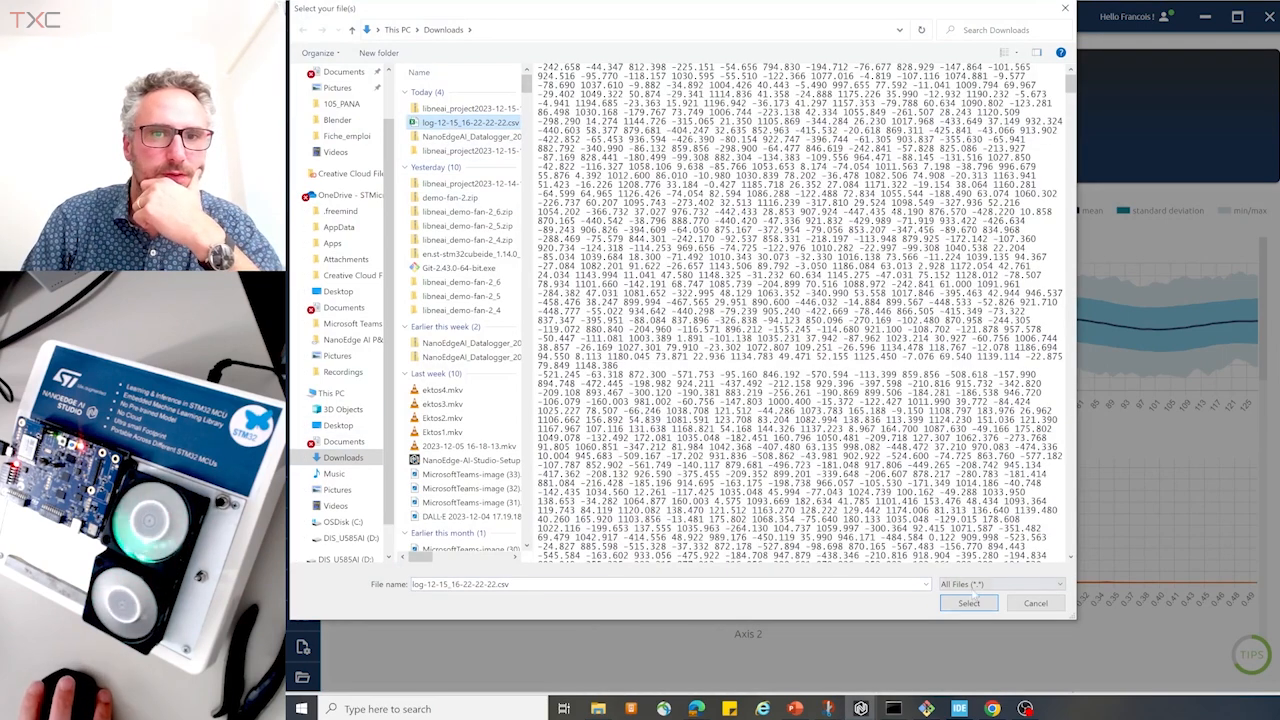
click(969, 603)
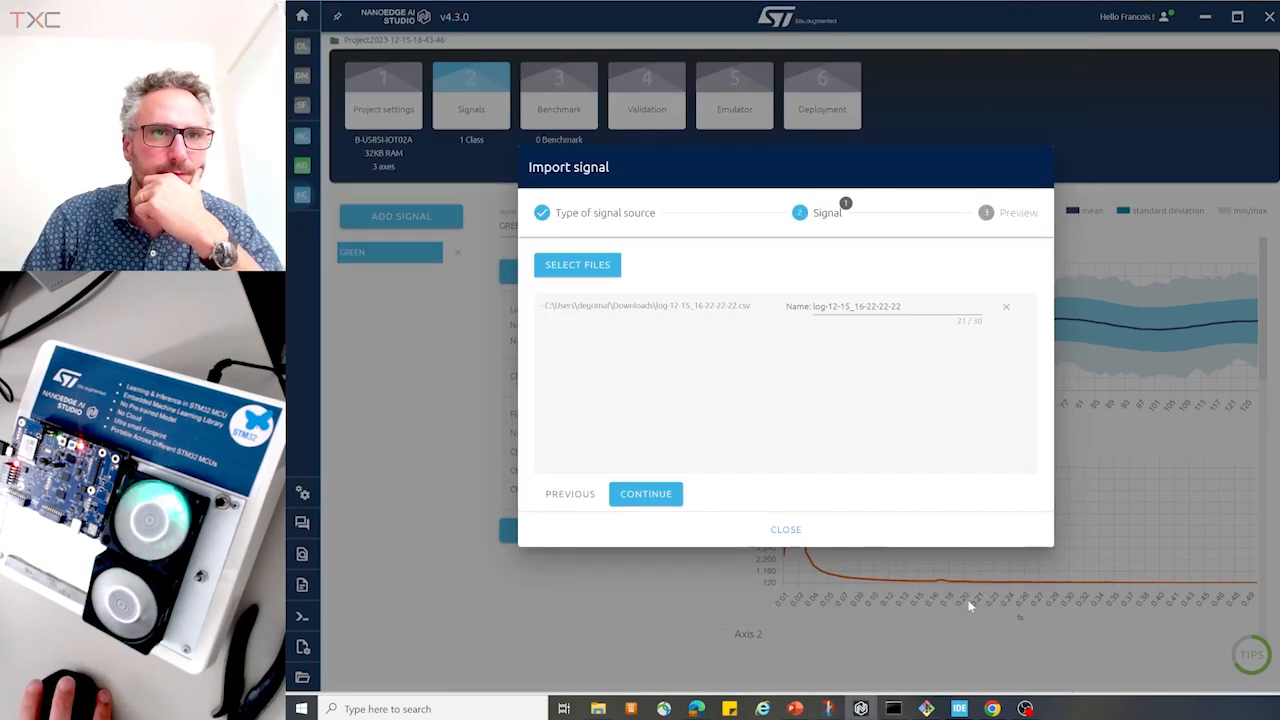
click(654, 495)
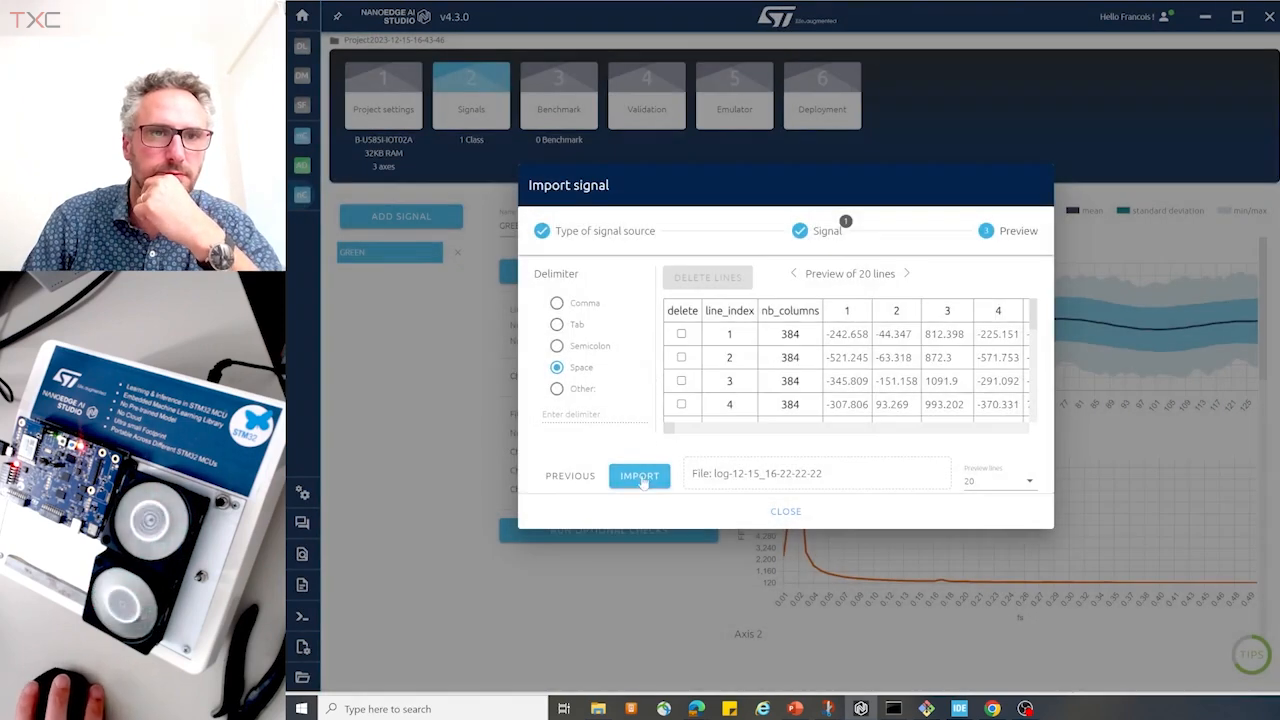
click(640, 476)
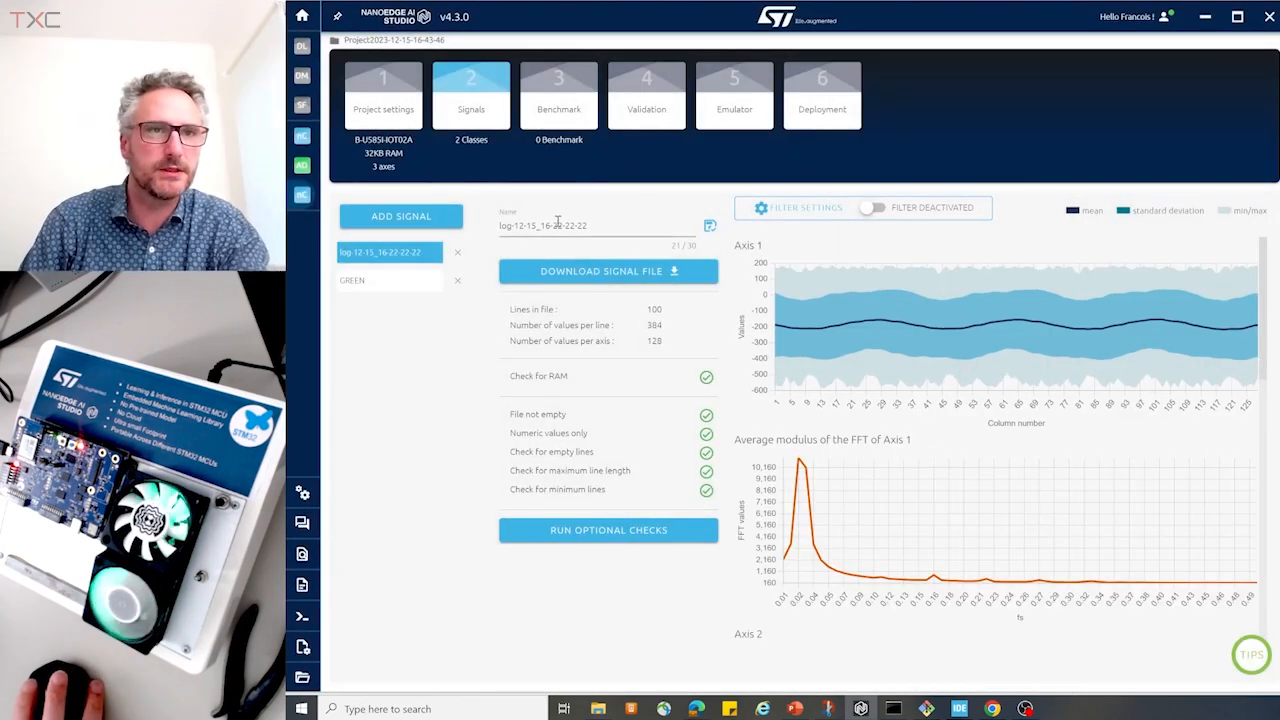
Rename the signal imported from the file as RED and save the name
triple_click(555, 222)
text(RED)
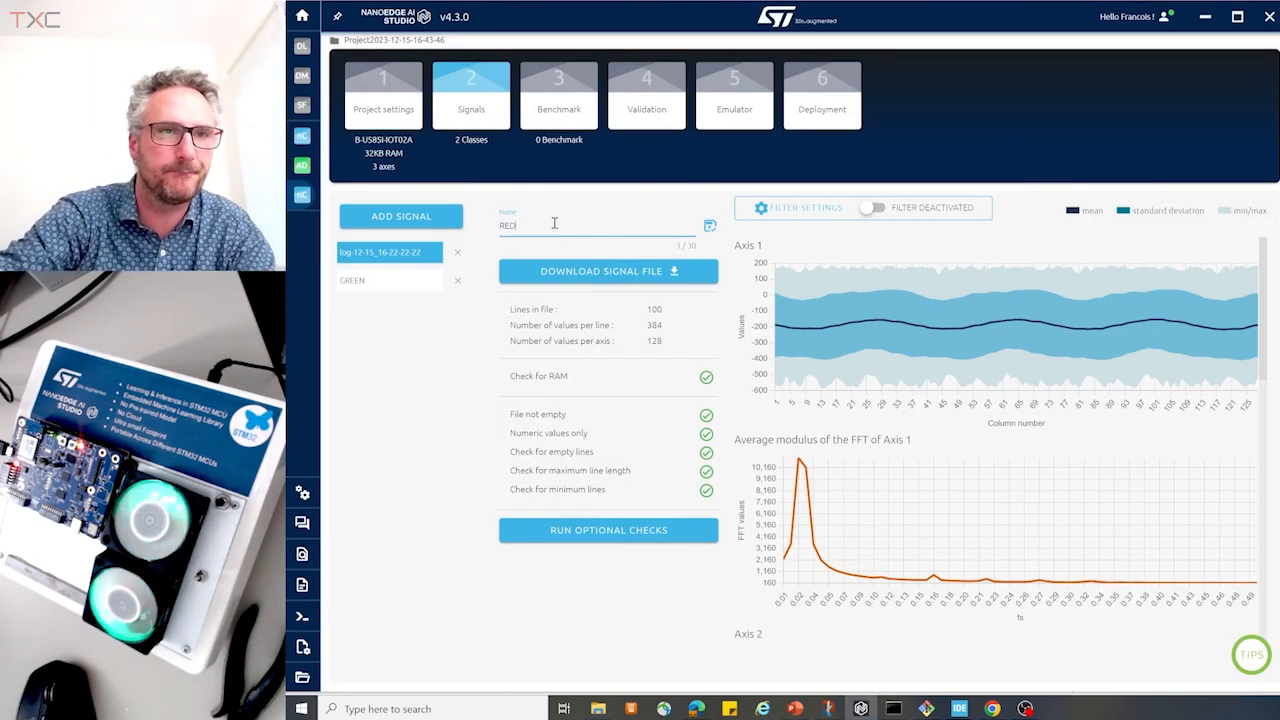
click(709, 226)
click(886, 392)
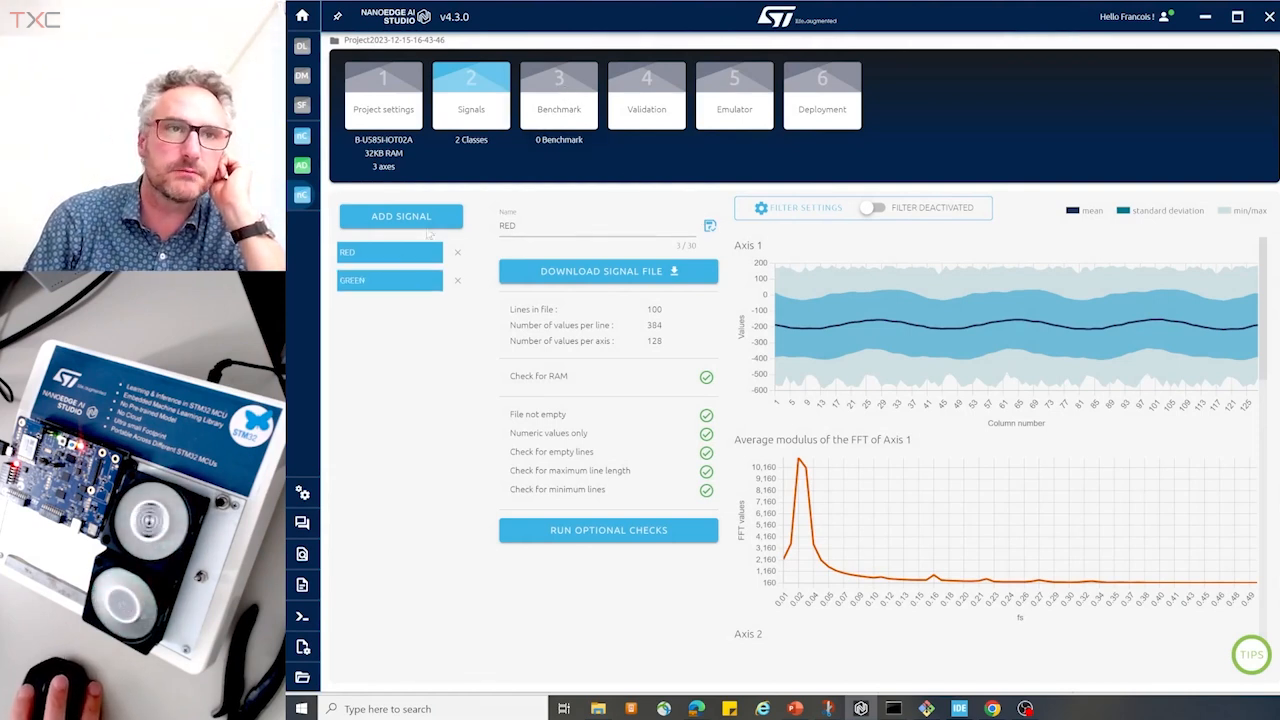
Run a new benchmark on all classes, GREEN and RED, with 10 CPU cores, and stop the search once good libraries are found
click(570, 91)
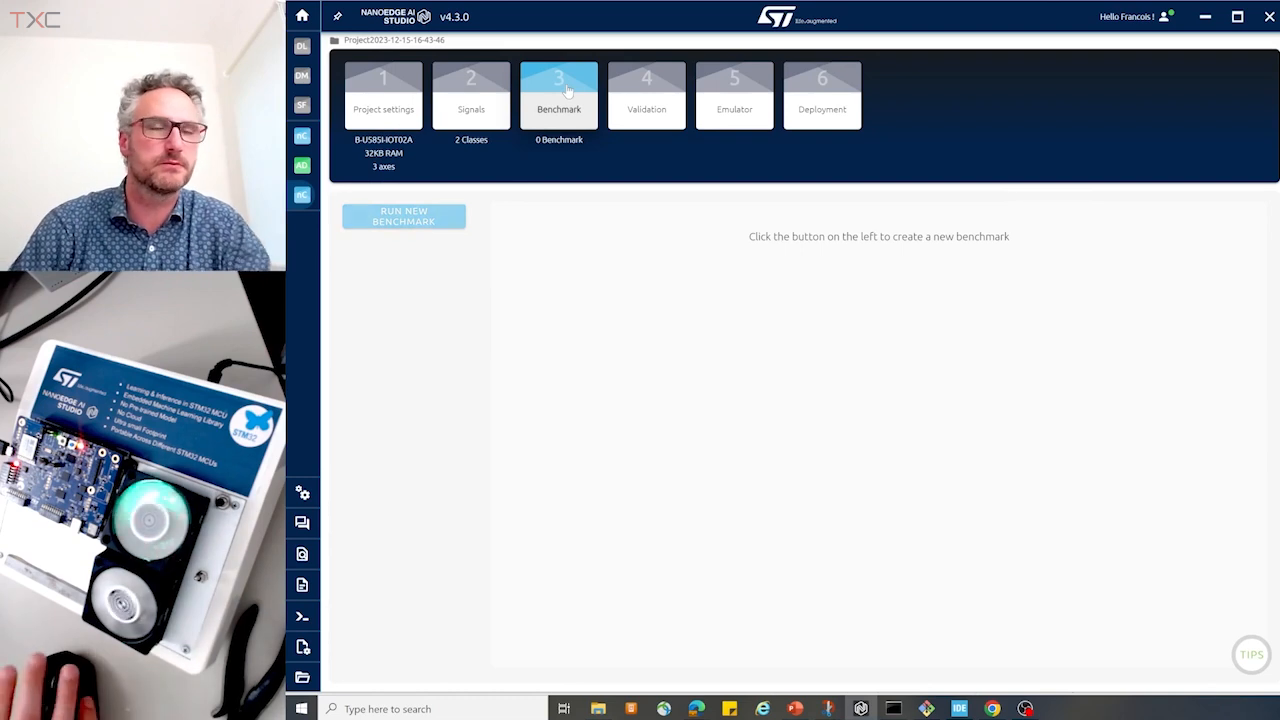
click(416, 222)
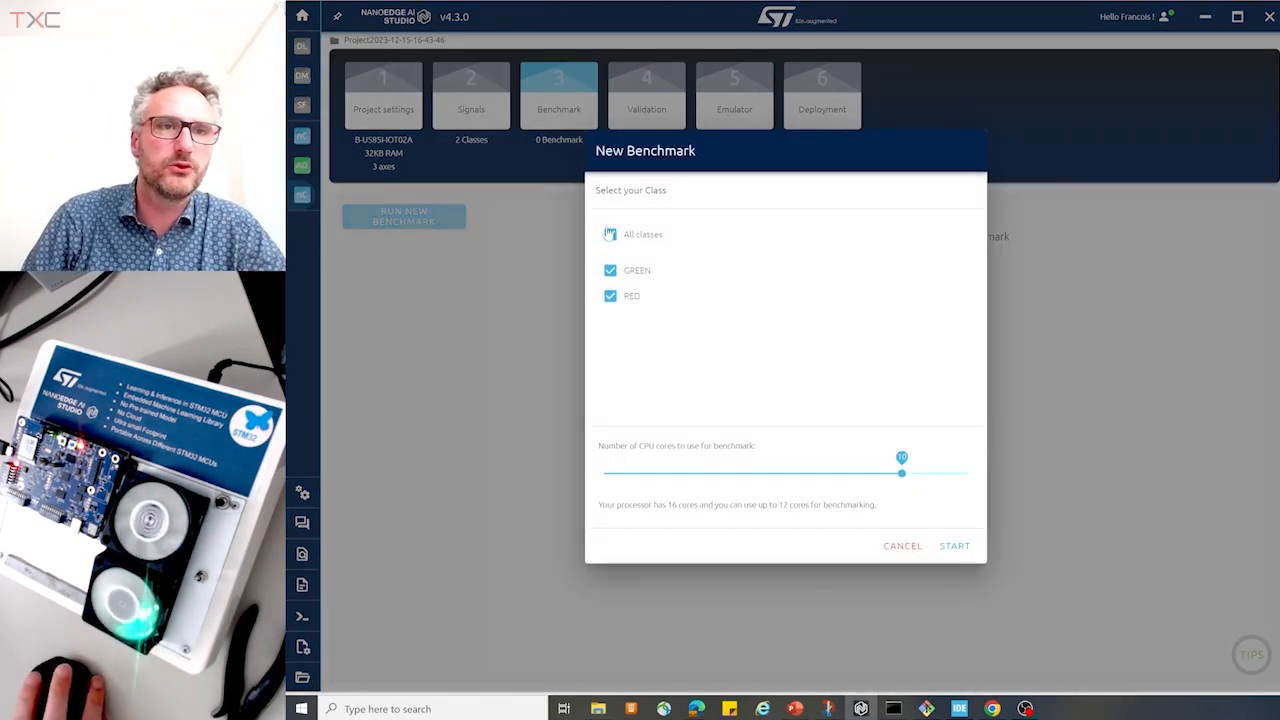
click(610, 234)
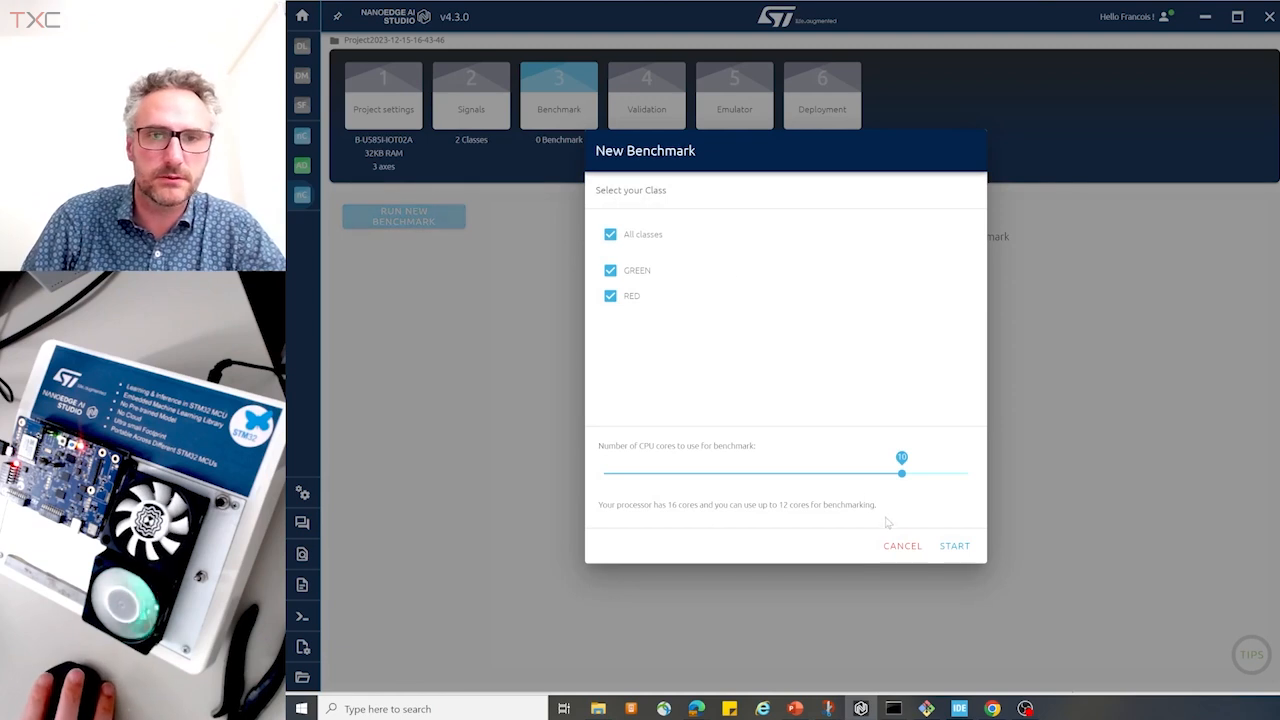
click(952, 546)
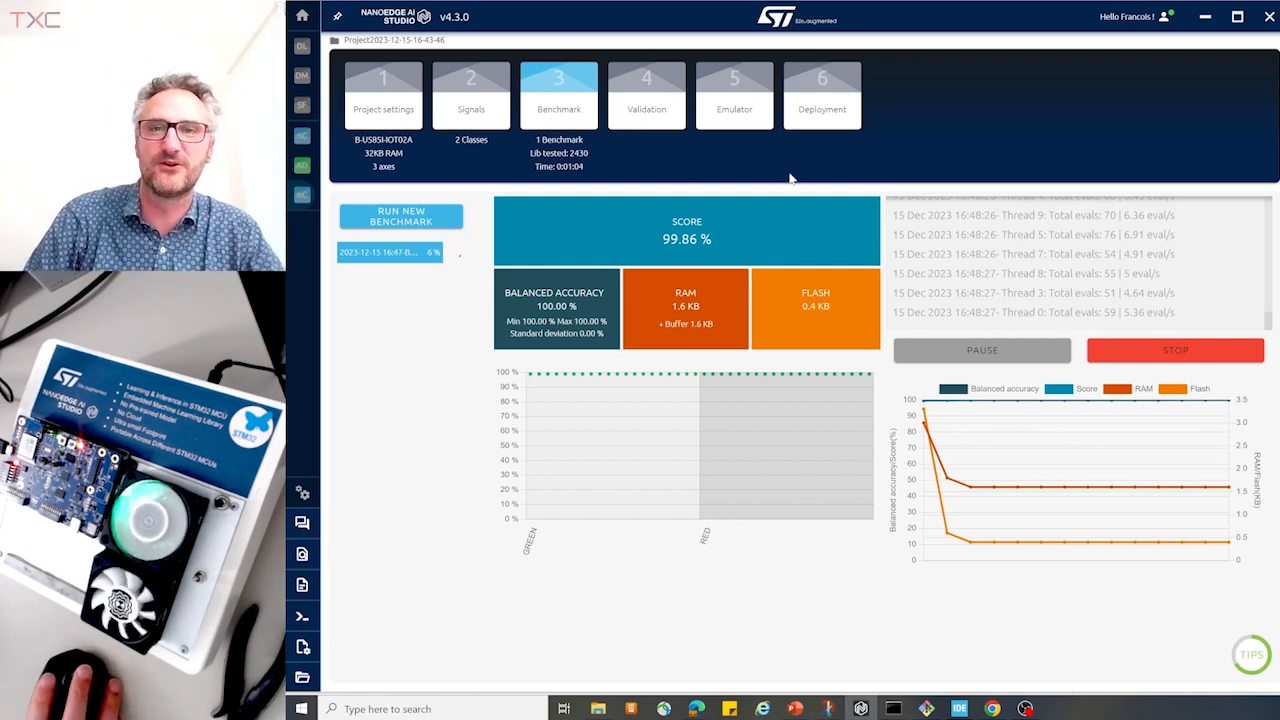
click(1160, 352)
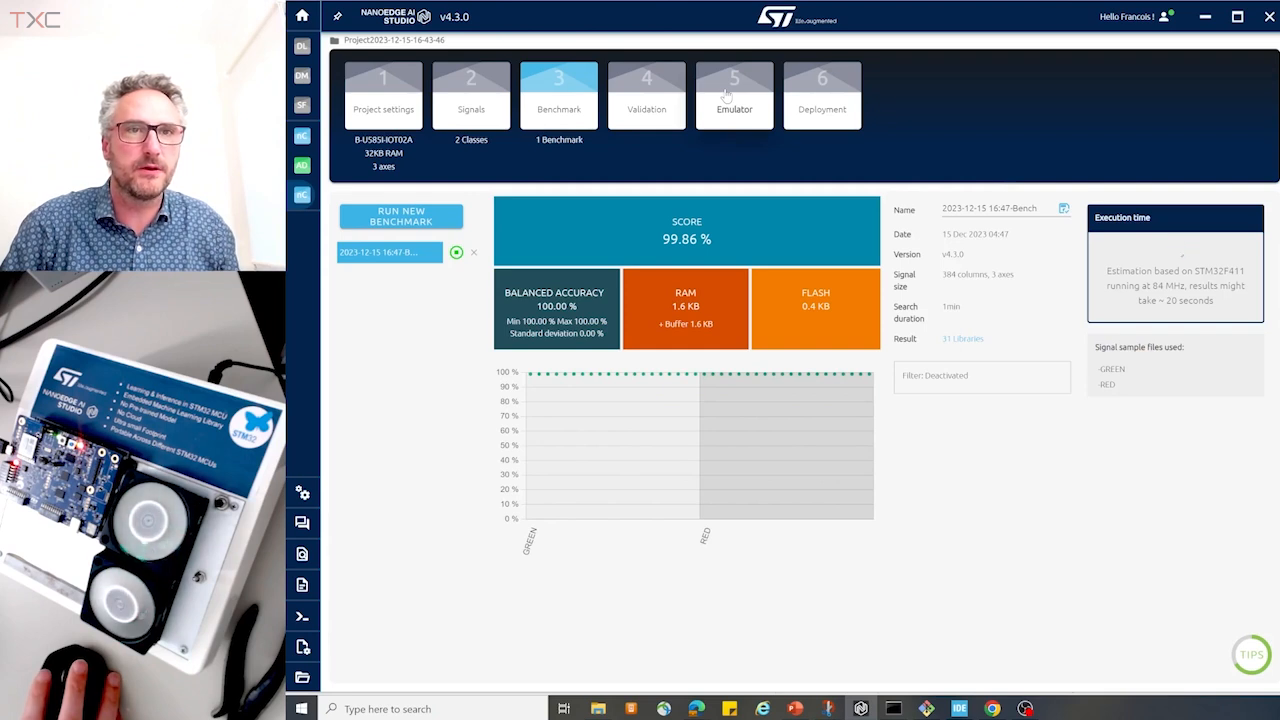
Initialize the emulator for the benchmarked library and run a live serial classification test on COM12 at 115200 baud, stopping it when done
click(727, 93)
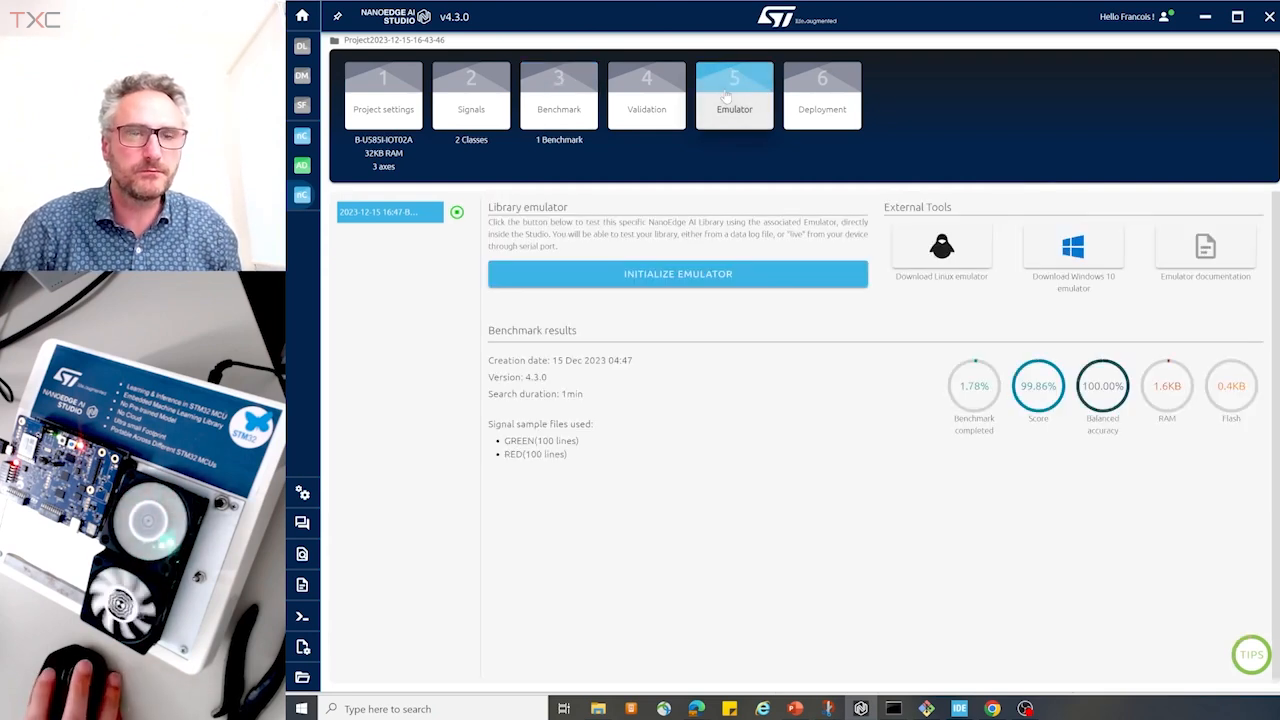
click(671, 274)
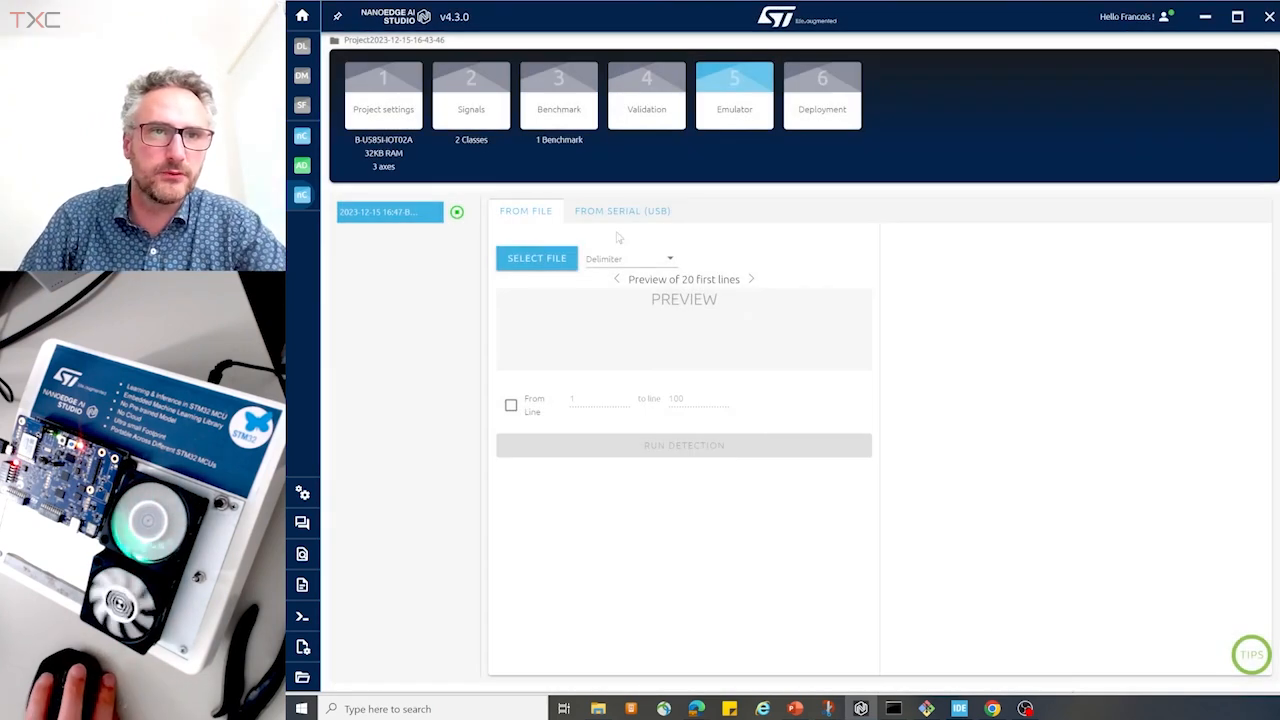
click(632, 216)
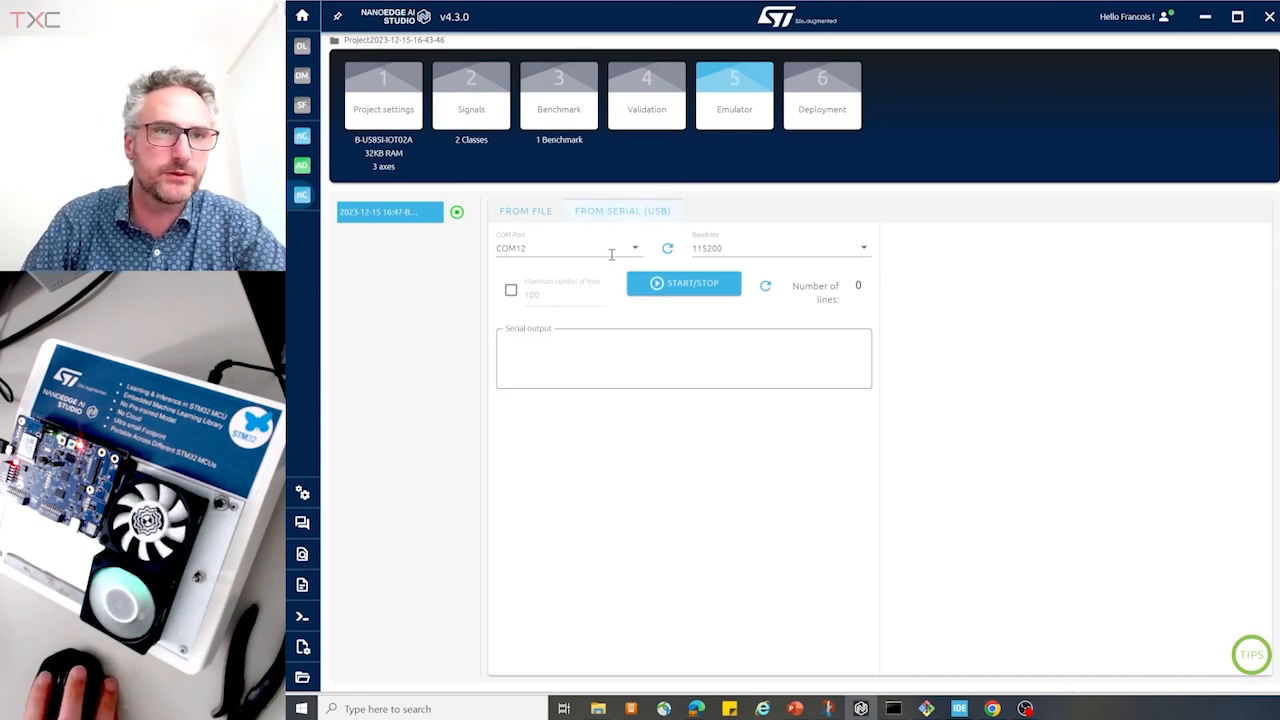
click(673, 286)
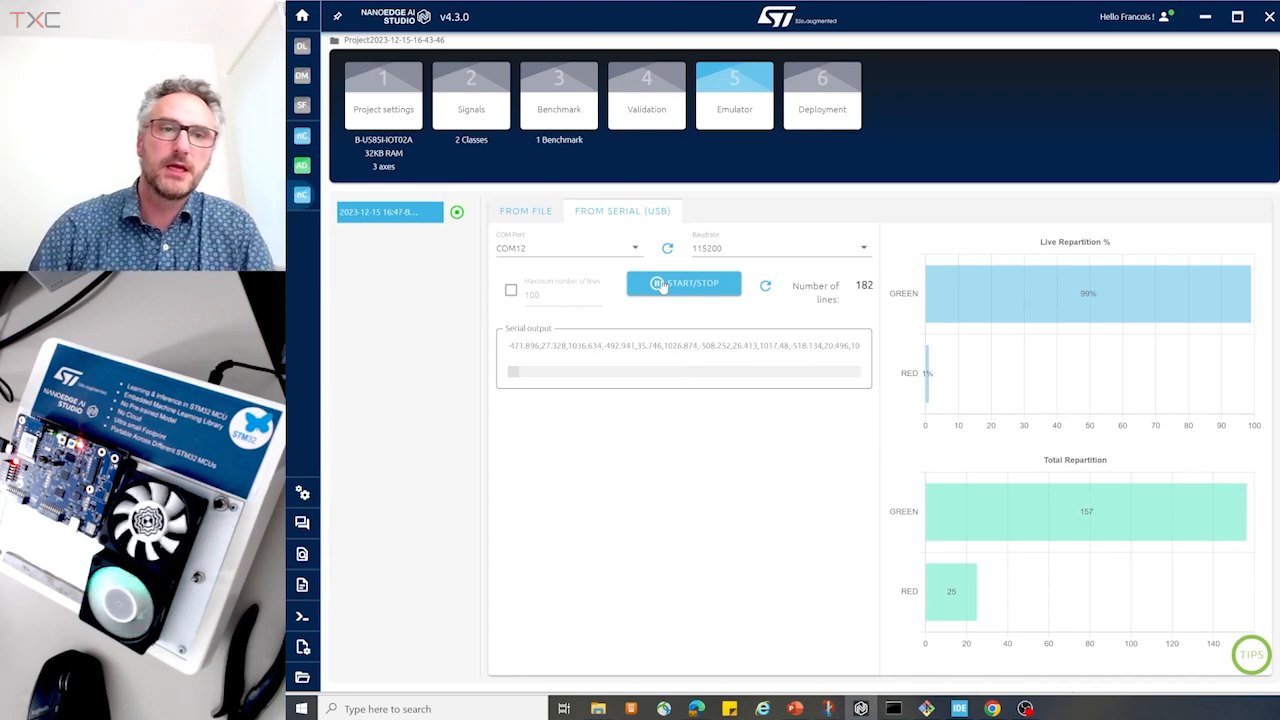
click(716, 283)
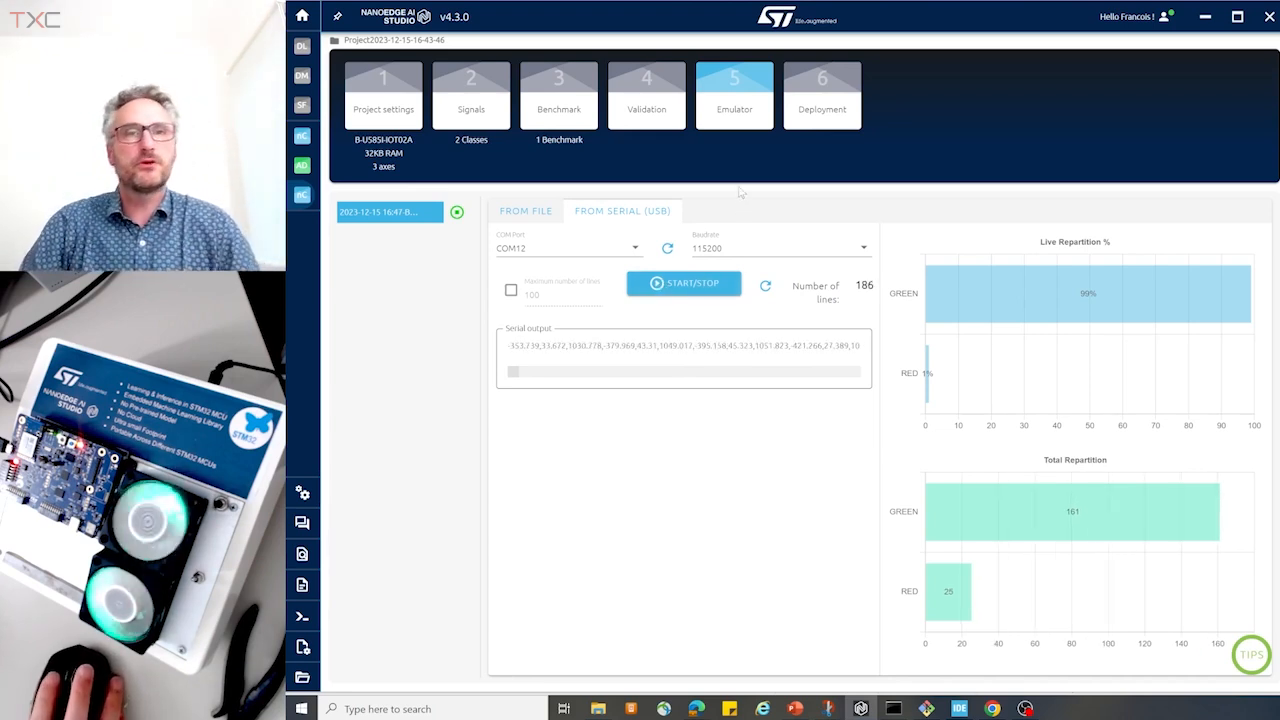